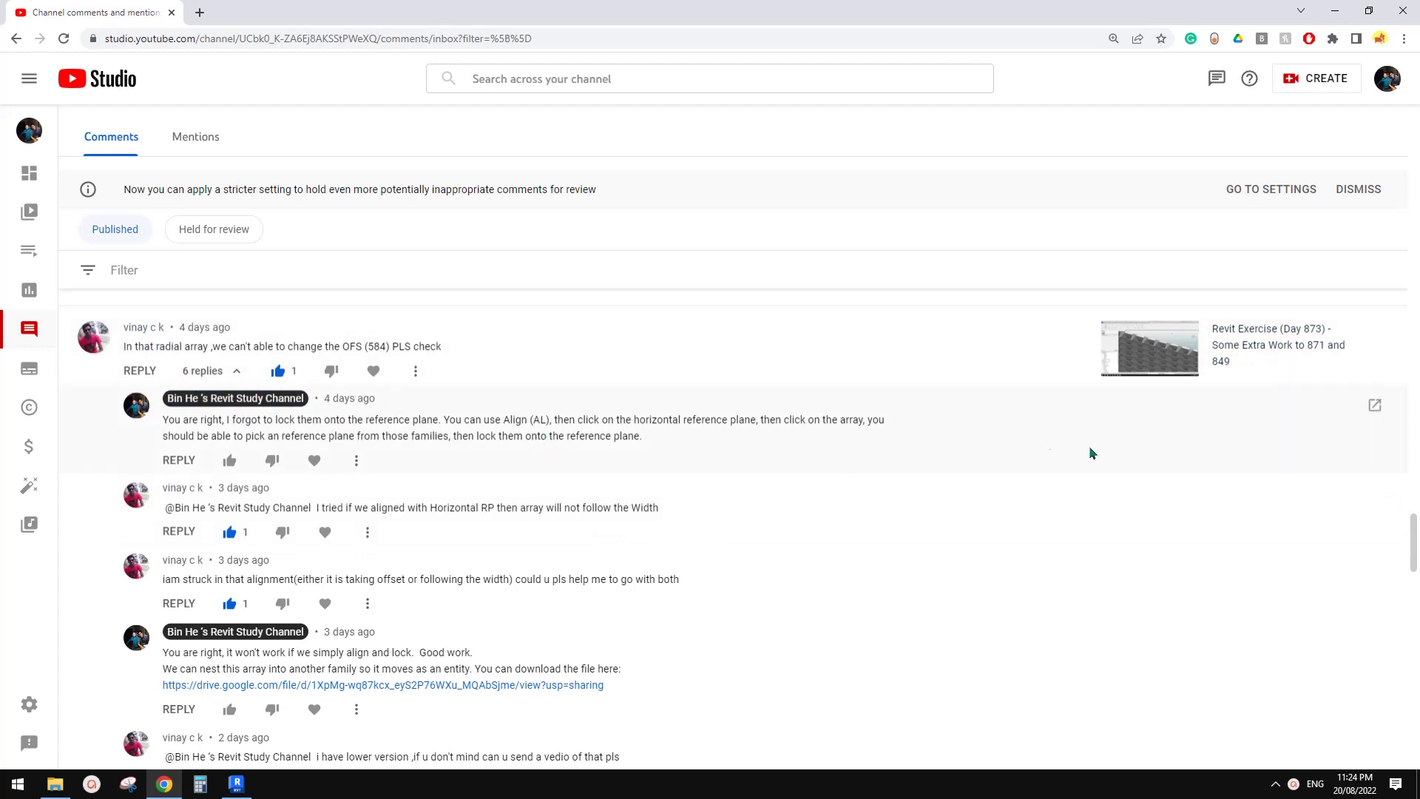
Read the viewer comment thread about keeping the radial array tied to both its offset and its width
scroll(427, 570, "down", 3)
scroll(840, 481, "up", 3)
scroll(634, 498, "down", 1)
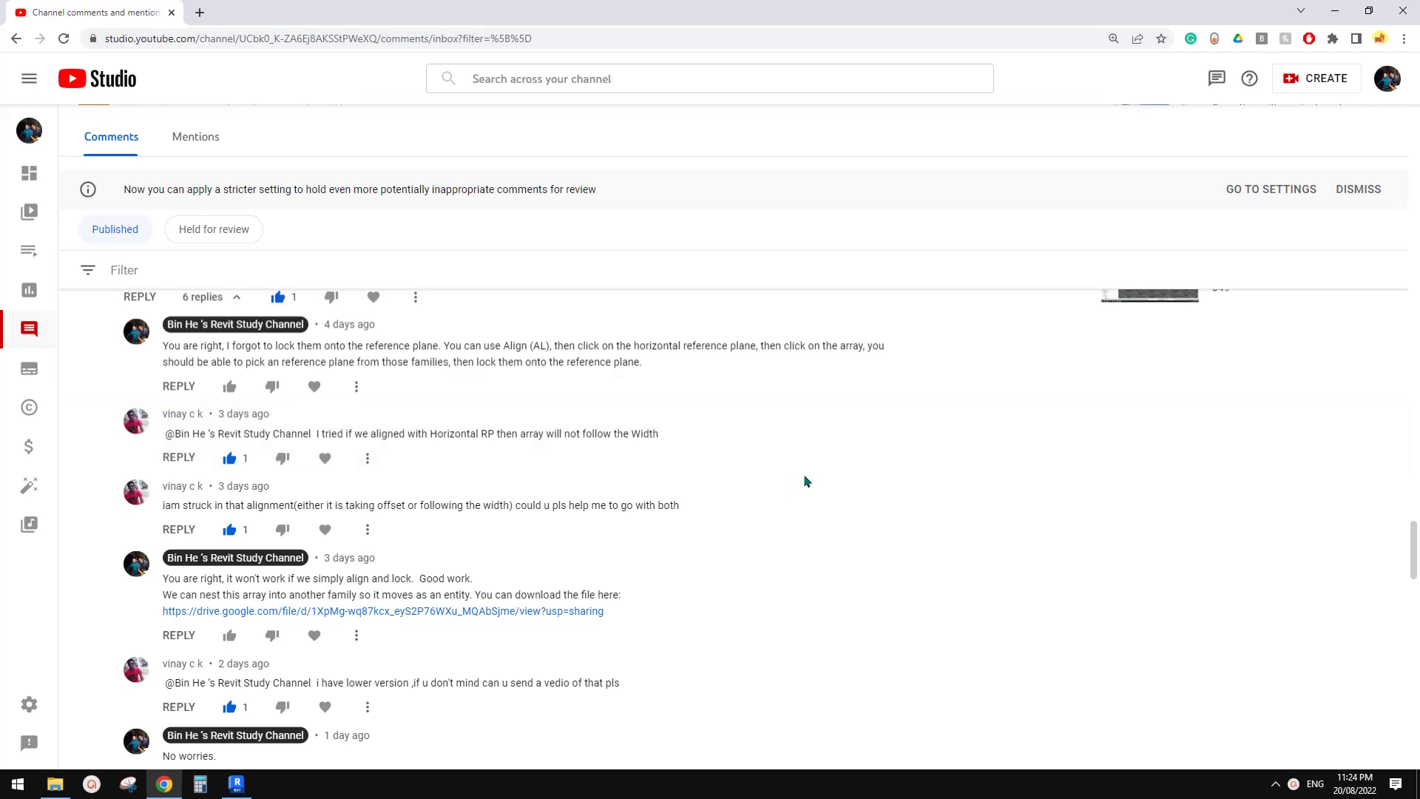
scroll(789, 504, "down", 2)
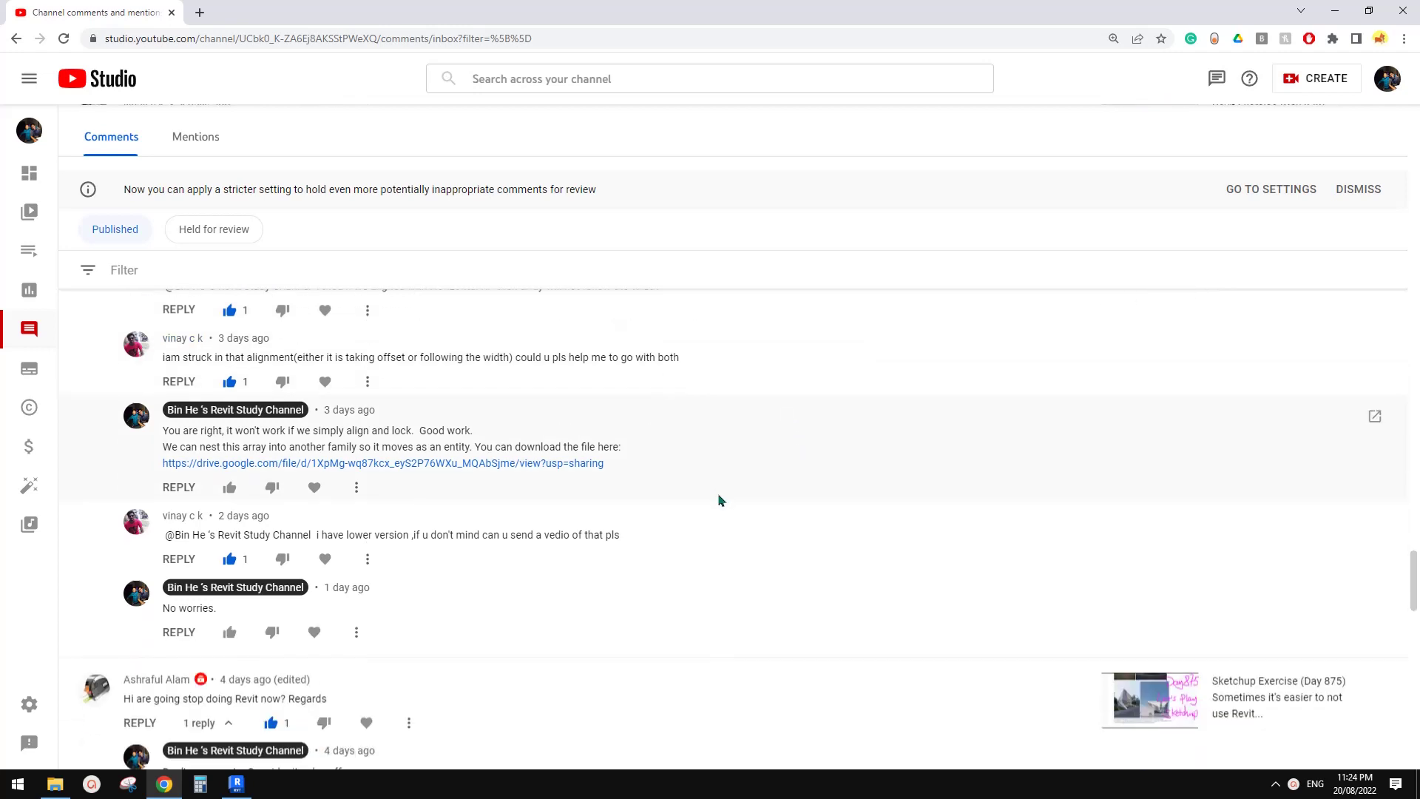
scroll(716, 501, "up", 1)
scroll(716, 502, "up", 1)
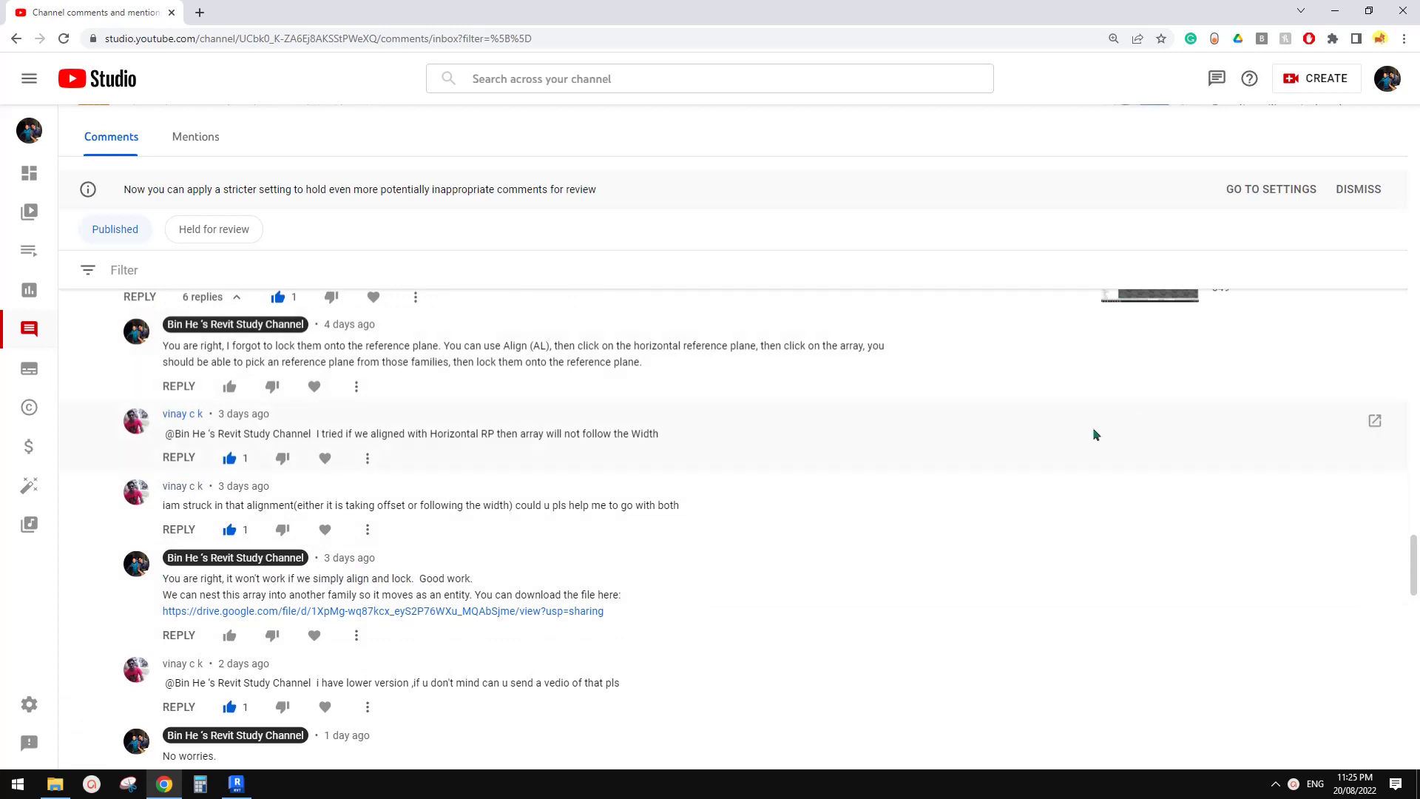
scroll(799, 527, "down", 1)
scroll(651, 521, "up", 1)
Switch to Revit and create a new family from the Metric Generic Model.rft template
left_click(236, 783)
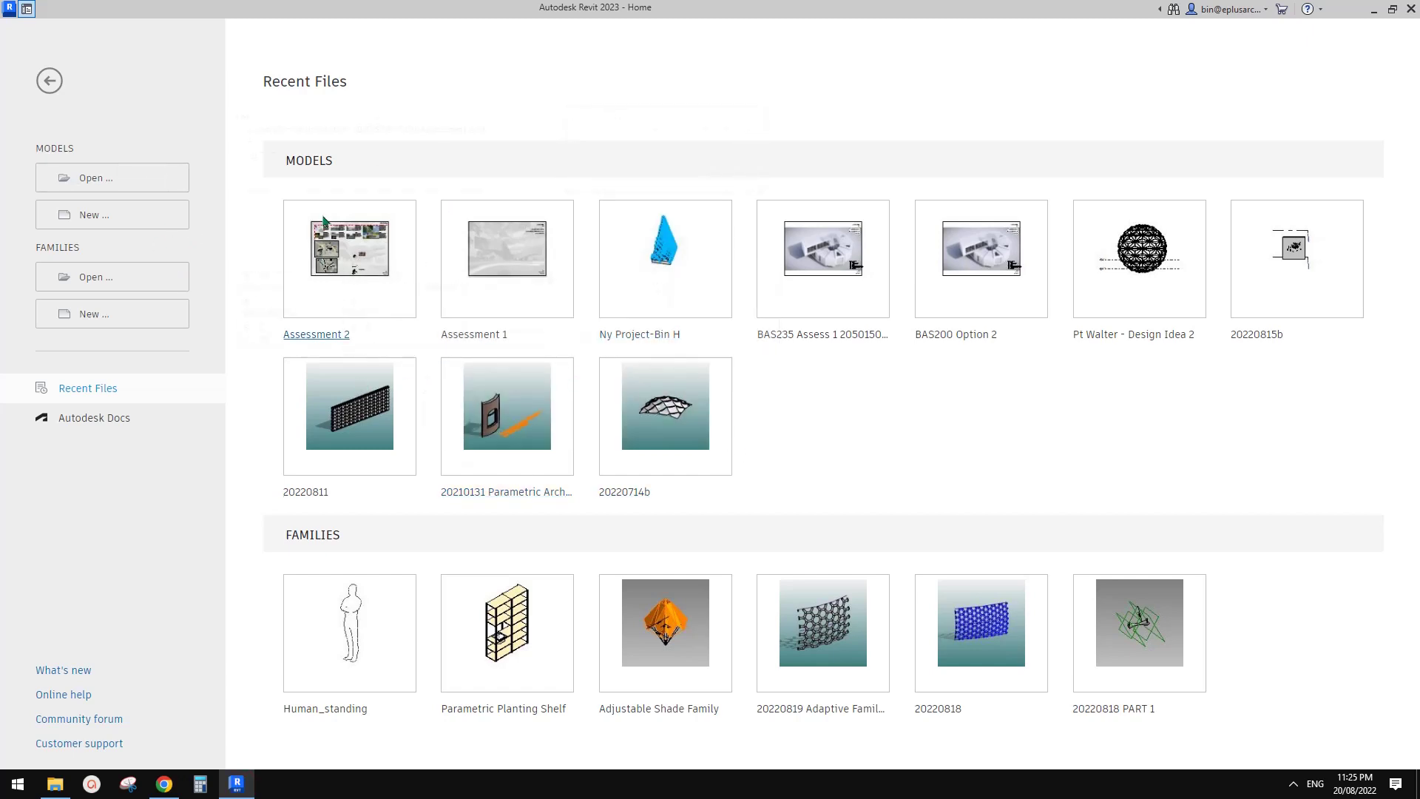
left_click(137, 314)
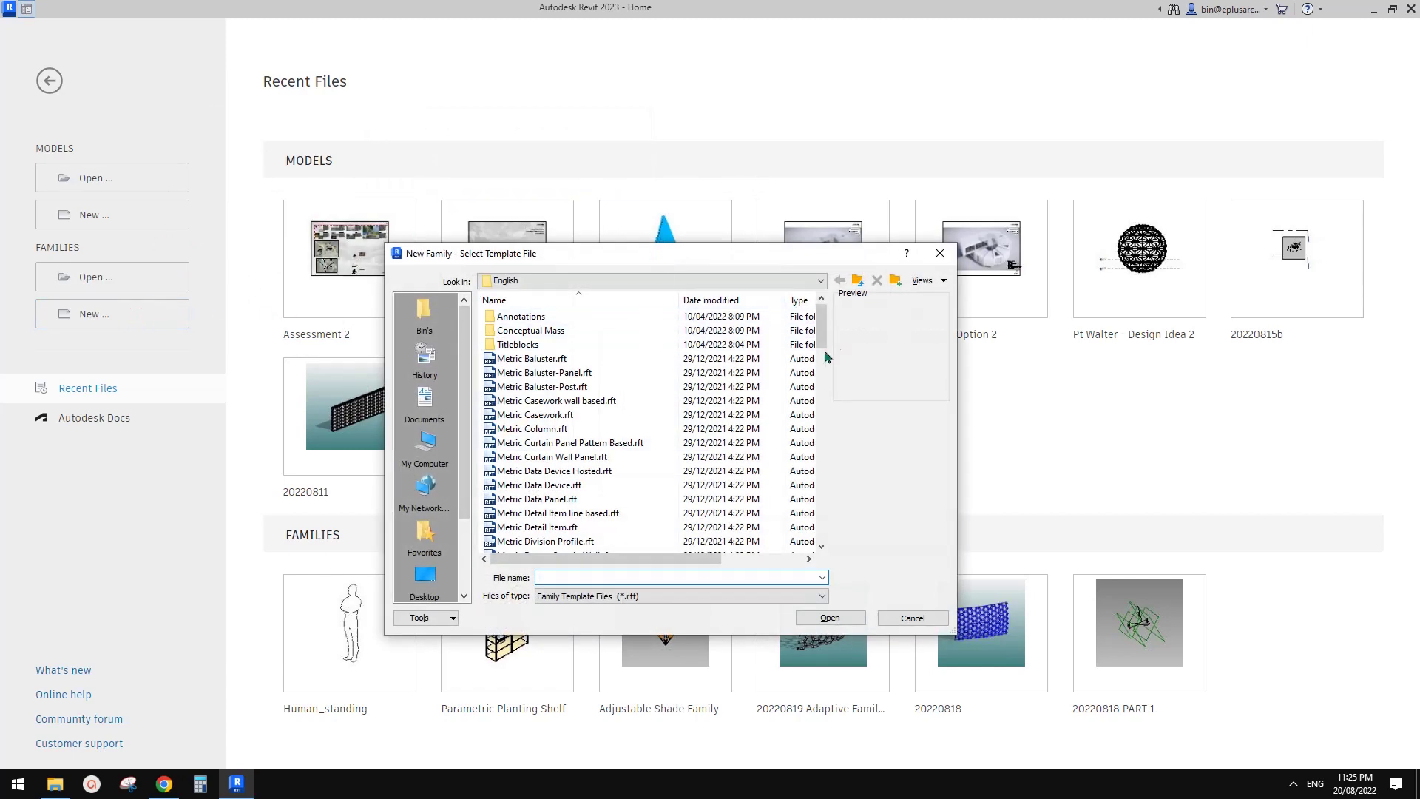
scroll(826, 357, "down", 12)
left_click(586, 415)
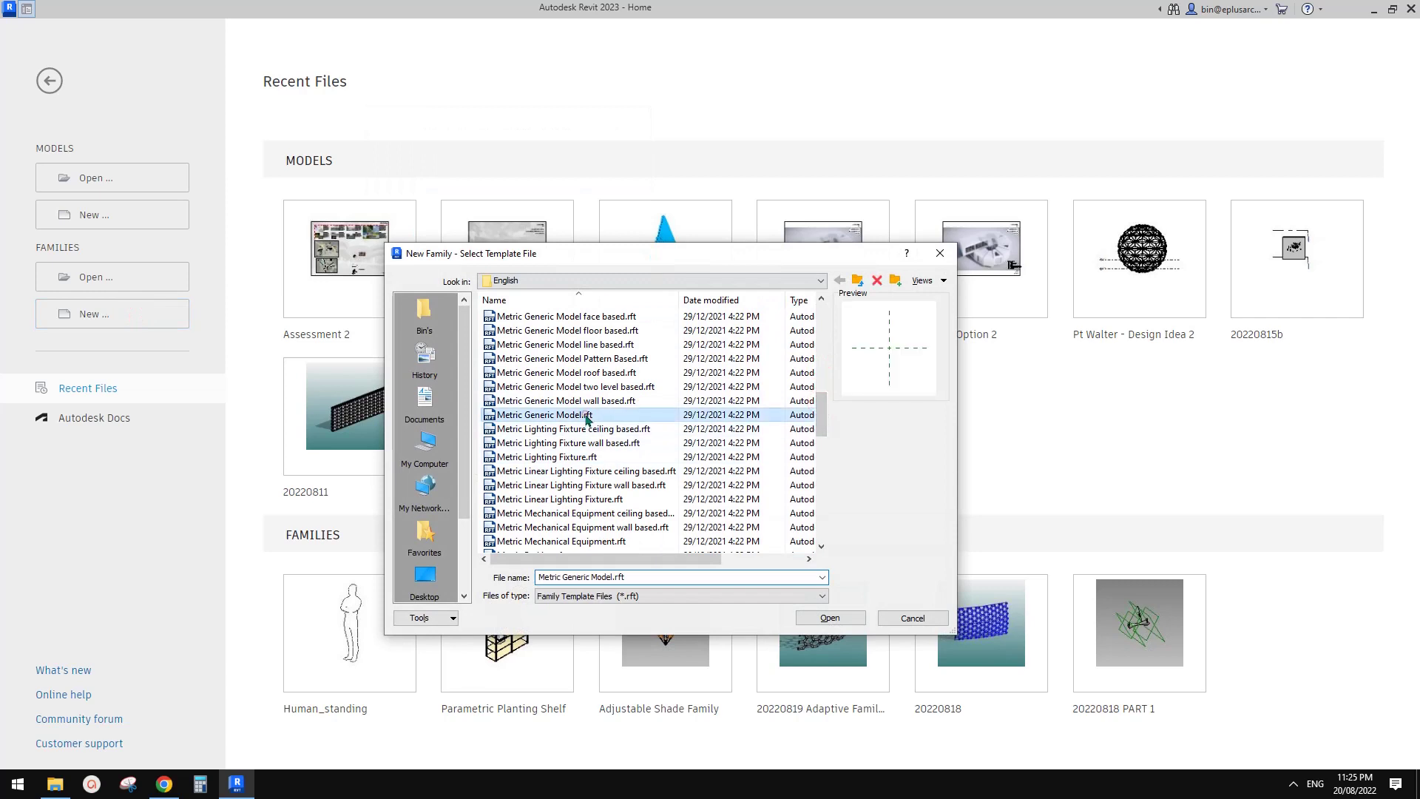
left_click(586, 417)
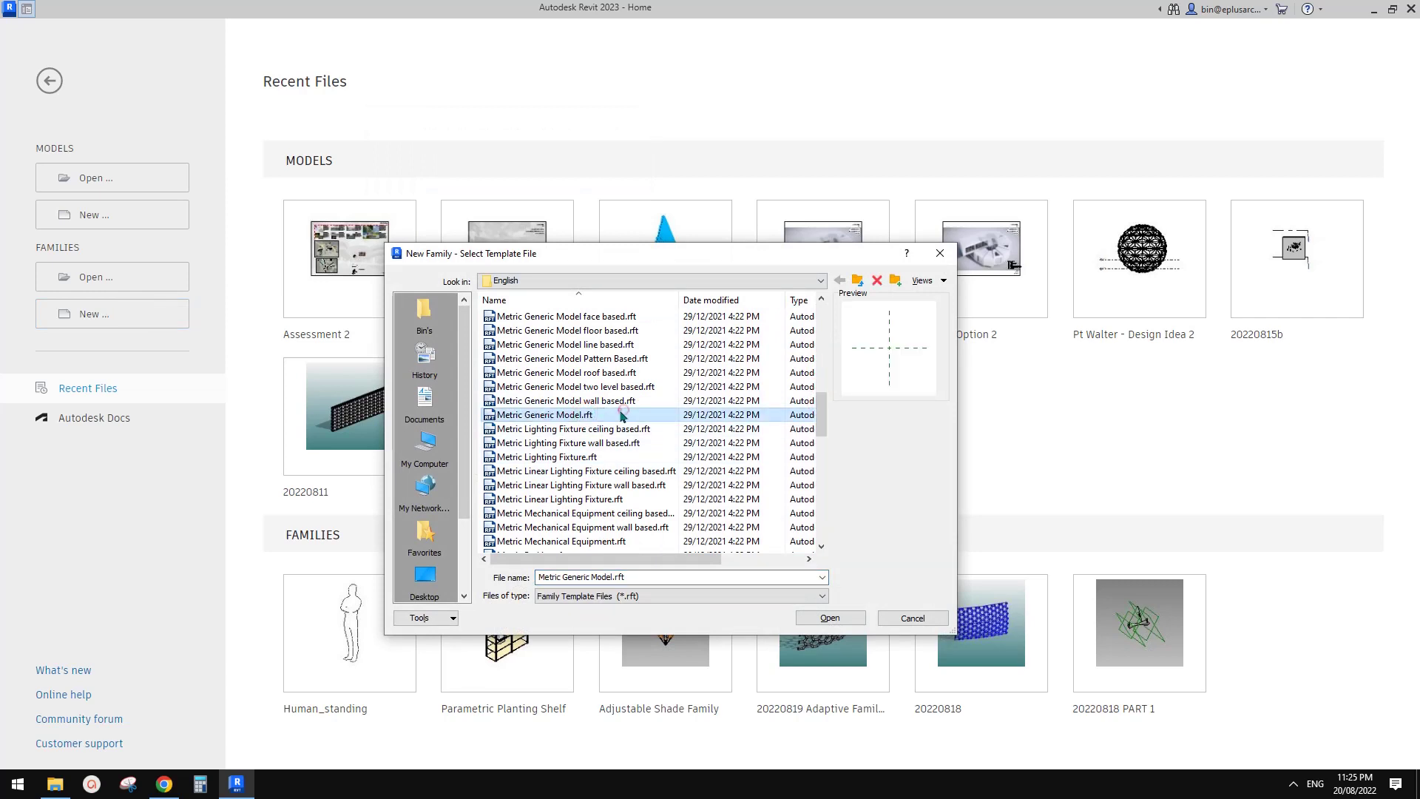
double_click(570, 414)
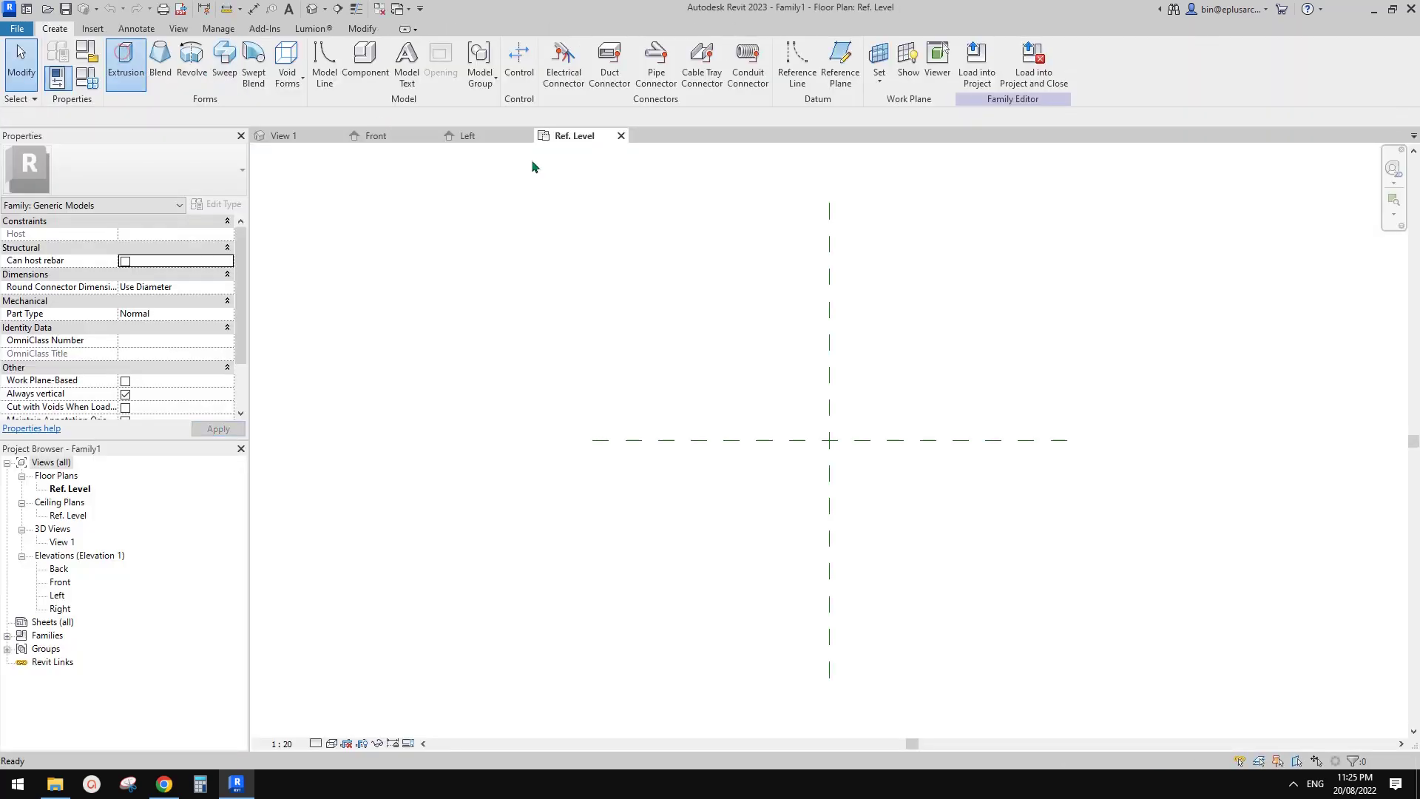
Create a small upright rectangular extrusion with a depth of 250 around the intersection of the reference planes
left_click(125, 65)
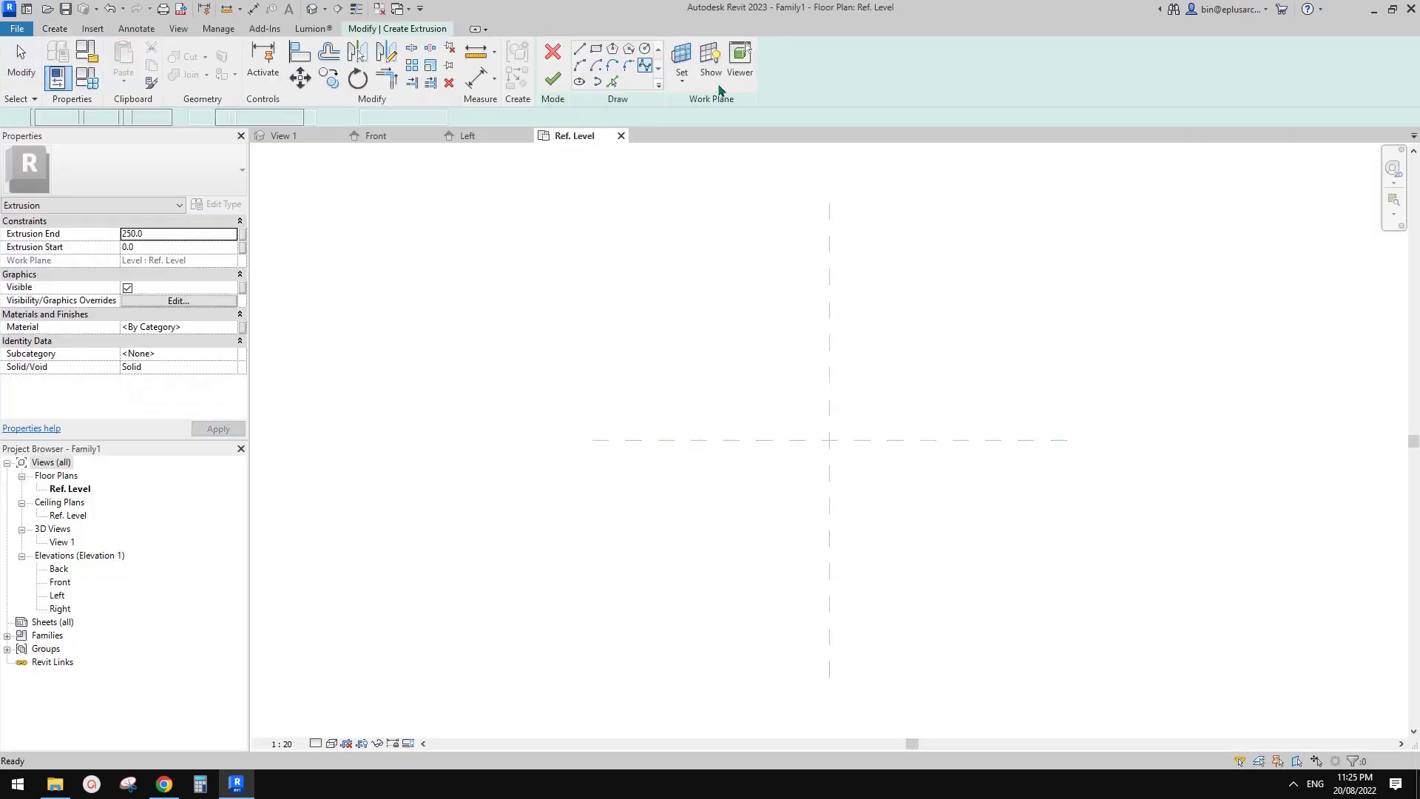
left_click(596, 49)
left_click(818, 410)
left_click(842, 459)
left_click(550, 78)
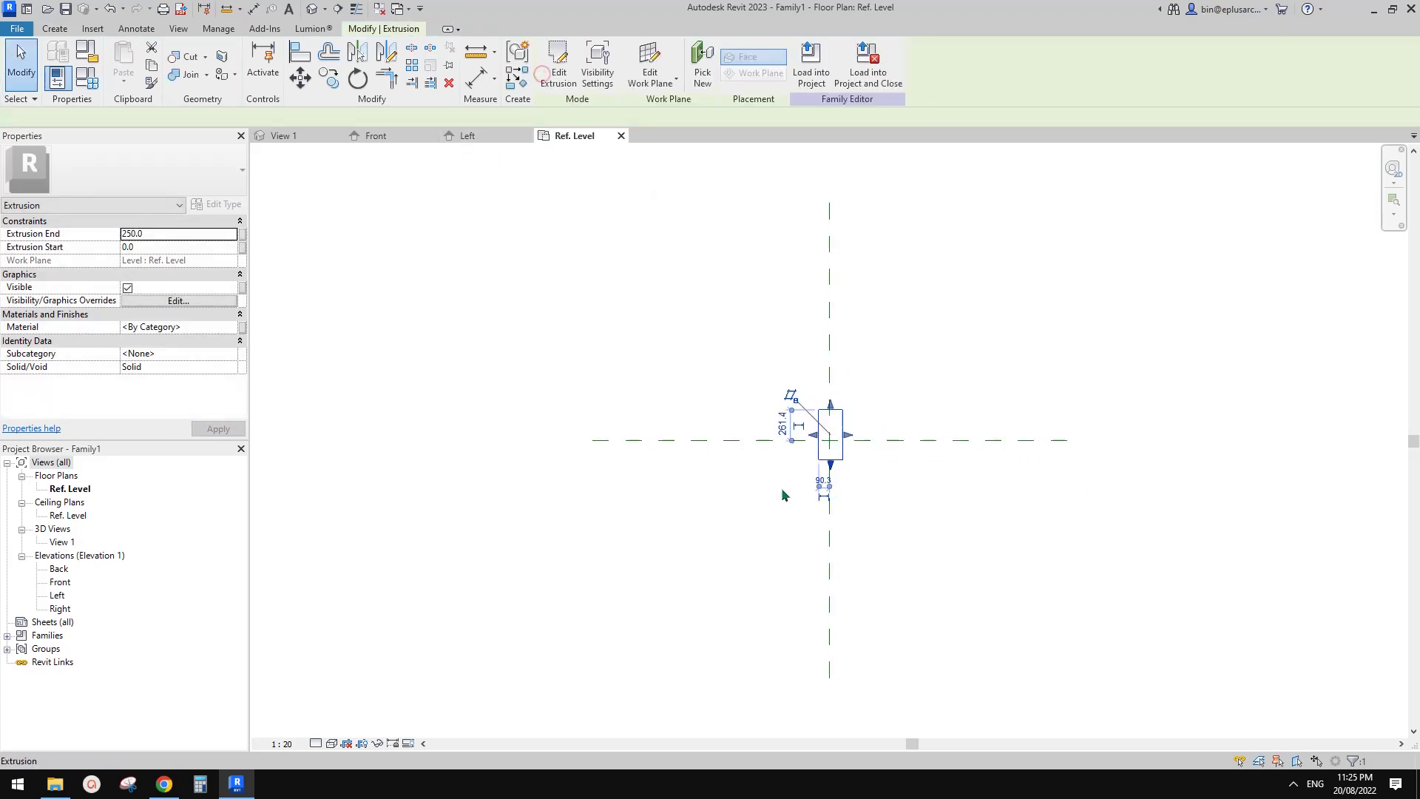
Nudge the rectangular extrusion down so that it is centred on the intersection of the reference planes
left_click(847, 463)
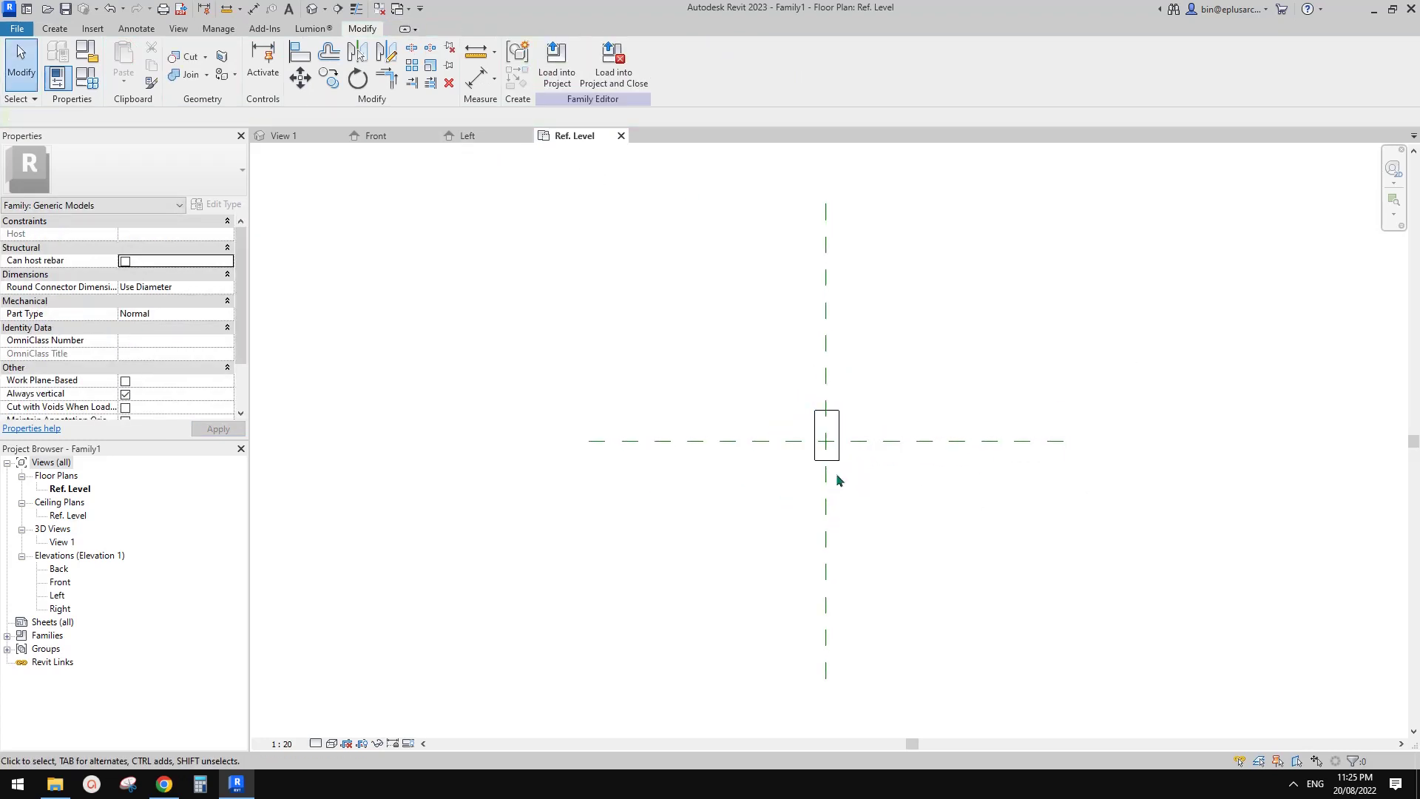
left_click(839, 433)
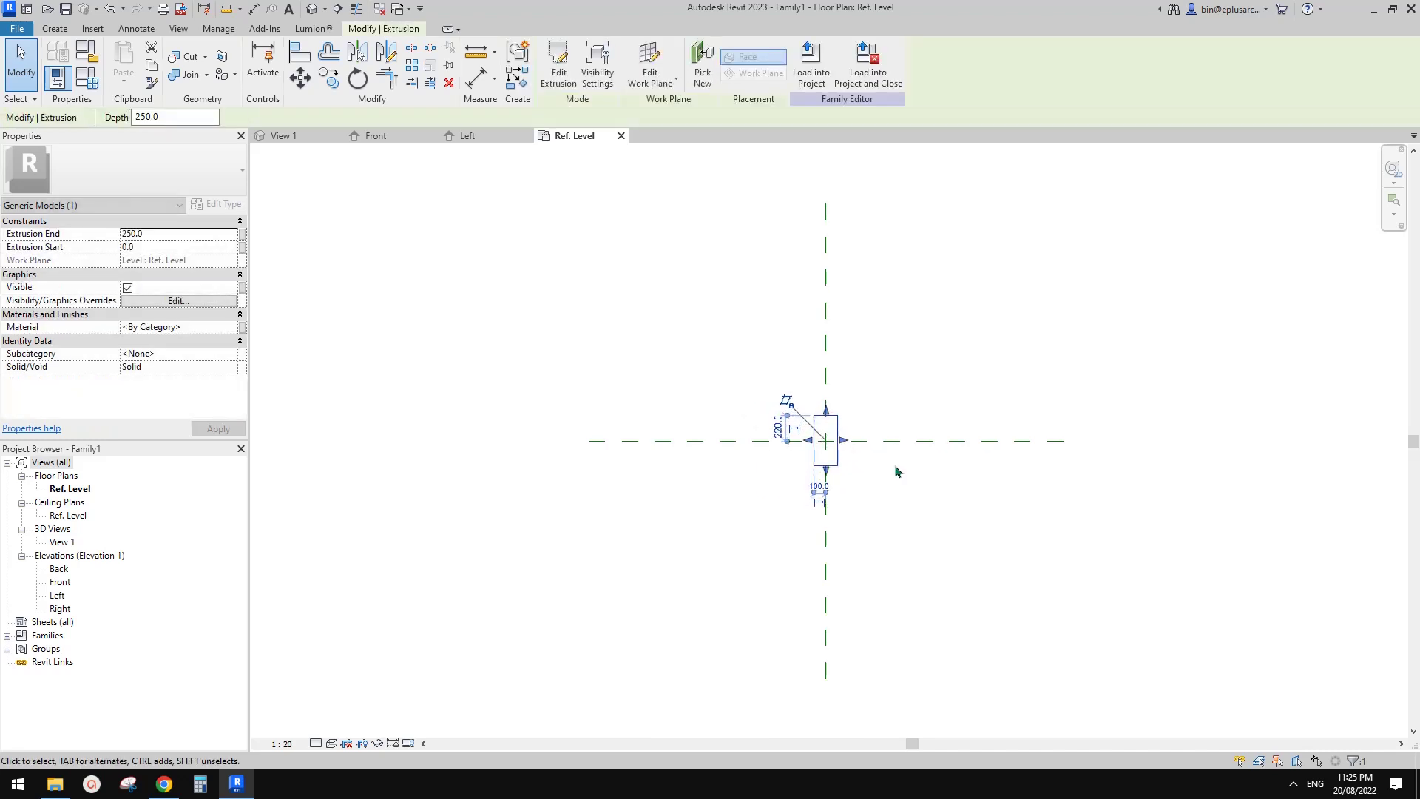
left_click(716, 337)
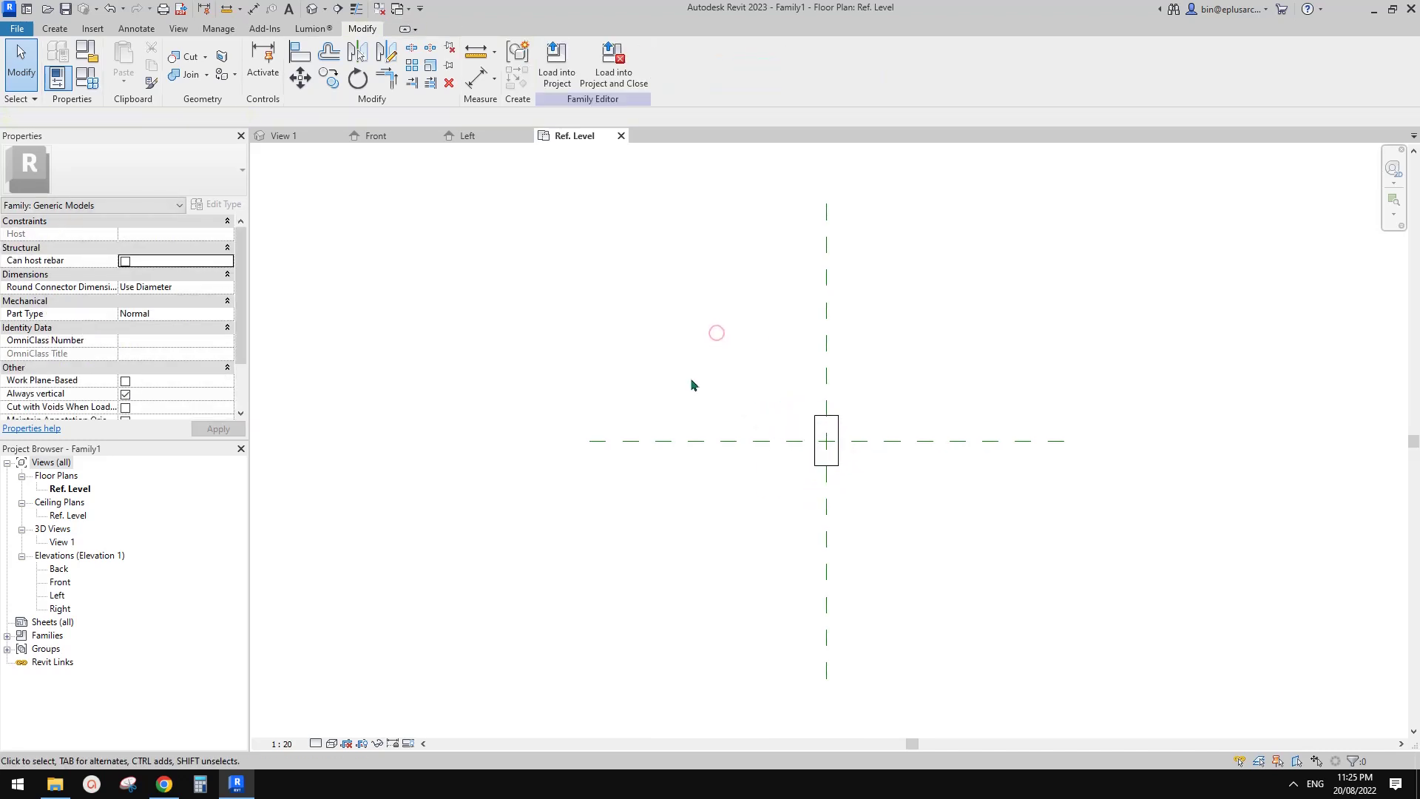
Close the inactive views and create a second family from the Metric Generic Model.rft template
left_click(377, 15)
left_click(17, 28)
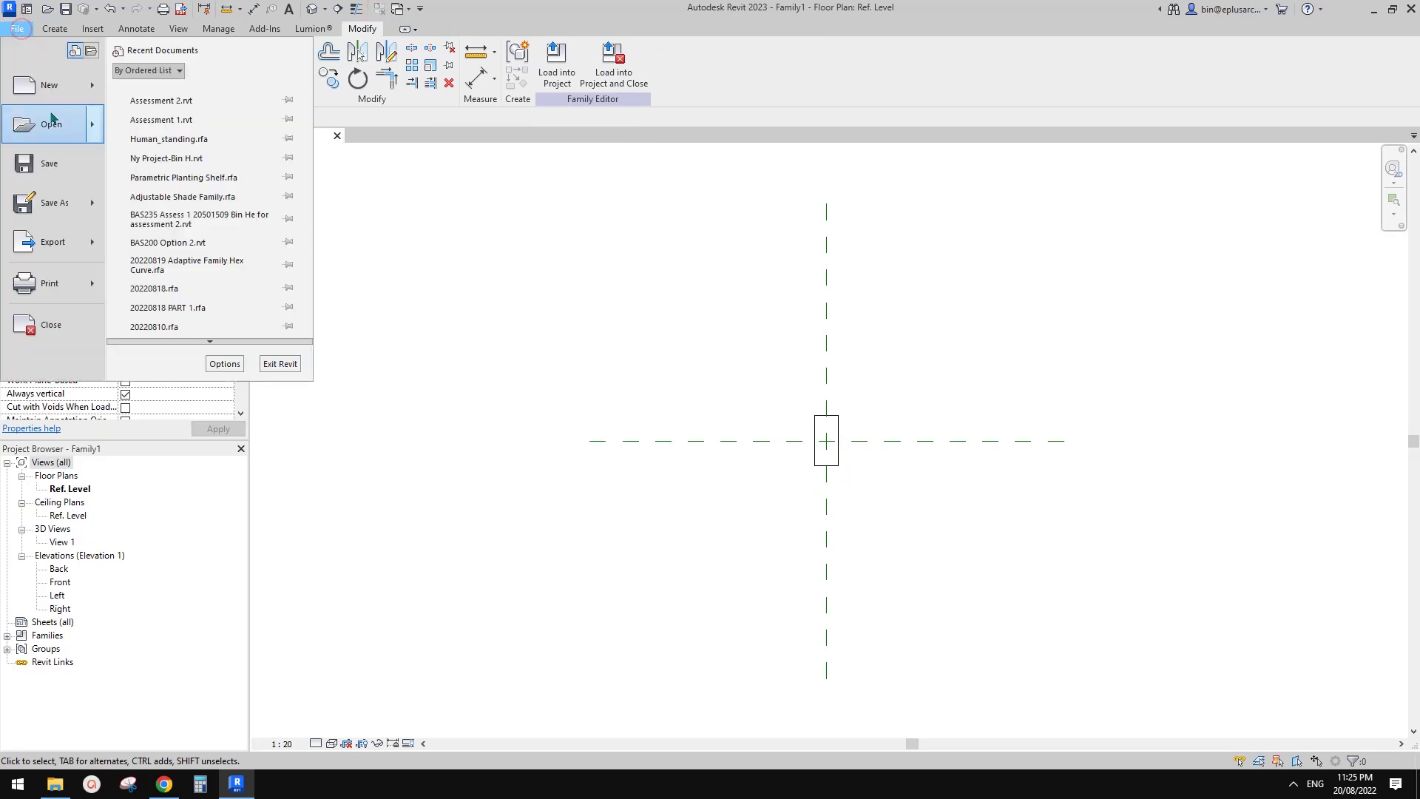
mouse_move(52, 85)
left_click(155, 122)
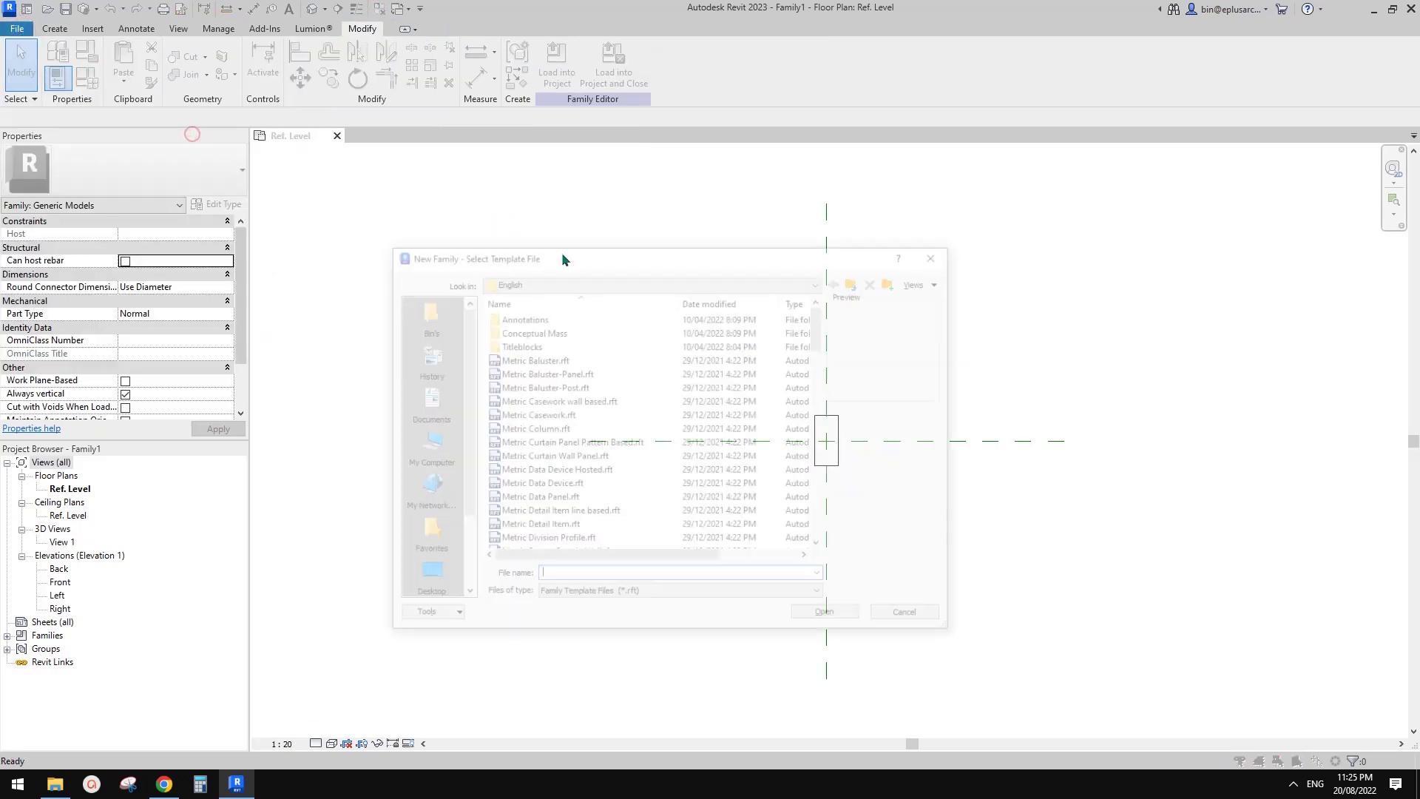
scroll(592, 414, "down", 12)
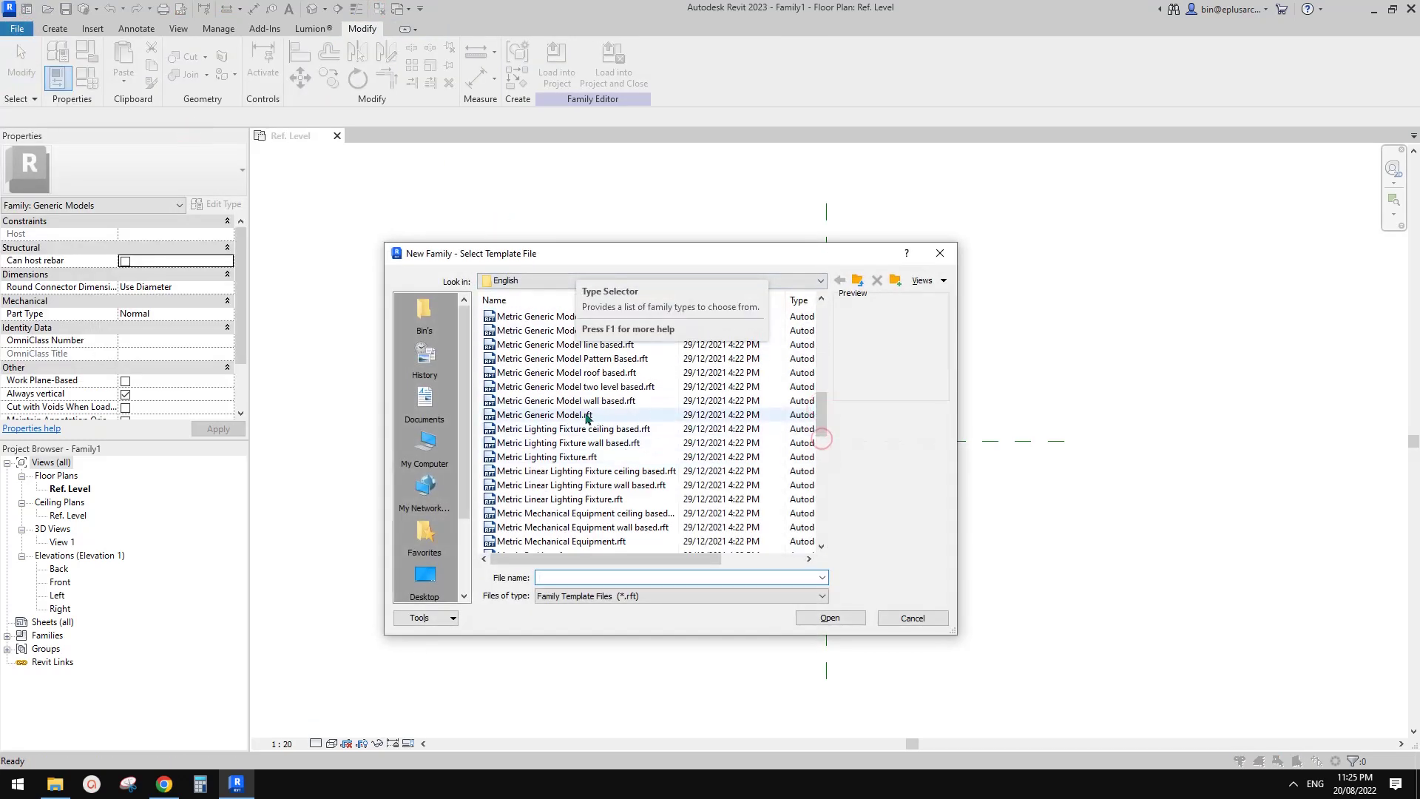
left_click(586, 416)
left_click(830, 617)
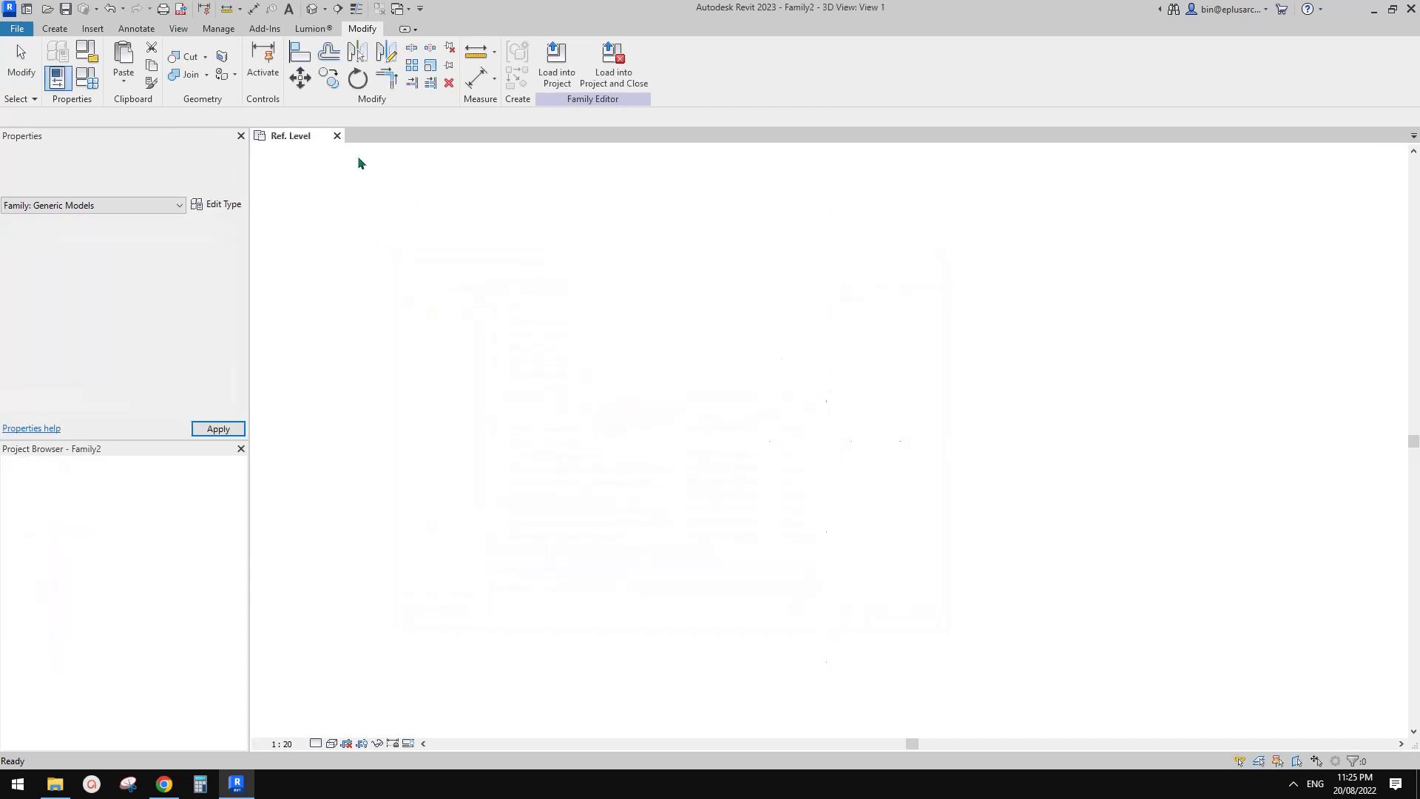
Load Family1 into Family2 and place one instance about 1220 mm left of and 960 mm above the reference plane intersection
left_click(299, 135)
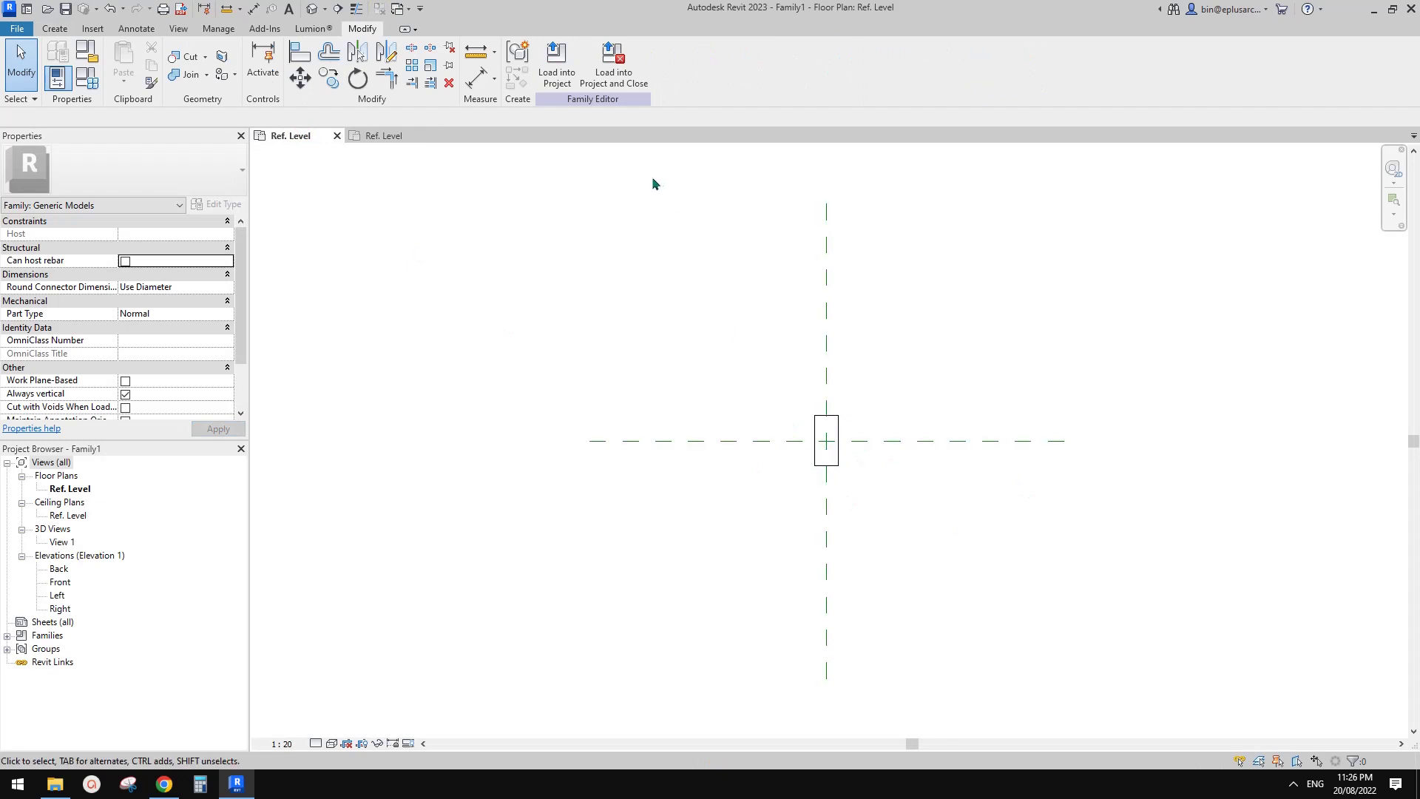
left_click(556, 63)
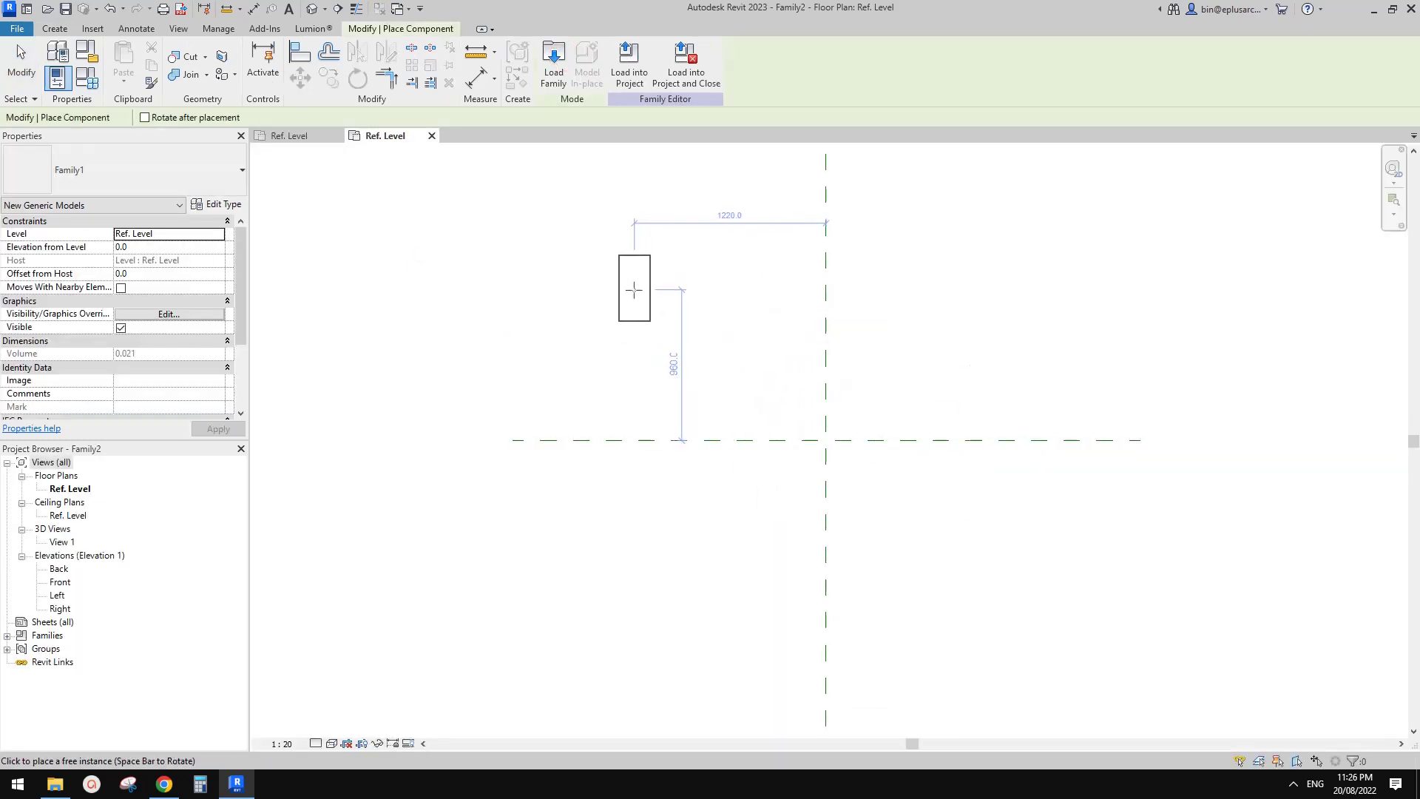
left_click(634, 289)
key("Escape")
key("Escape")
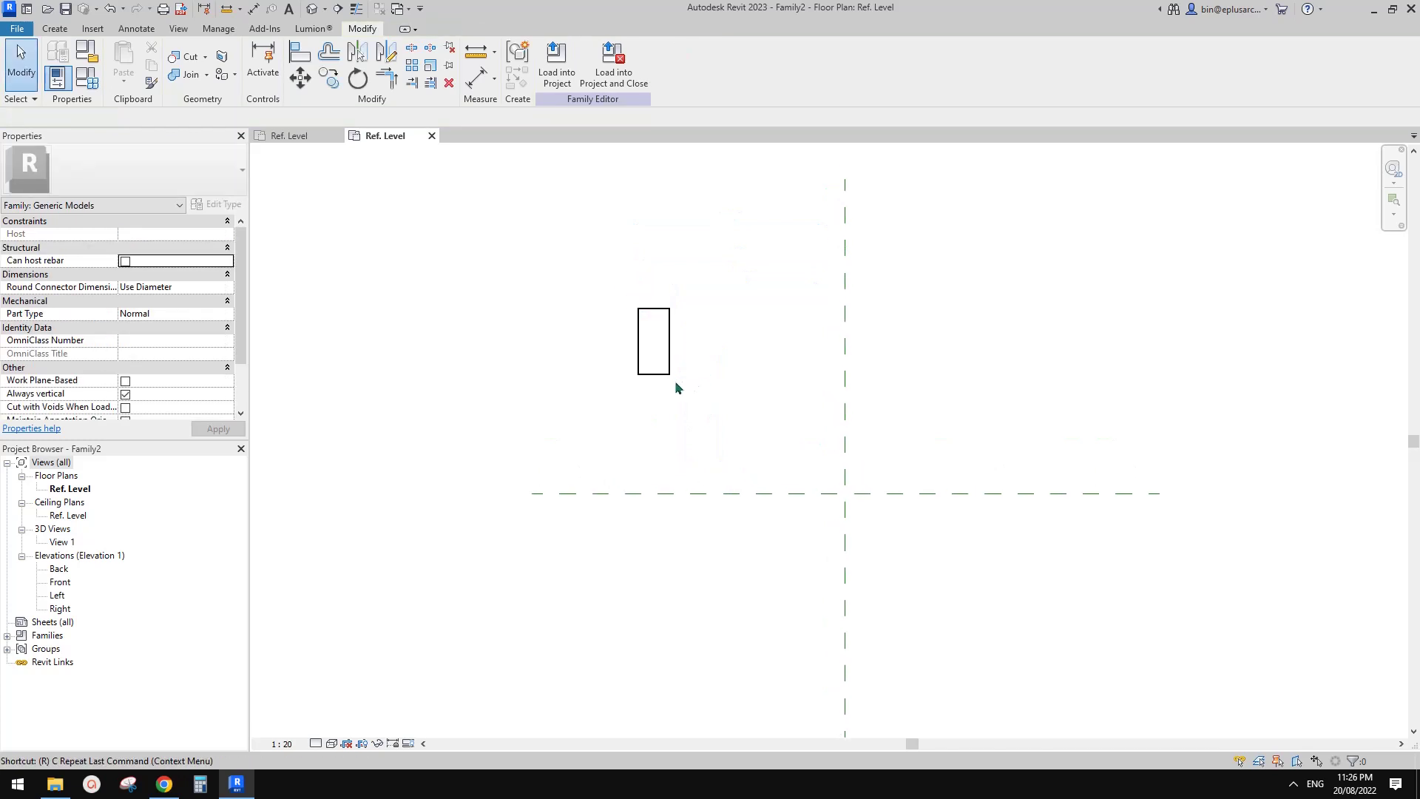
Draw a horizontal reference plane about 740 mm above the horizontal centre plane, crossing the vertical one
key("p")
left_click(587, 383)
left_click(1193, 384)
key("Escape")
key("Escape")
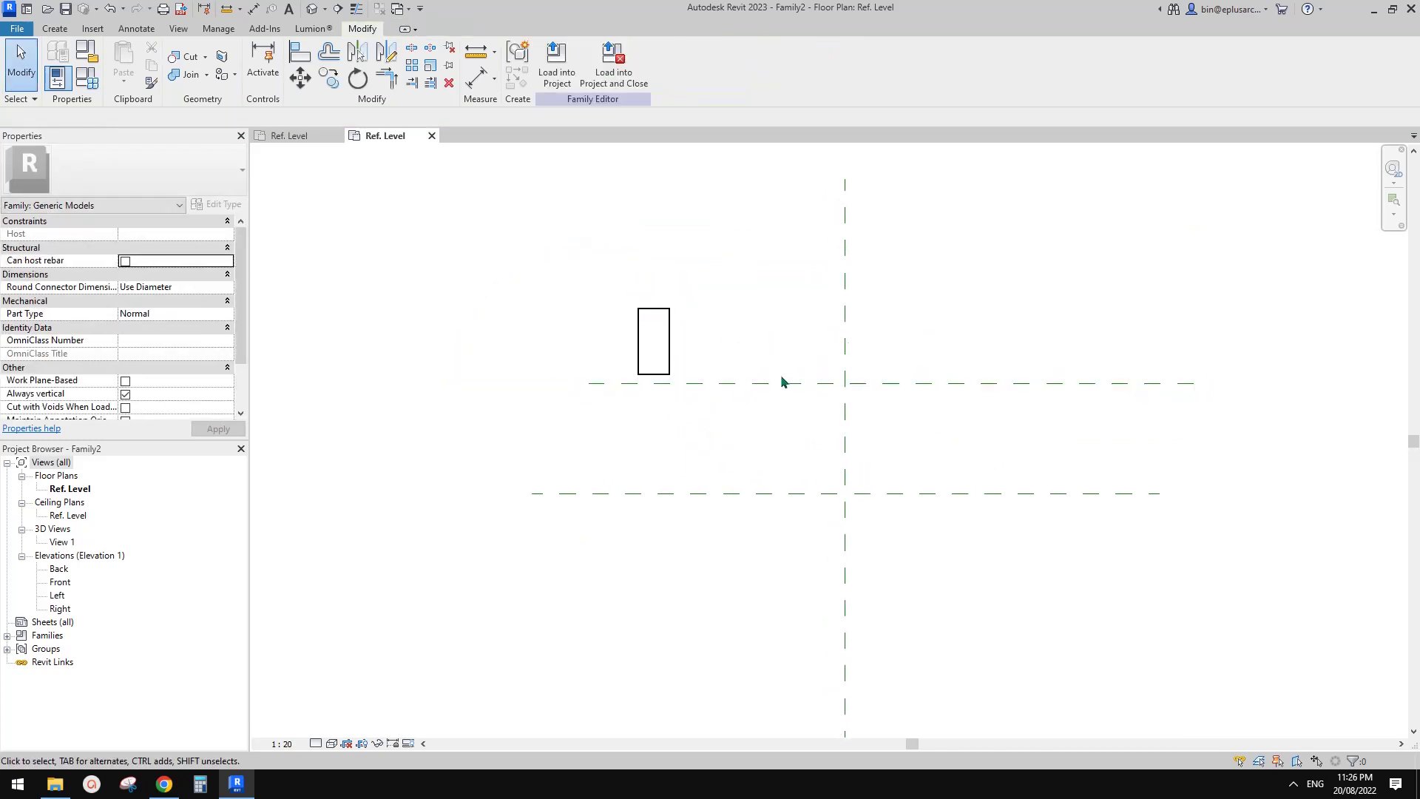
middle_click_drag(823, 374, 828, 392)
middle_click_drag(811, 298, 801, 310)
left_click(1001, 410)
left_click(708, 448)
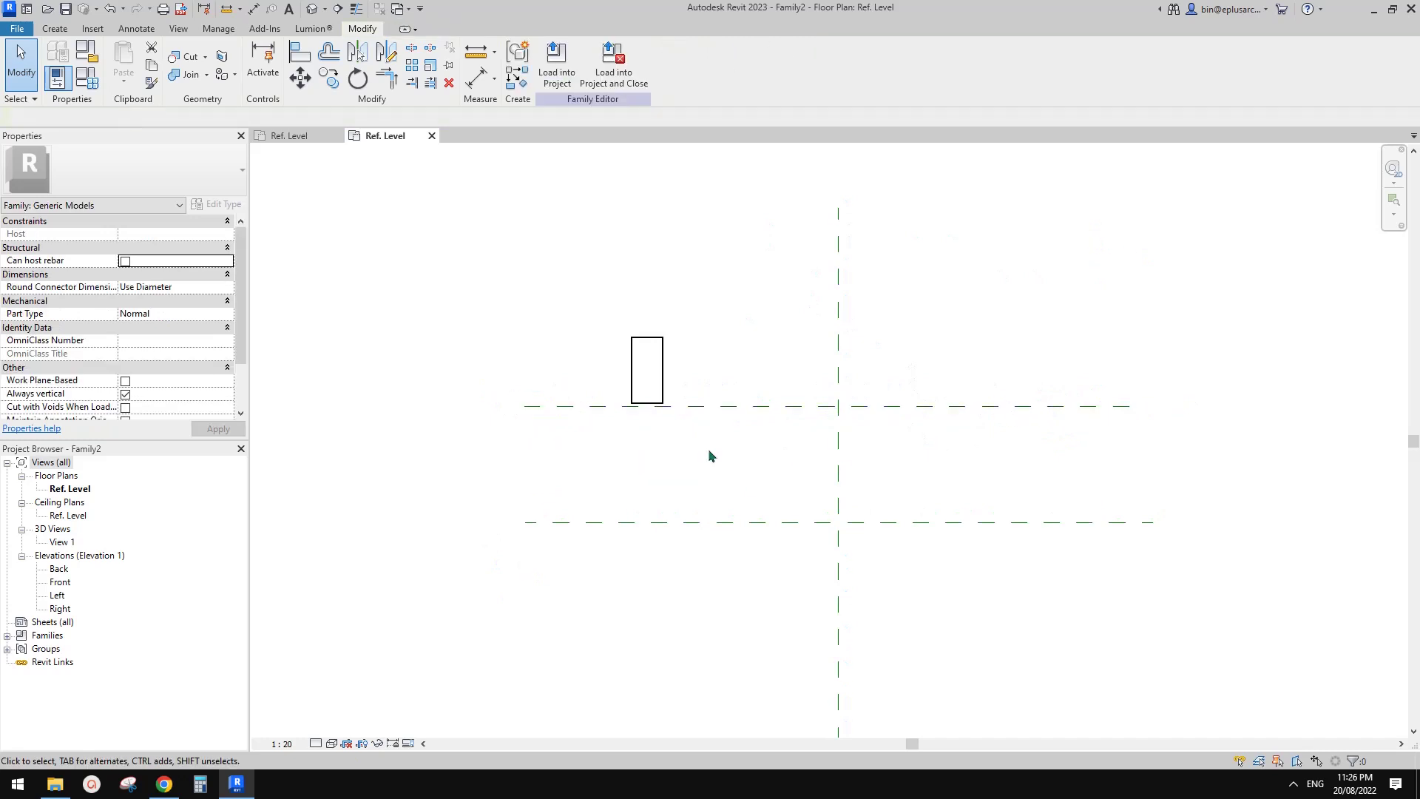
Add an aligned dimension between the horizontal centre plane and the reference plane above it
middle_click_drag(776, 384, 776, 394)
key("d")
key("i")
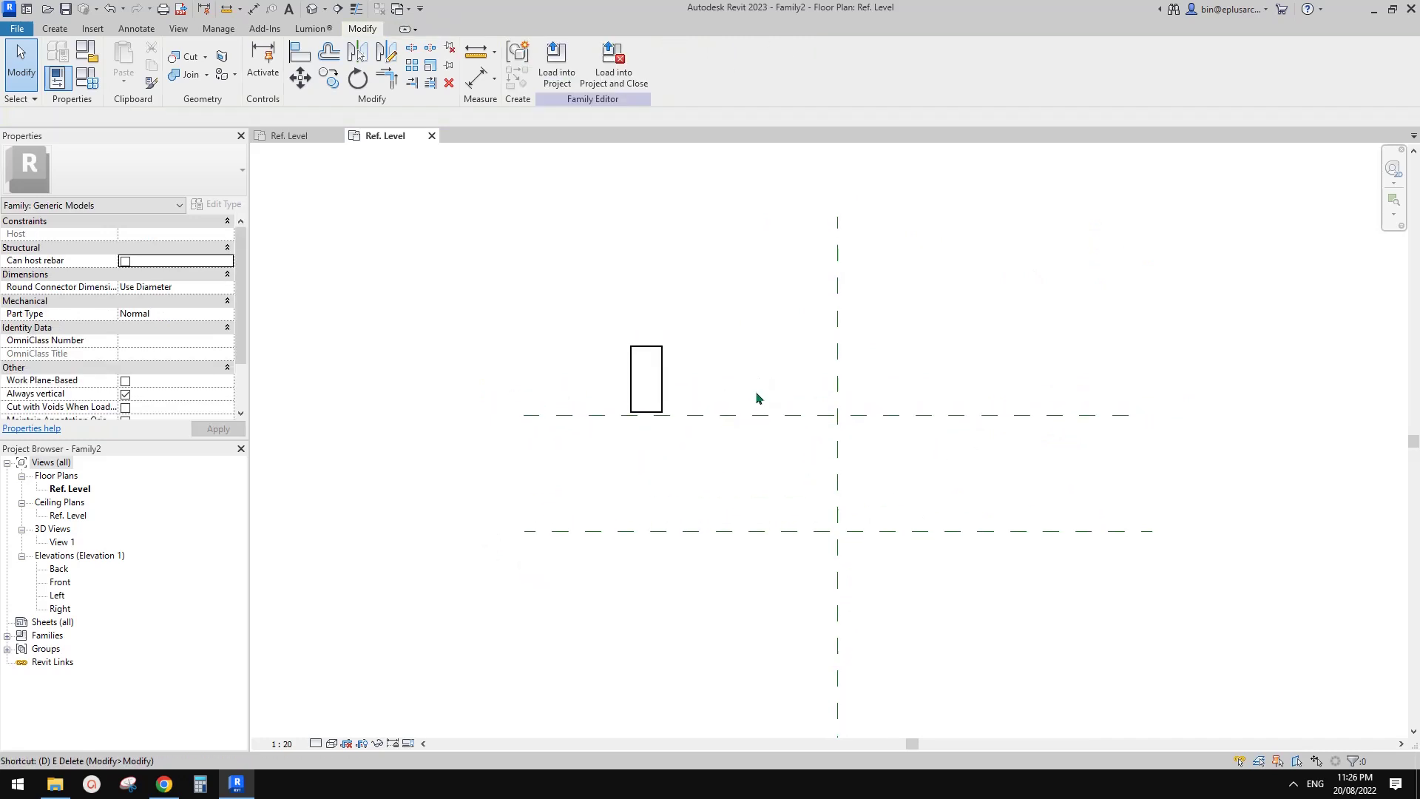
left_click(962, 527)
left_click(980, 416)
left_click(1024, 459)
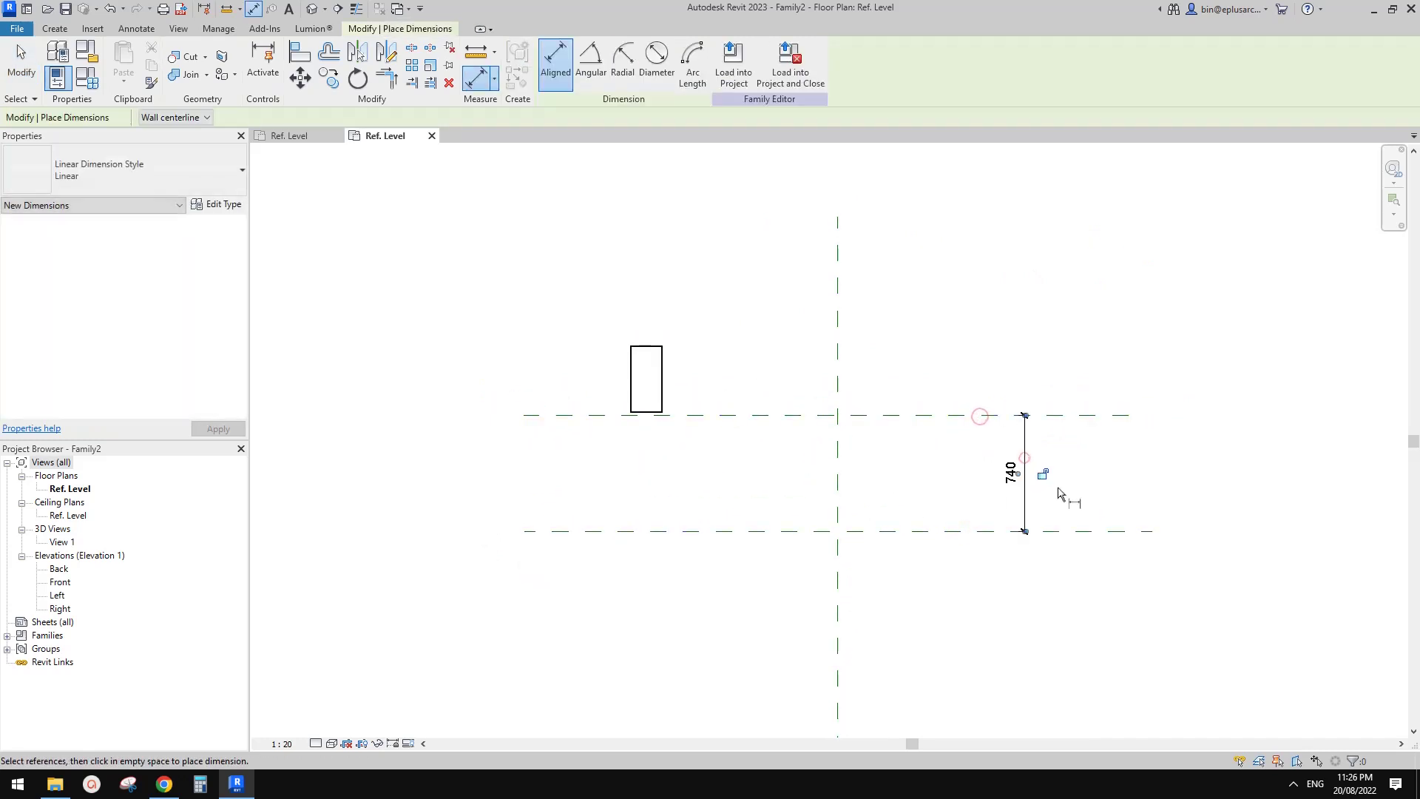
key("Escape")
Label the dimension between the horizontal planes with a new instance parameter named ofs
left_click(1027, 462)
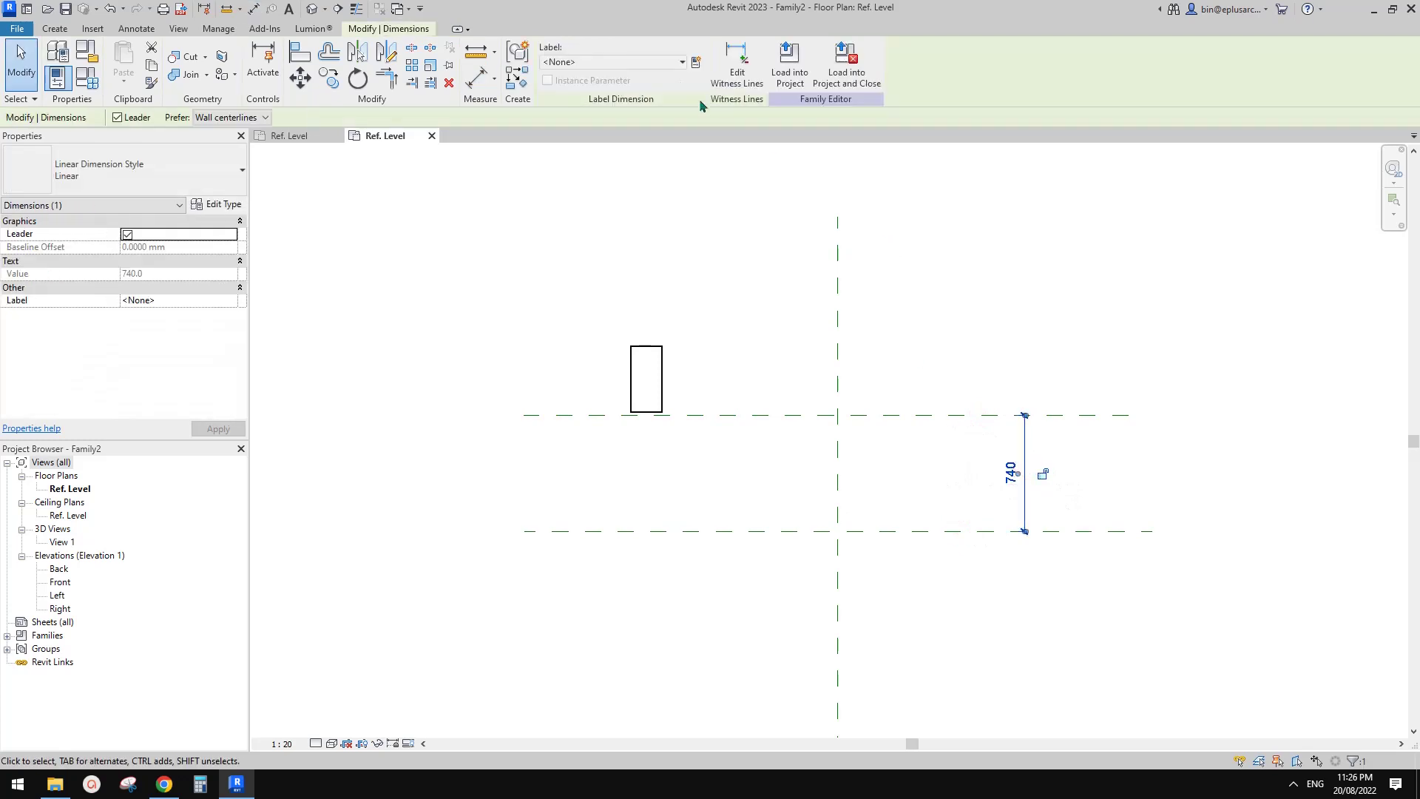
left_click(695, 62)
type("ofs")
left_click(1078, 449)
left_click(1096, 611)
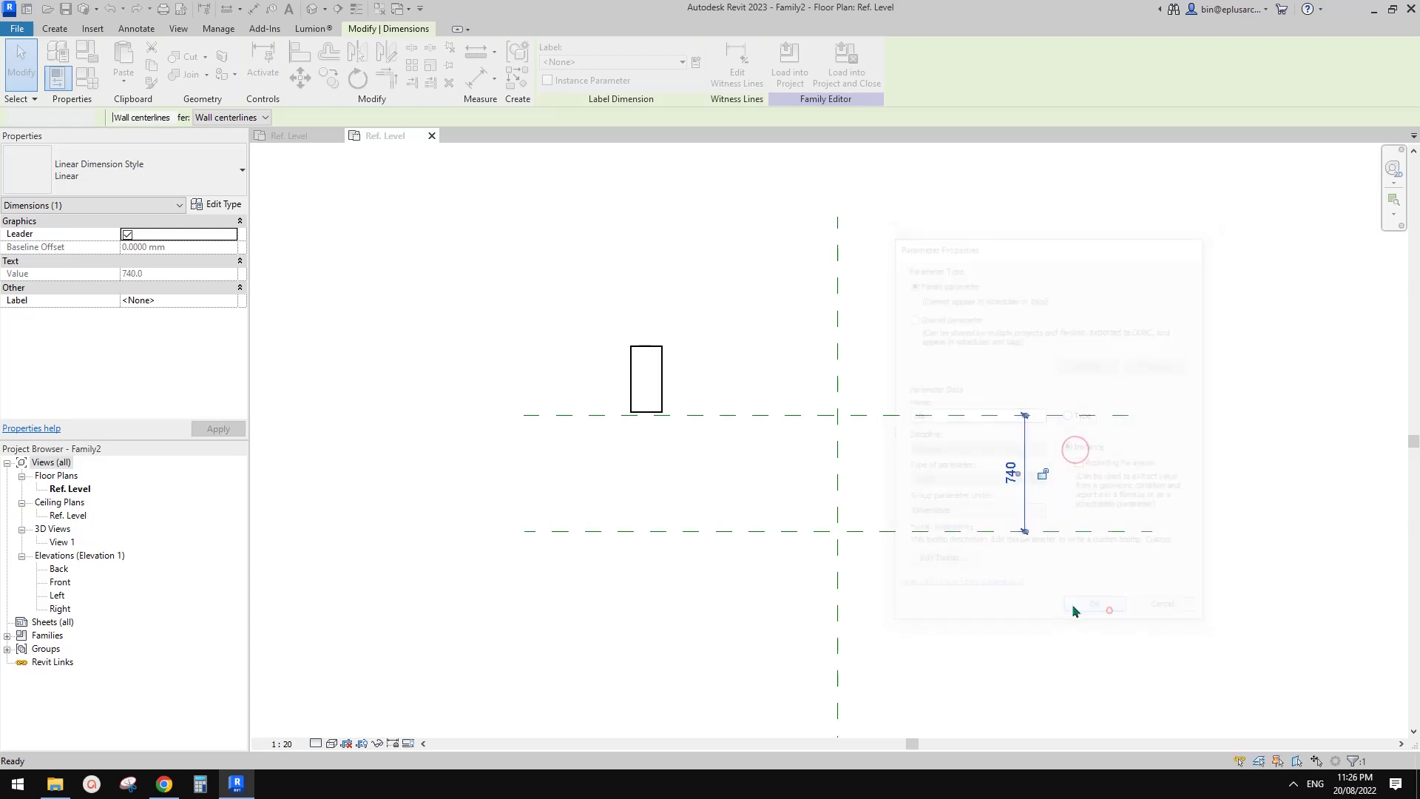
left_click(661, 375)
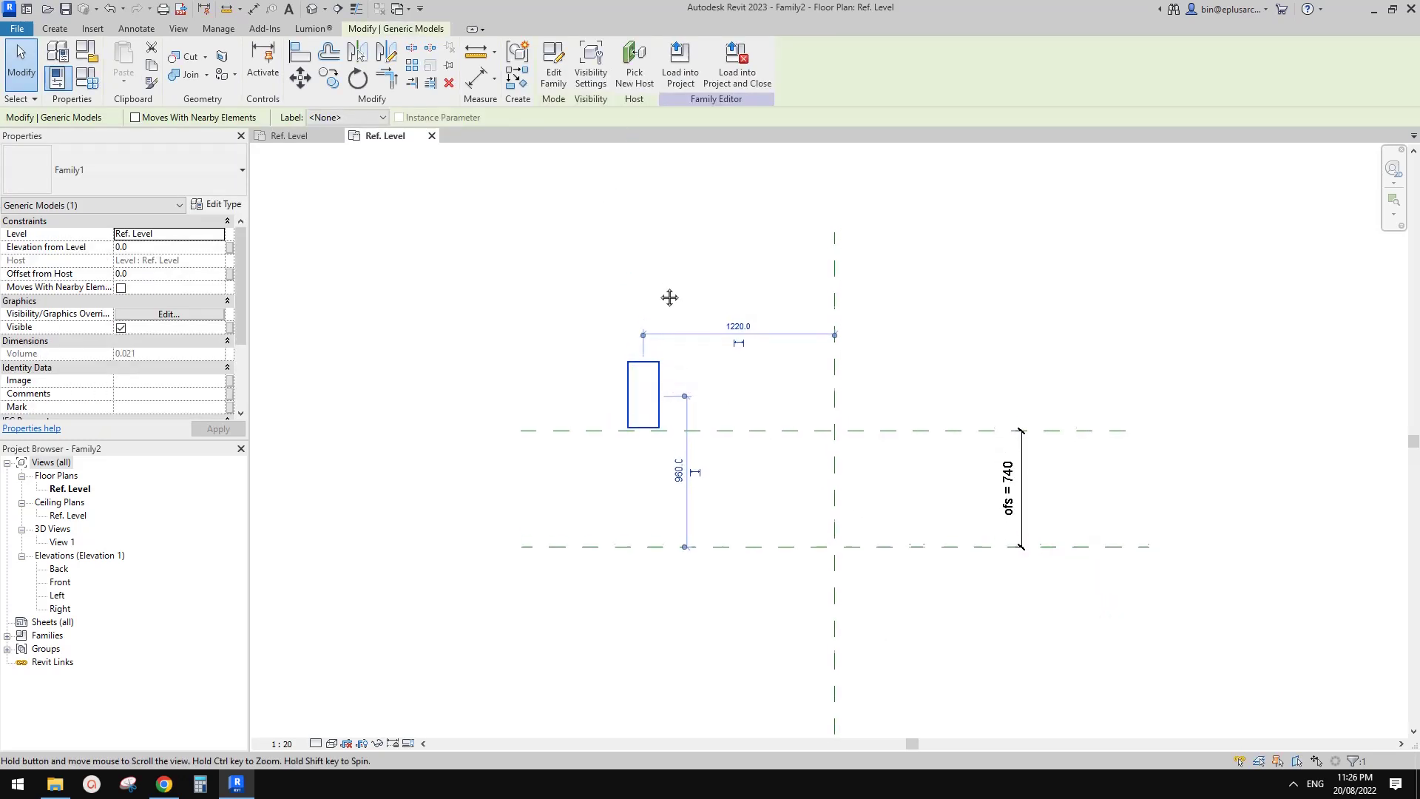
key("a")
key("r")
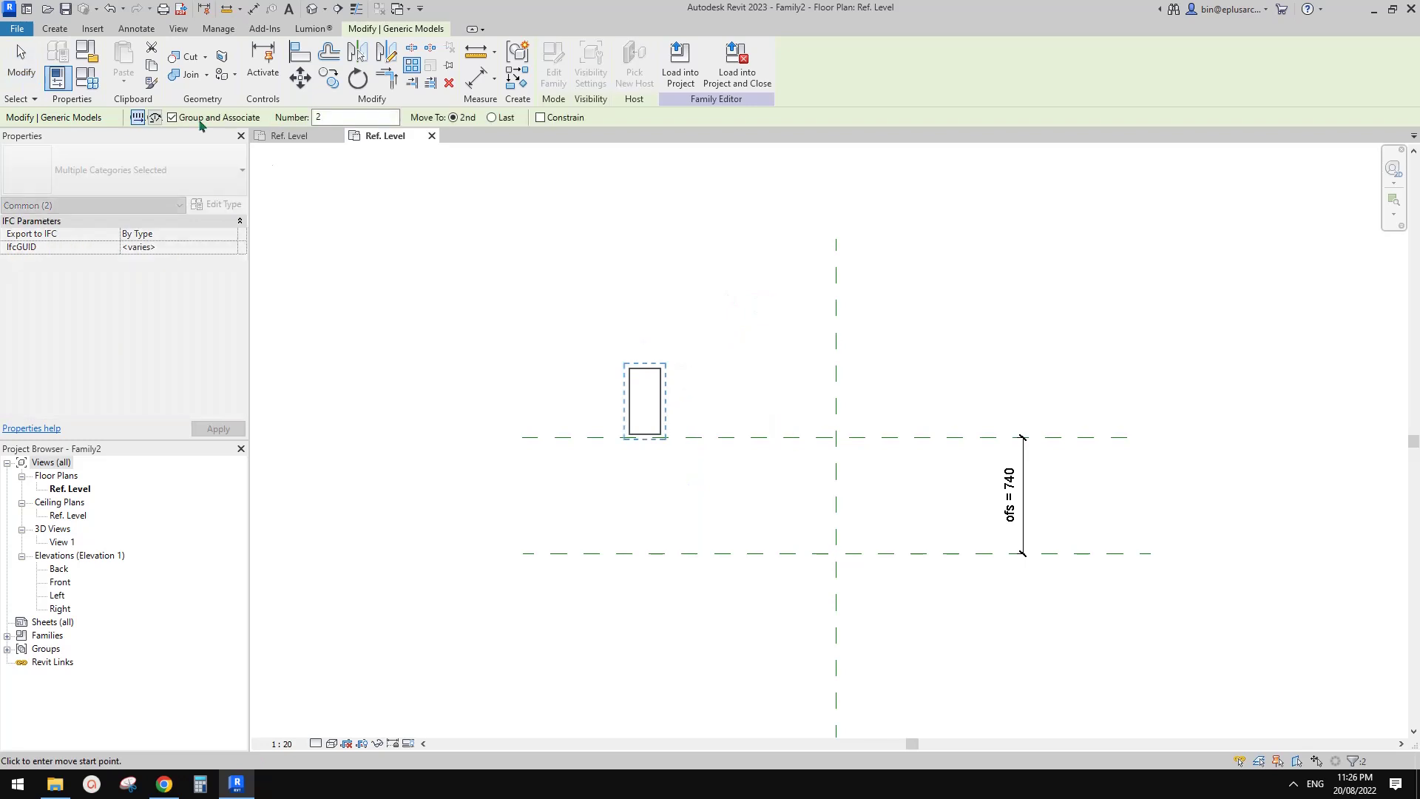
left_click(156, 118)
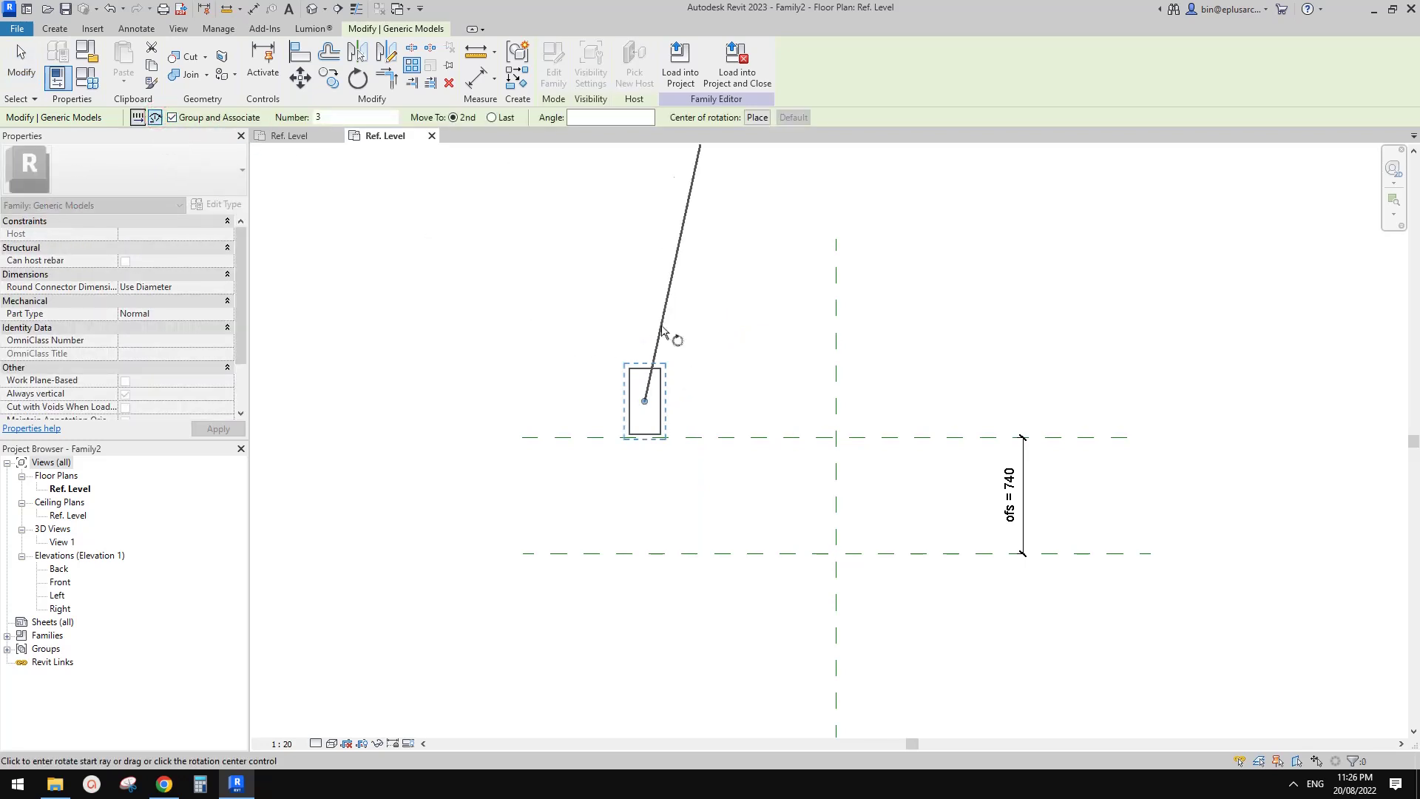
key("space")
left_click(824, 418)
middle_click_drag(637, 390, 646, 393)
key("Escape")
key("Escape")
Move the nested box instance down so that it is centred on the upper horizontal reference plane
left_click(662, 398)
key("m")
key("v")
left_click_drag(645, 403, 656, 442)
middle_click_drag(752, 430, 755, 451)
Create a grouped radial array of 3 boxes at 90° spacing around the intersection of the upper and vertical reference planes
key("a")
key("r")
key("space")
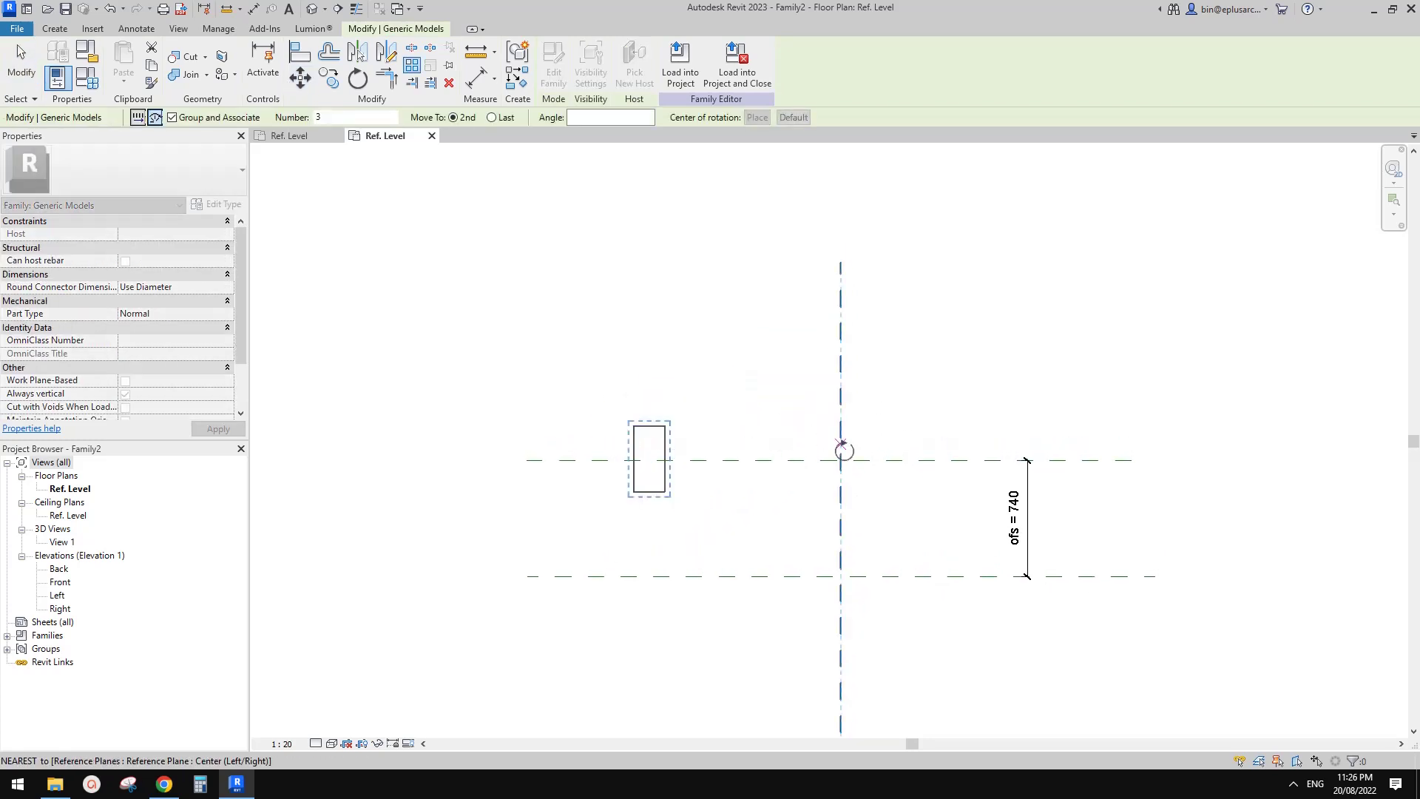
left_click(649, 459)
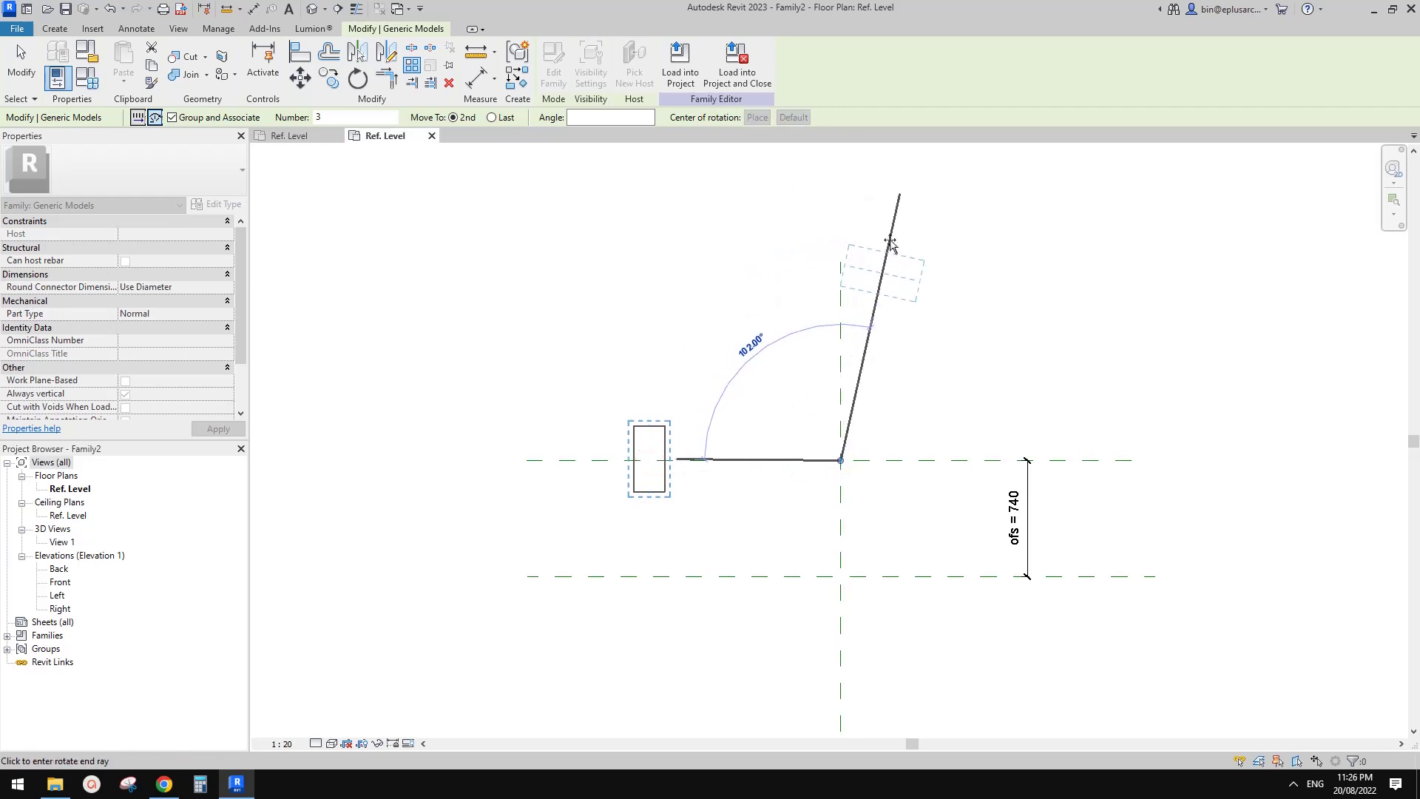
type("90")
key("Return")
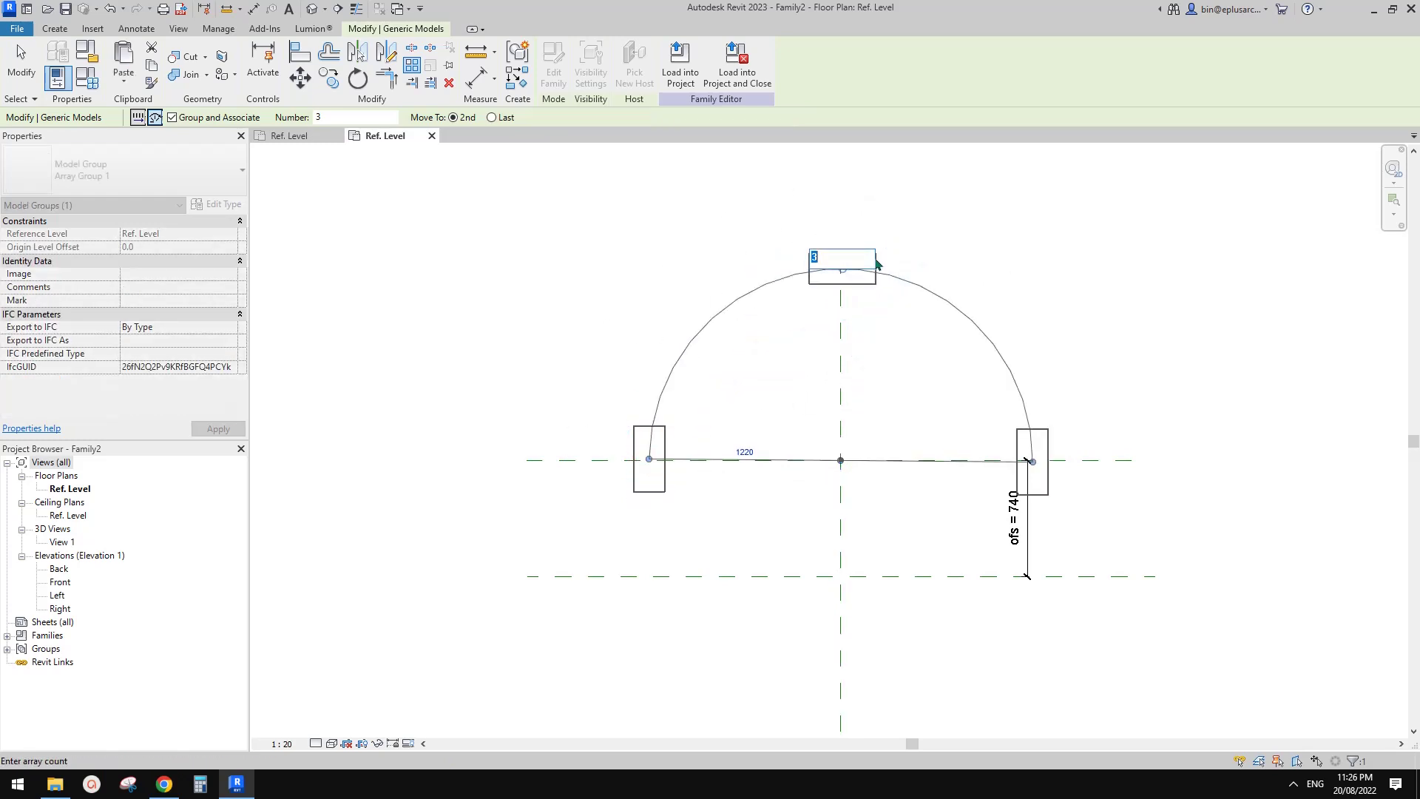
key("Return")
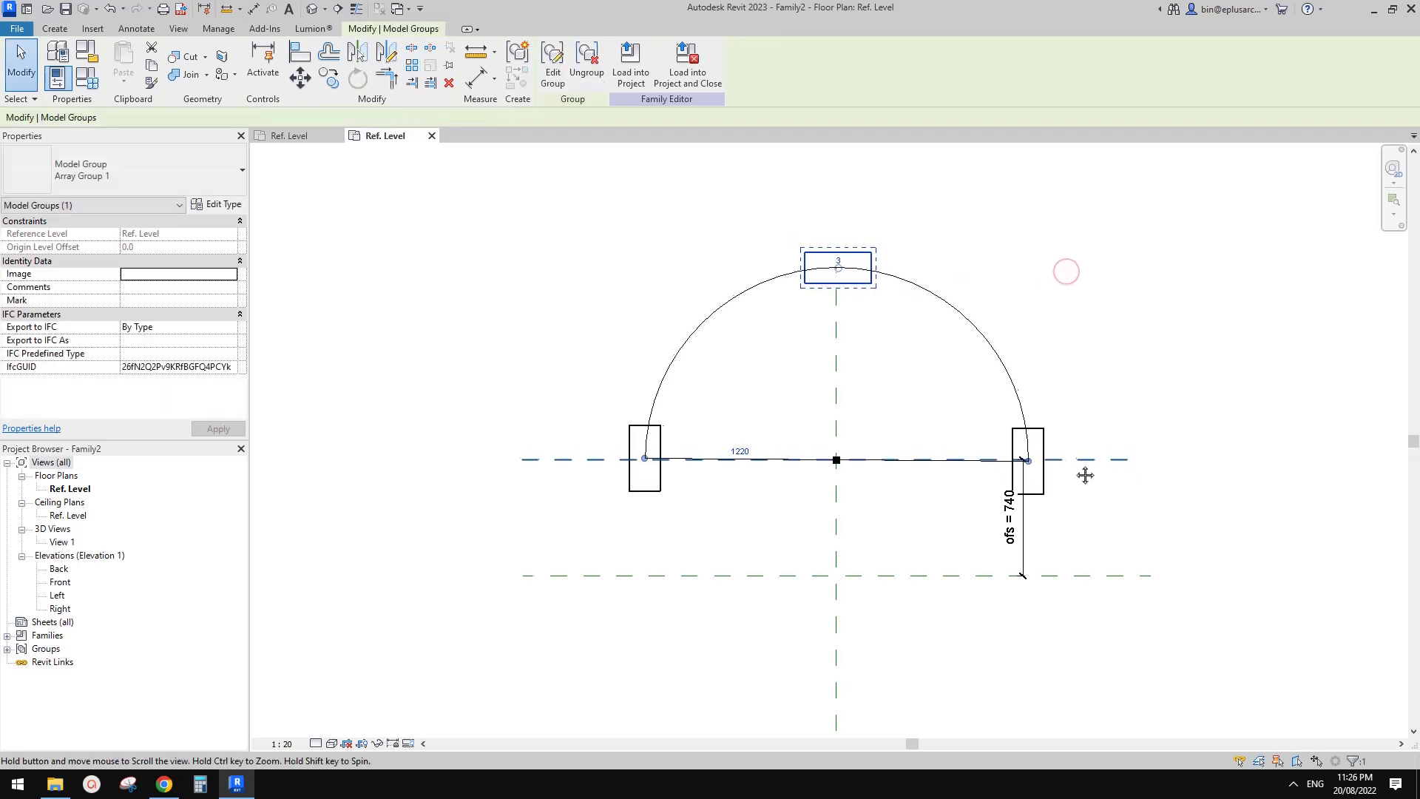
key("Escape")
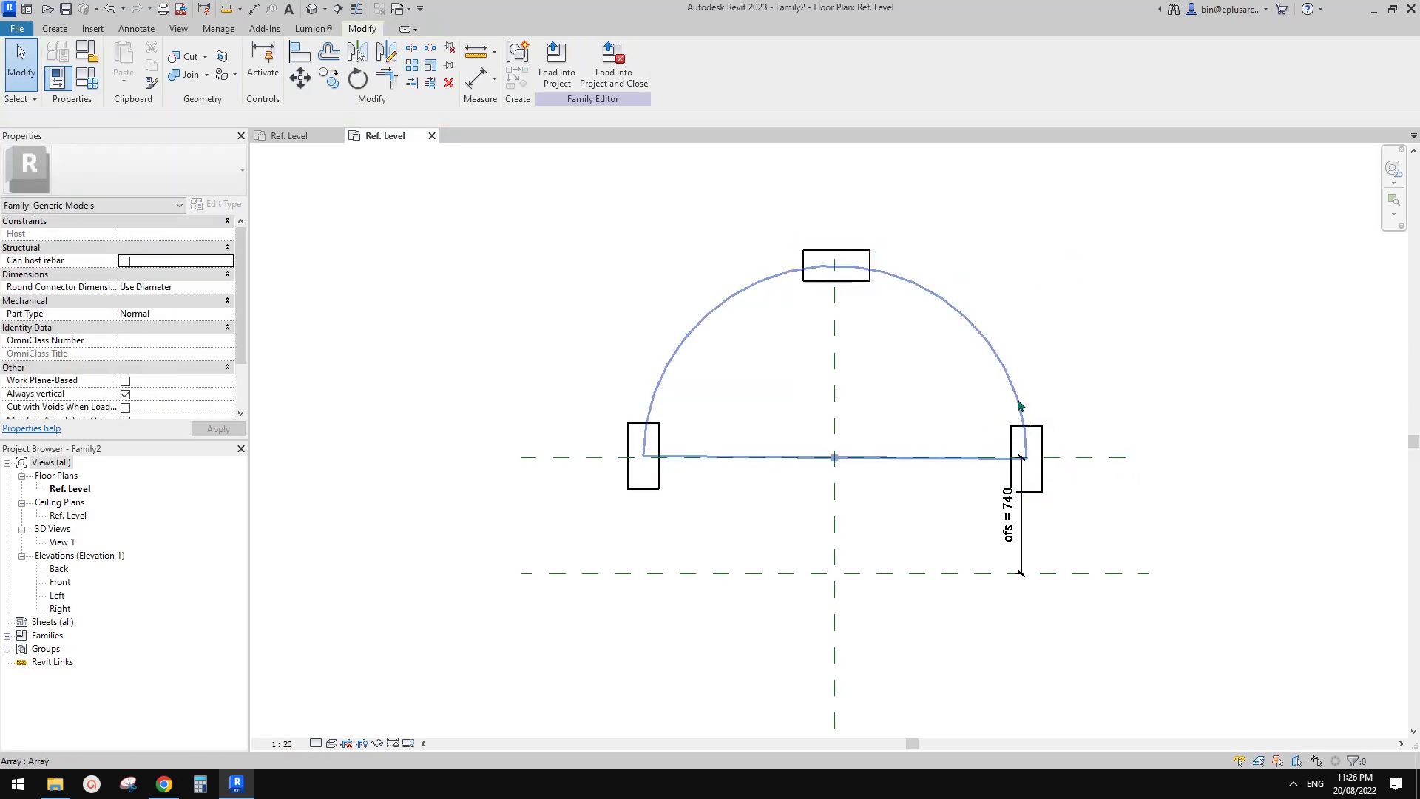
Label the radial array's radius dimension with a new instance parameter named r
left_click(1009, 381)
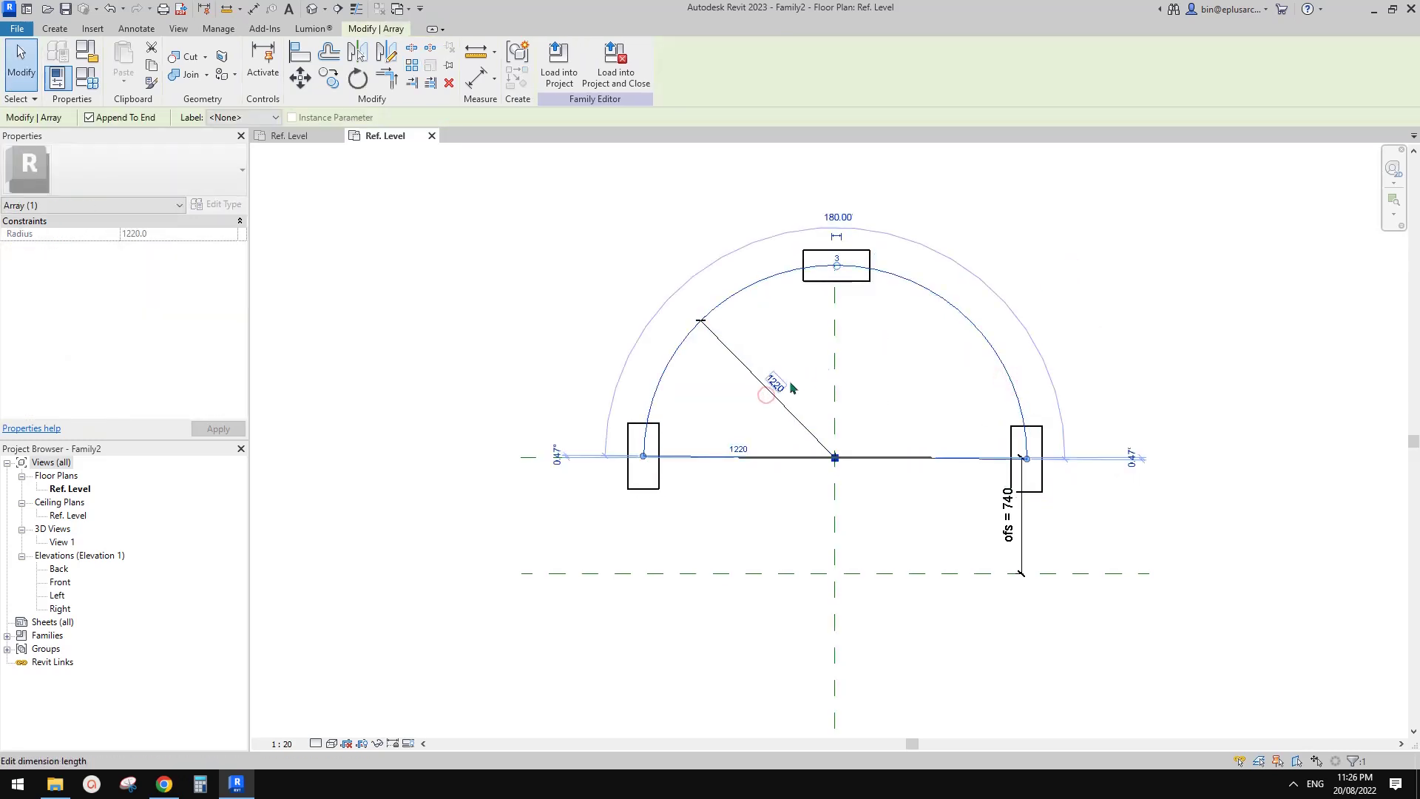
left_click(773, 386)
left_click(695, 62)
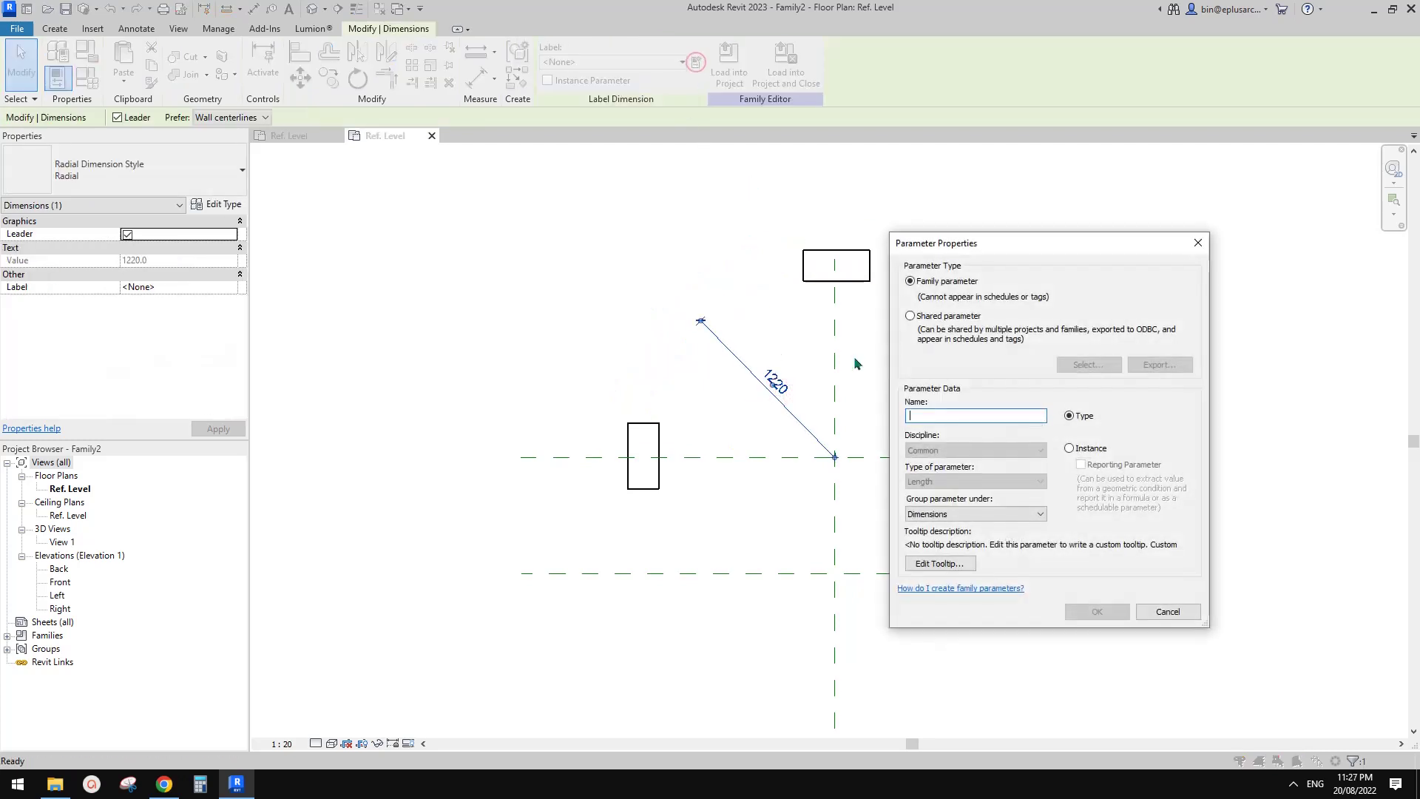
type("r")
left_click(1070, 448)
left_click(1096, 611)
left_click(950, 633)
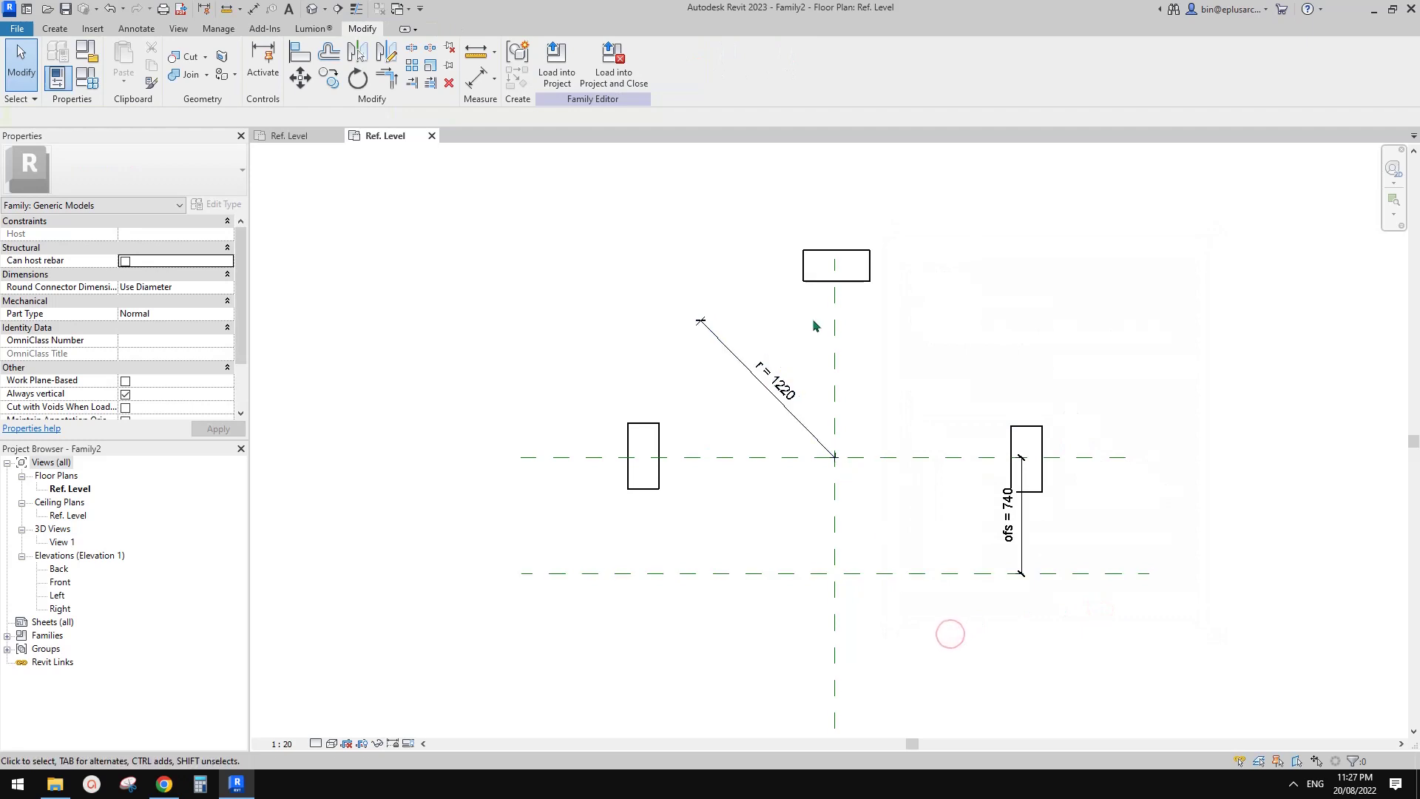
Label the radial array's item count with a new instance parameter named no
left_click(1019, 406)
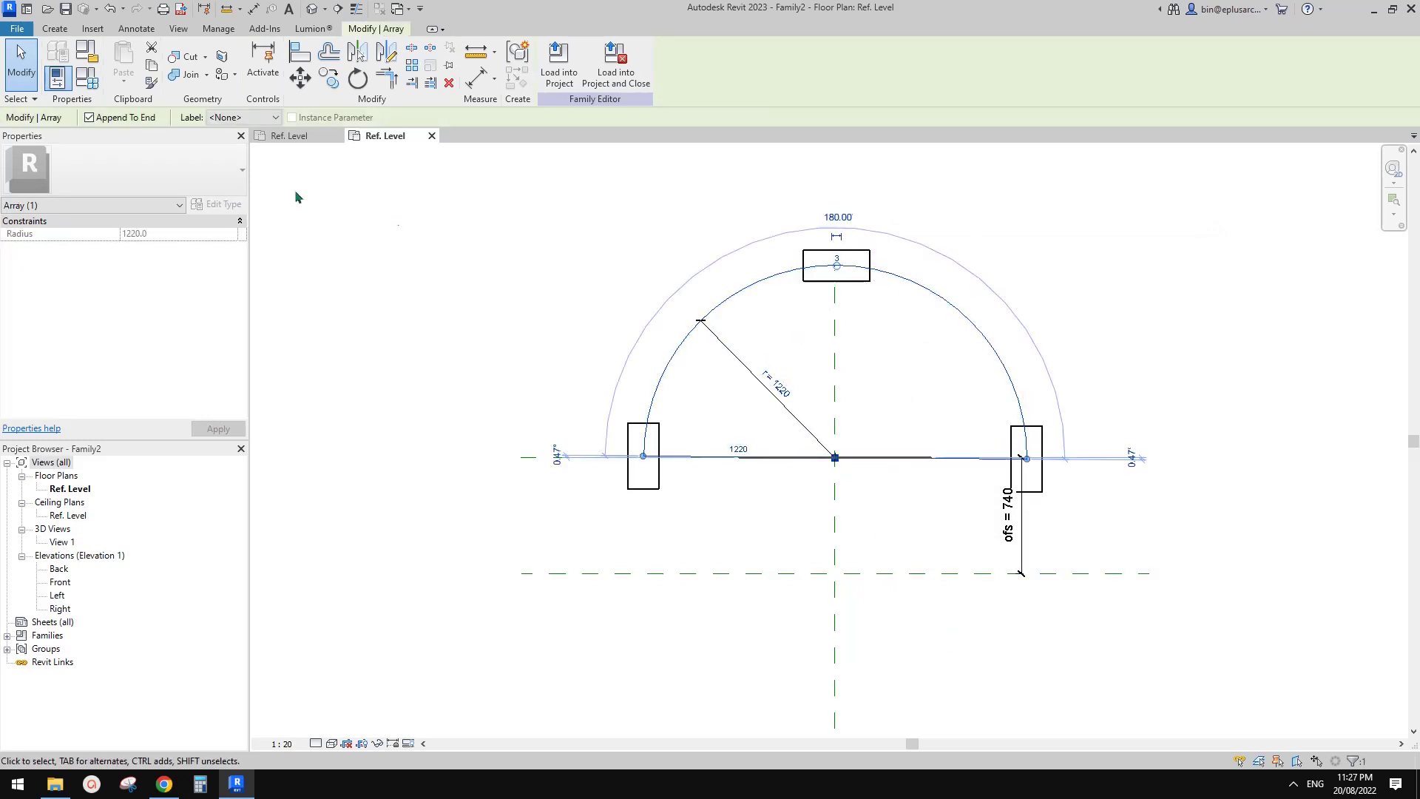
left_click(242, 117)
left_click(254, 139)
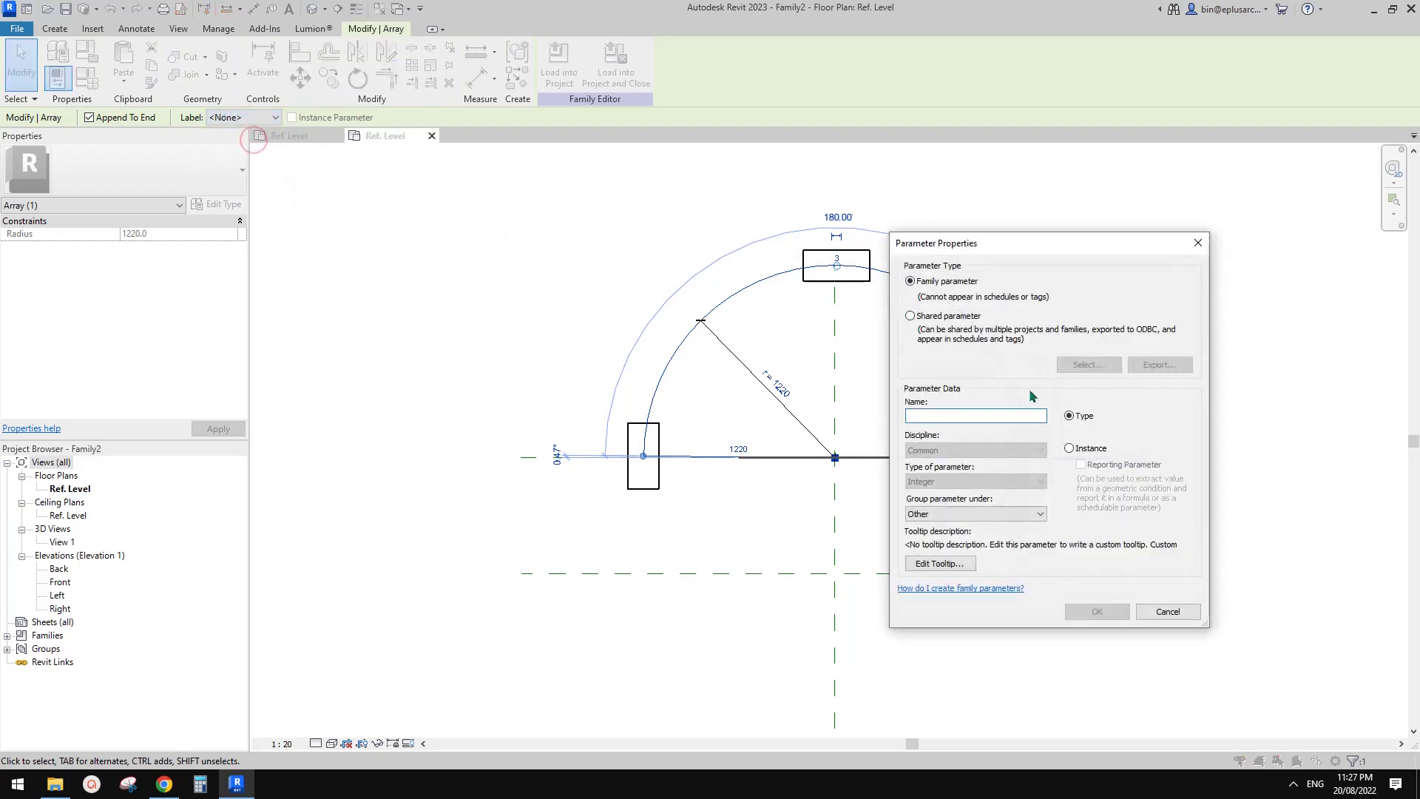
type("no")
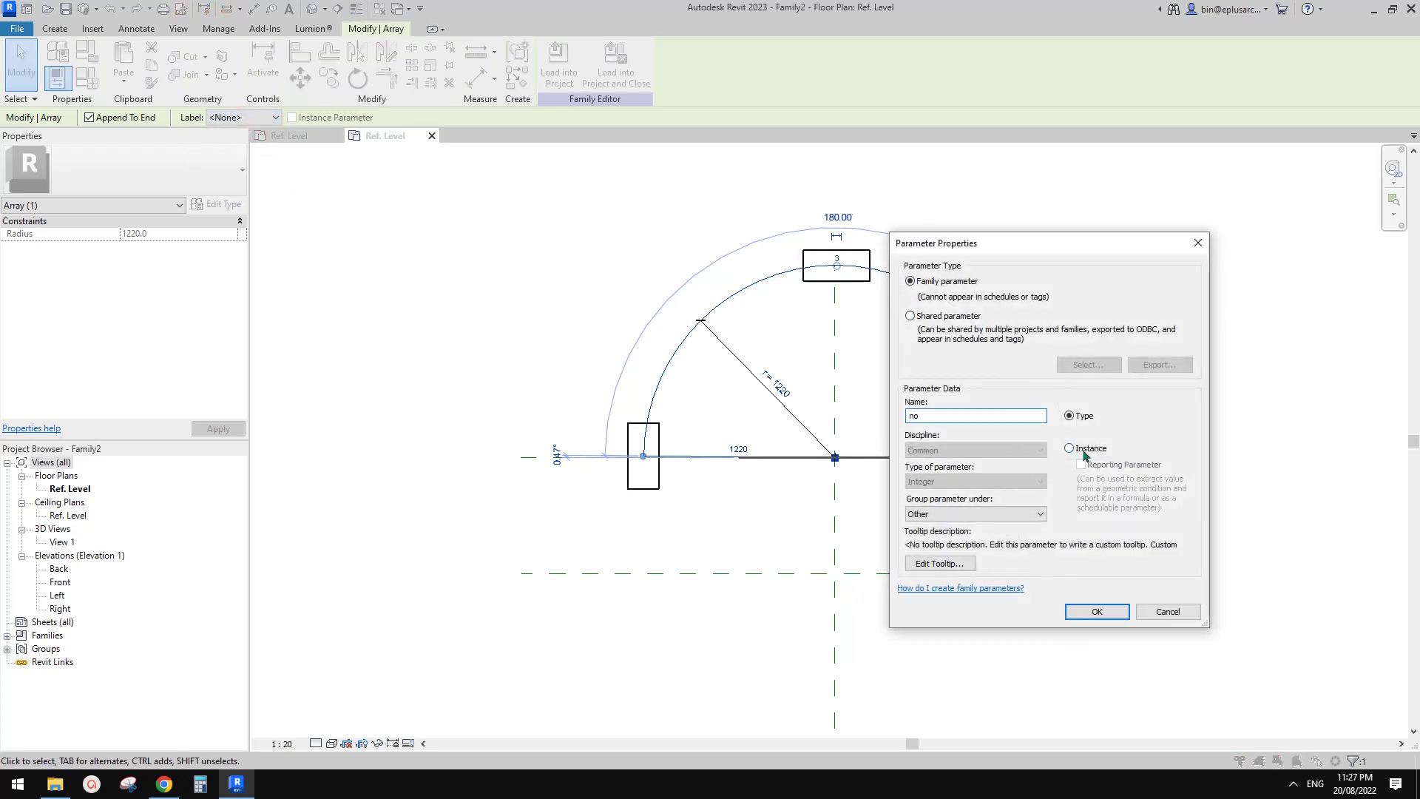
left_click(1081, 452)
left_click(1105, 616)
key("Escape")
Try the array with the no parameter set to 4, and undo the change
middle_click_drag(735, 439, 808, 431)
left_click(86, 77)
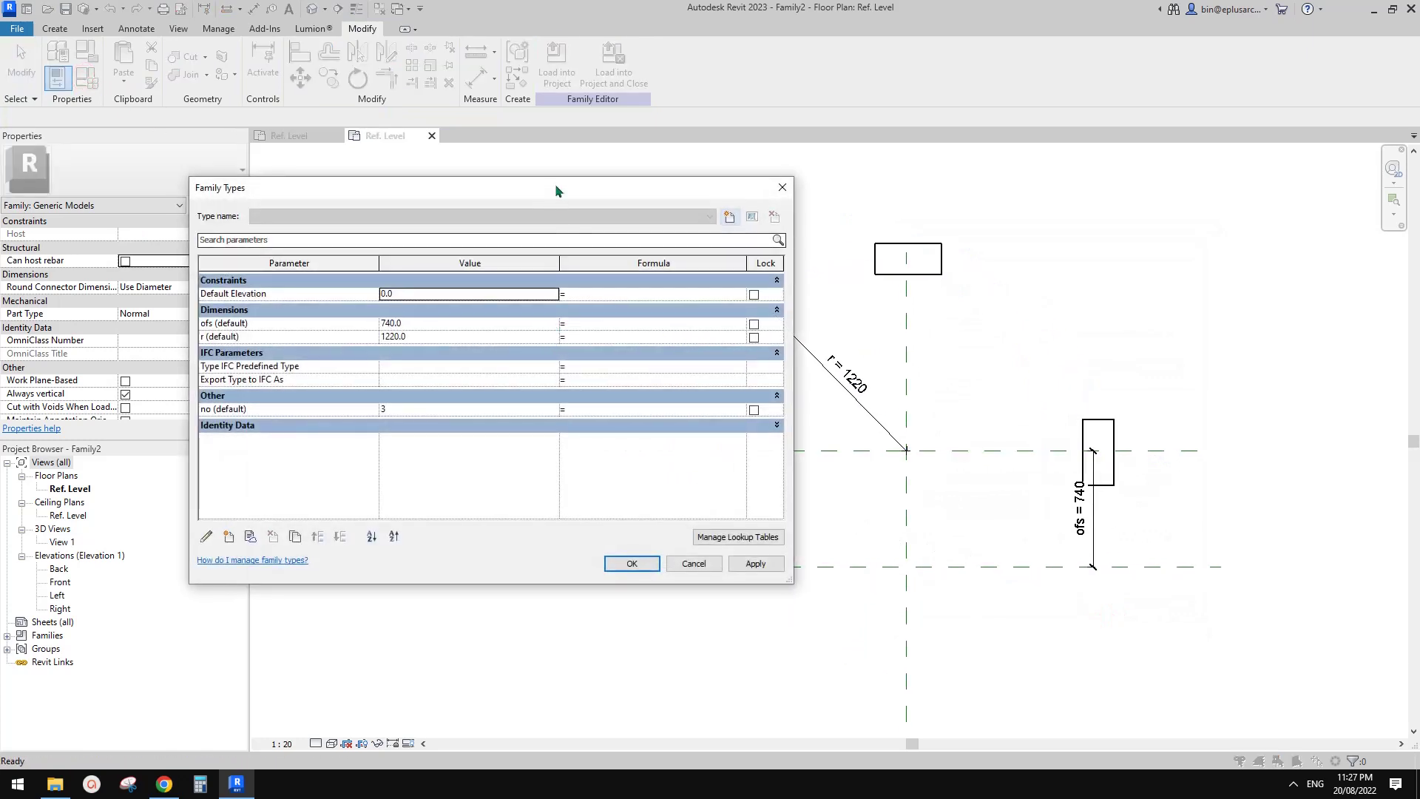
left_click_drag(562, 191, 437, 159)
left_click(330, 379)
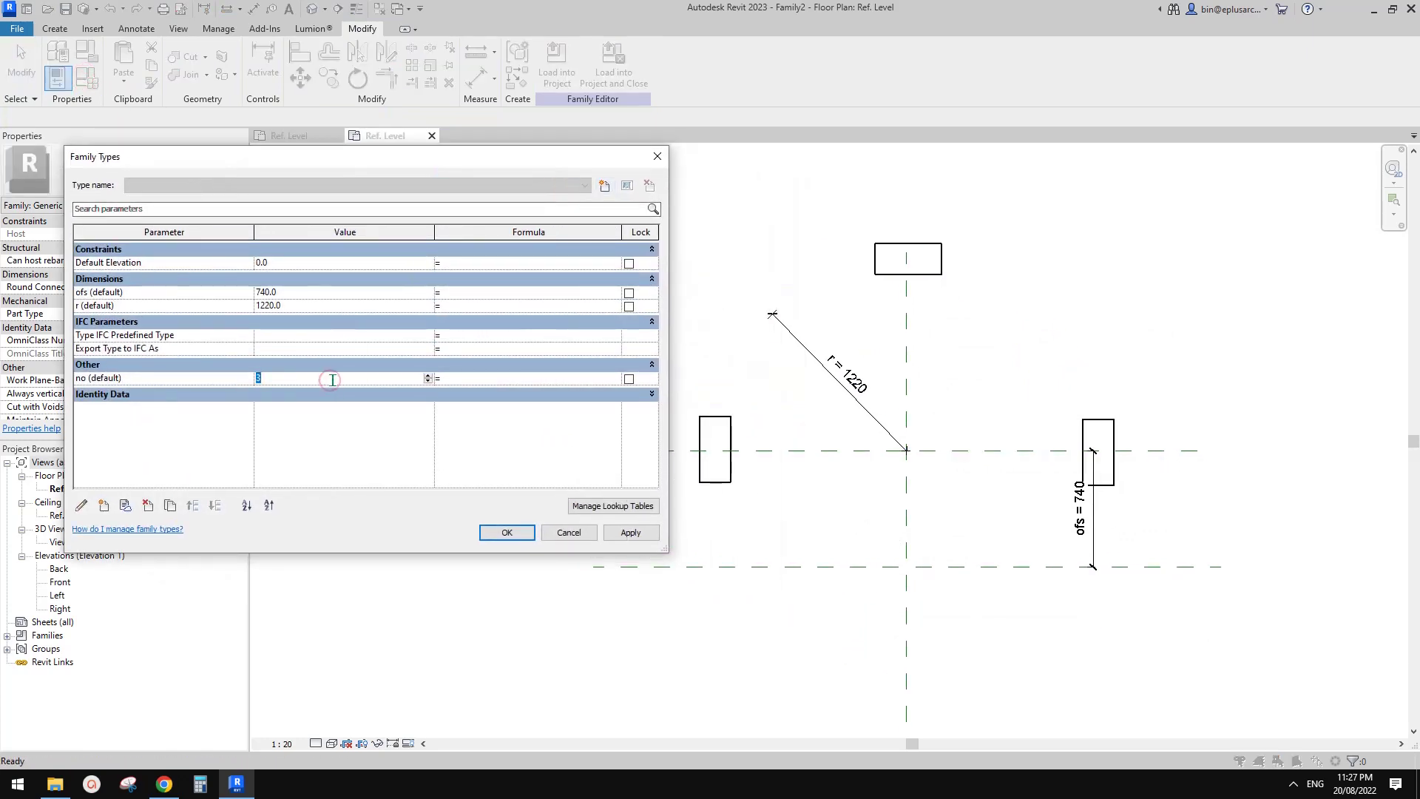
type("4")
left_click(631, 532)
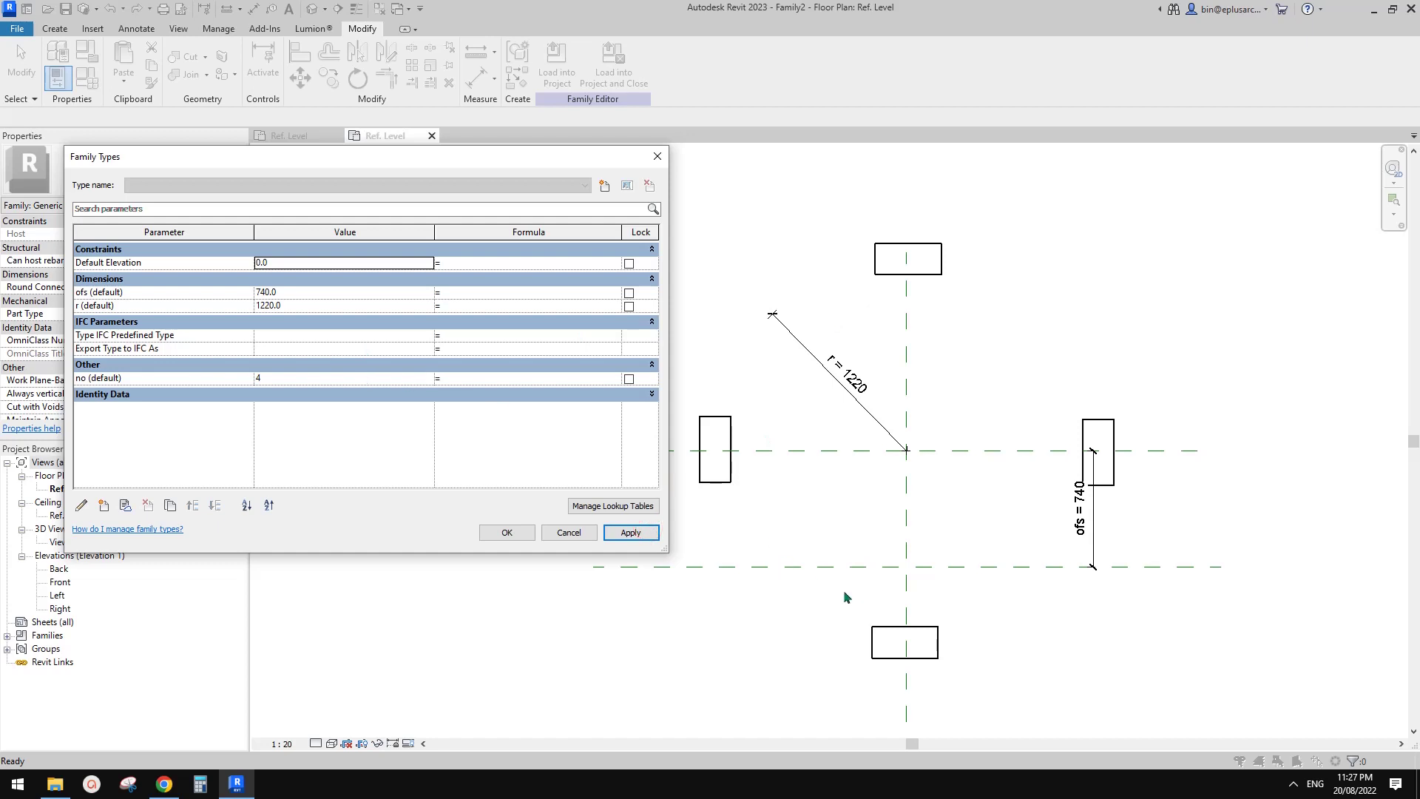
left_click(507, 533)
key("ctrl+z")
Turn off Append To End for the radial array
left_click(937, 267)
left_click(974, 270)
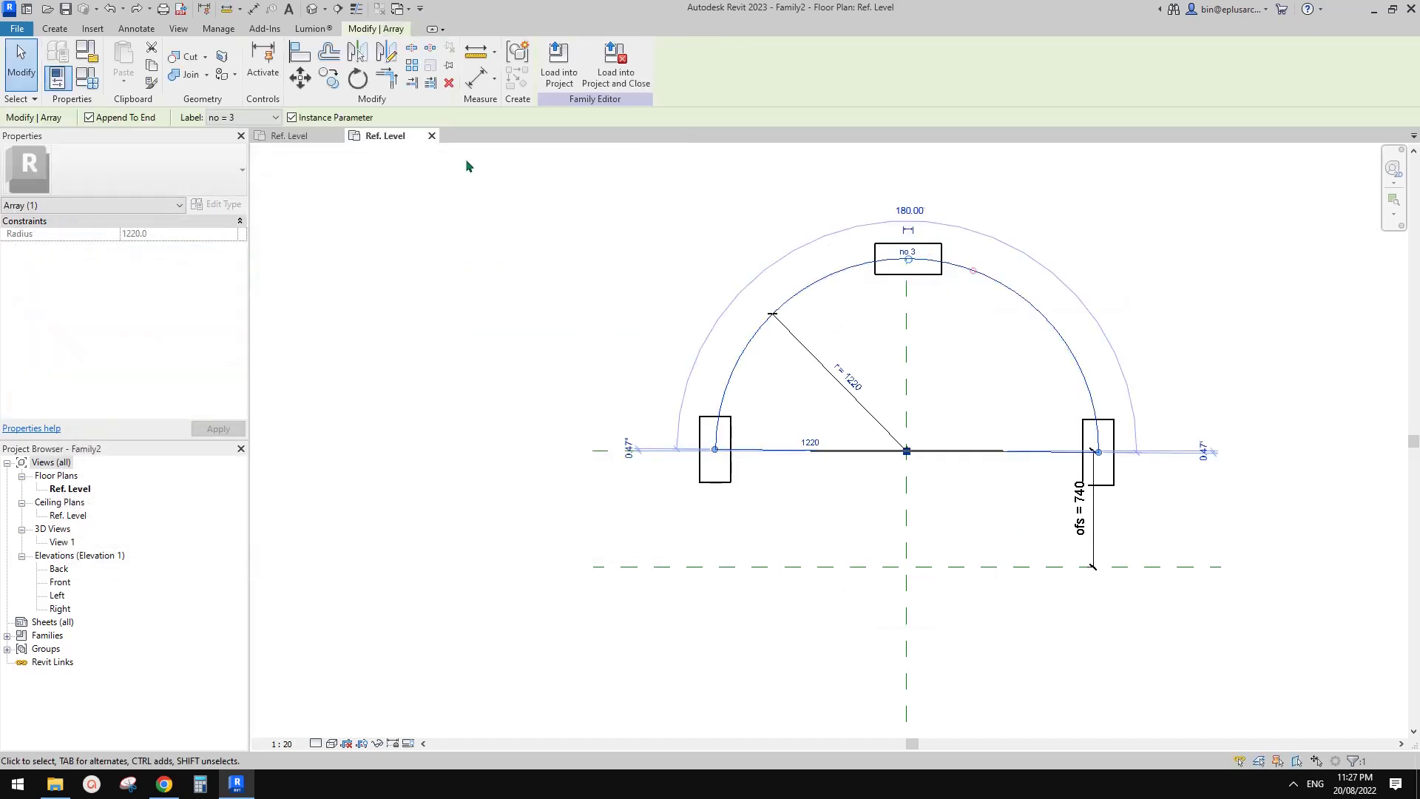
key("Escape")
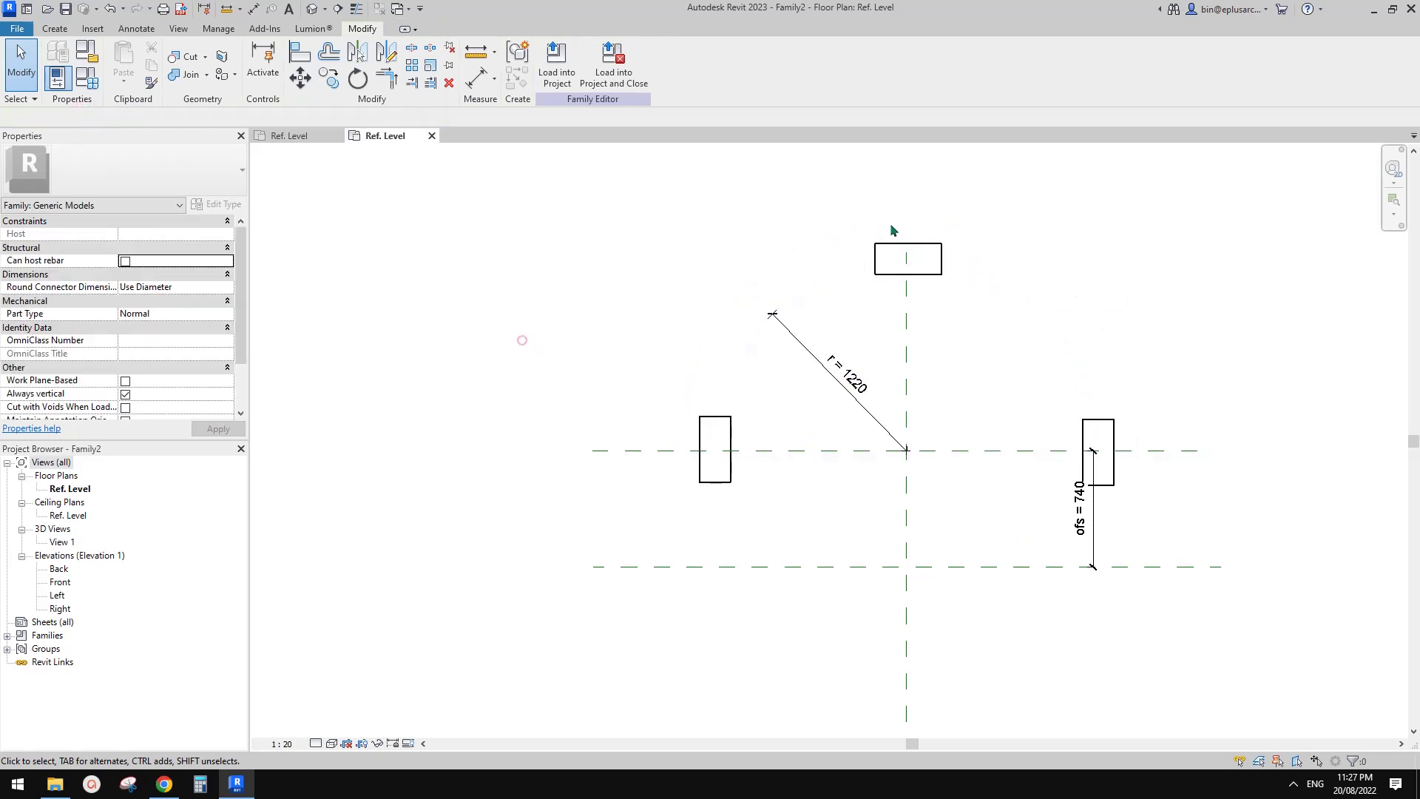
left_click(523, 340)
Set the array's no parameter to 4 in the family types
left_click(87, 78)
left_click(314, 382)
type("4")
left_click(630, 532)
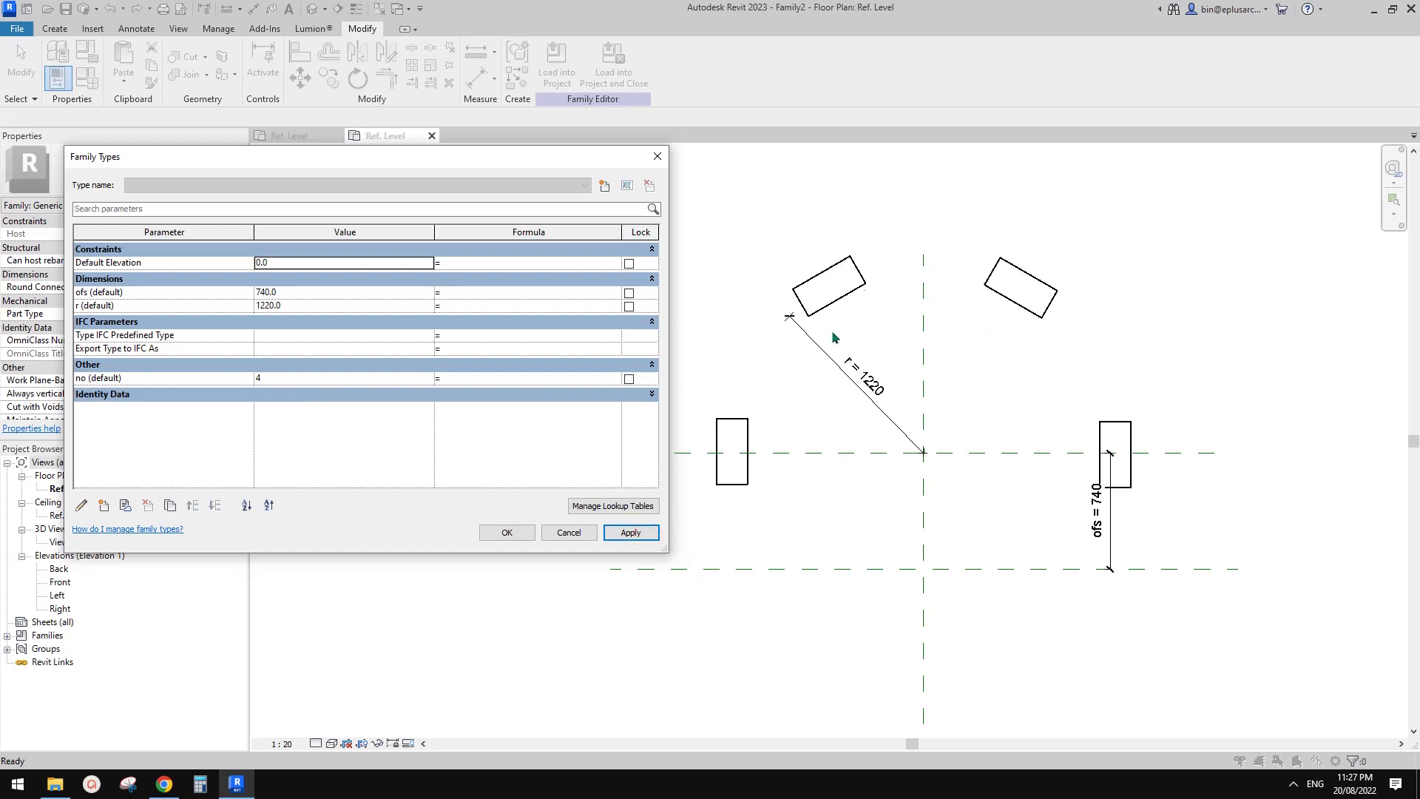
left_click(314, 382)
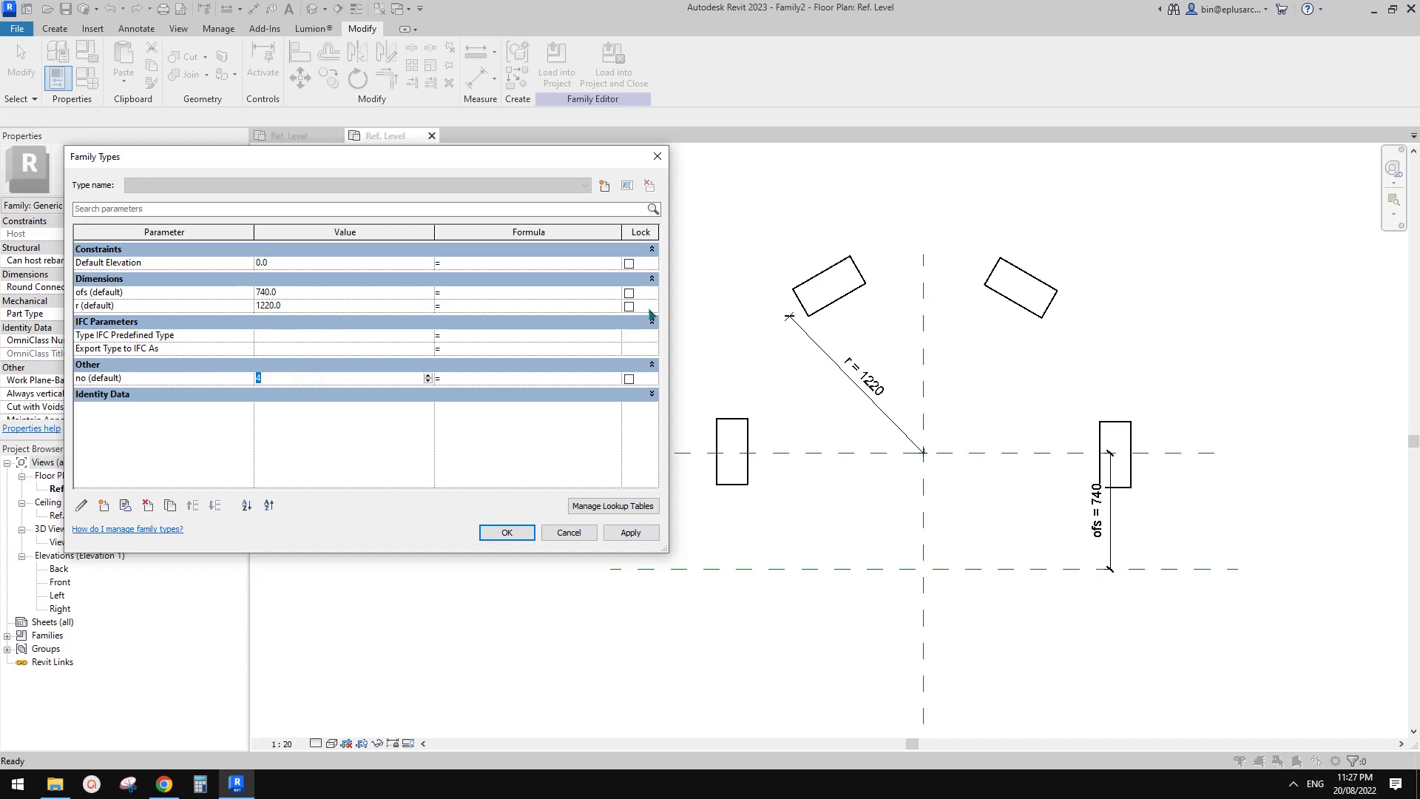
left_click(517, 530)
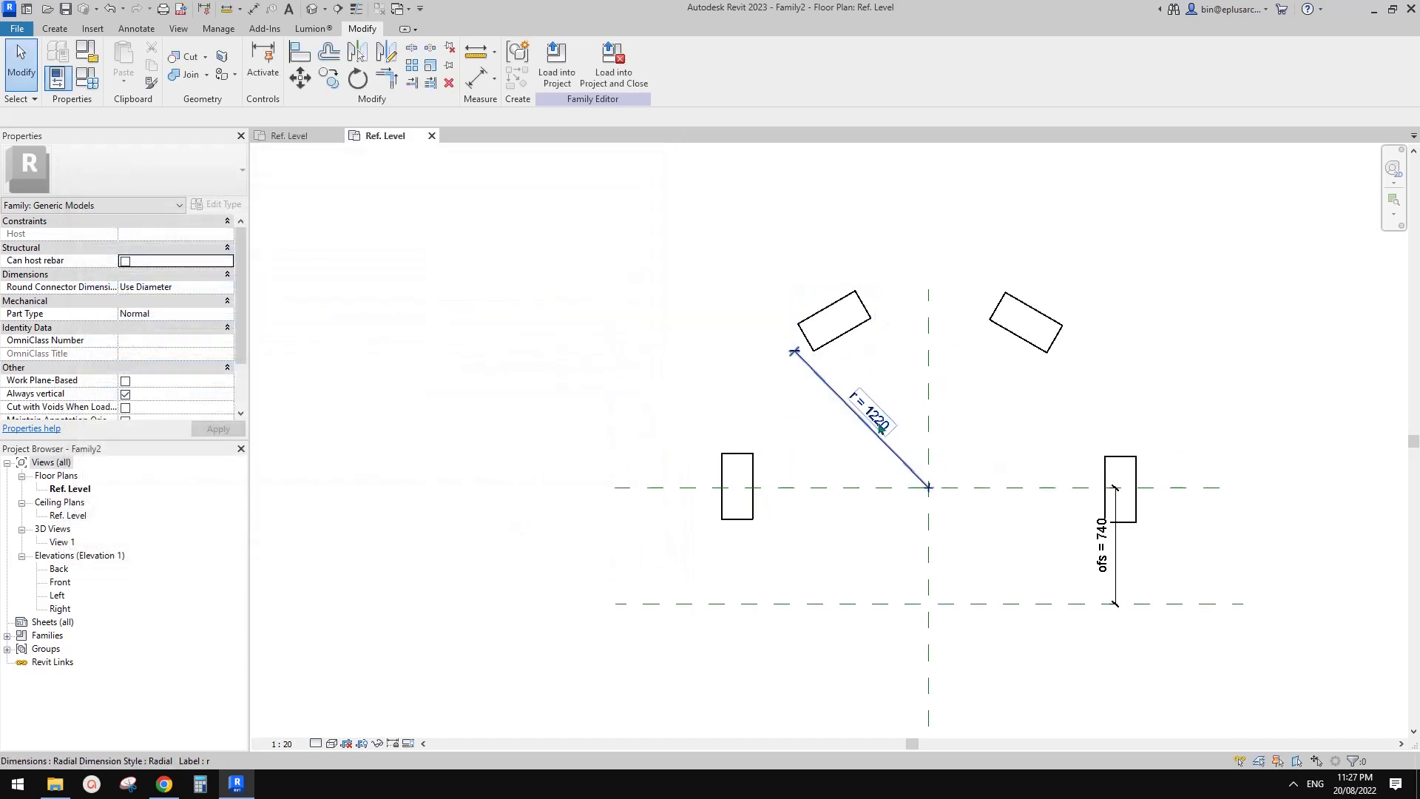
Test the array's radius parameter r at 1500, and set it to 2000
left_click(86, 77)
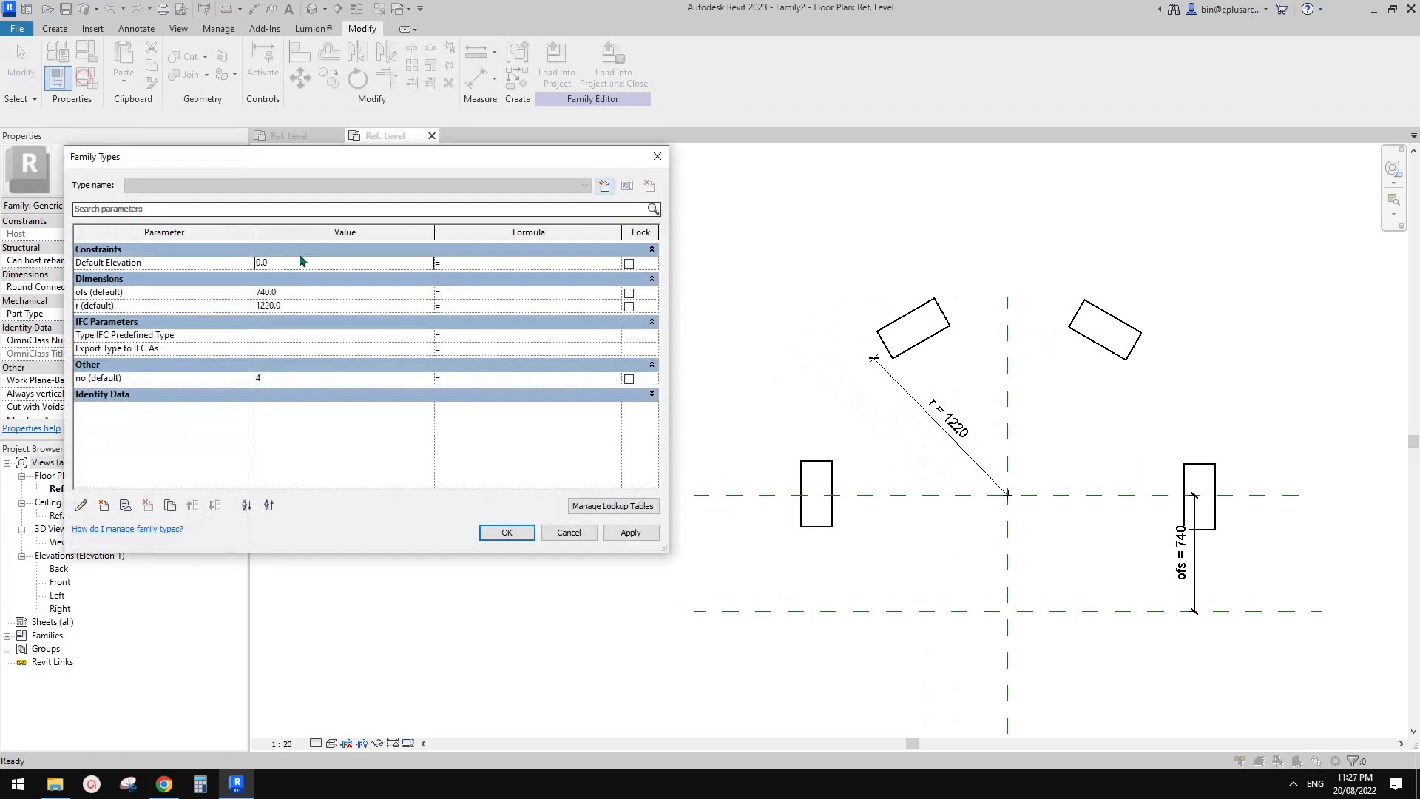
left_click(316, 305)
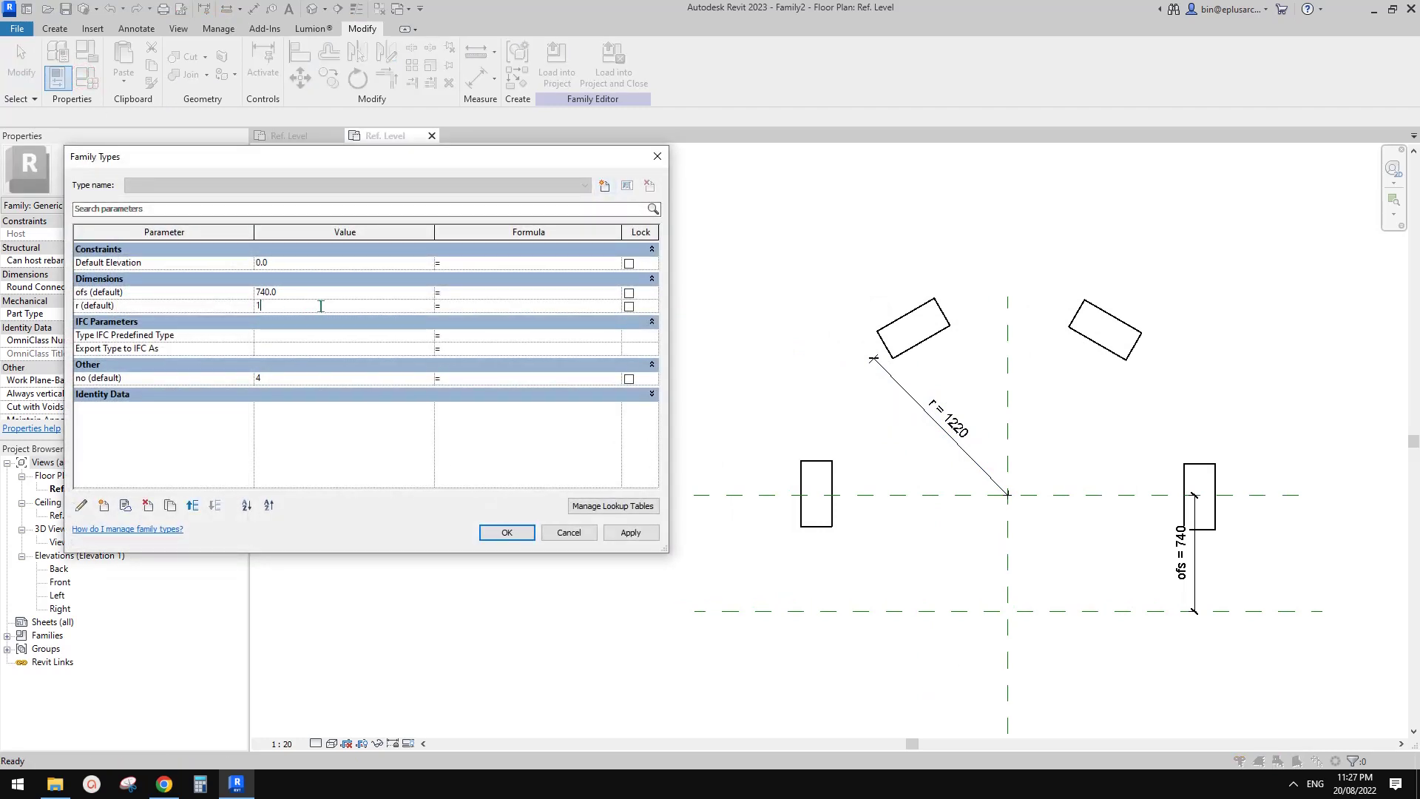
left_click(631, 533)
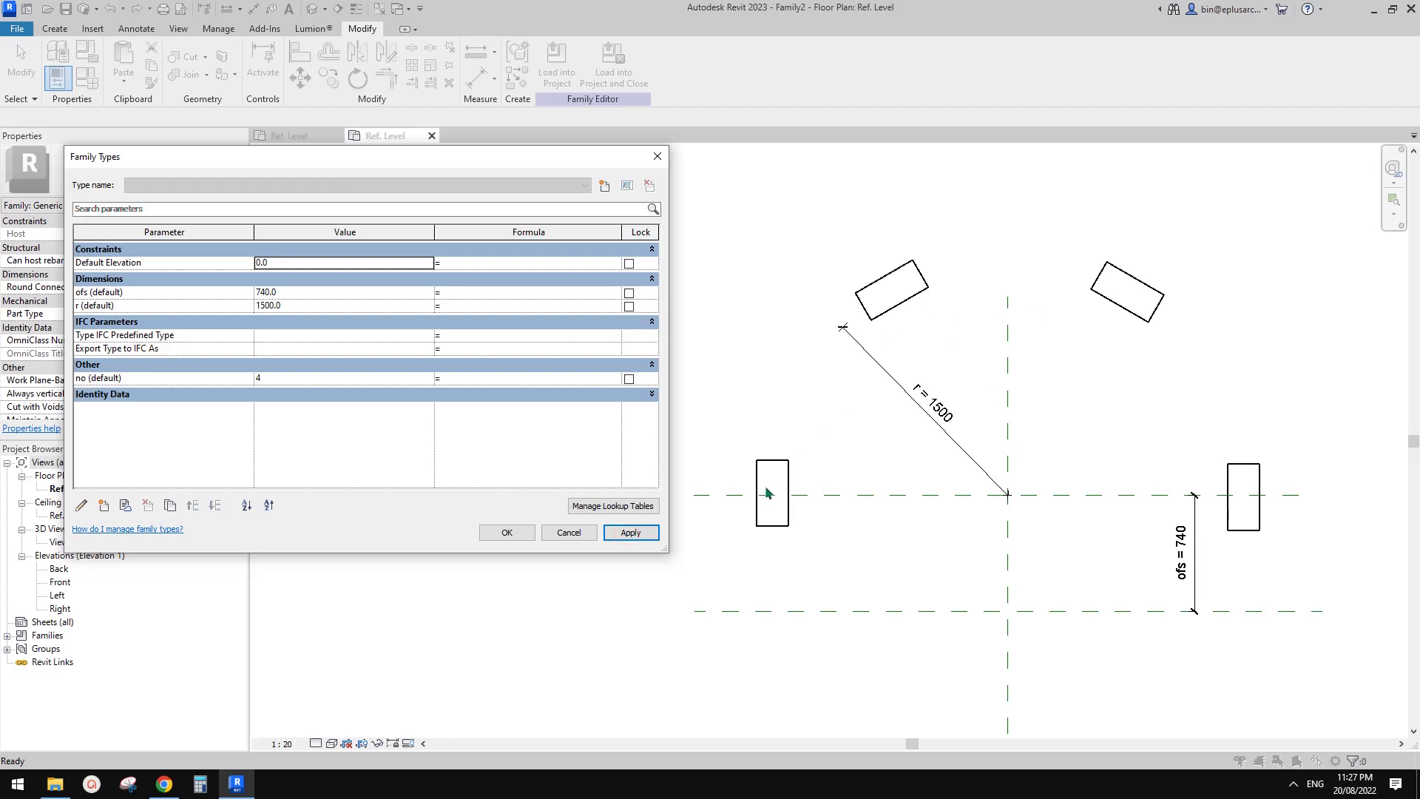
left_click(307, 306)
type("2")
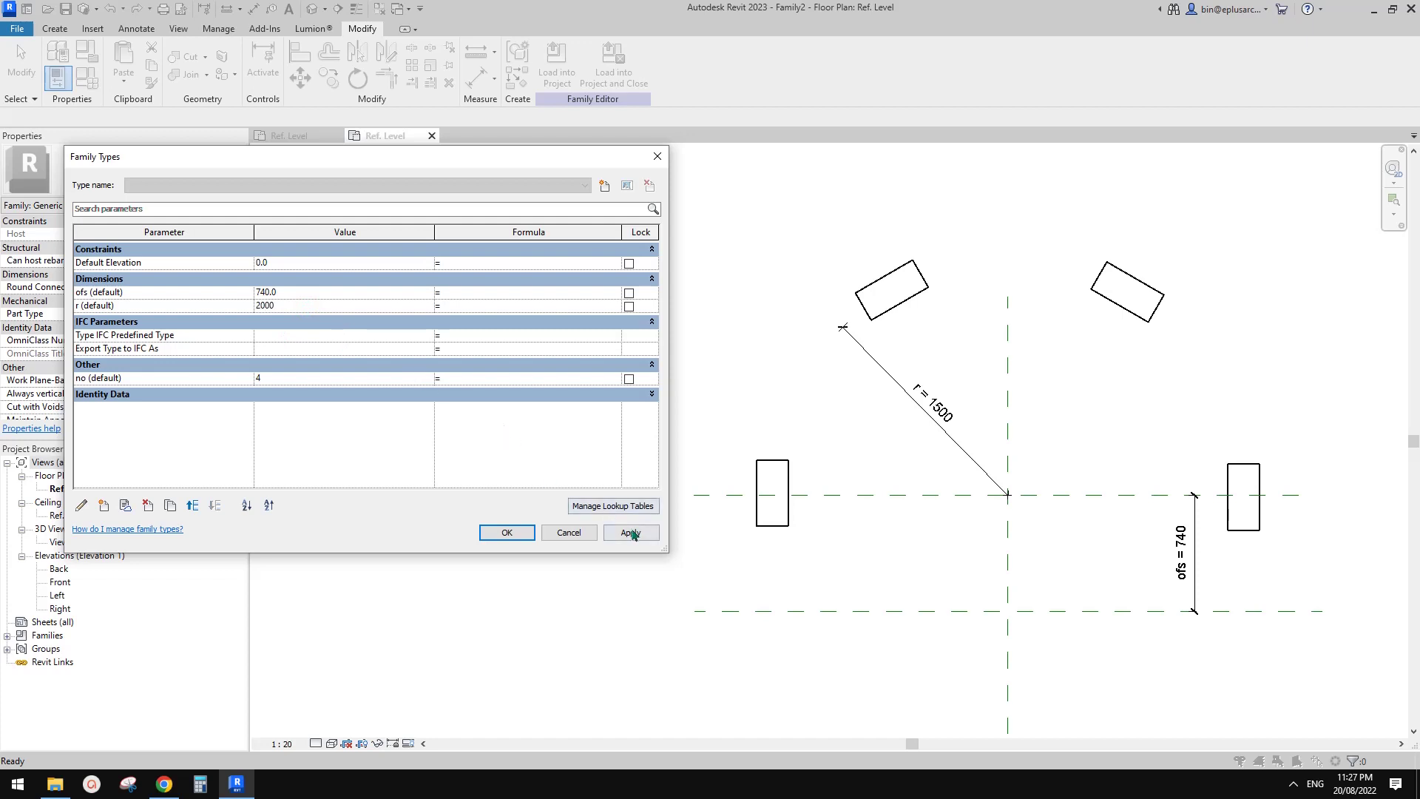
left_click(631, 533)
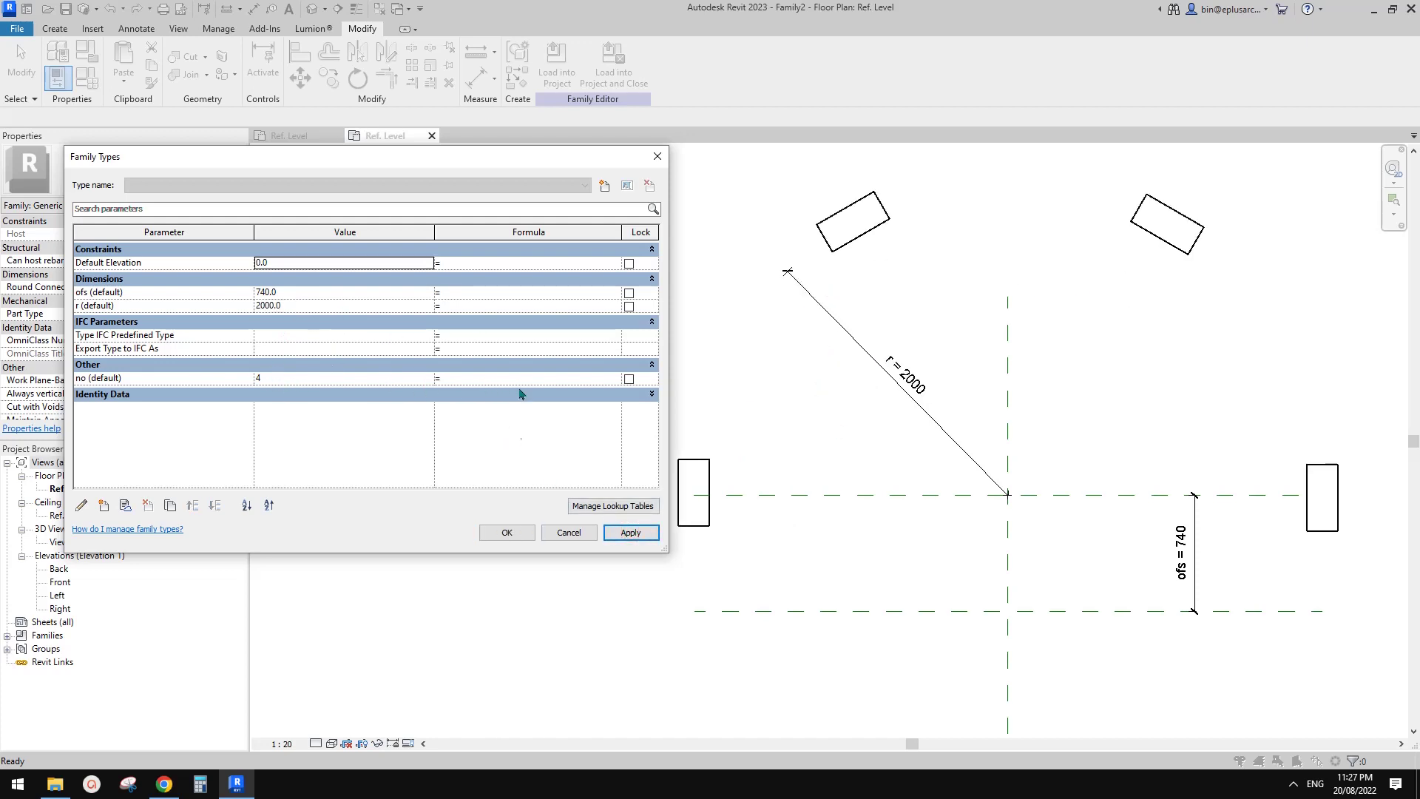
left_click(507, 532)
scroll(851, 508, "down", 1)
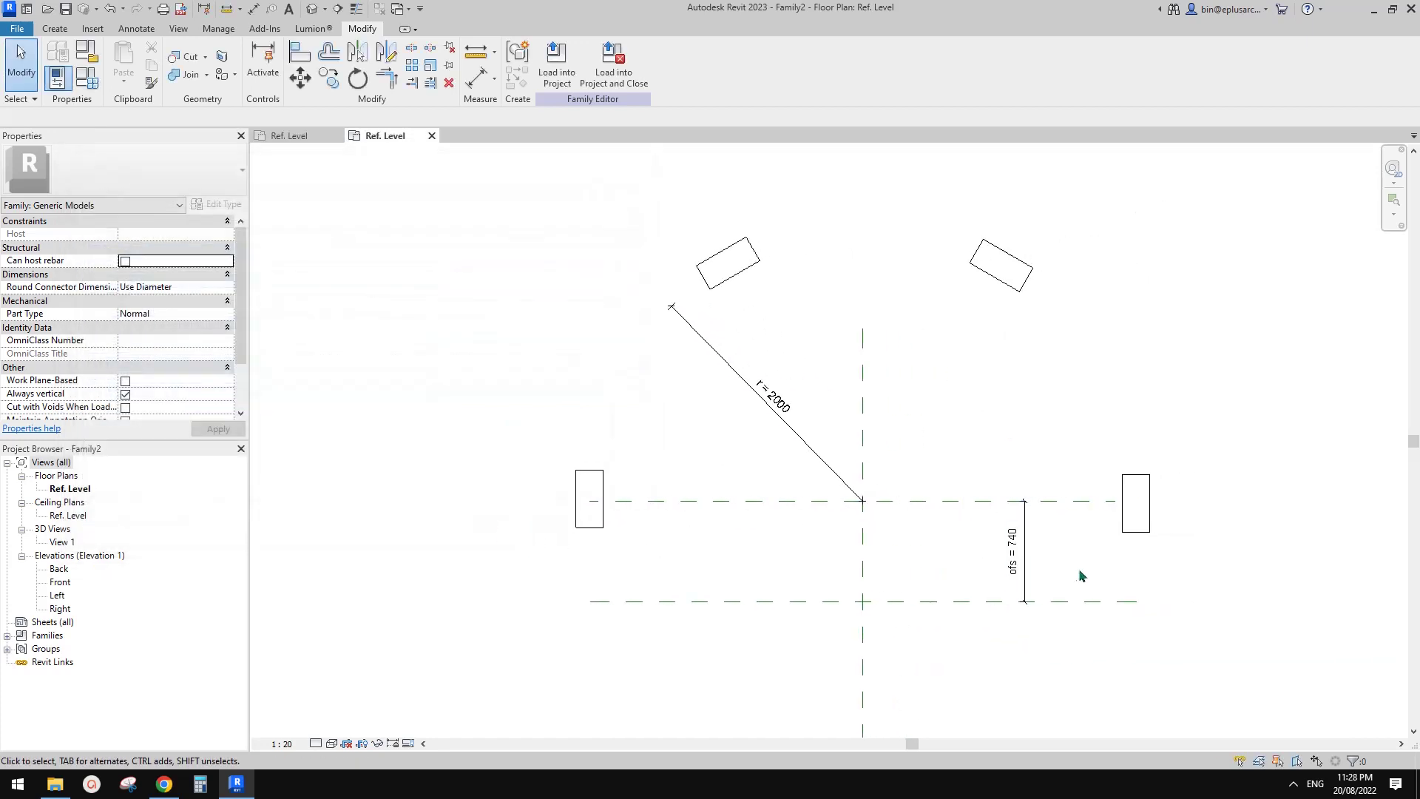
scroll(925, 527, "down", 1)
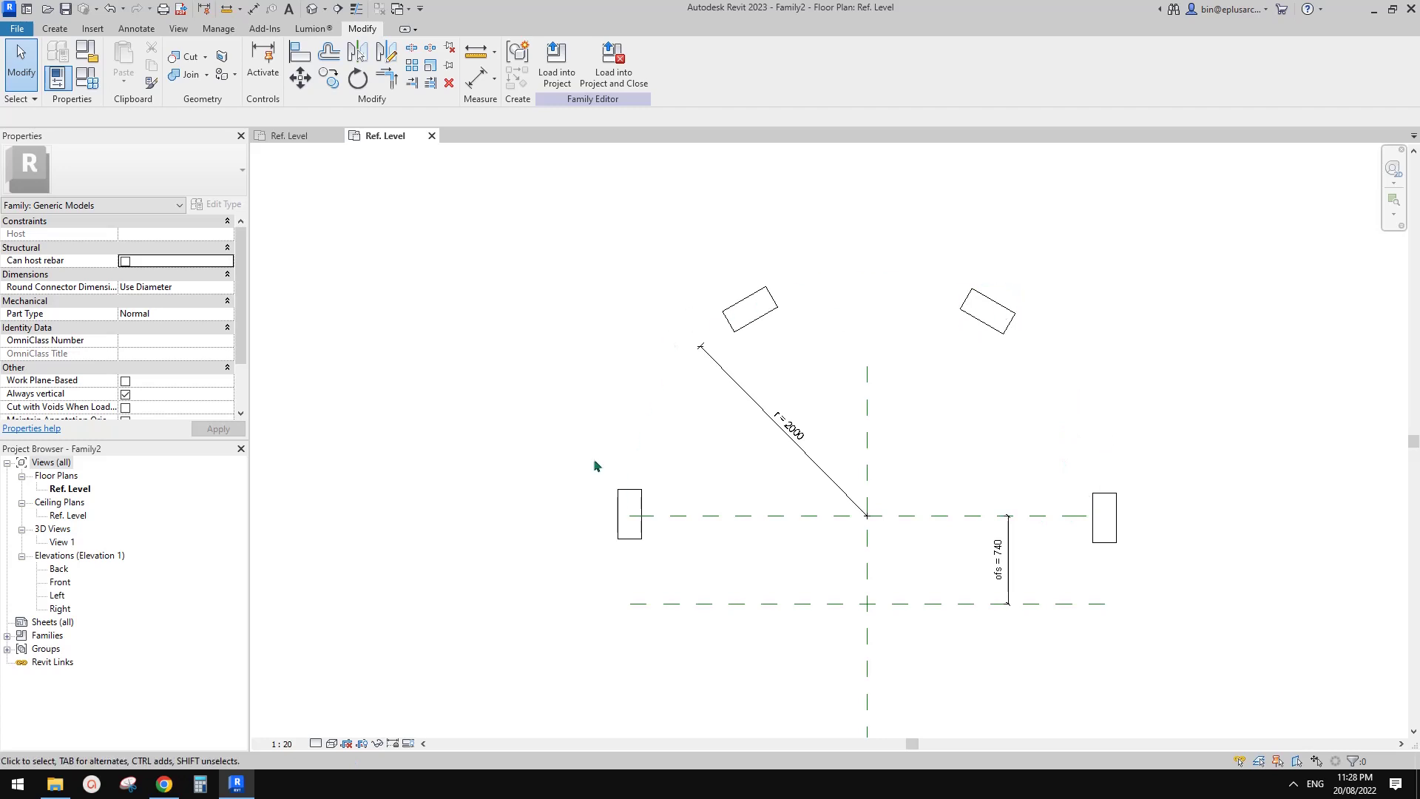
left_click(955, 516)
key("Escape")
left_click(944, 516)
key("Escape")
scroll(969, 500, "up", 2)
mouse_move(971, 509)
middle_mouse_down()
mouse_move(995, 478)
mouse_move(973, 511)
middle_mouse_up()
left_click(961, 495)
key("Escape")
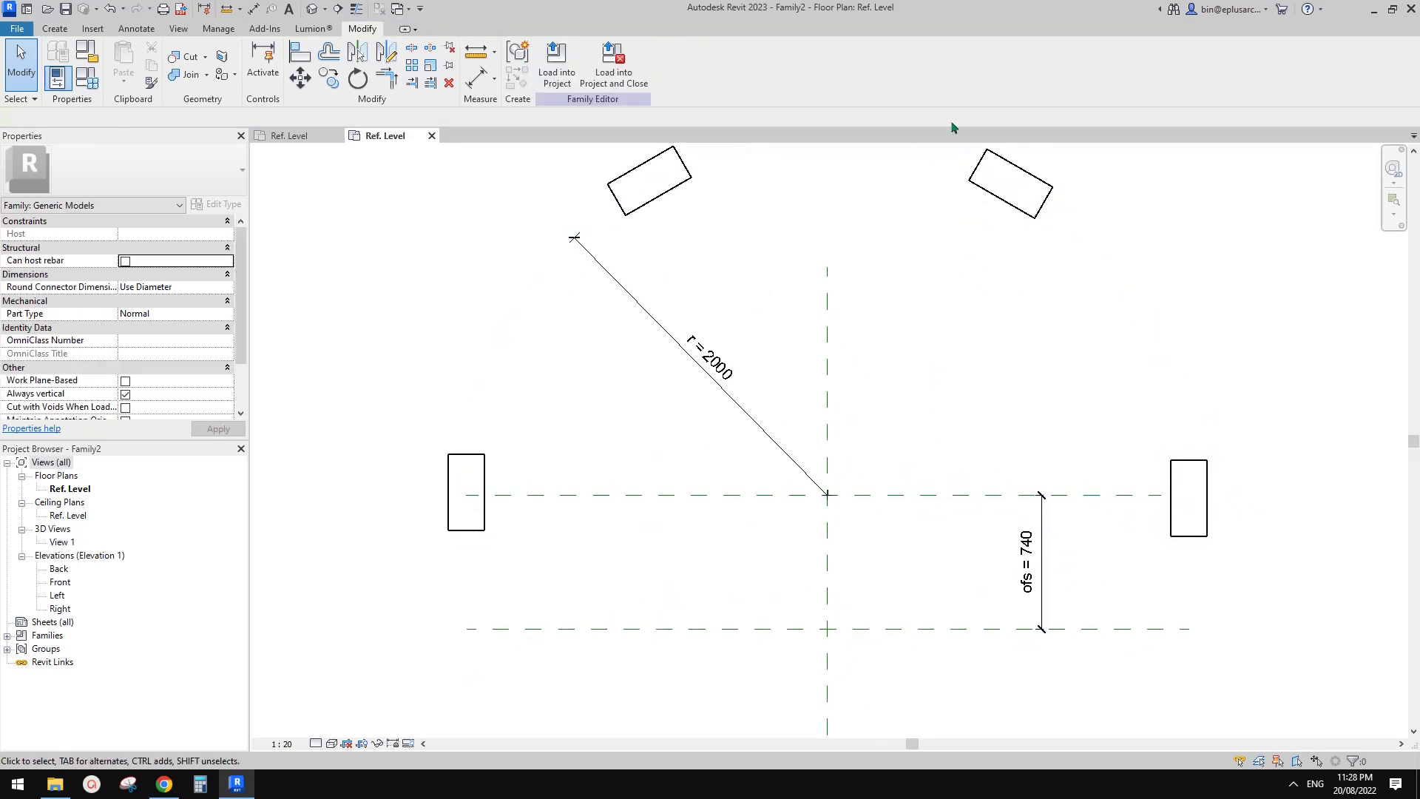
middle_click_drag(955, 514, 948, 520)
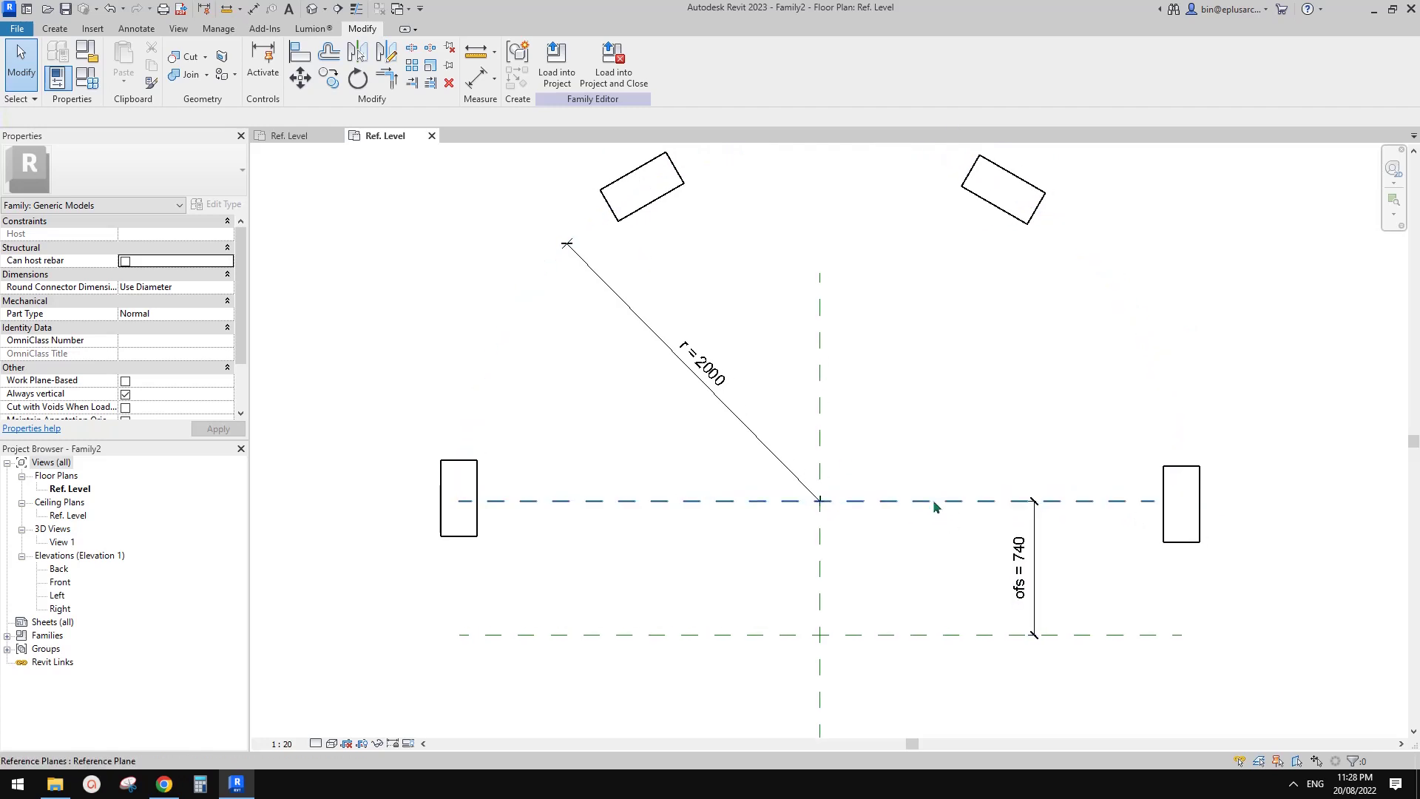
Try to move the upper horizontal reference plane, and undo the move
left_click(935, 501)
left_click_drag(936, 432, 943, 563)
key("ctrl+z")
Align the array's radial reference line at the right-hand box to the upper horizontal reference plane and lock the alignment
middle_click_drag(942, 554, 948, 560)
key("a")
key("l")
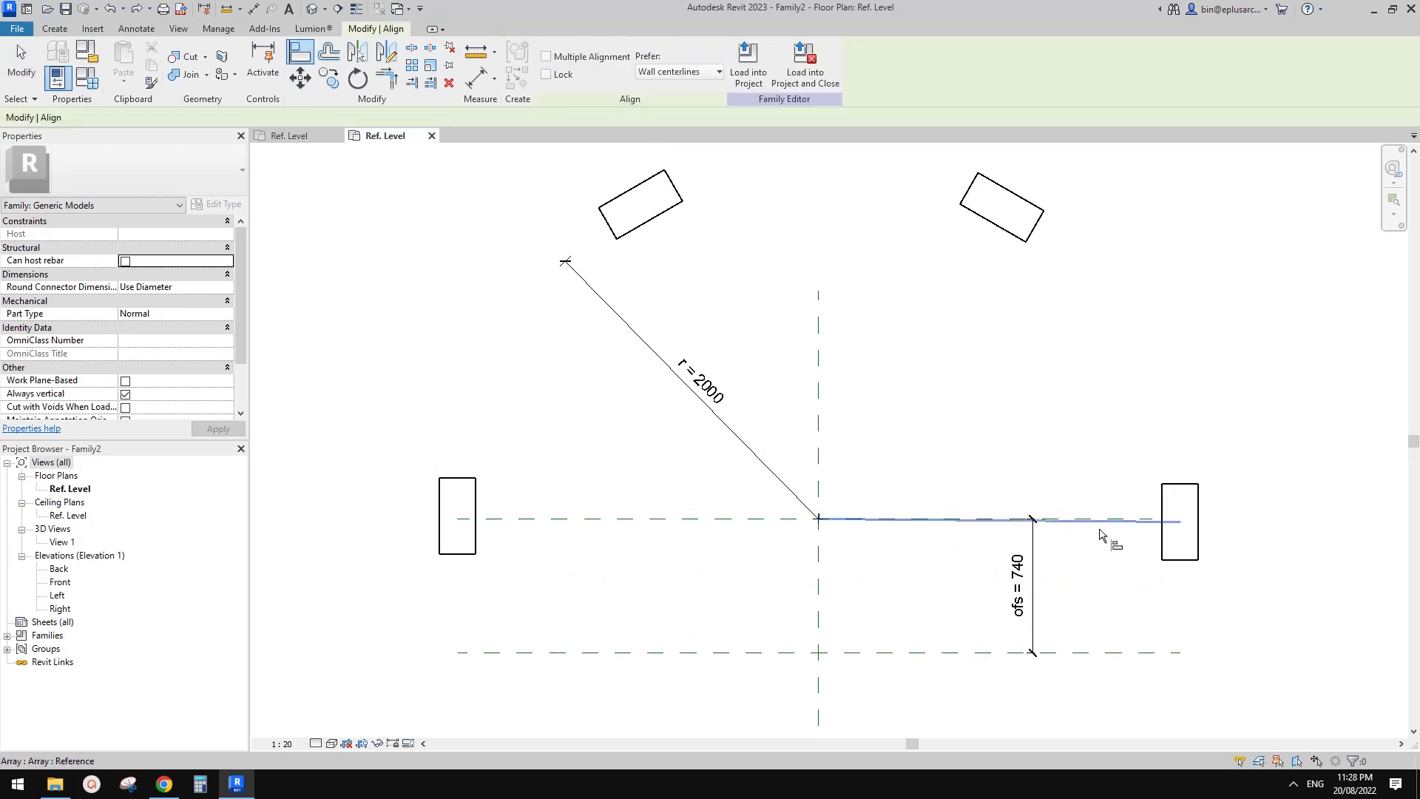
left_click(750, 520)
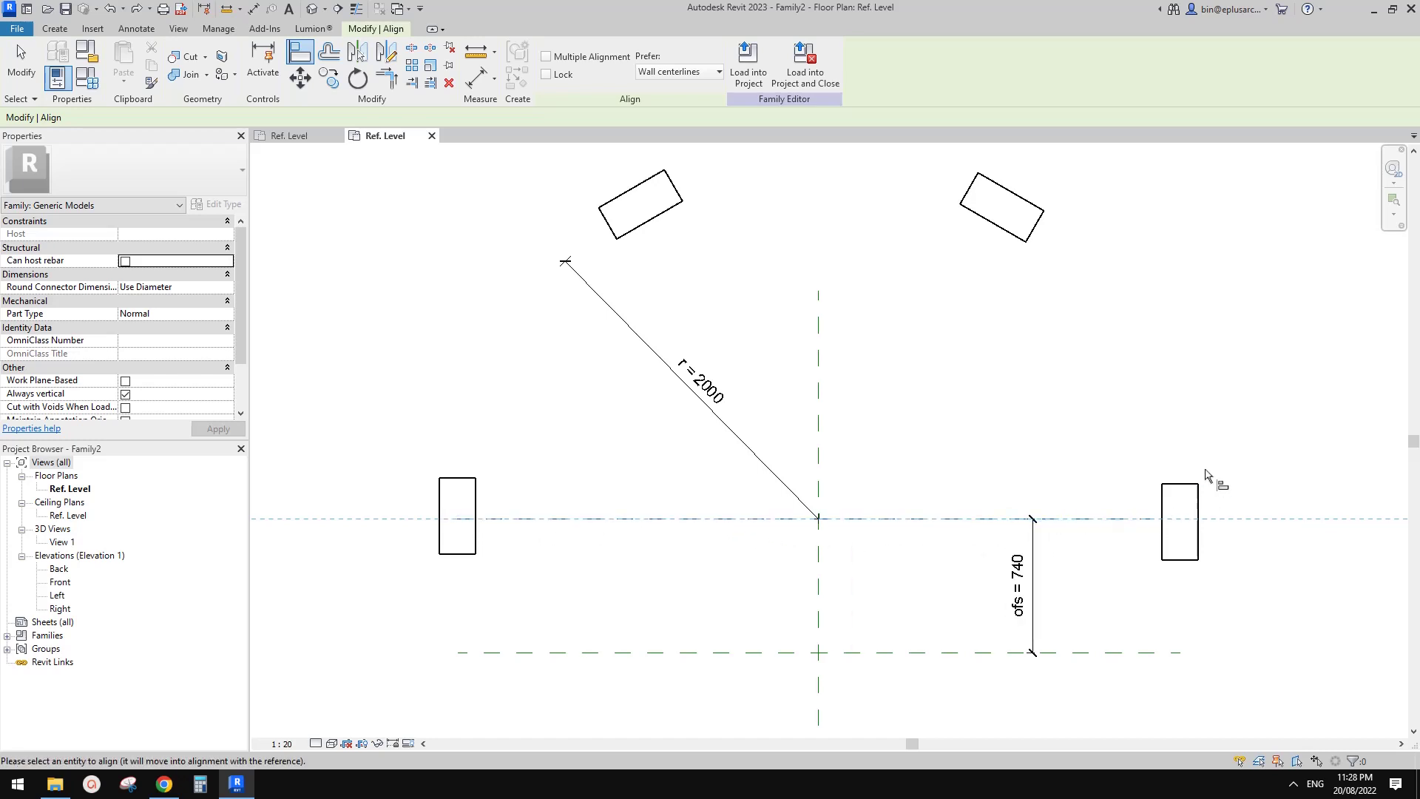
left_click(1131, 530)
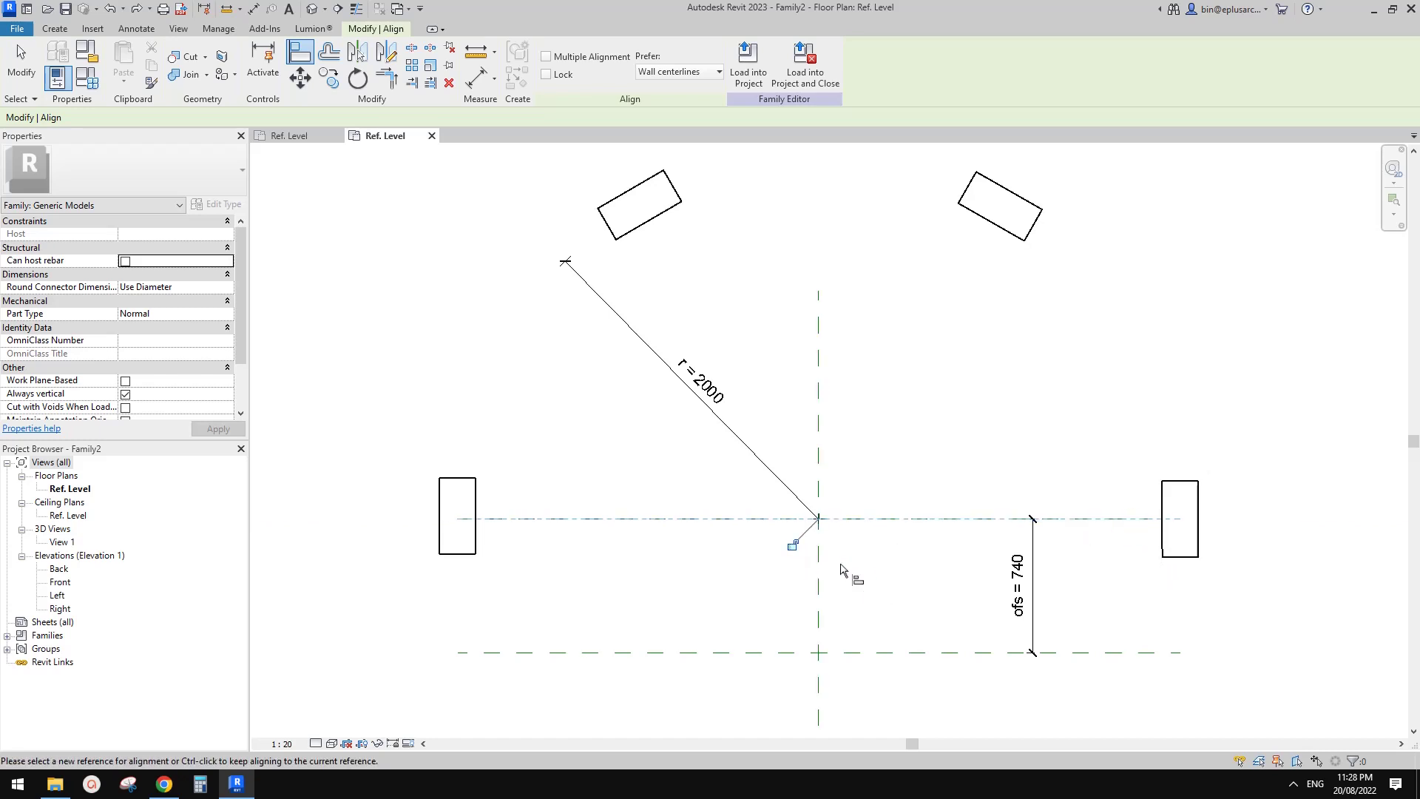
key("Escape")
Move the upper horizontal reference plane to an ofs distance of 1000 to test the locked array
left_click_drag(1095, 520, 1098, 471)
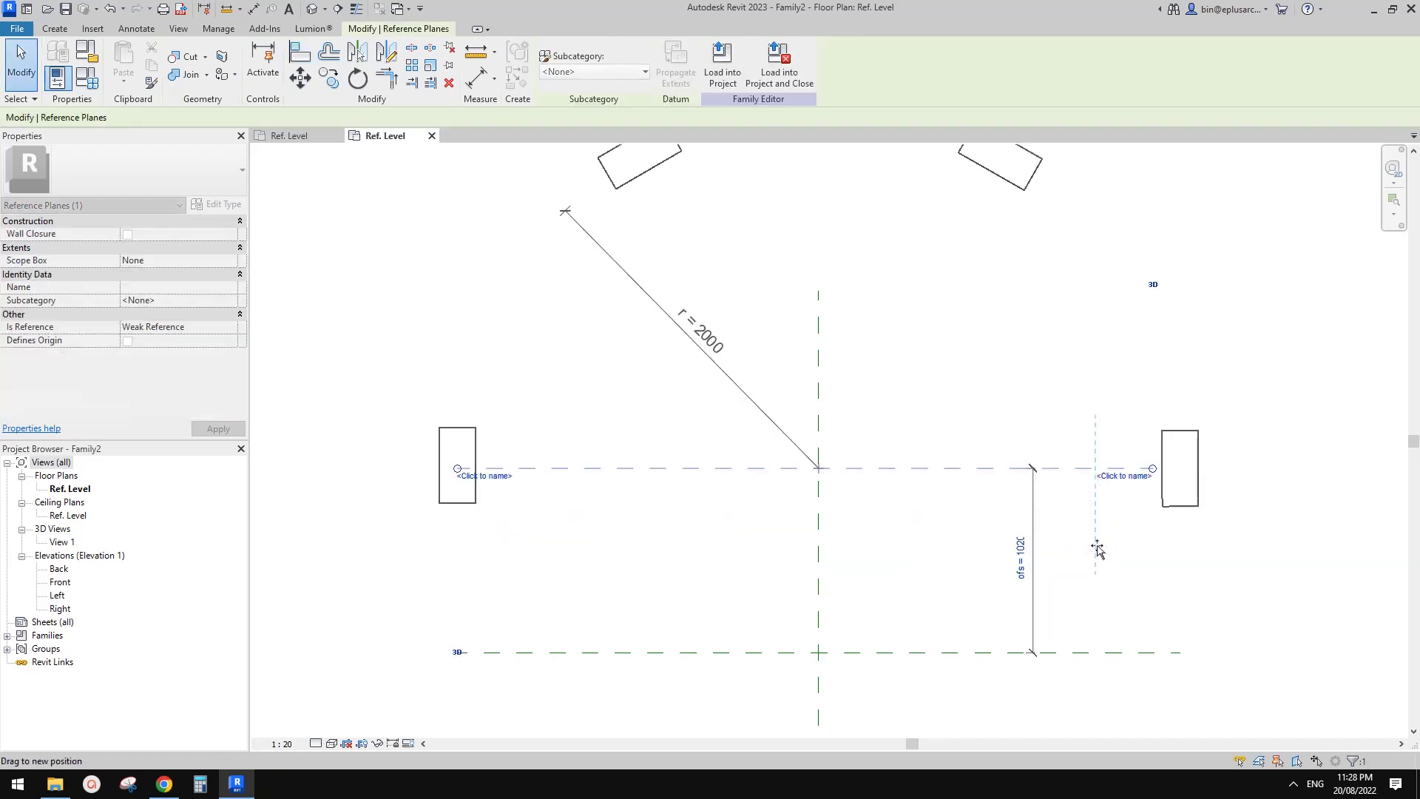
left_click_drag(1098, 547, 1087, 472)
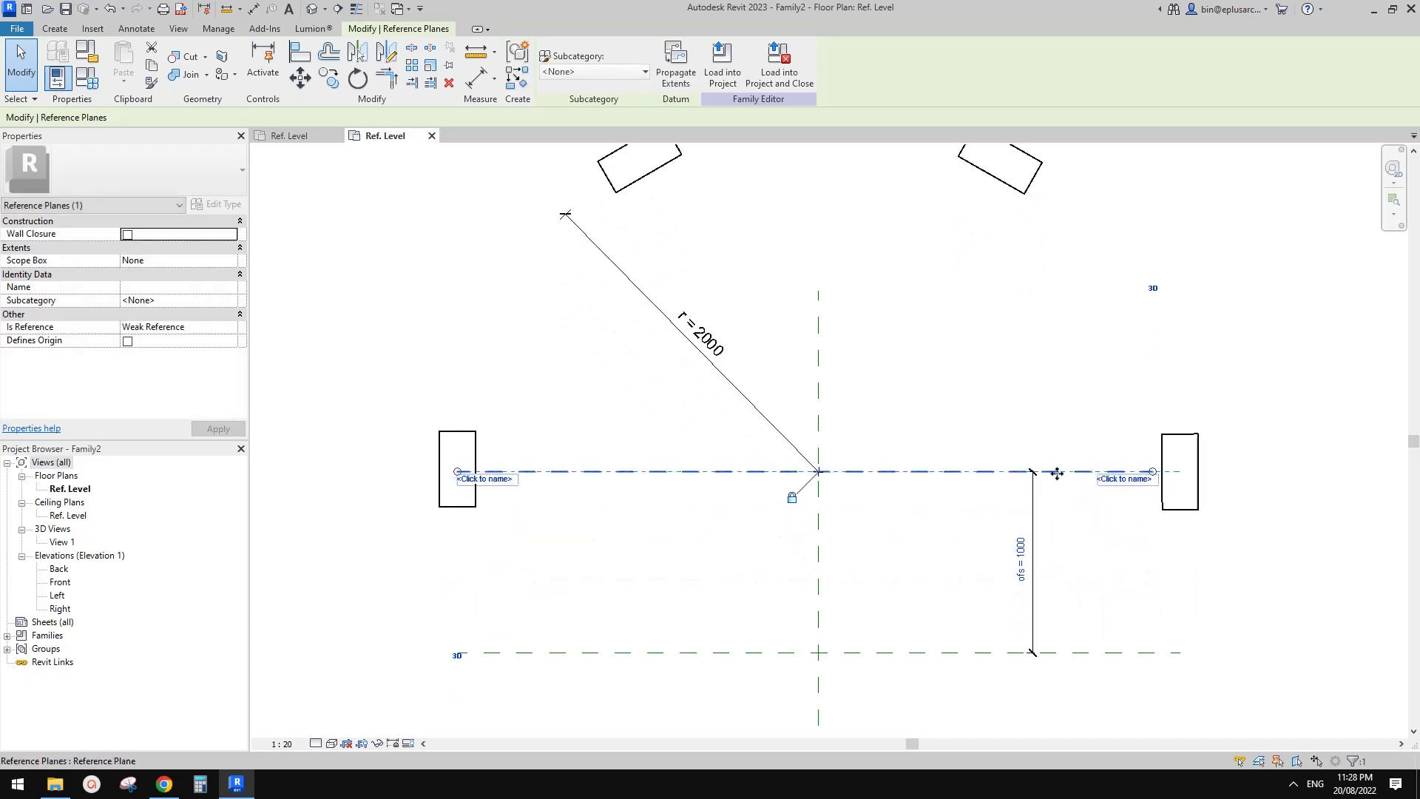
key("Escape")
Set the ofs parameter to 1500 in the family types
middle_click_drag(897, 479, 1108, 496)
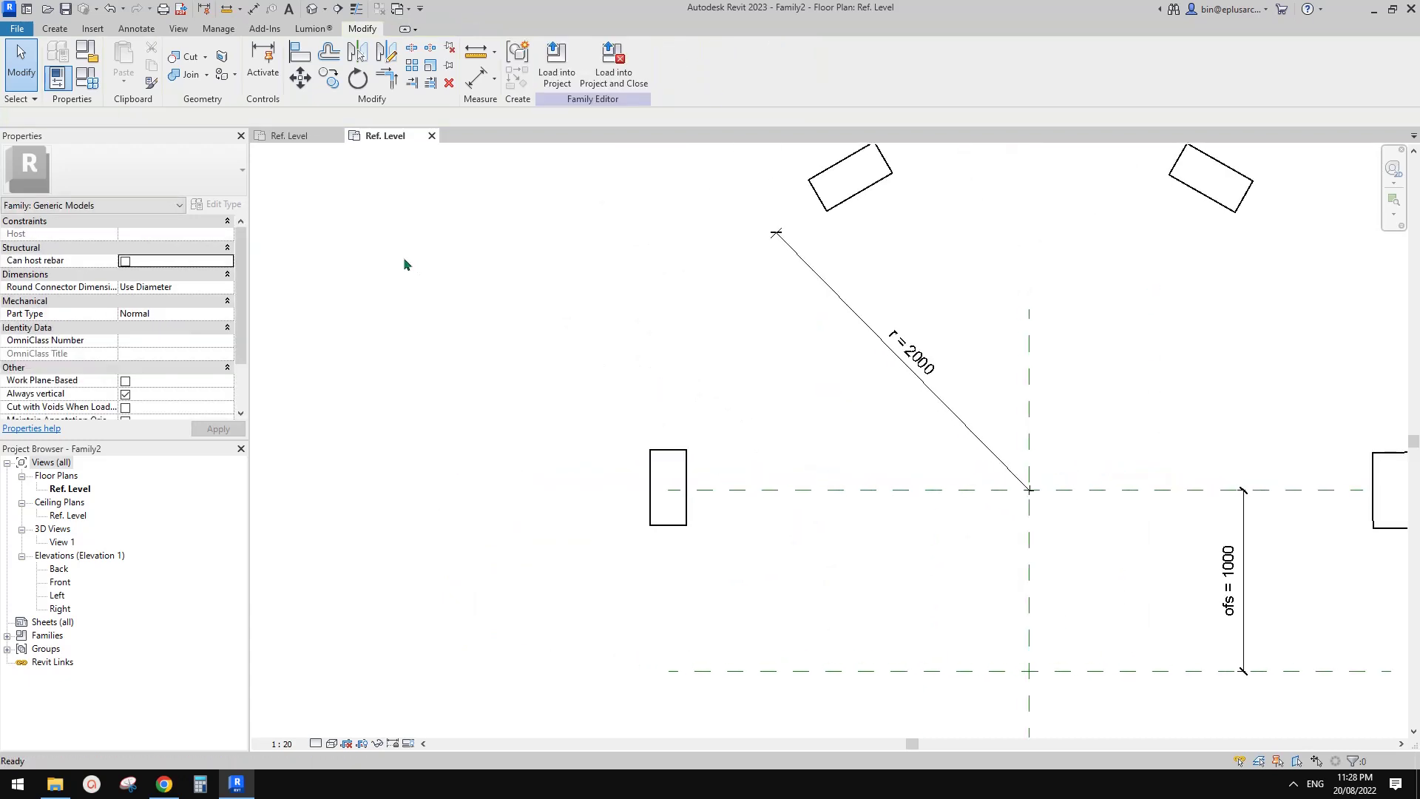
left_click(94, 84)
left_click(314, 293)
double_click(317, 295)
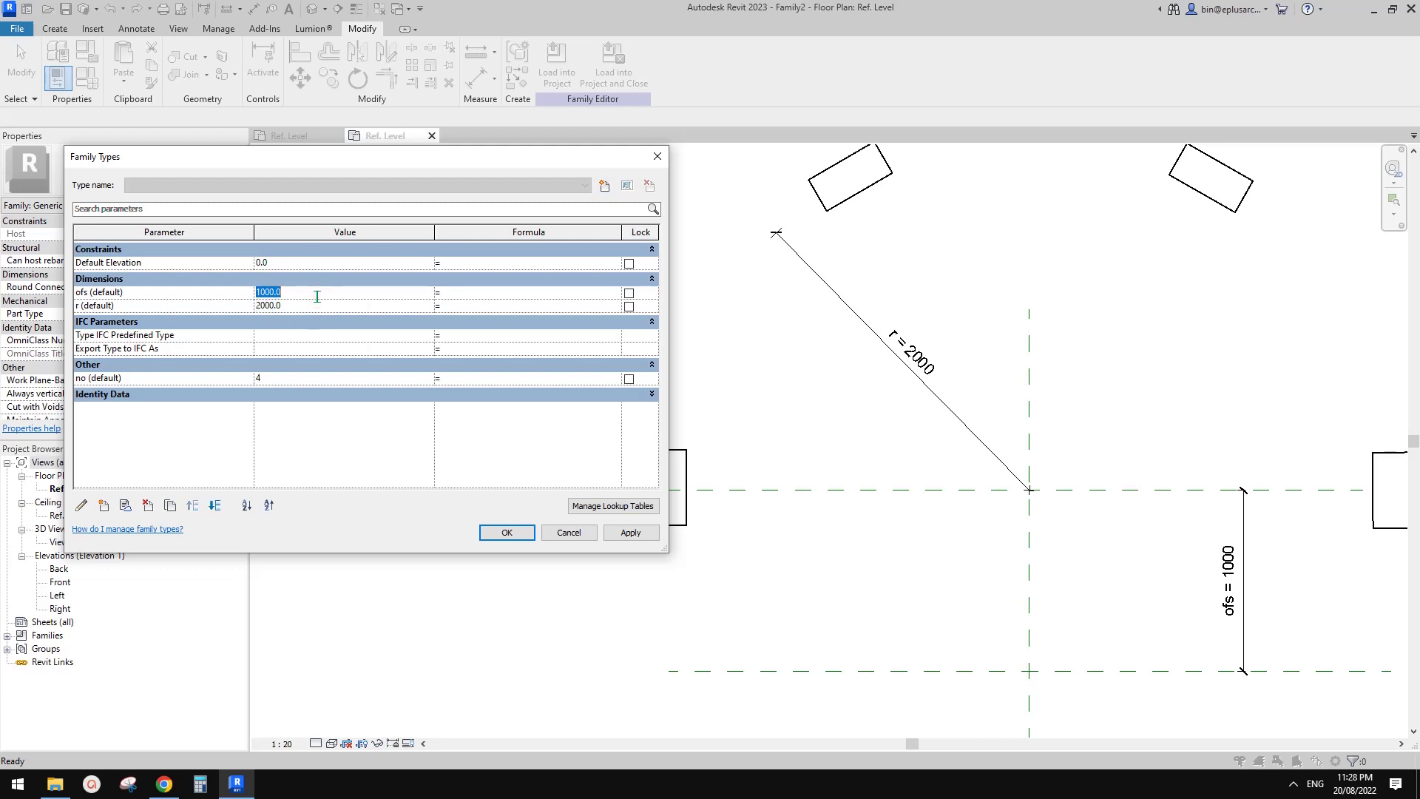
left_click(621, 534)
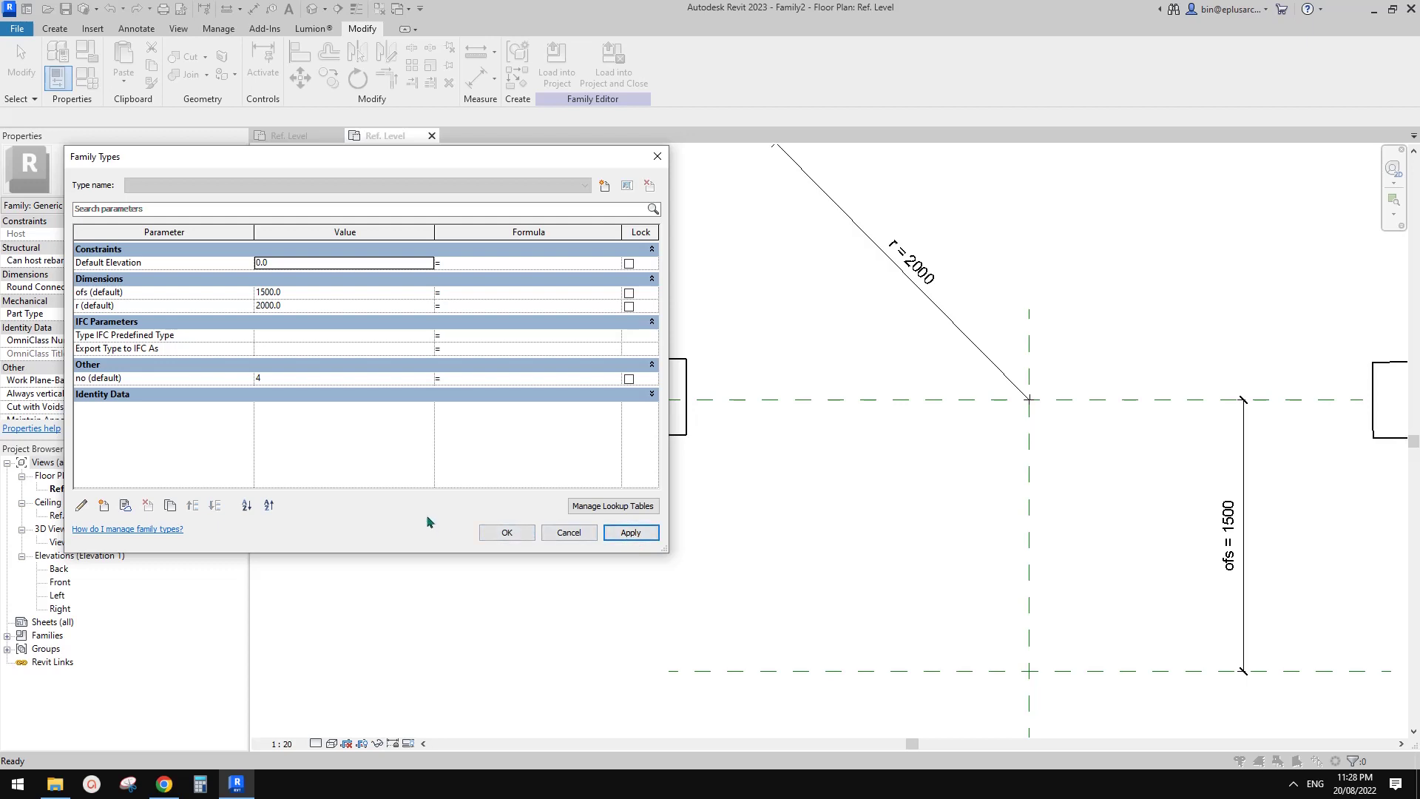
Test the array's no parameter at 5, and set it to 6
left_click(303, 378)
type("5")
left_click(632, 533)
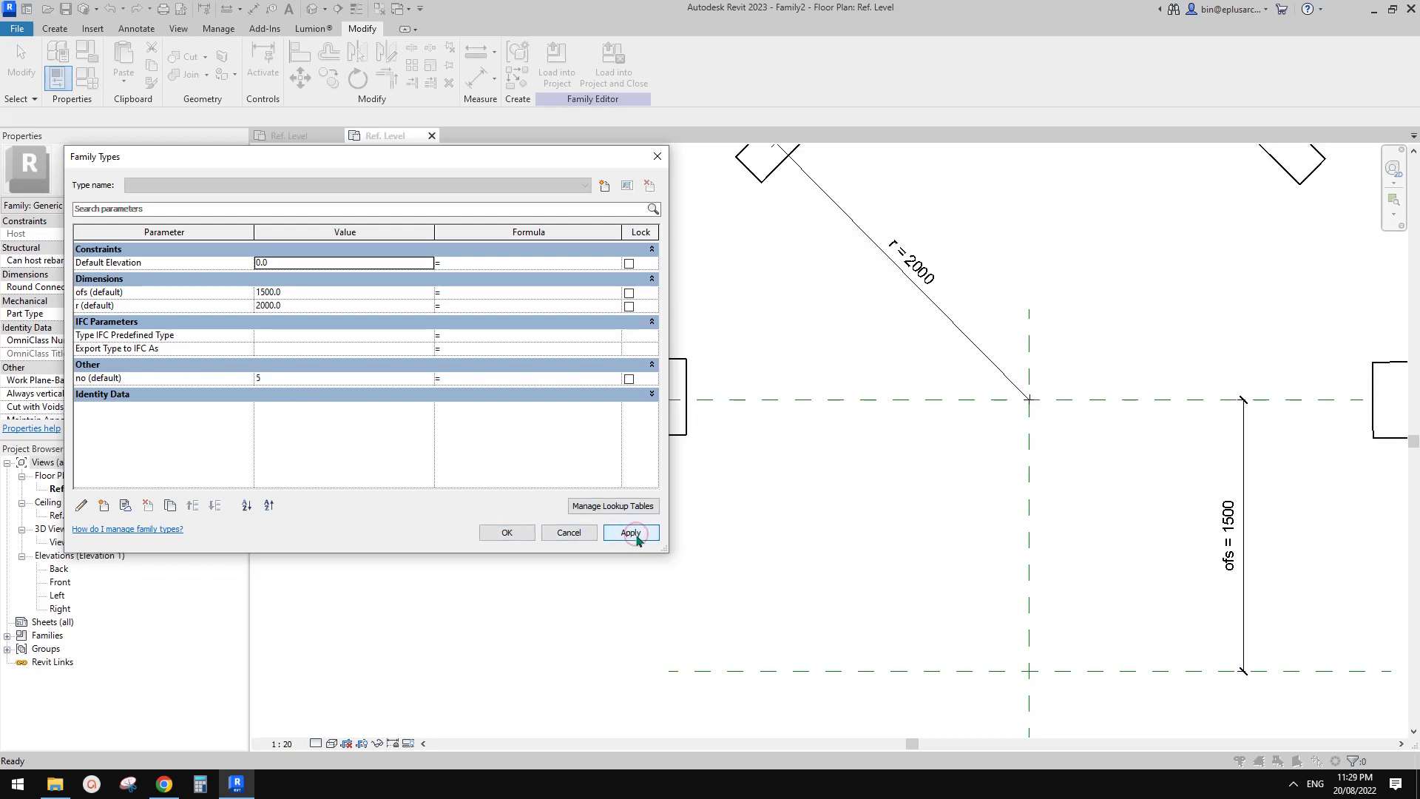
left_click(325, 380)
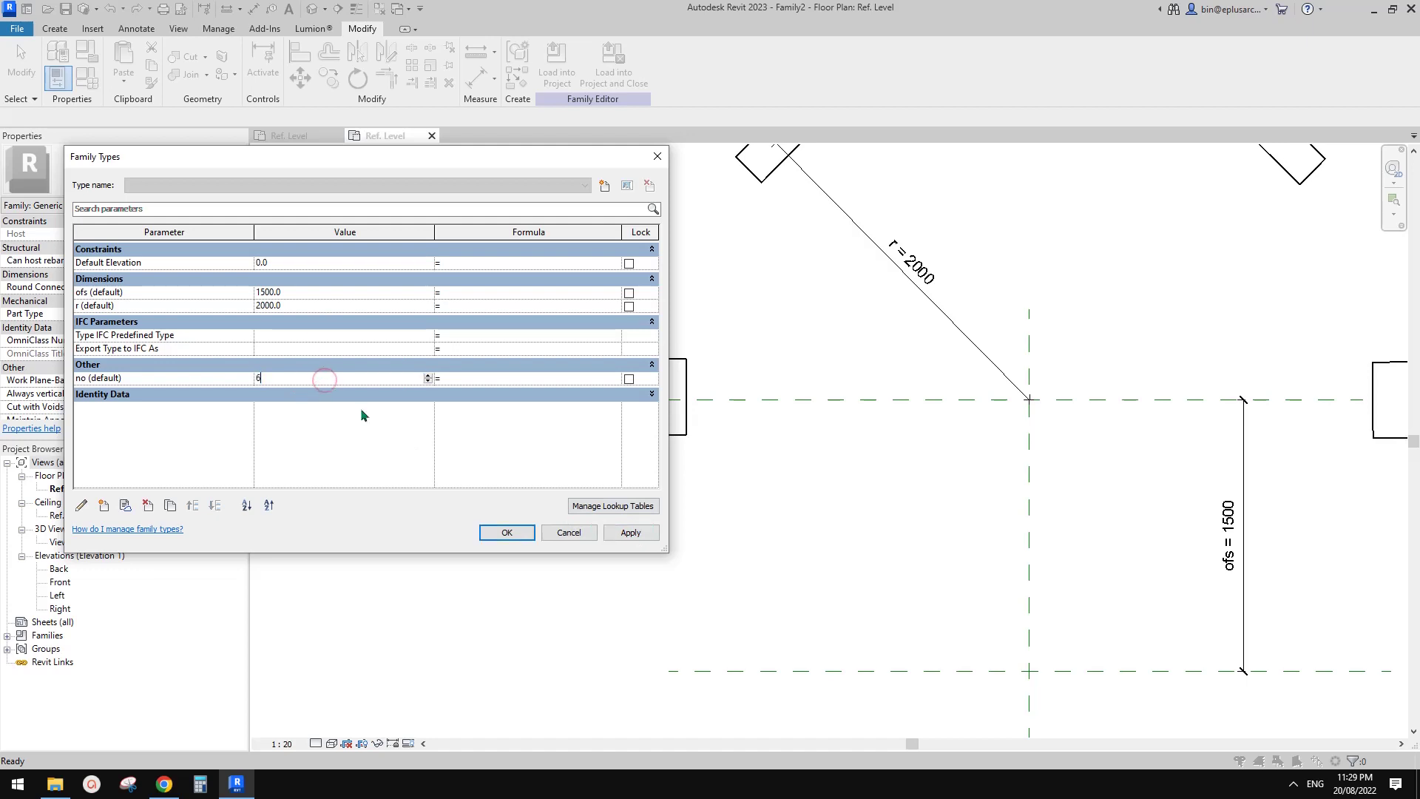
left_click(629, 533)
Try to set the r parameter to 1800 in the family types
left_click(316, 306)
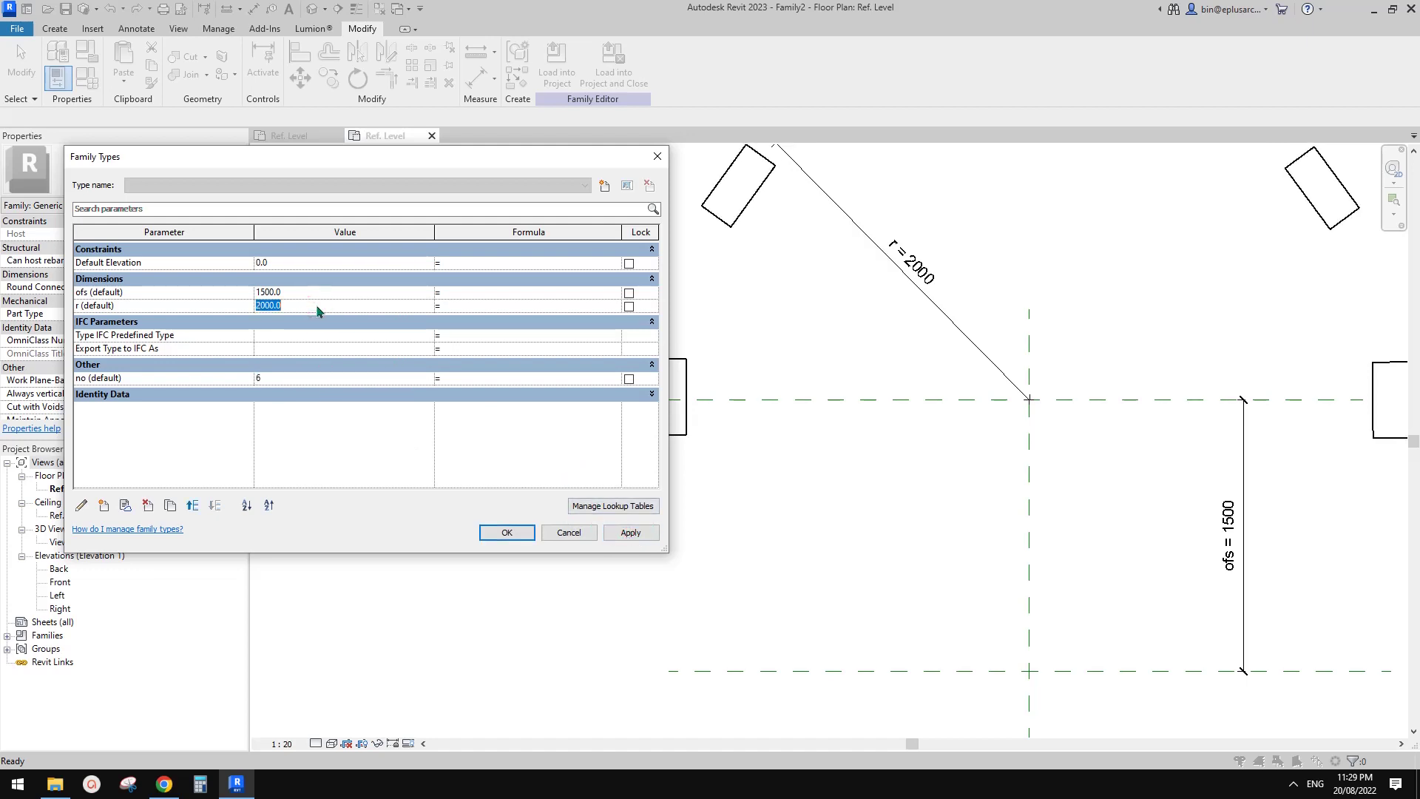
left_click(631, 534)
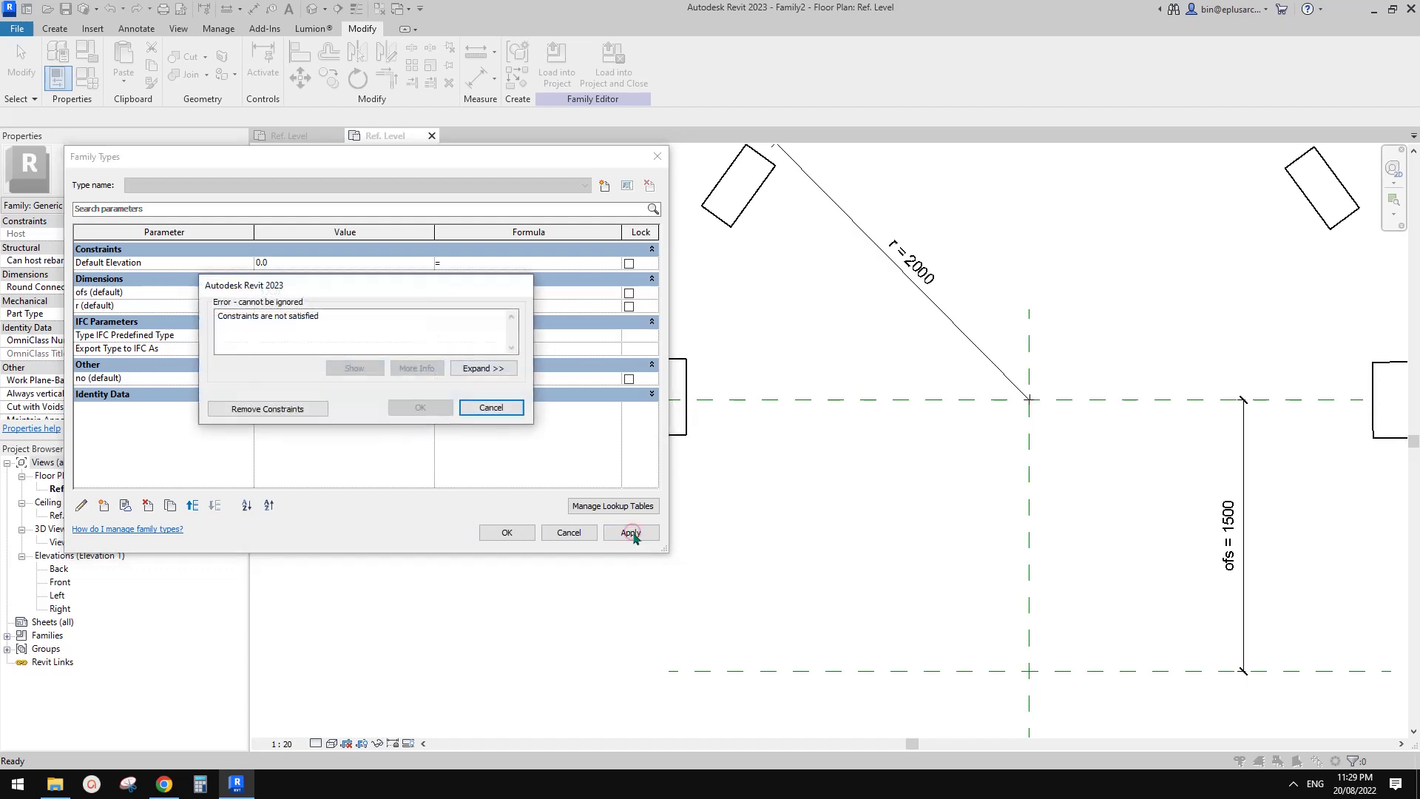
left_click_drag(382, 284, 416, 382)
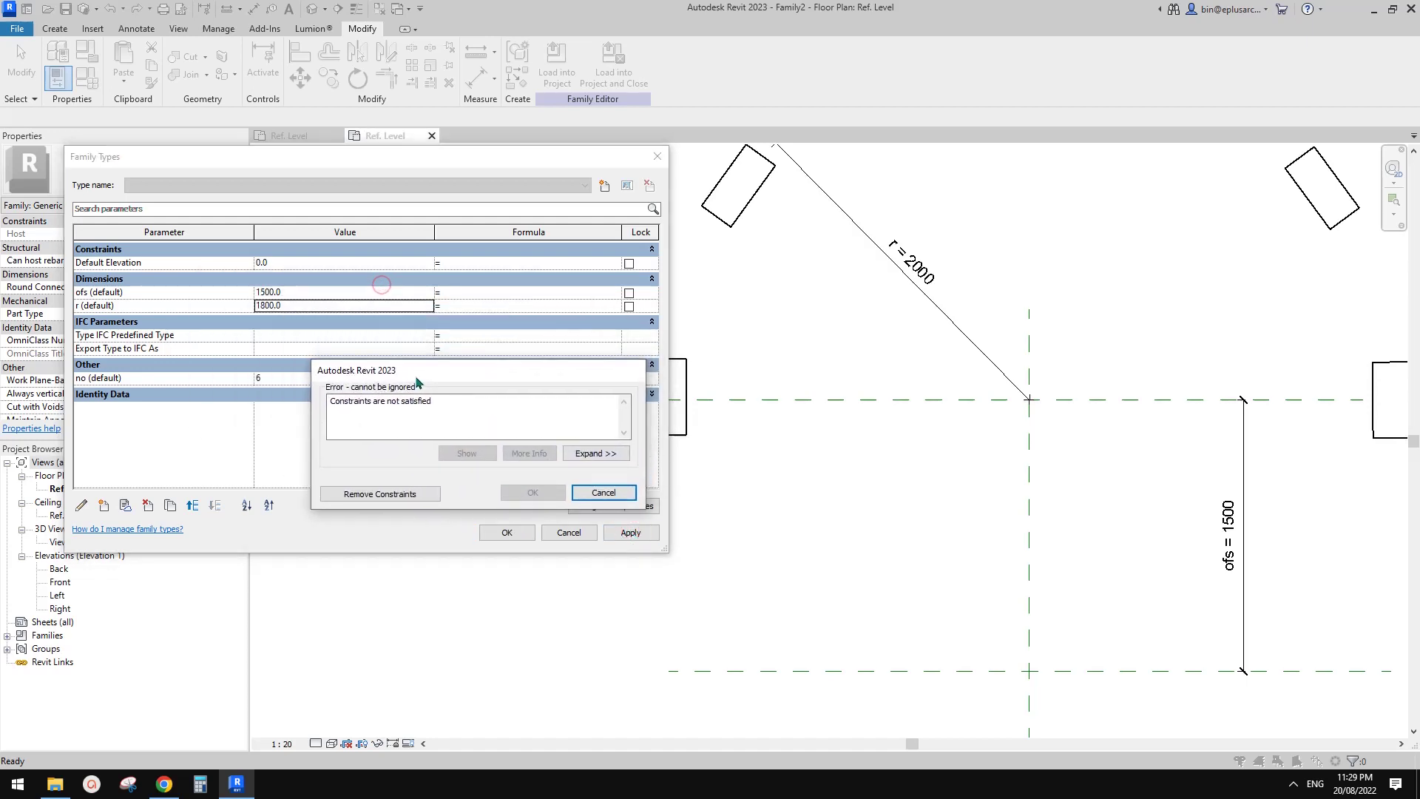
left_click(604, 493)
left_click(511, 538)
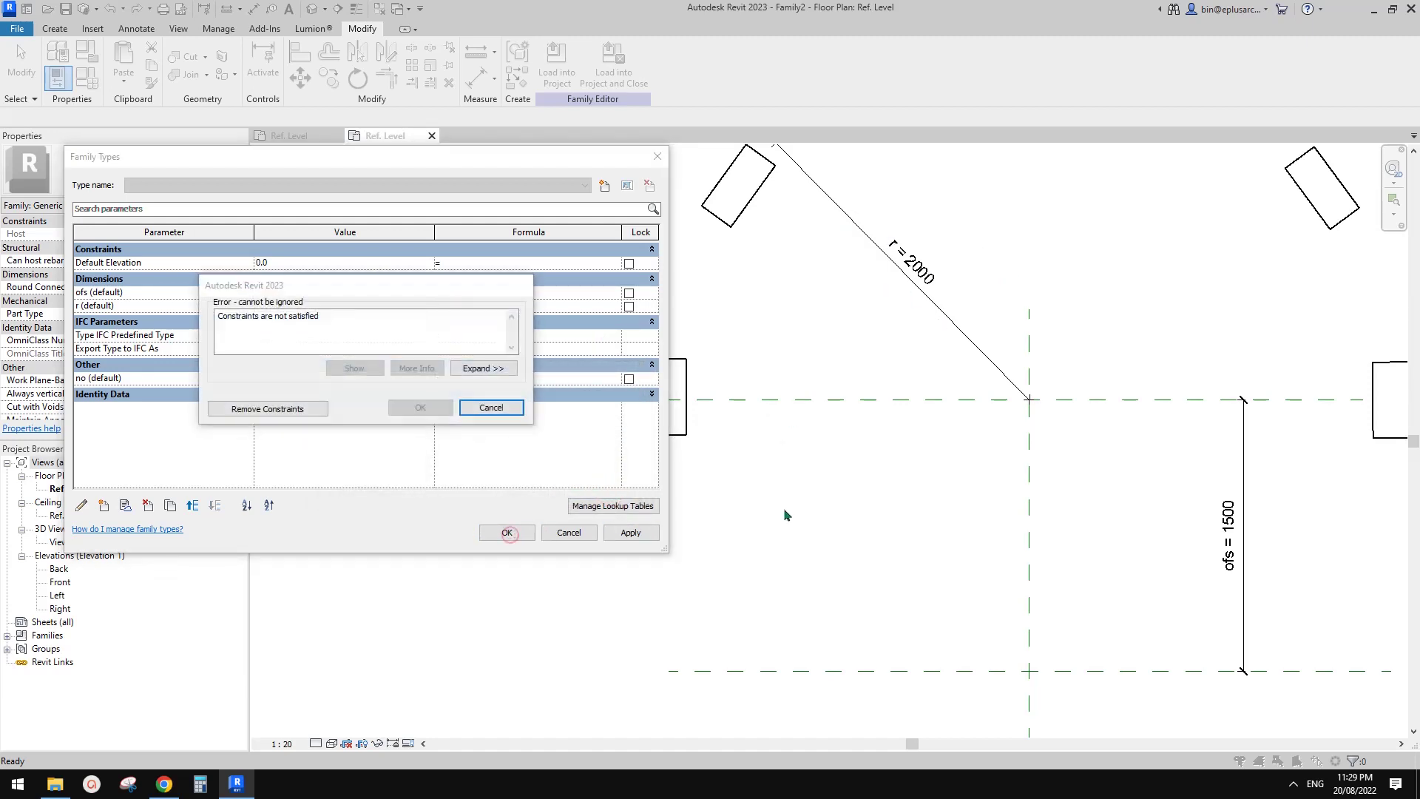
left_click(489, 407)
Move the upper horizontal reference plane down to an ofs distance of 1160
scroll(663, 420, "down", 1)
middle_click_drag(852, 368, 762, 464)
scroll(902, 448, "down", 1)
middle_click_drag(868, 470, 939, 437)
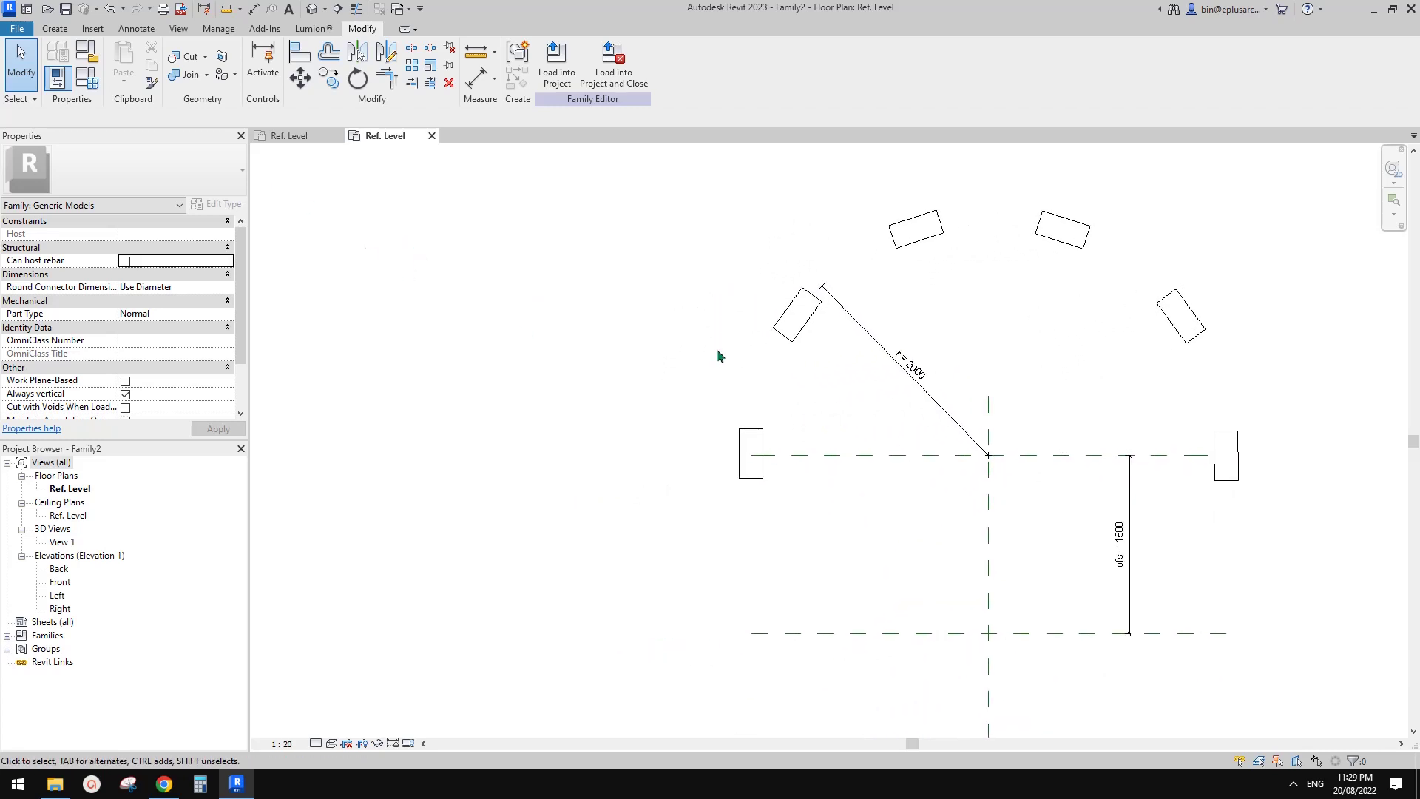
left_click_drag(894, 455, 894, 496)
left_click(874, 382)
left_click(431, 170)
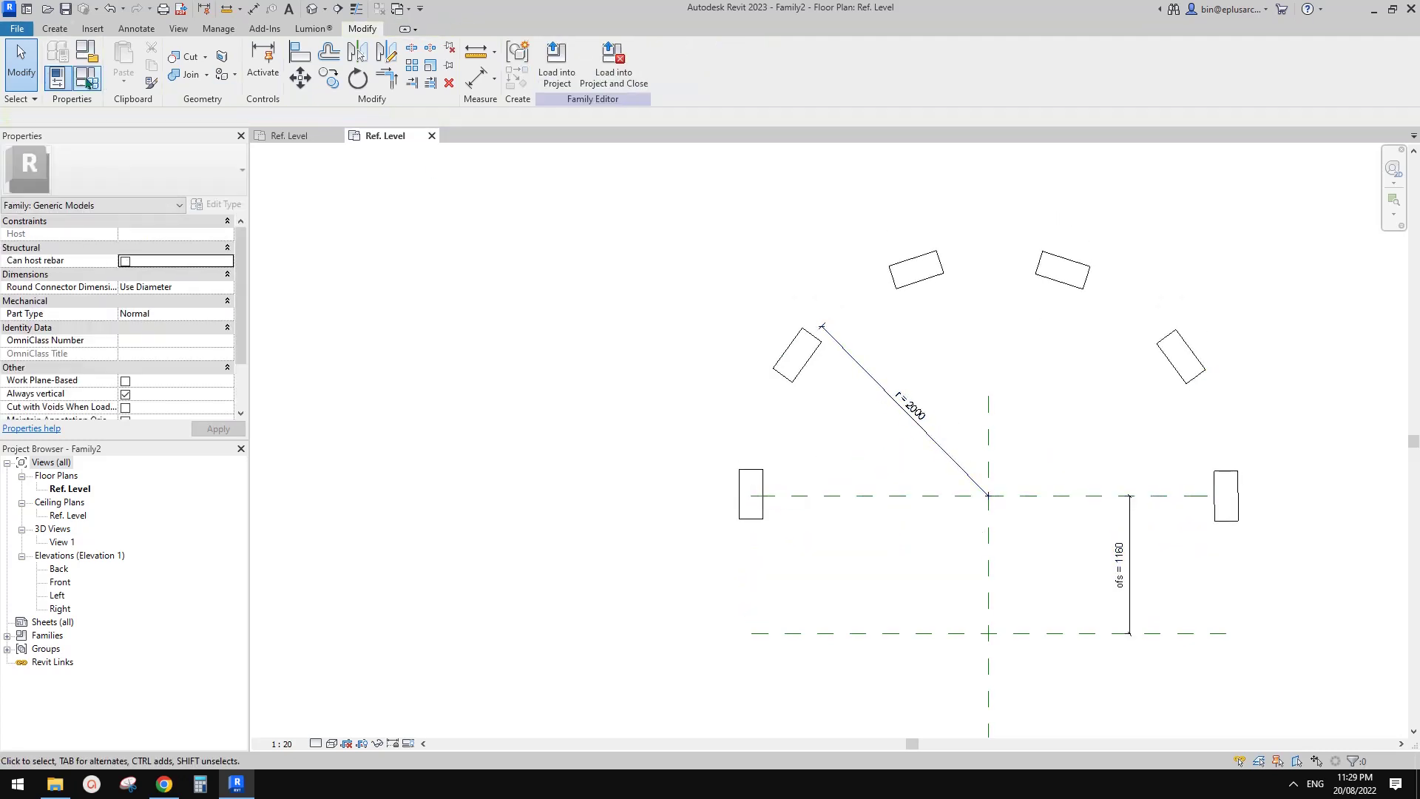
Try an r value of 1800 again with the upper reference plane at its new offset
left_click(57, 76)
left_click(306, 309)
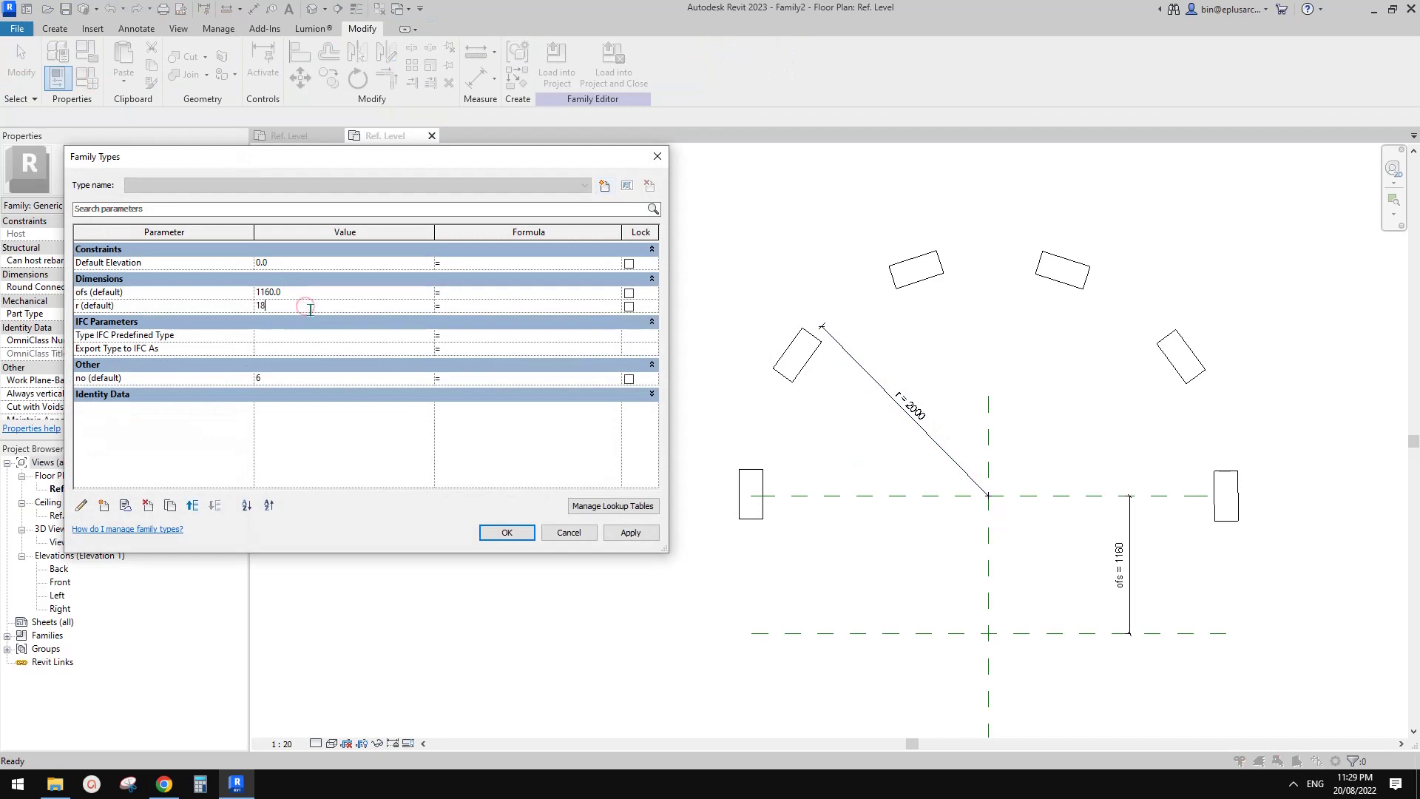
left_click(630, 533)
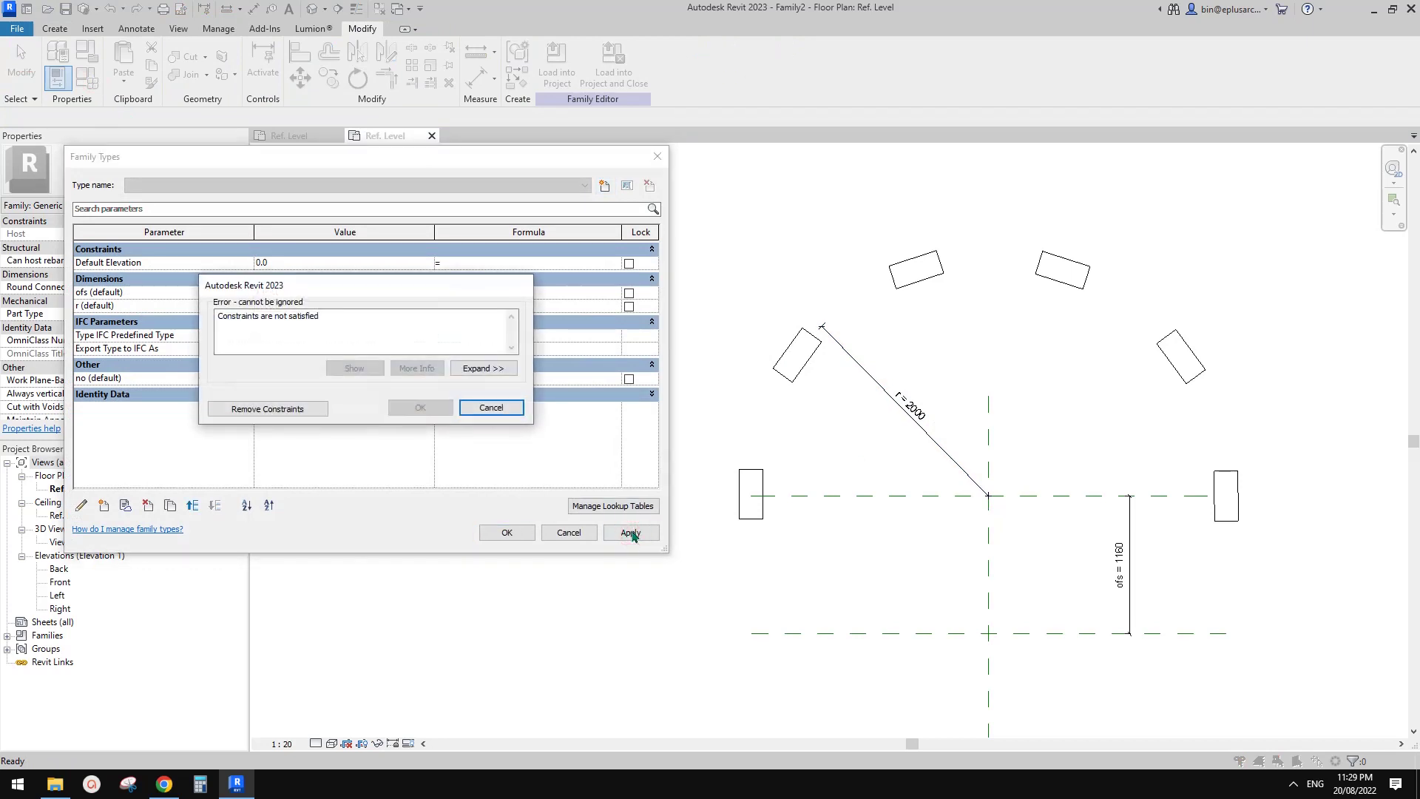
key("Escape")
key("Escape")
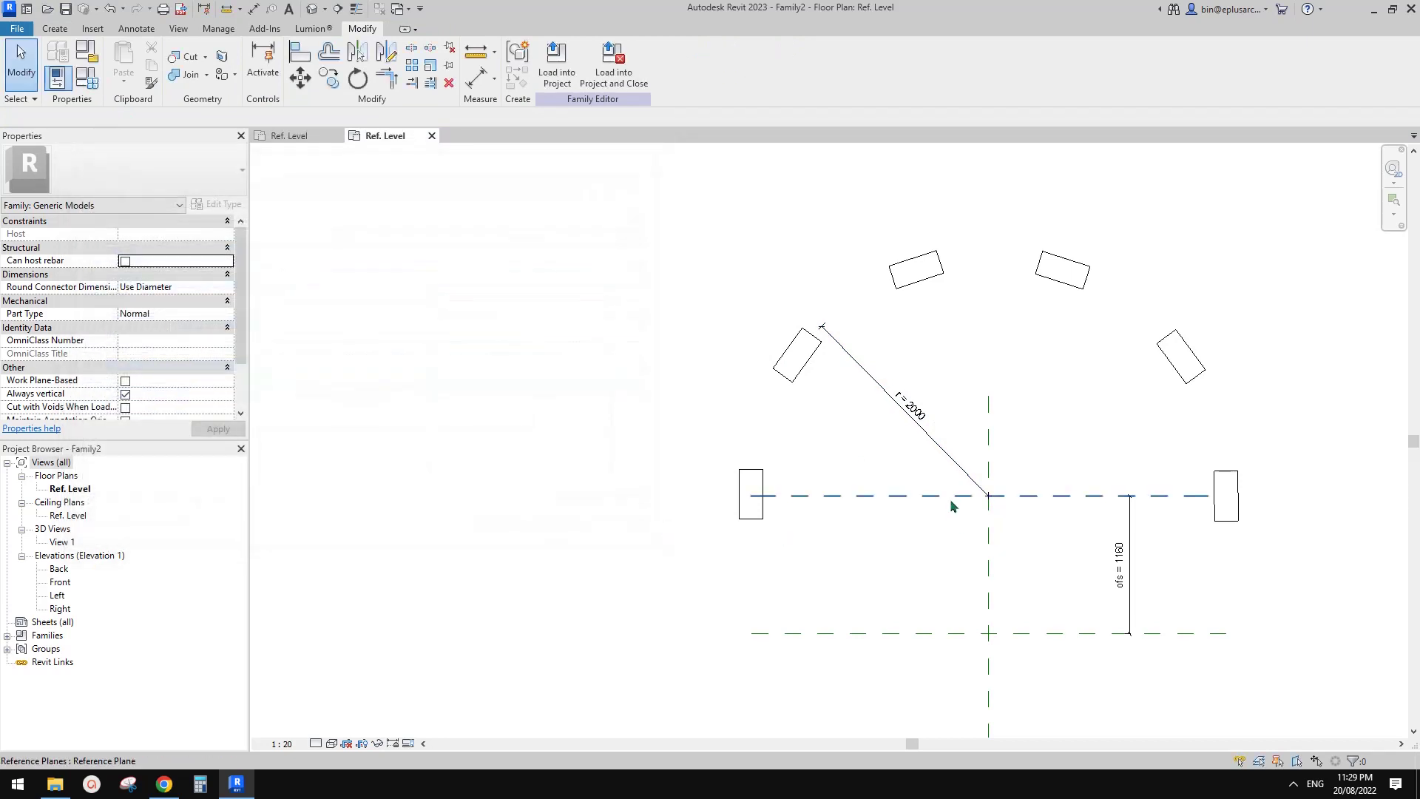
Inspect the upper horizontal reference plane and the array group of the right-hand box for constraints
left_click(948, 498)
left_click(1152, 519)
left_click(1160, 497)
key("Escape")
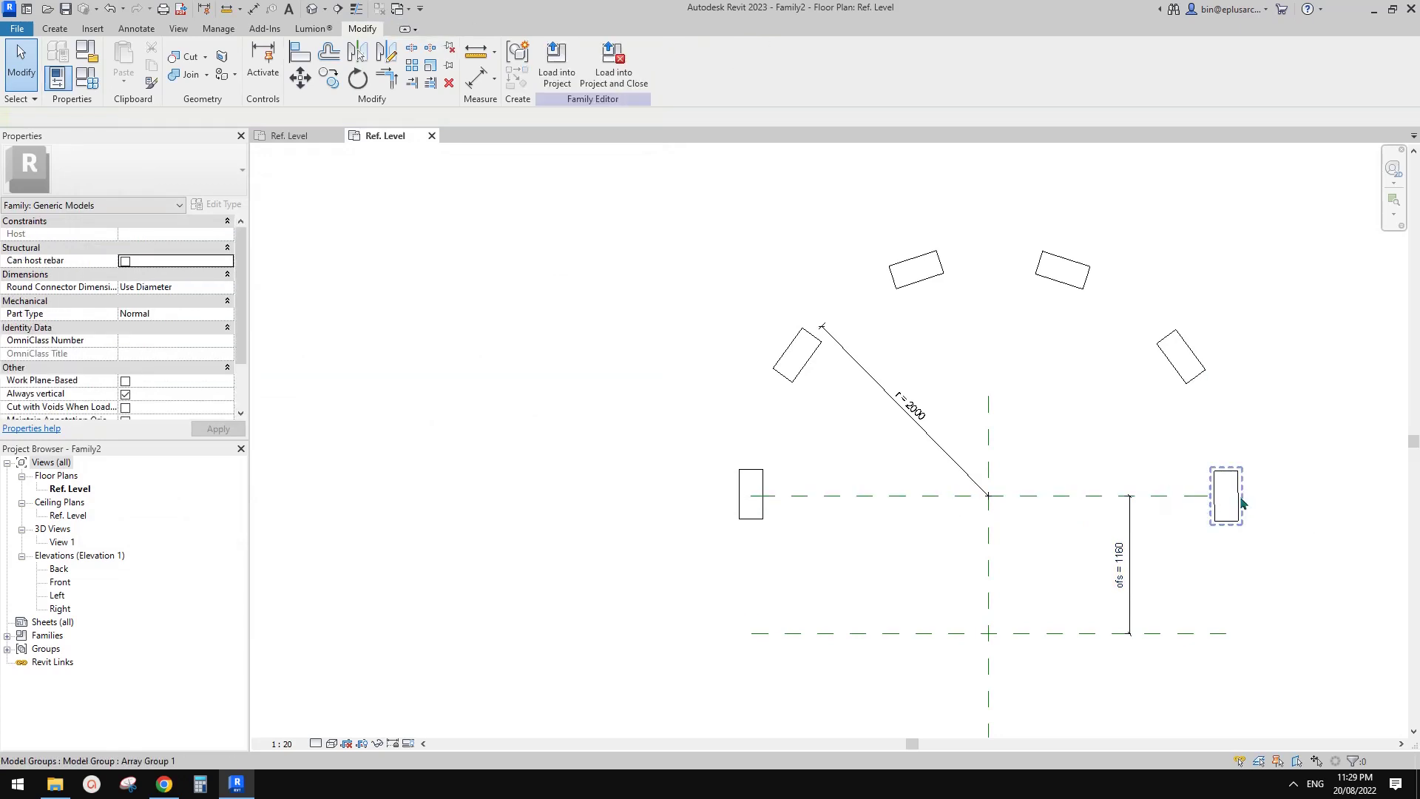
left_click(1241, 503)
left_click(1147, 515)
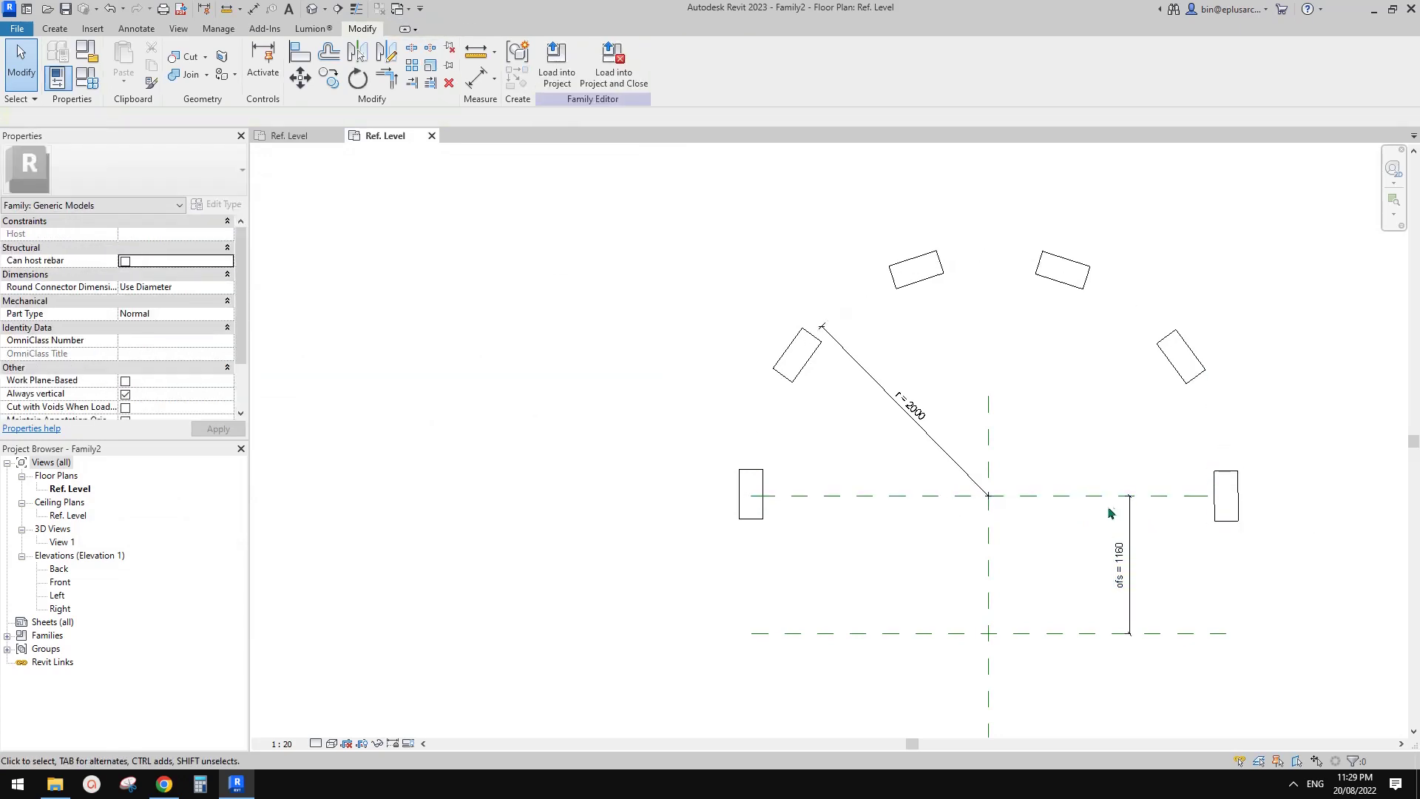
Delete the ofs dimension and try the r parameter at 1800 without it
left_click(1130, 551)
key("Delete")
left_click(87, 78)
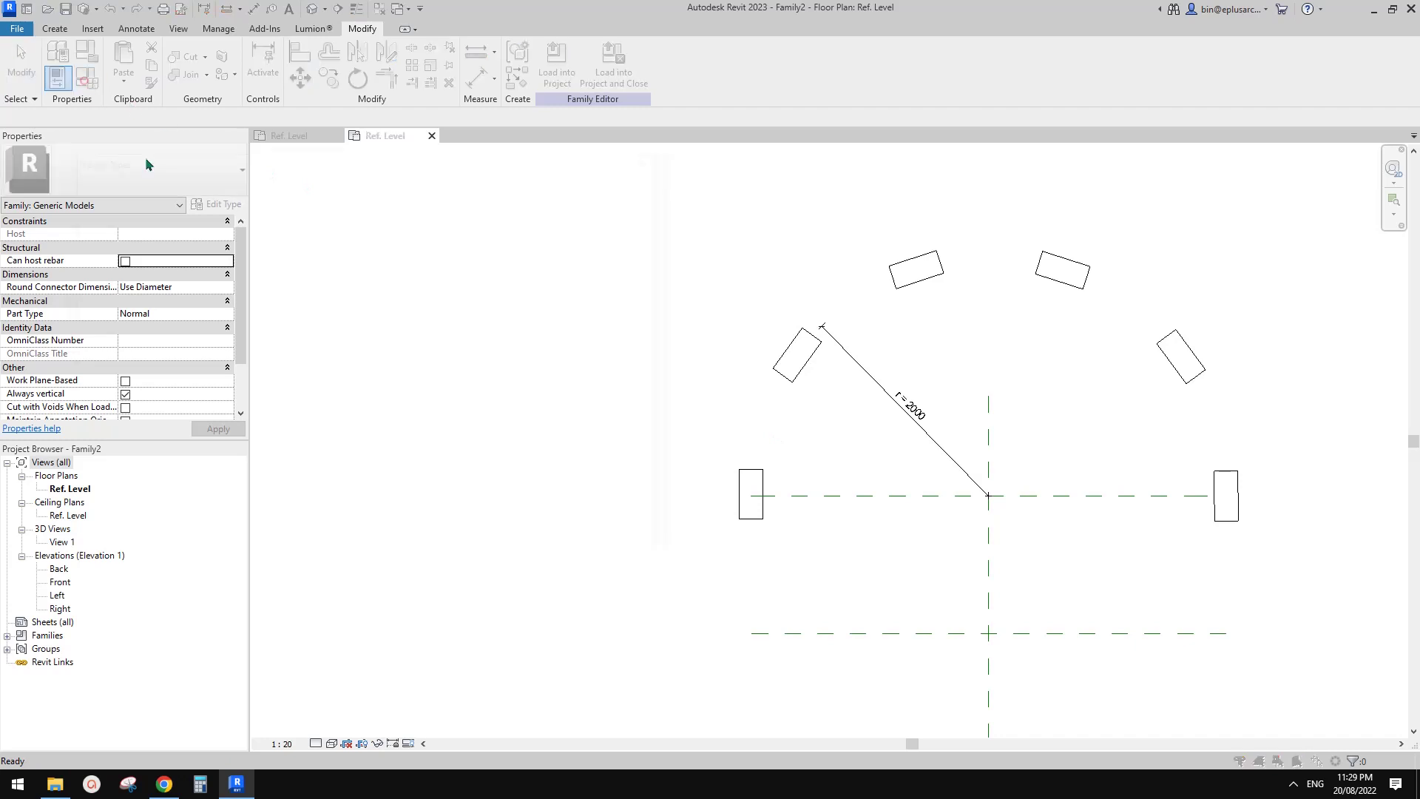
left_click(298, 306)
left_click(297, 292)
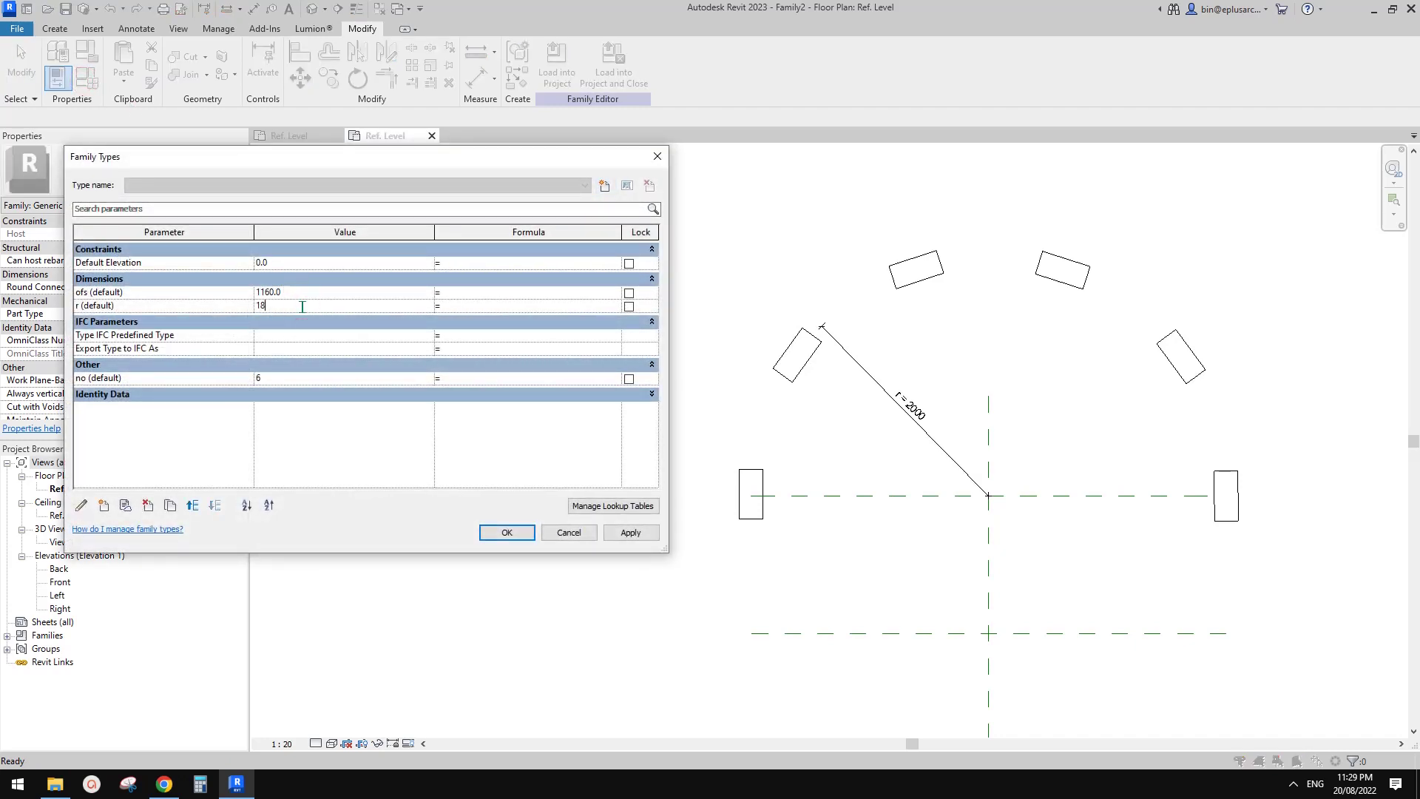
left_click(629, 532)
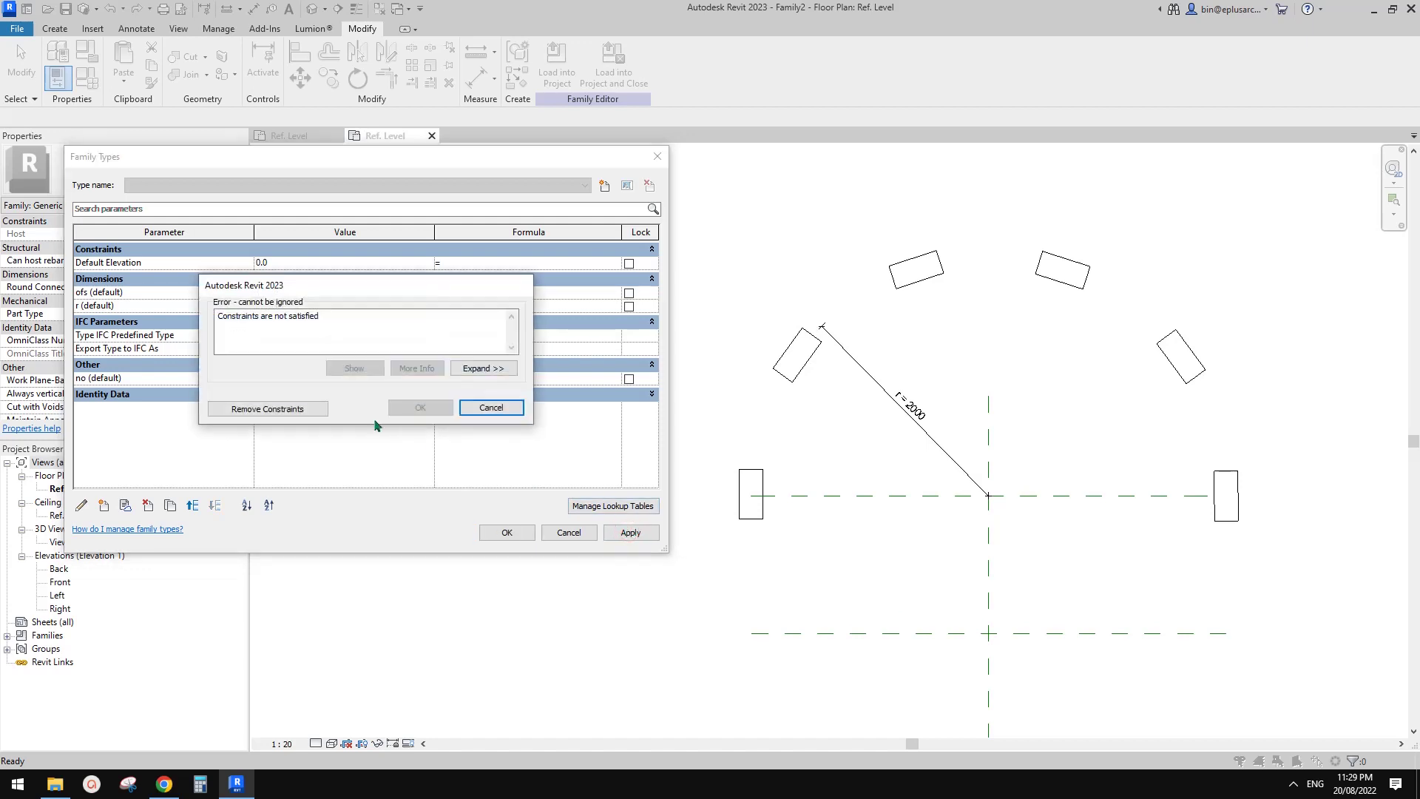
key("Escape")
key("Escape")
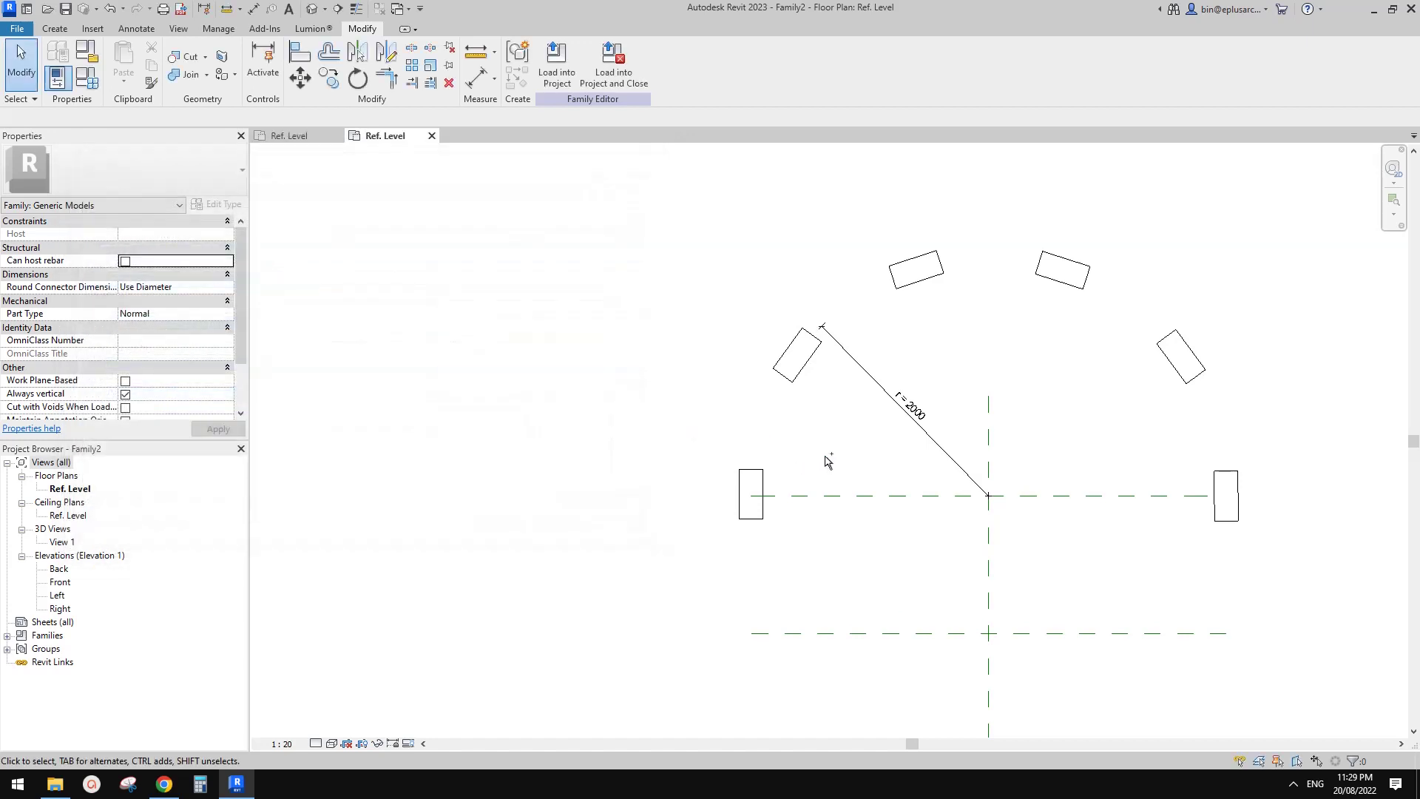
Set the r parameter to 1800 in the family types, removing the unsatisfied constraints
left_click(96, 80)
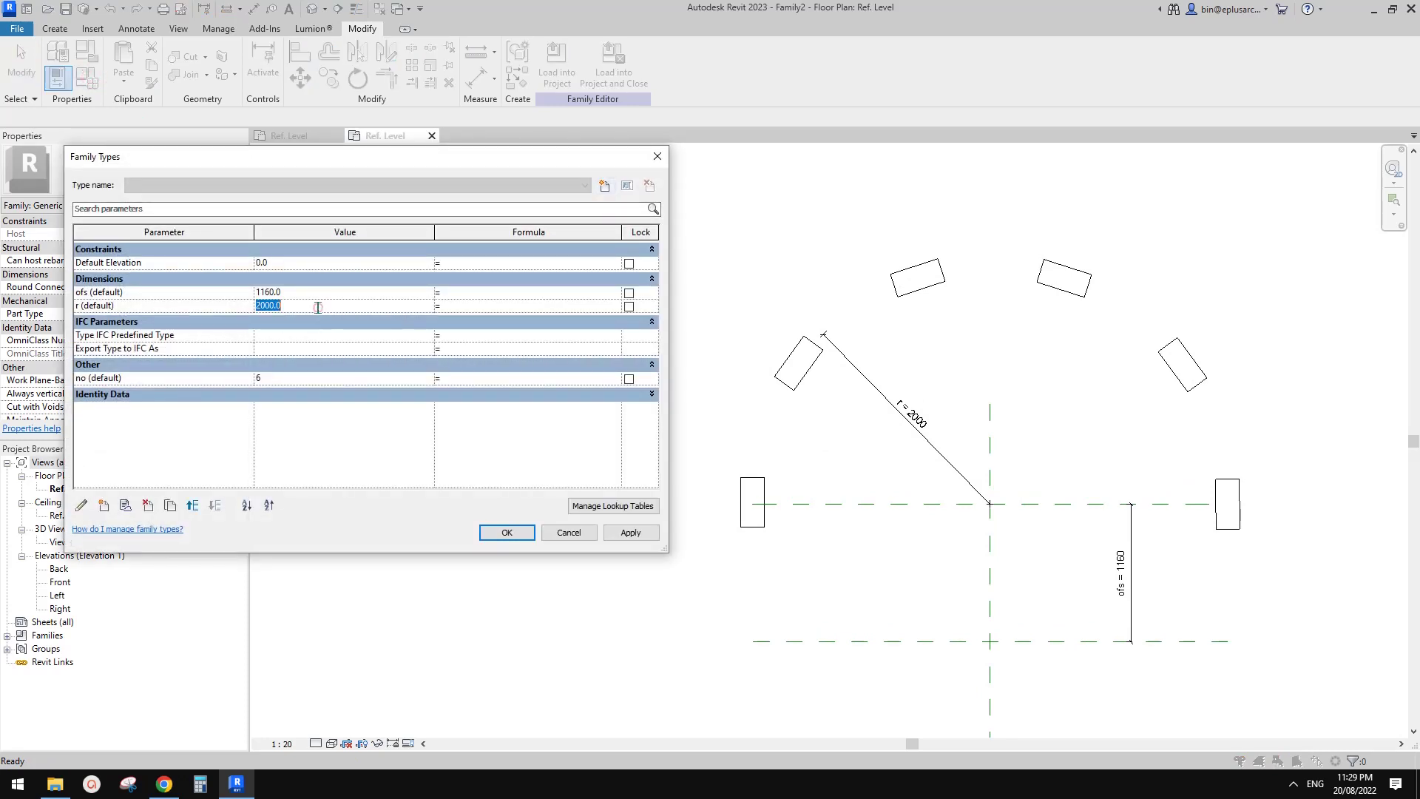
type("1800")
left_click(630, 533)
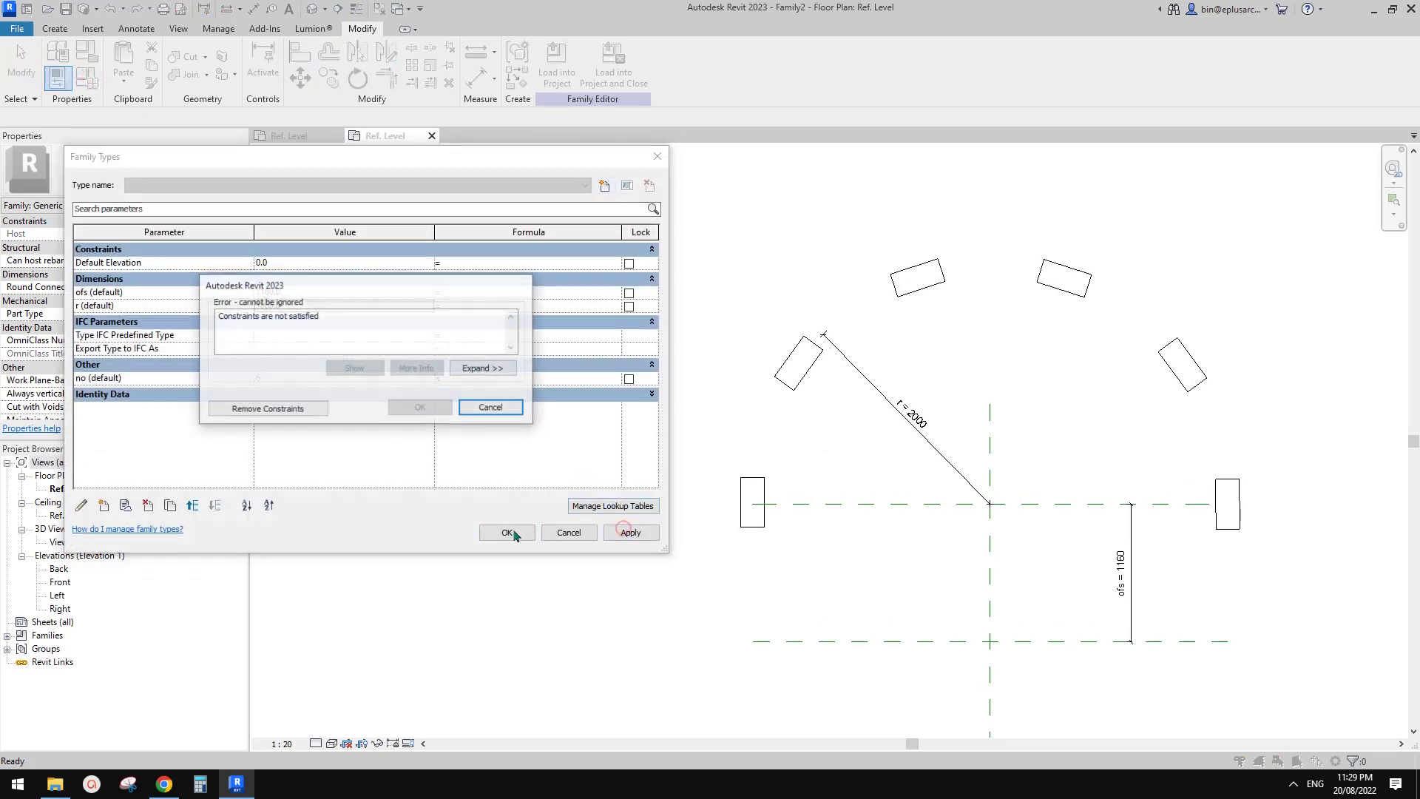
left_click(289, 413)
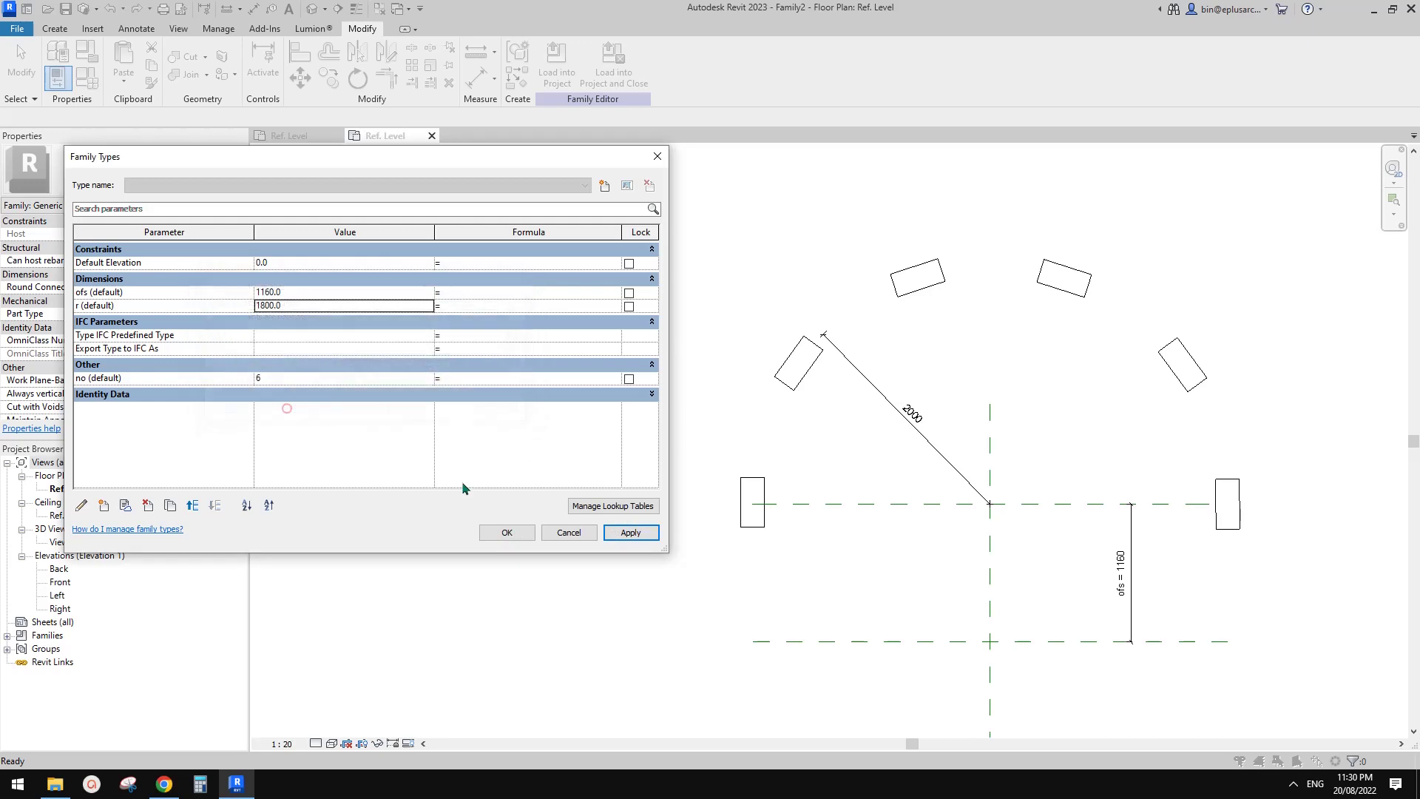
left_click(509, 532)
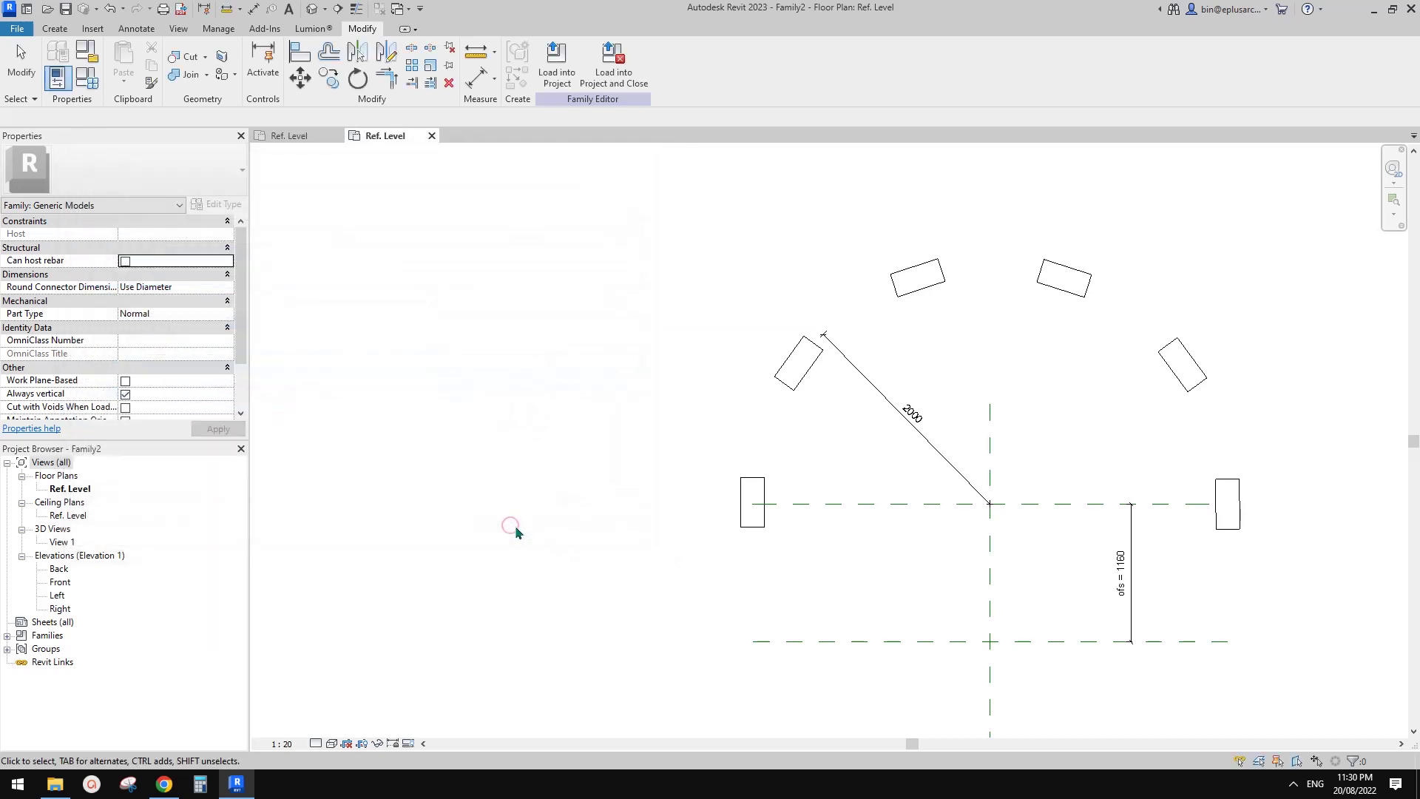
Inspect the unlabelled radial dimension and the constraints of the upper horizontal reference plane
left_click(845, 361)
key("Escape")
middle_click_drag(1089, 472, 1071, 468)
left_click(1039, 498)
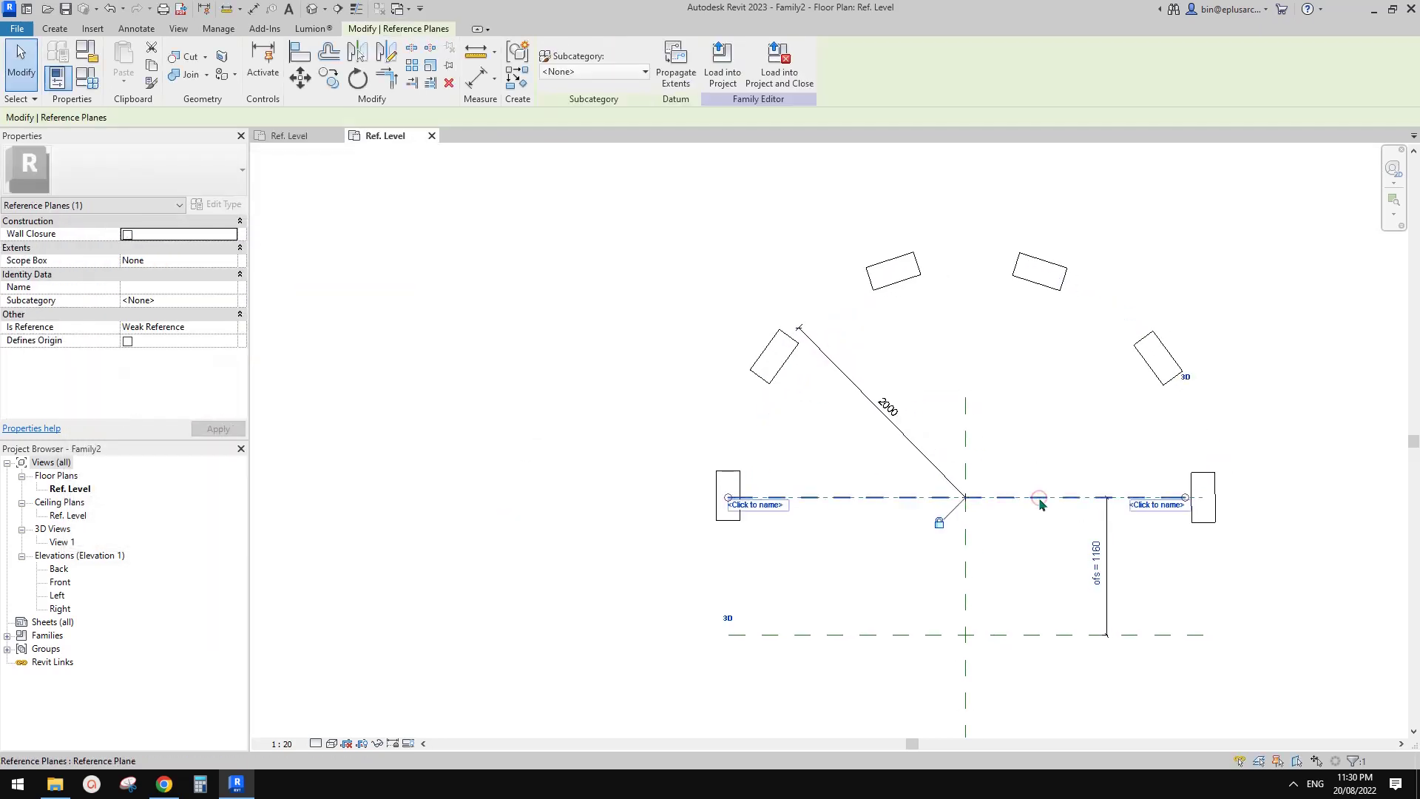
left_click(1036, 481)
Try to label the array's radial dimension with the r parameter while the upper reference plane is in place
left_click(895, 430)
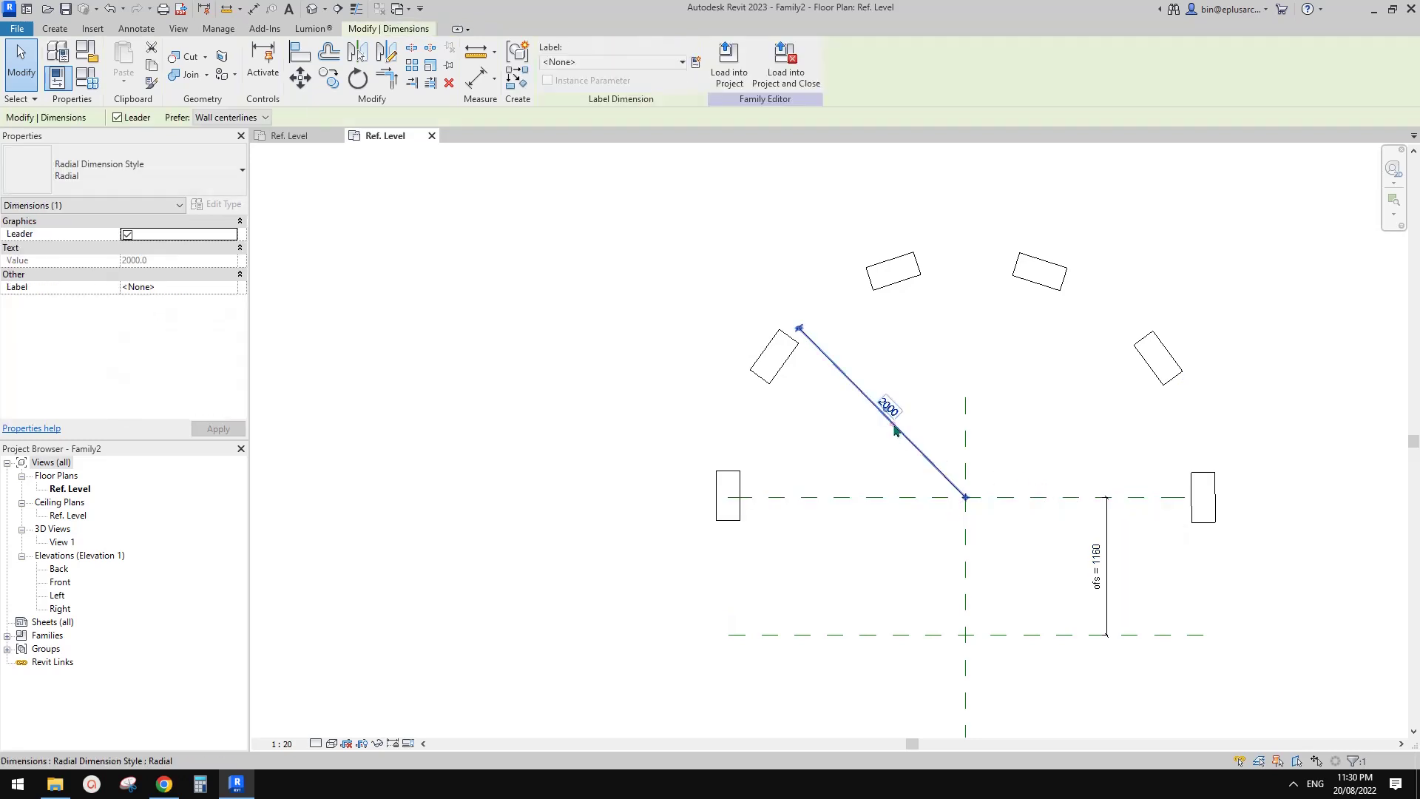
left_click(581, 62)
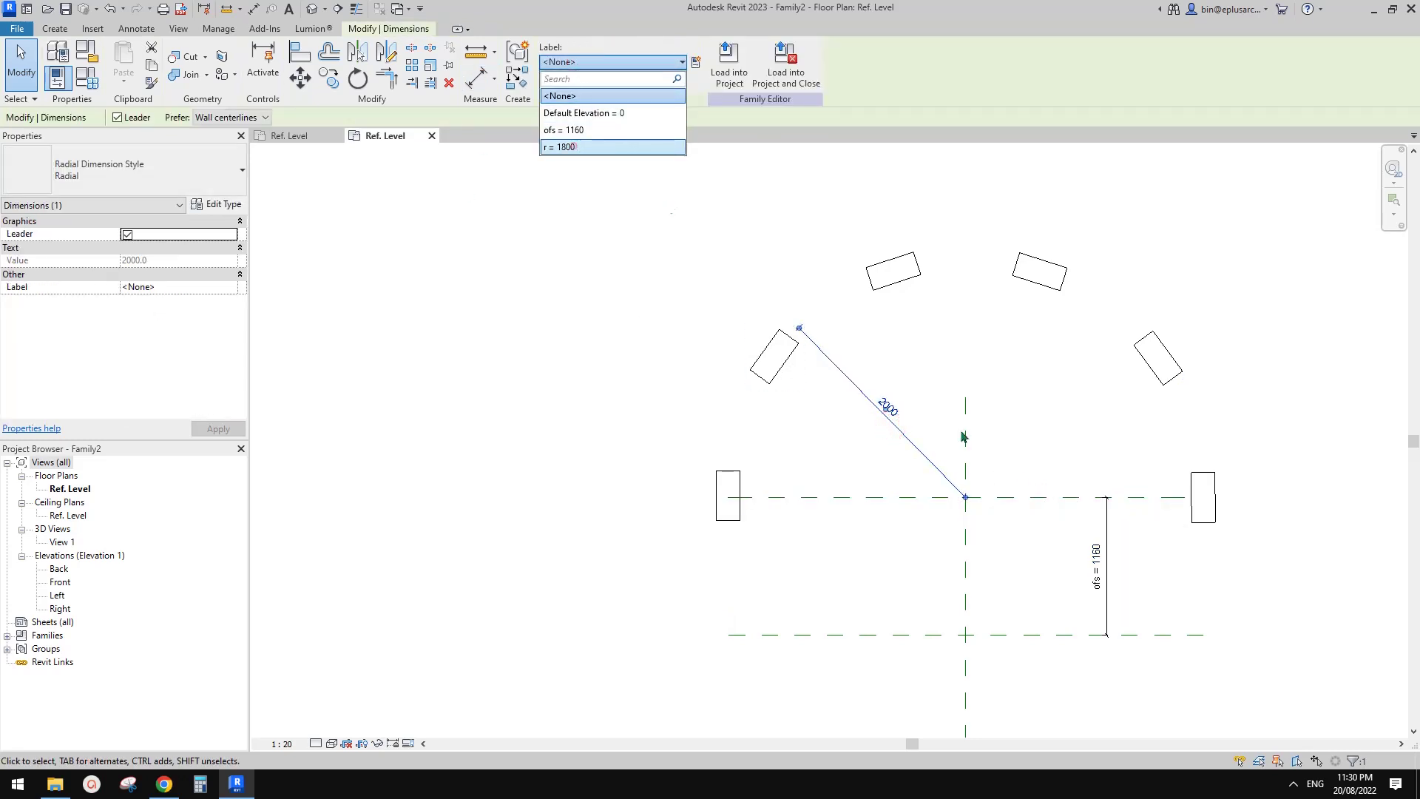
key("Escape")
Delete the upper horizontal reference plane and label the array's radial dimension with the r parameter
left_click(1059, 499)
key("Delete")
left_click(887, 423)
left_click(618, 59)
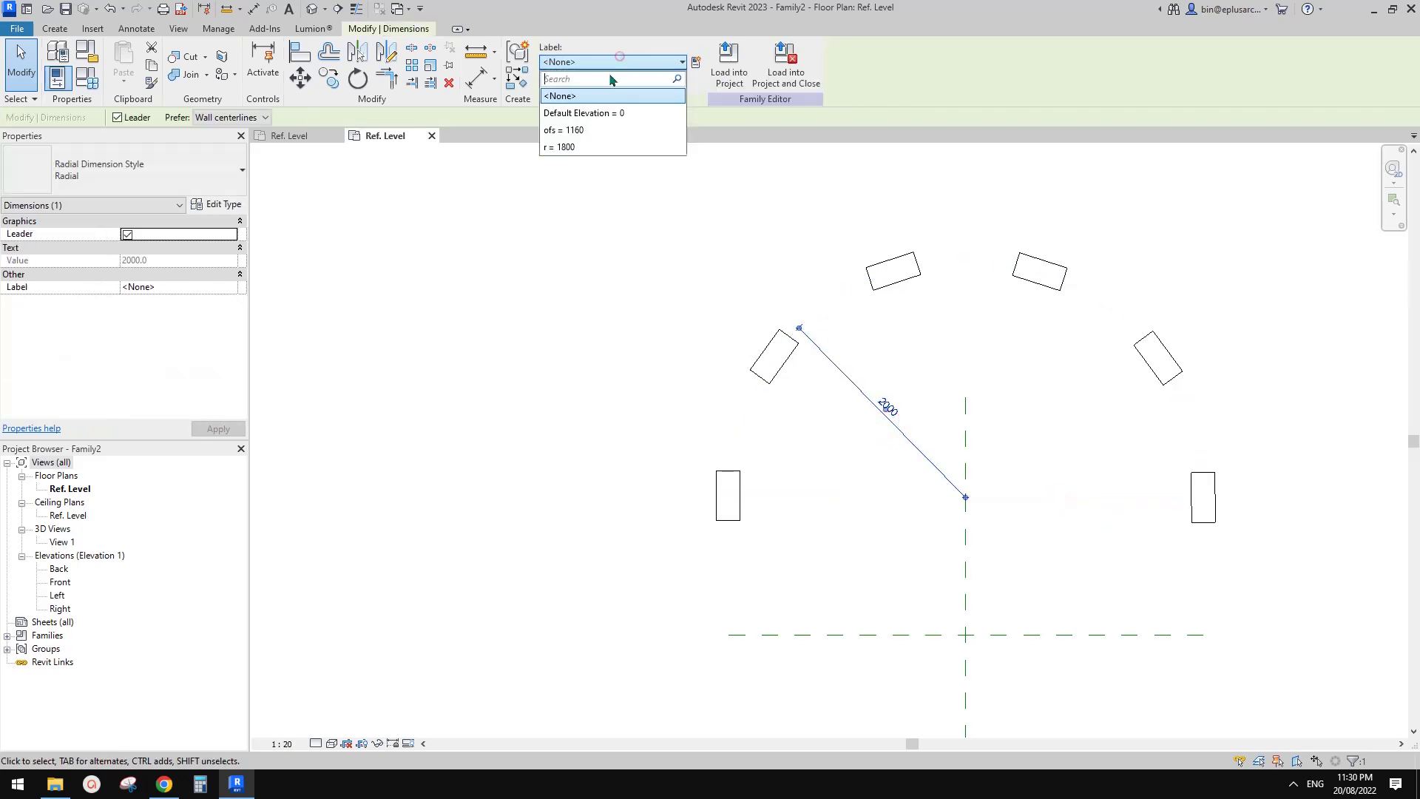
left_click(570, 146)
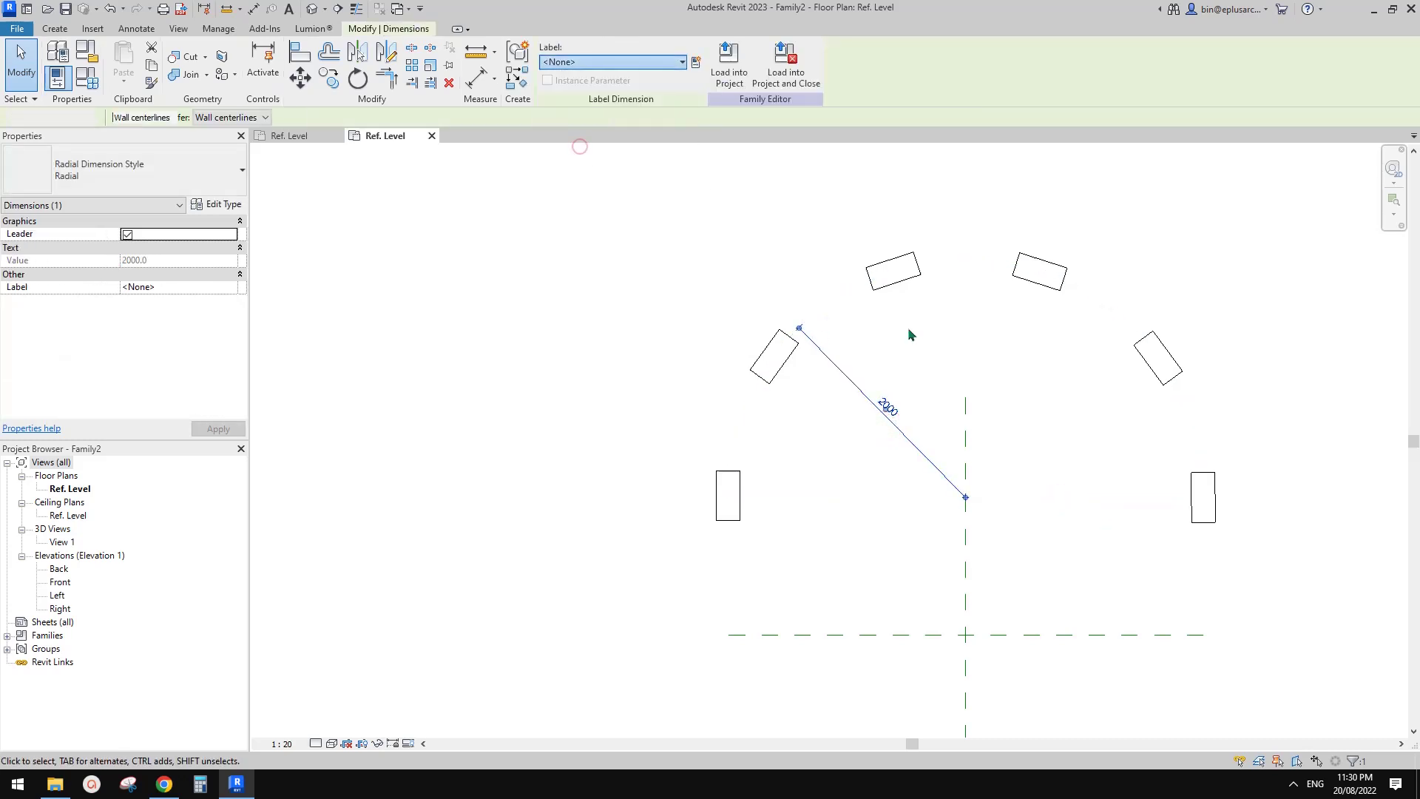
left_click(1051, 400)
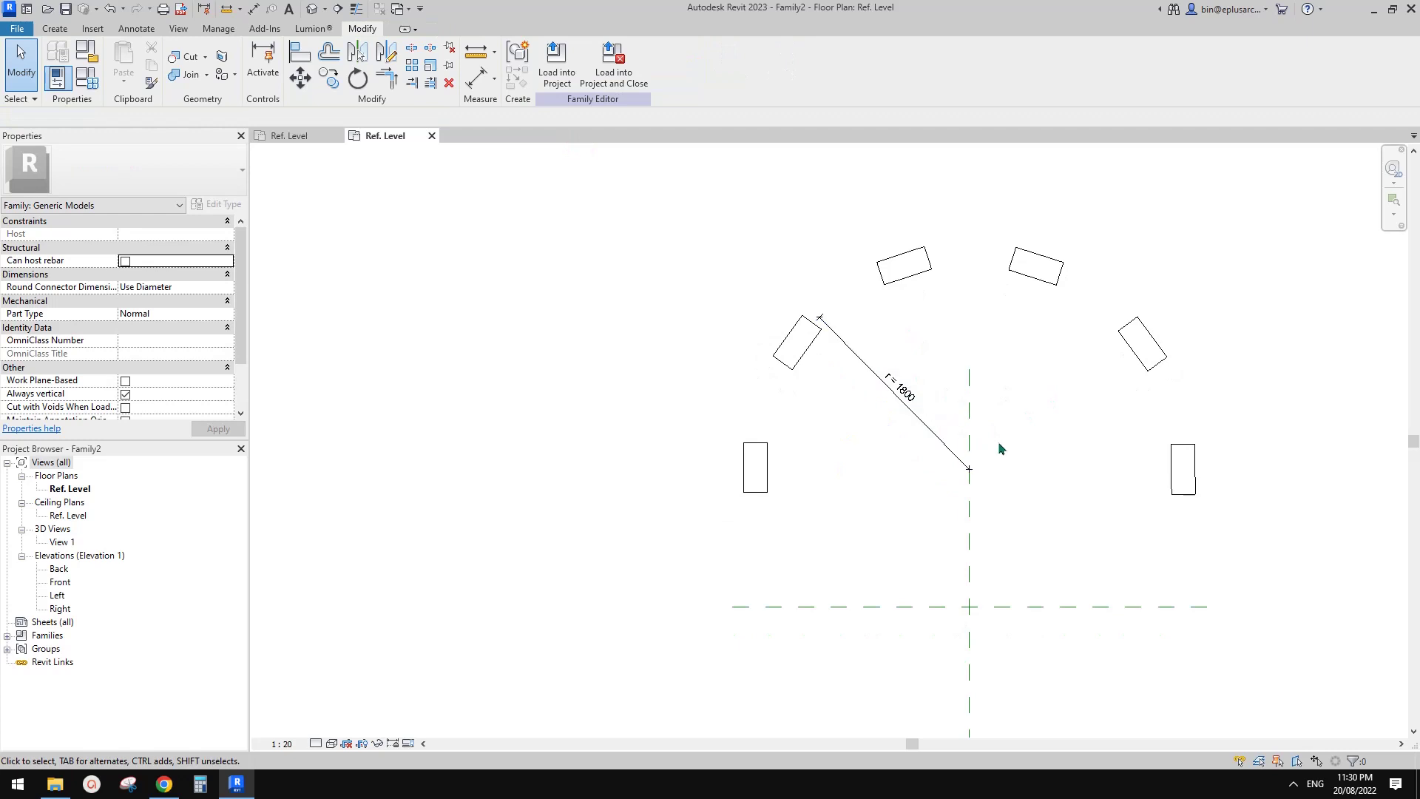
Set the r parameter to 1500 in the family types to test the array's radius
left_click(924, 416)
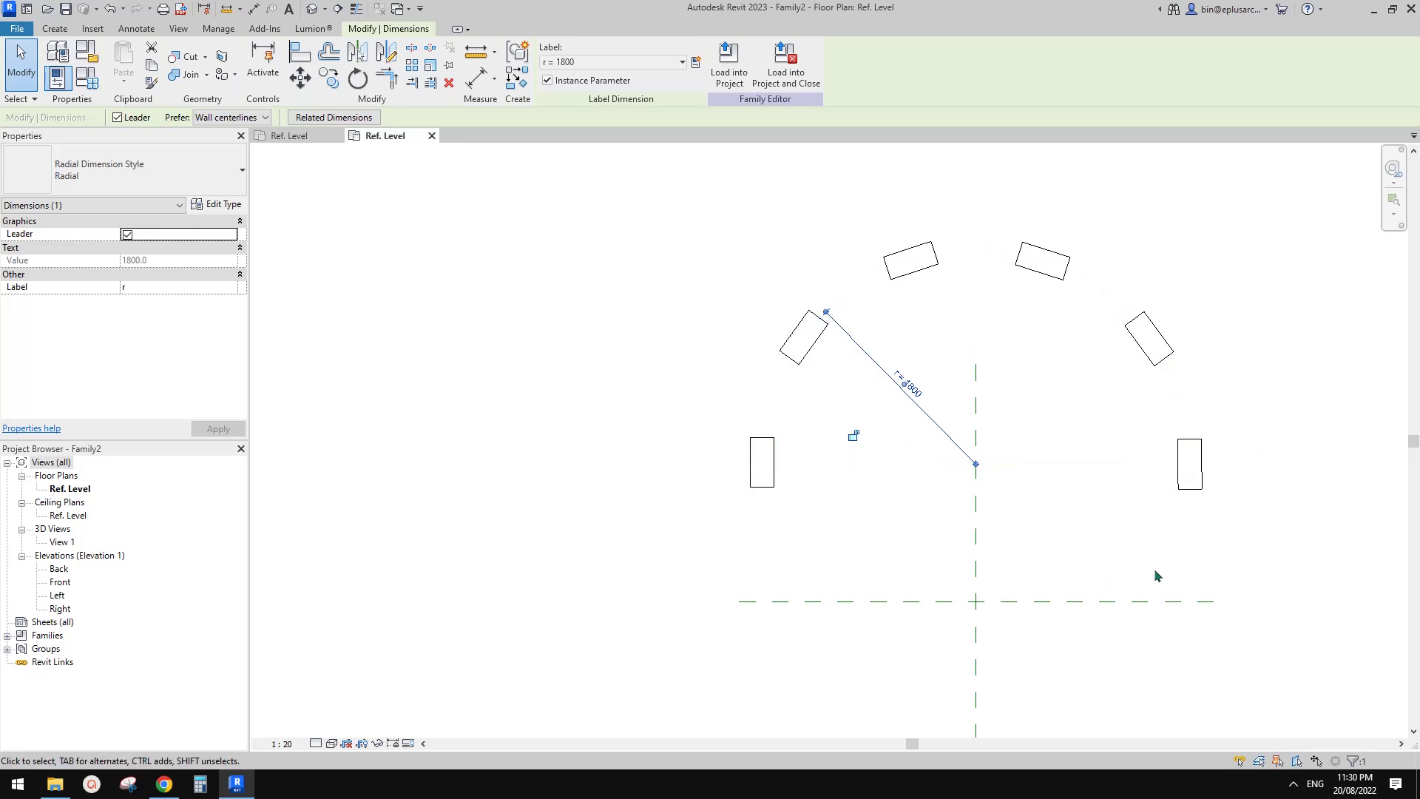
middle_click_drag(981, 420, 1004, 432)
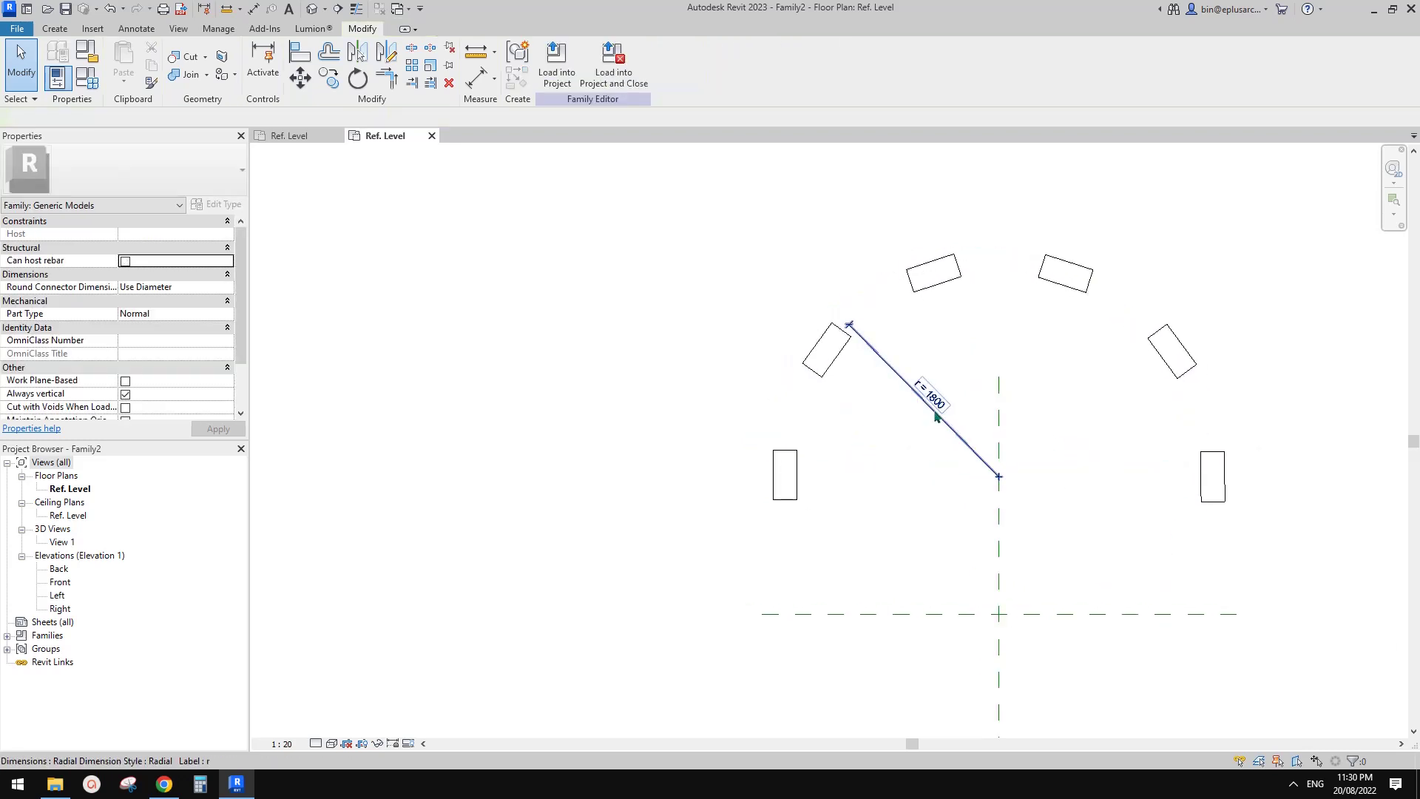
left_click(87, 77)
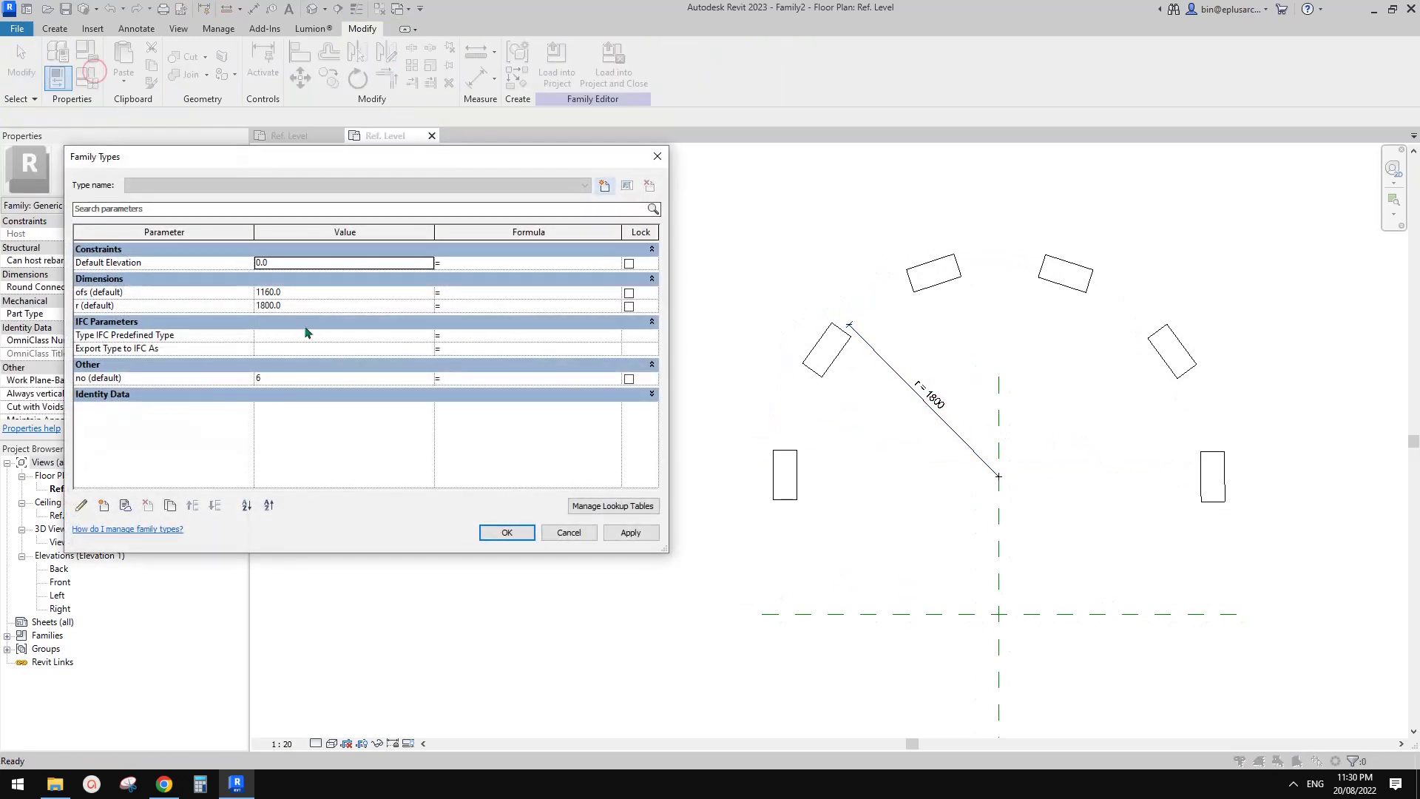
left_click(307, 306)
type("1")
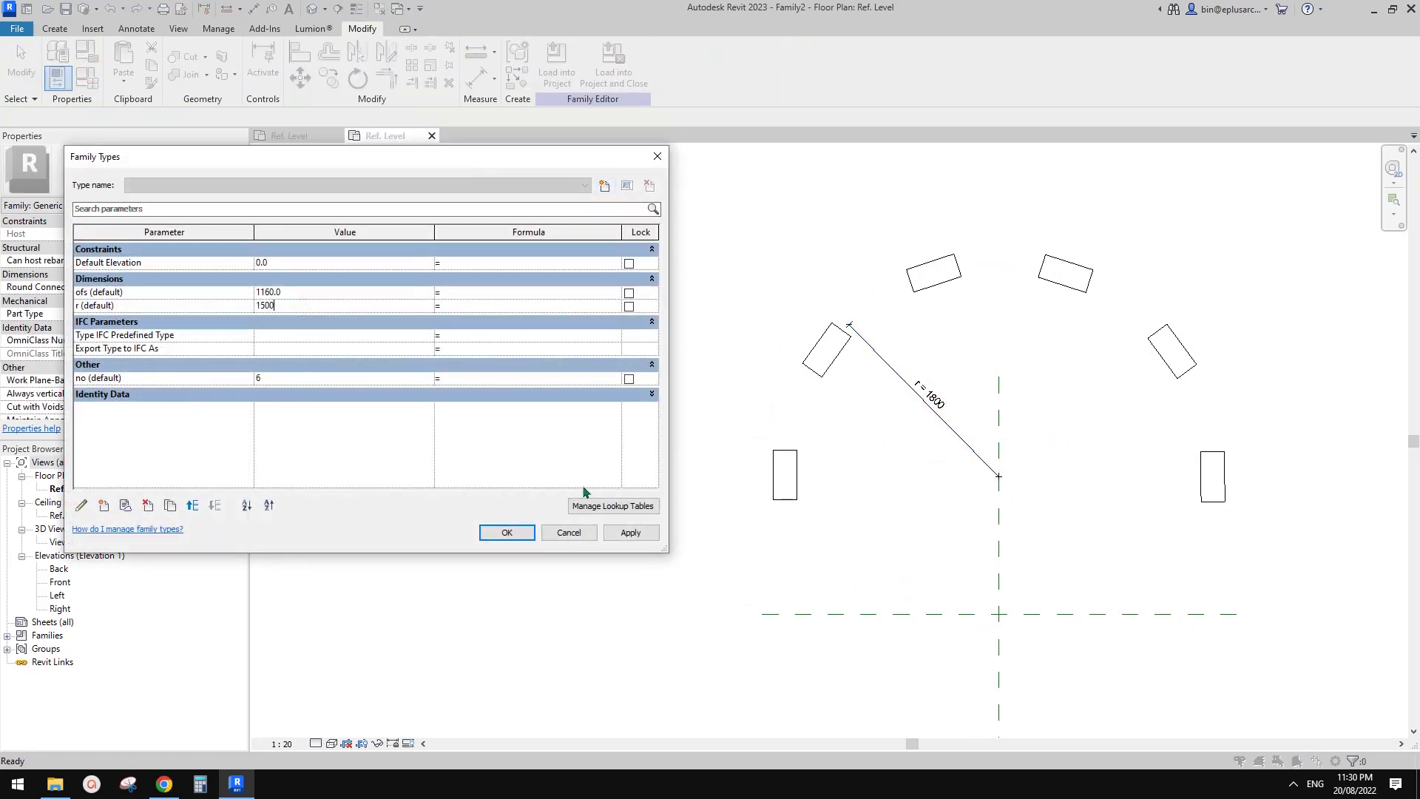
left_click(630, 532)
left_click(507, 533)
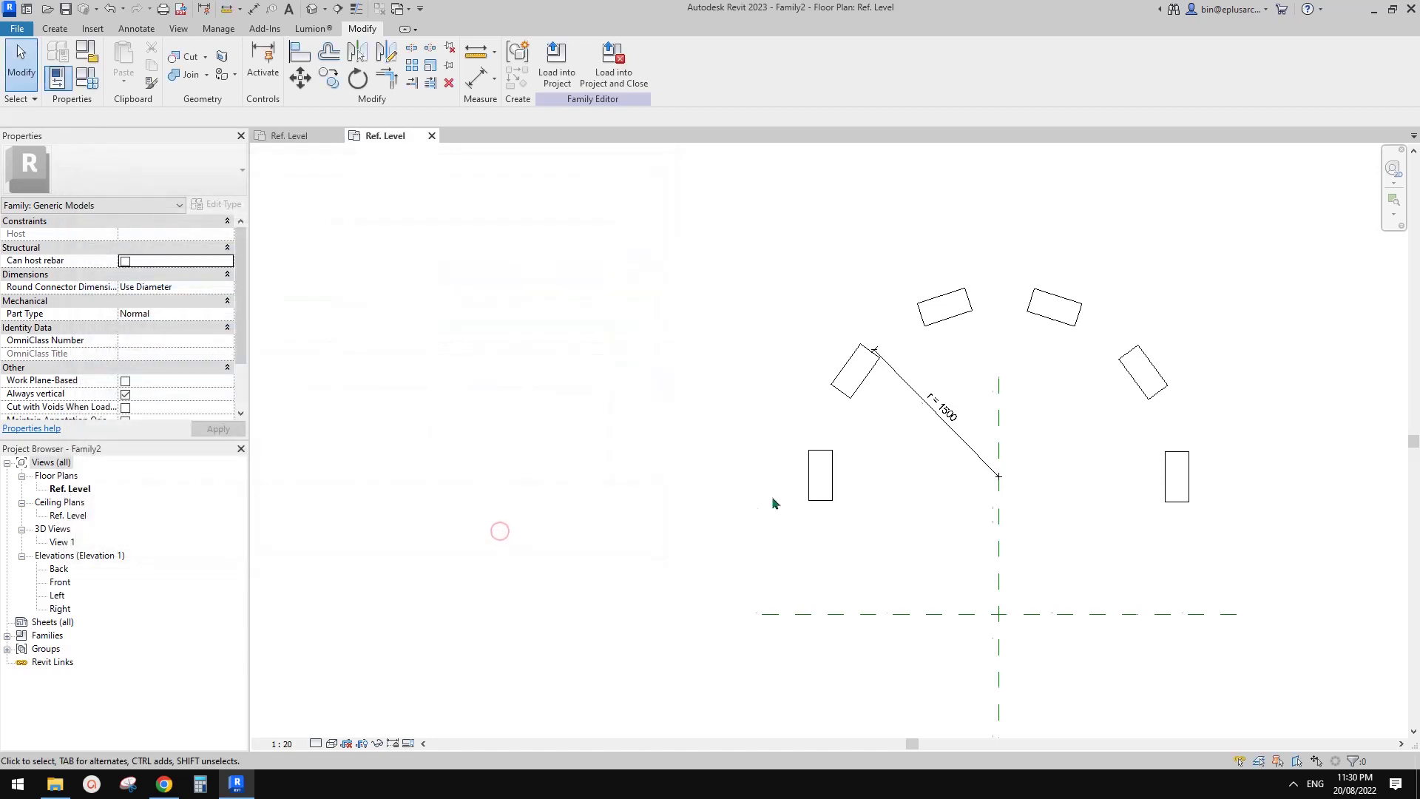
Draw a horizontal reference plane from the array arc's right endpoint through its centre, past the left-hand box
key("r")
key("p")
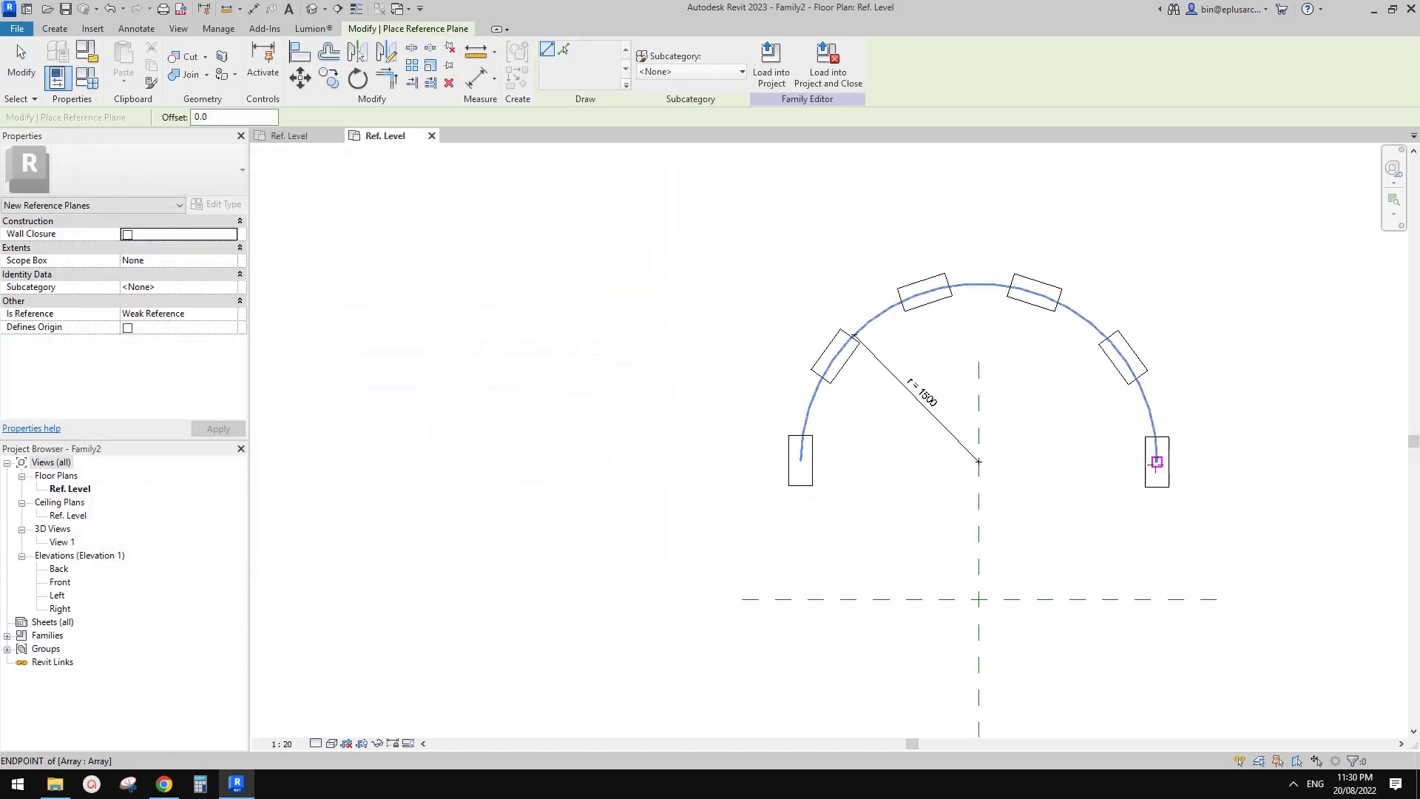
left_click(1156, 462)
left_click(735, 462)
key("Escape")
key("Escape")
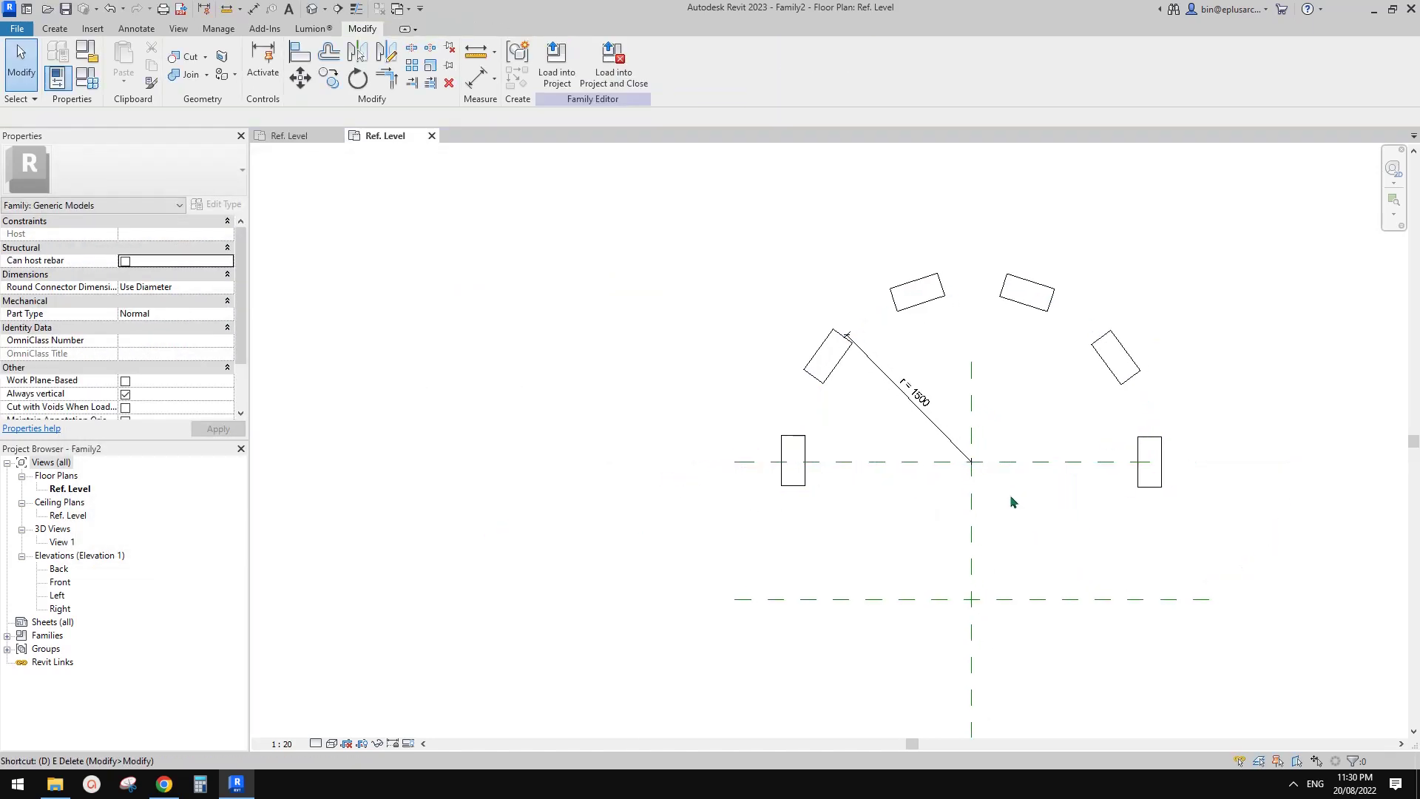
Add an aligned dimension between the new horizontal reference plane and the lower one
key("d")
key("i")
left_click(1093, 462)
left_click(1094, 598)
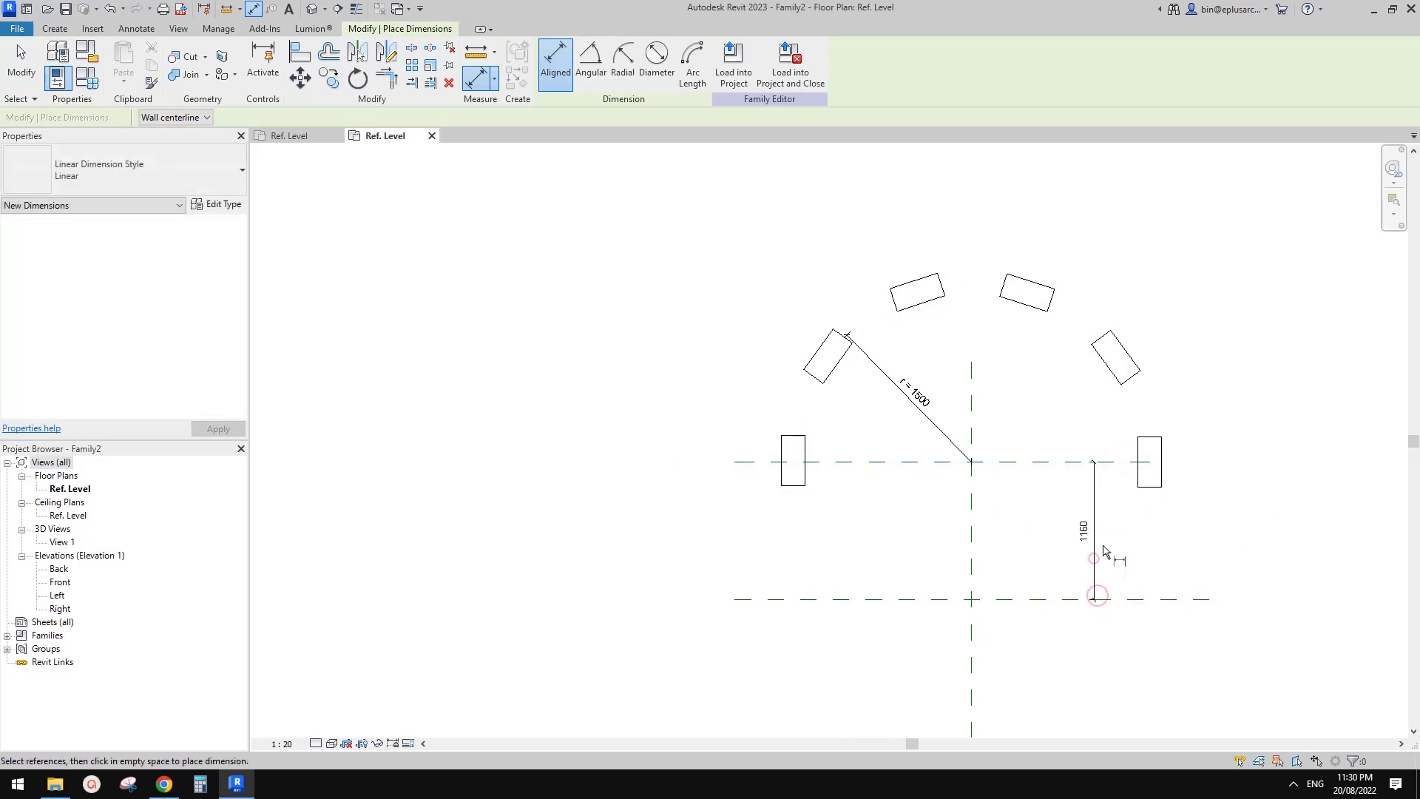
key("Escape")
key("Escape")
Finish placing the dimension between the two horizontal reference planes and label it with the ofs parameter
left_click(1033, 460)
key("Escape")
left_click(1095, 504)
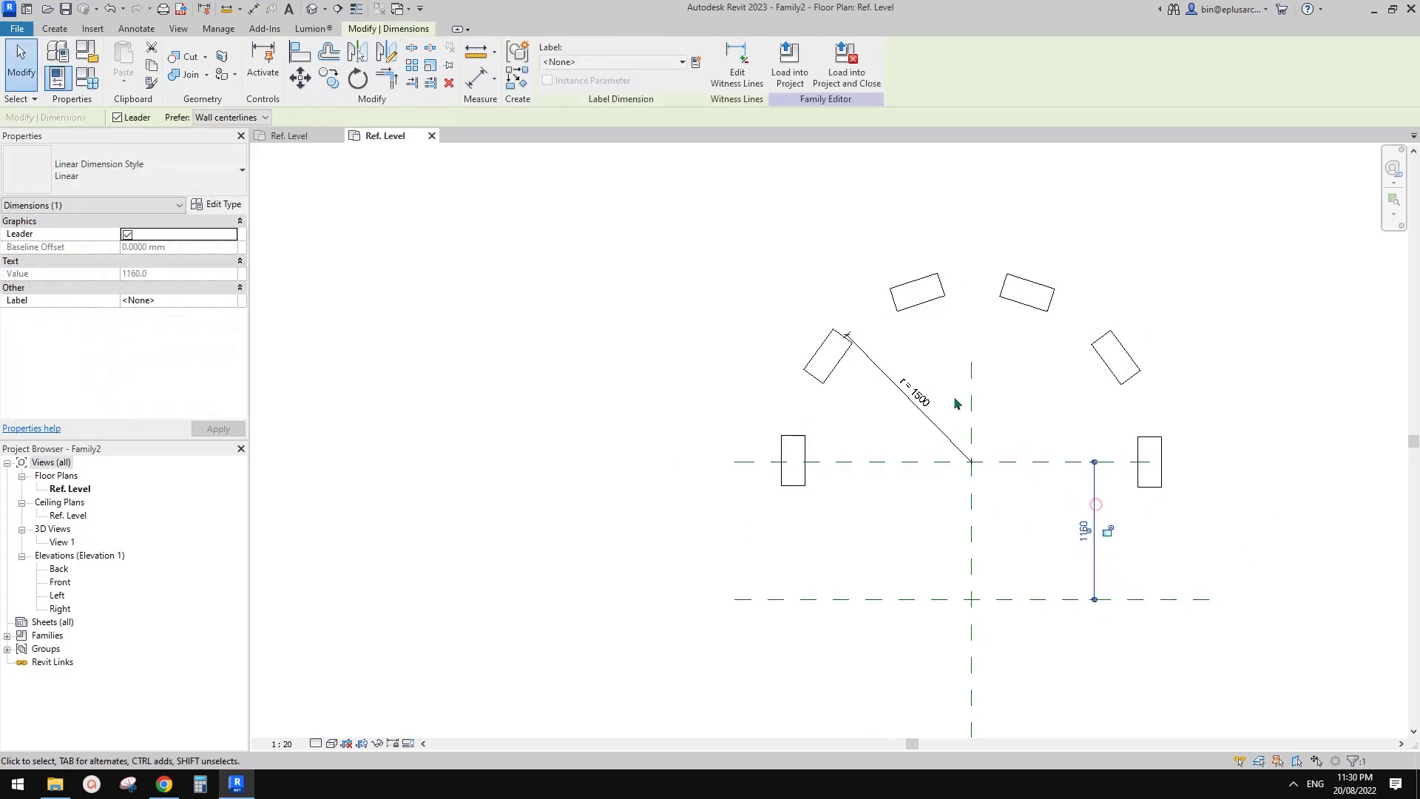
left_click(653, 60)
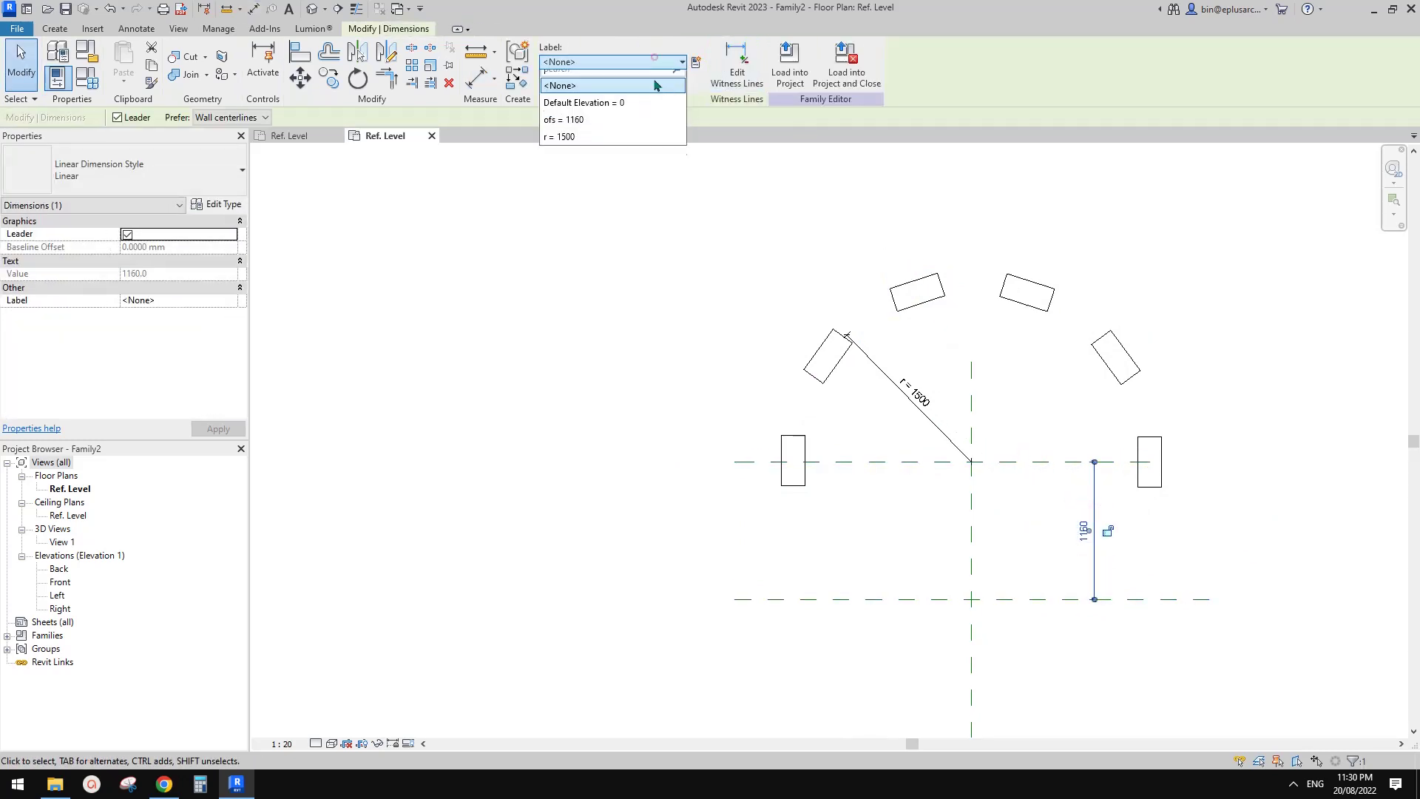
left_click(581, 130)
left_click(716, 276)
middle_click_drag(715, 276, 745, 285)
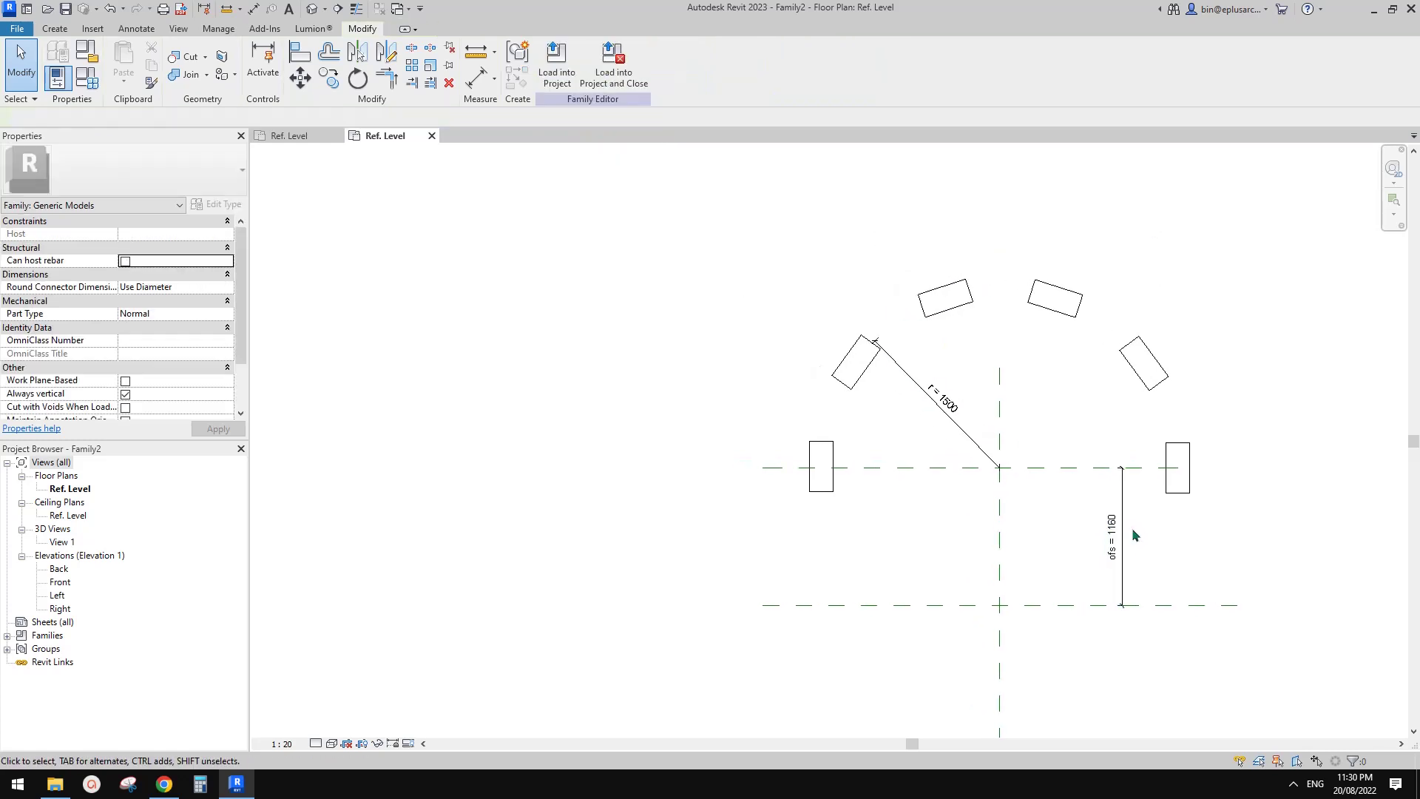
Move the upper horizontal reference plane down and set its ofs distance from the lower plane to 1000
left_click(1050, 467)
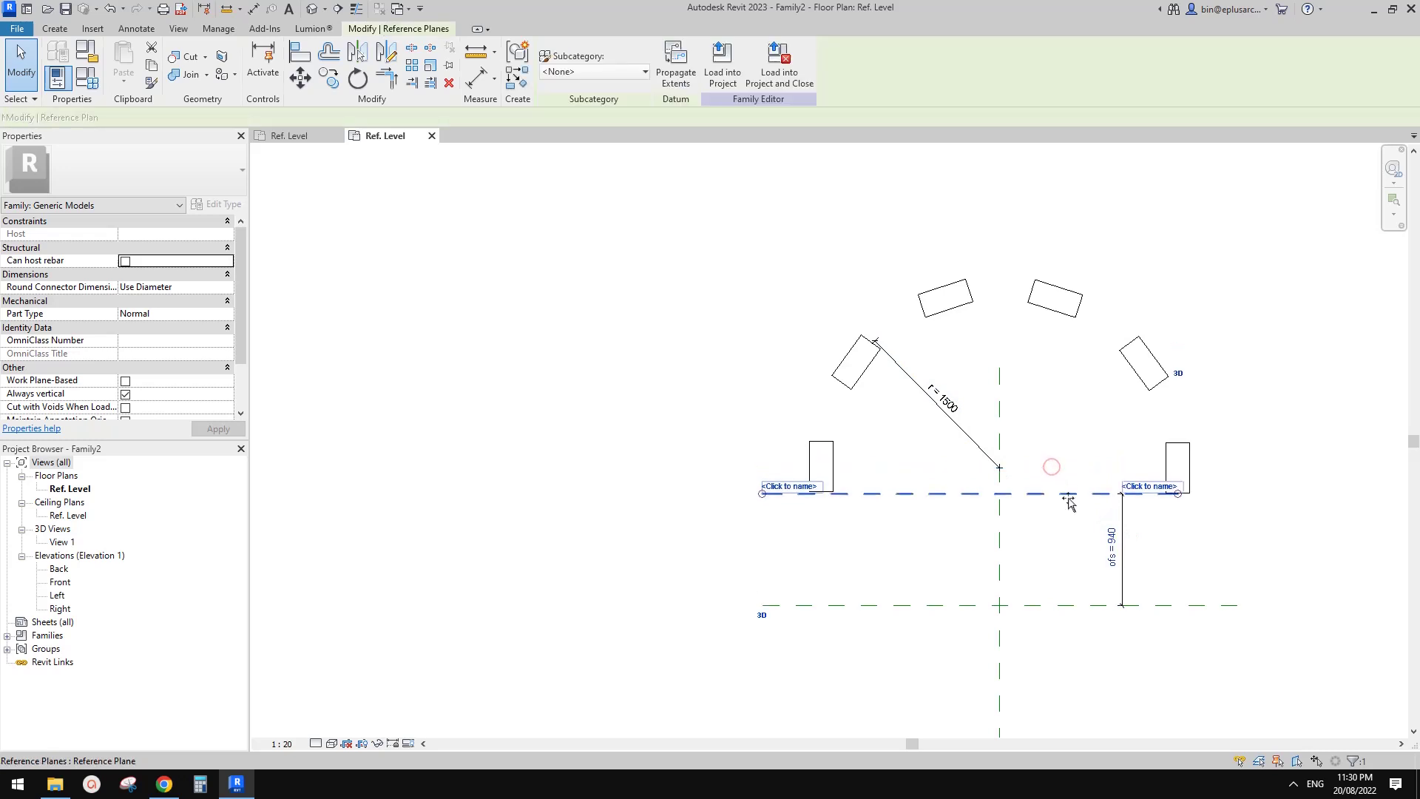
left_click_drag(1050, 475, 1047, 493)
left_click(1109, 537)
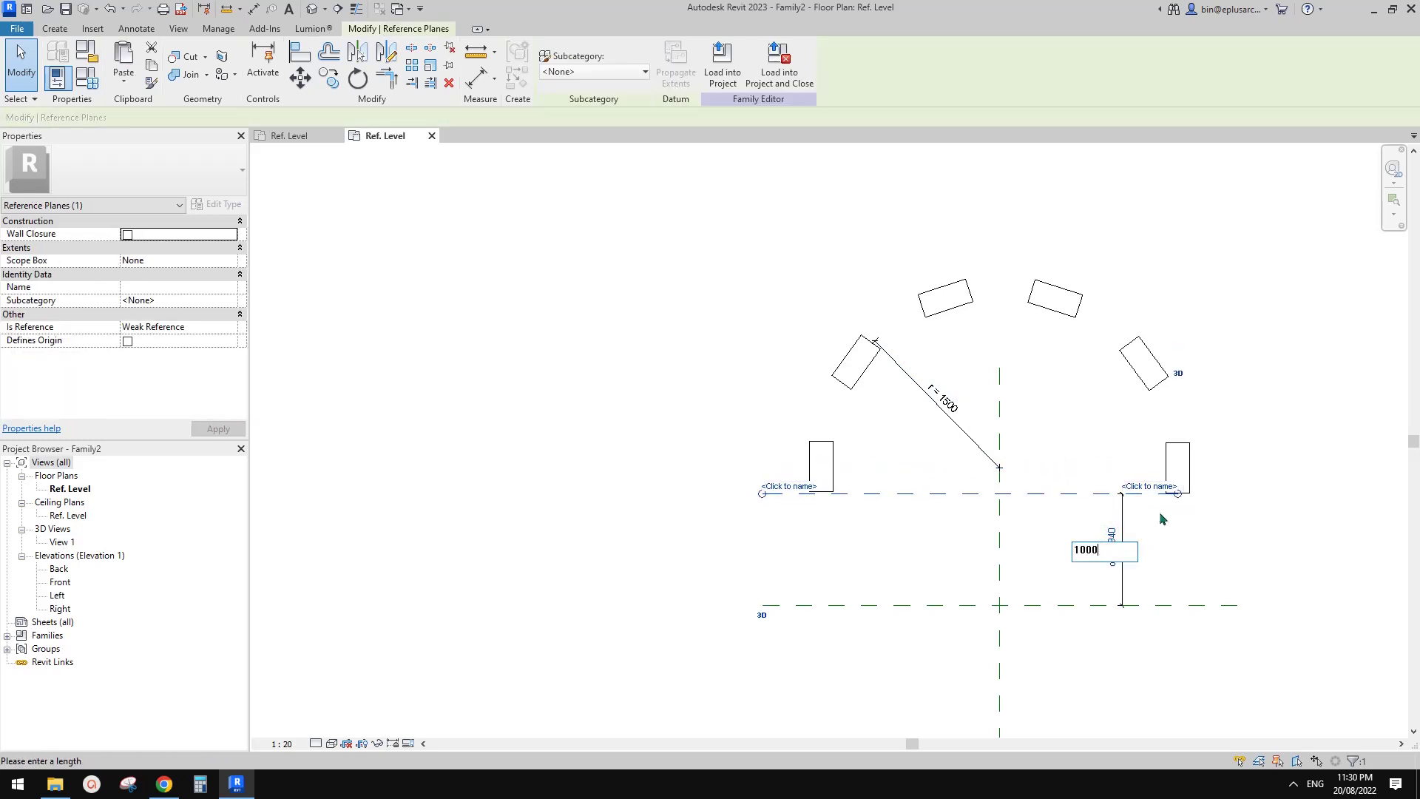
key("Return")
left_click(1204, 517)
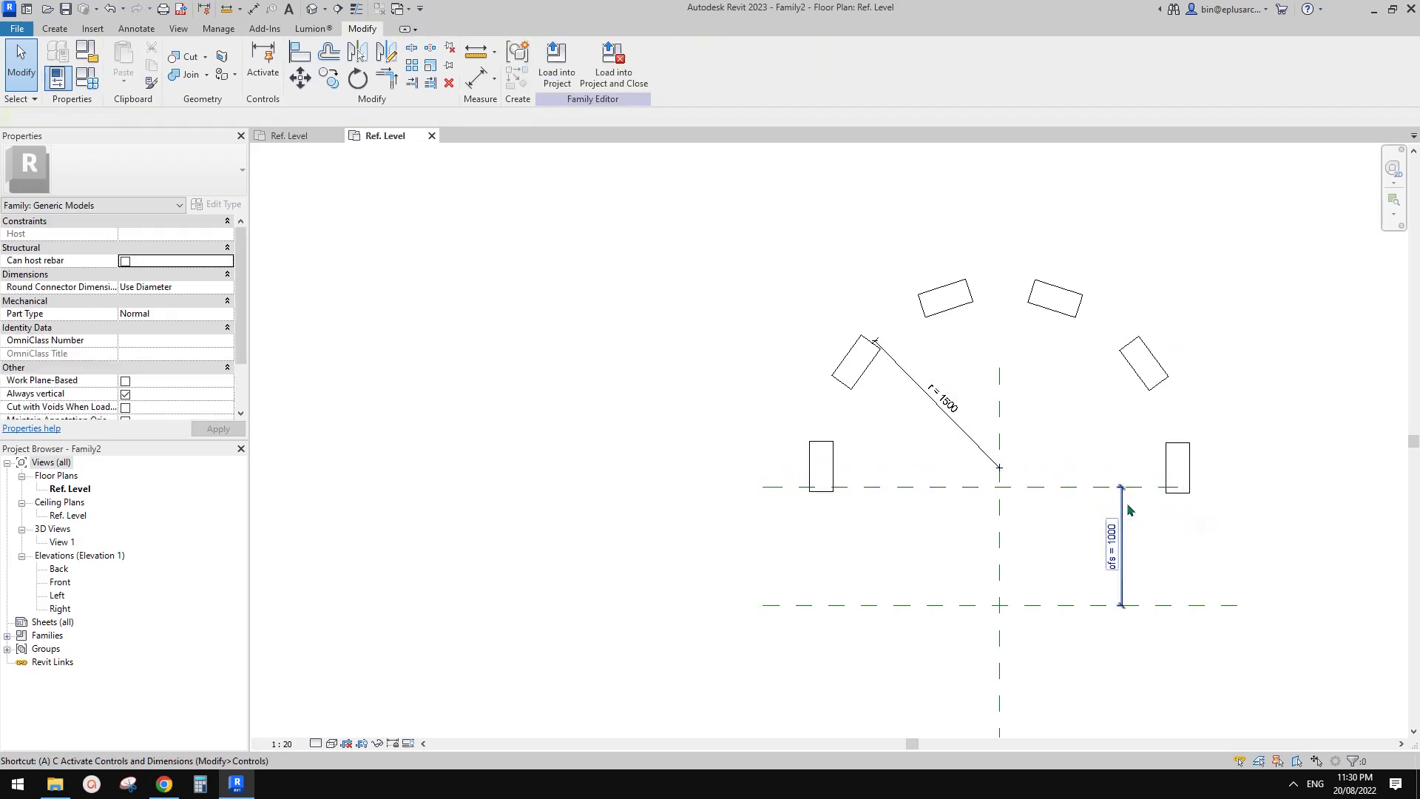
Align the array's centre to the upper horizontal reference plane and lock the alignment
key("a")
key("l")
left_click(1077, 488)
left_click(1094, 468)
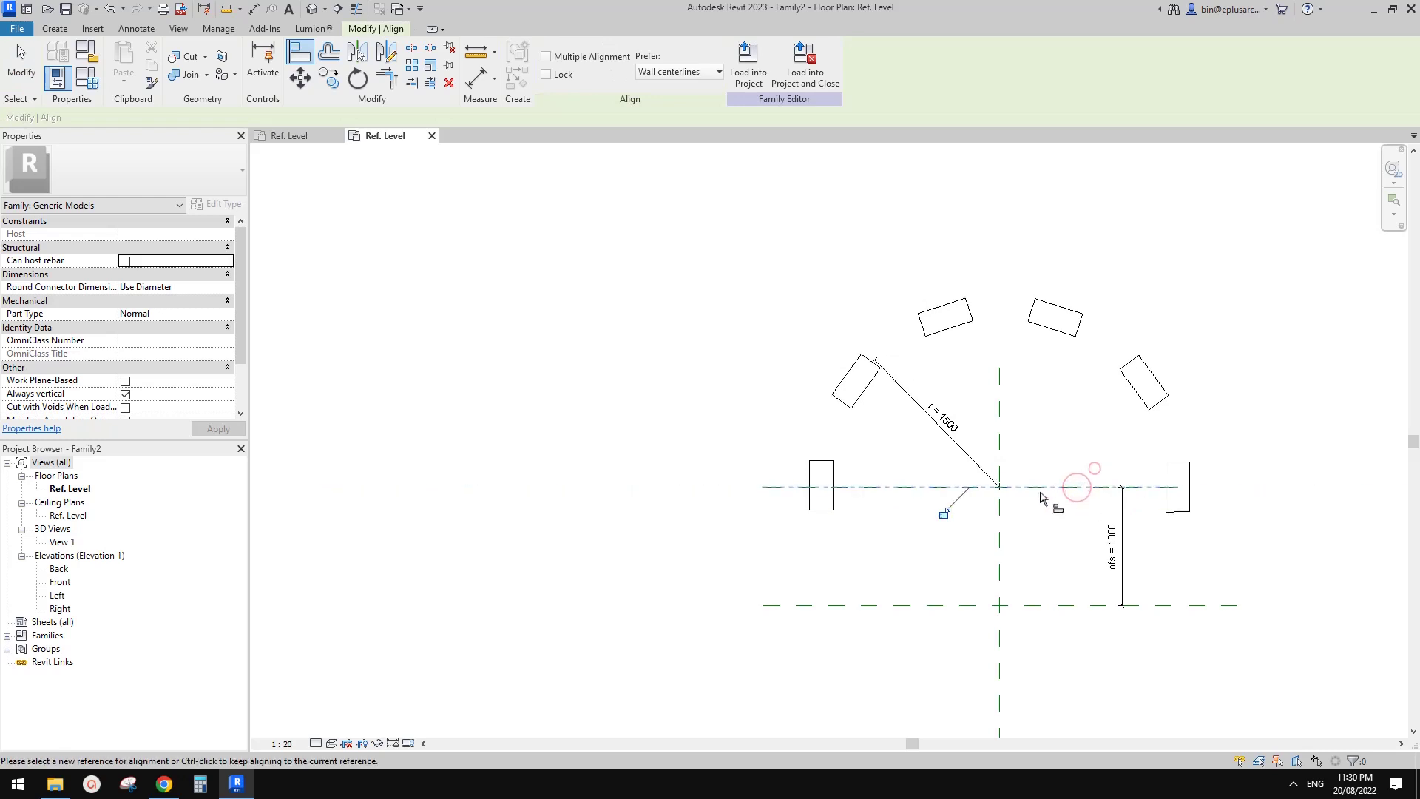
key("Escape")
key("Escape")
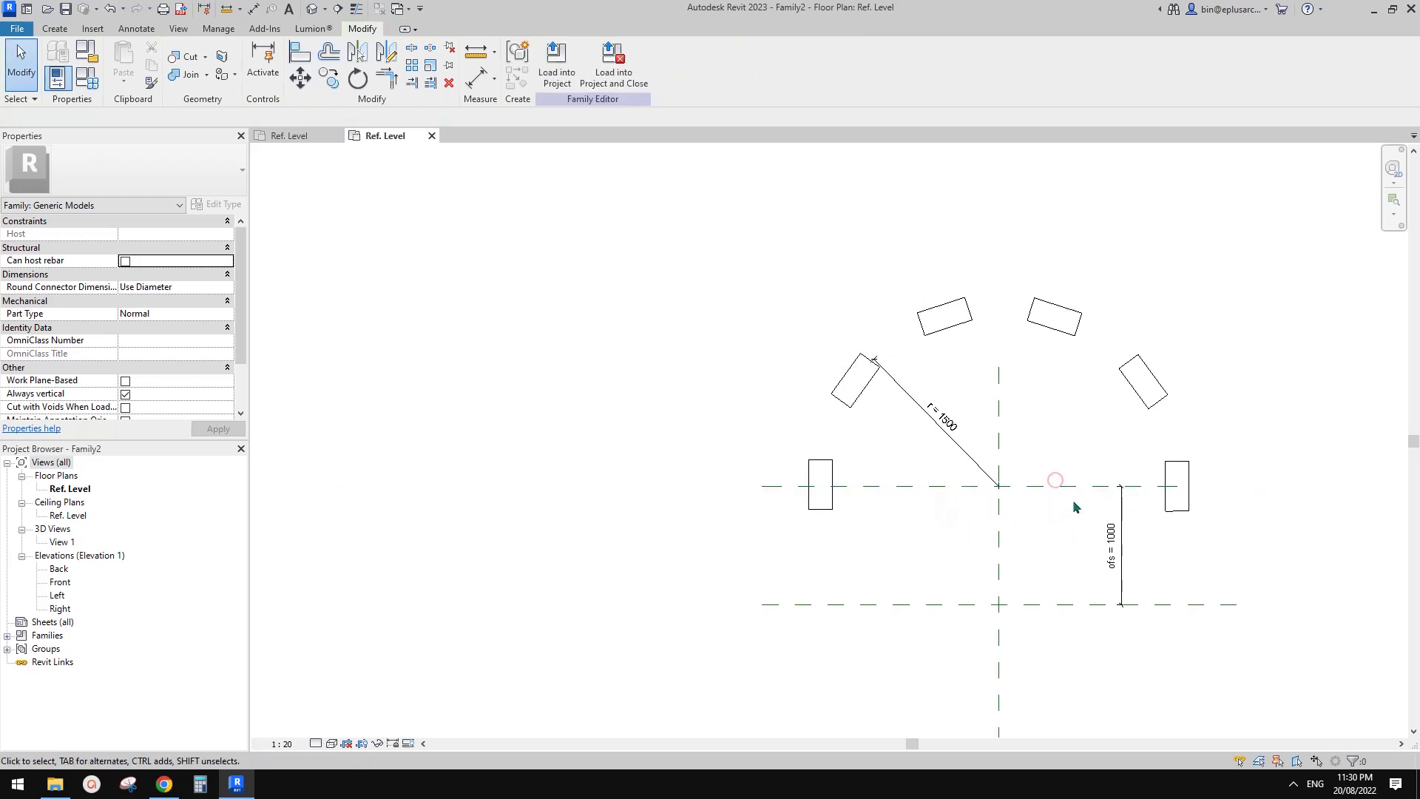
Set the upper reference plane's ofs distance to 1200 to test that the array follows it
left_click(1065, 485)
left_click(1109, 540)
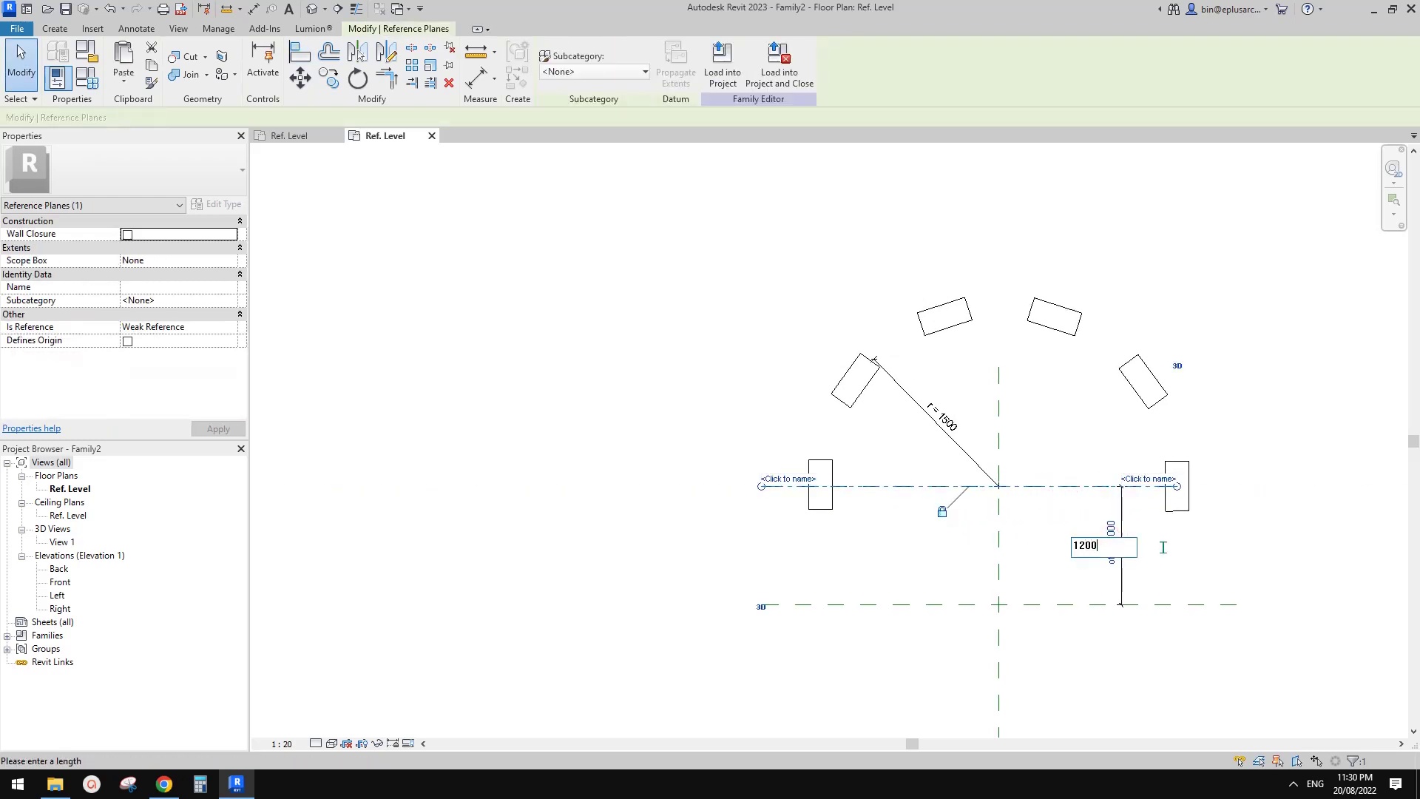
key("Return")
Try to change the value of the radial dimension's r parameter in the family types
left_click(936, 399)
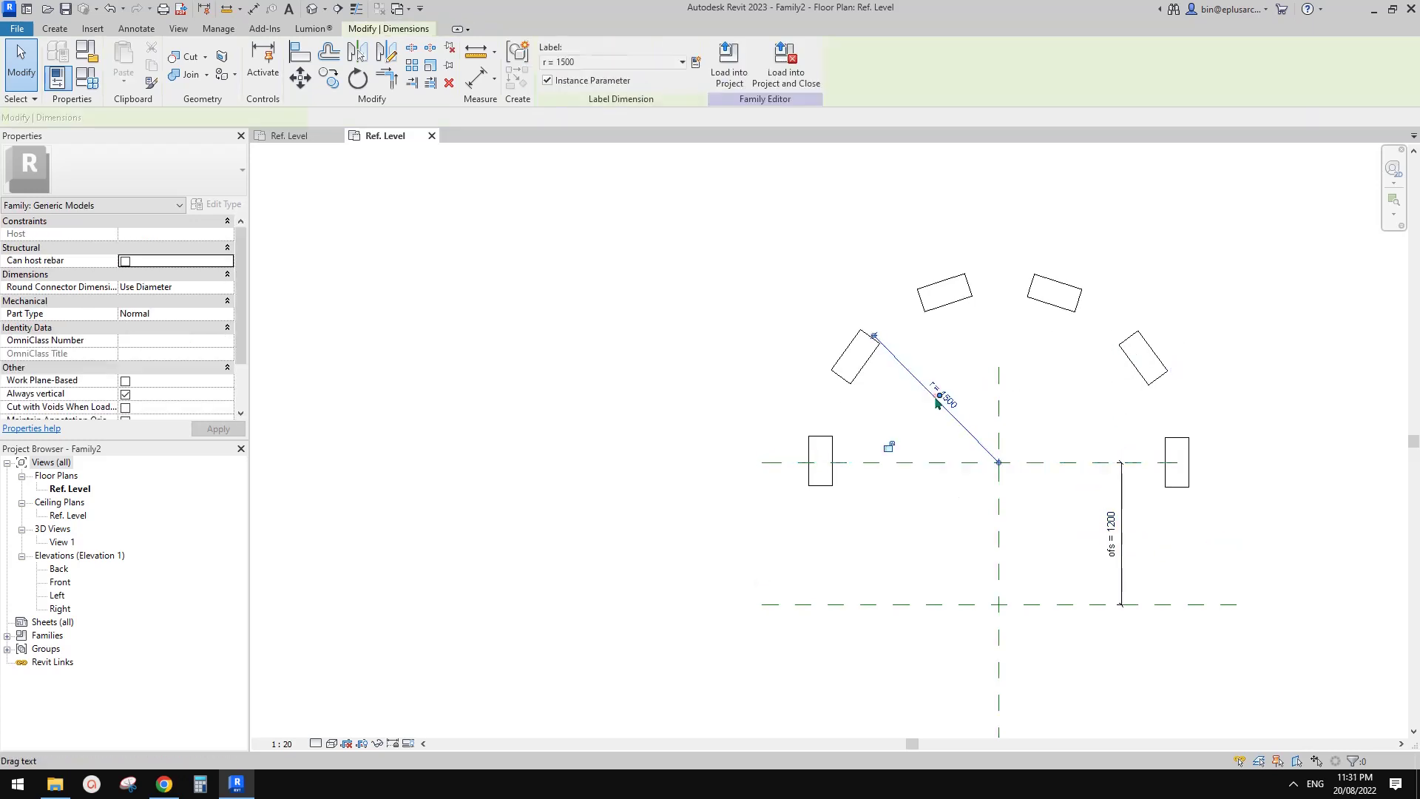
left_click(608, 62)
left_click(607, 62)
left_click(86, 78)
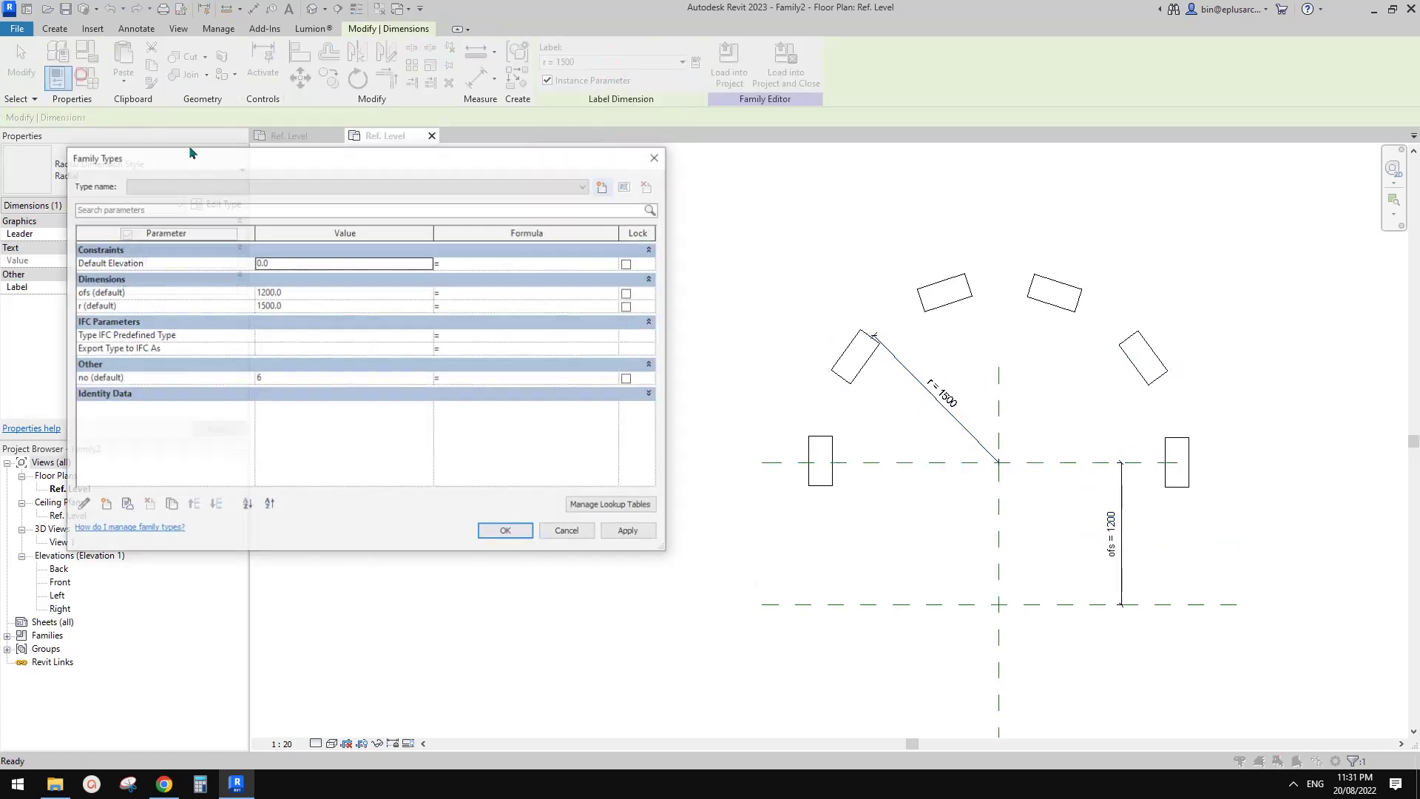
left_click(319, 306)
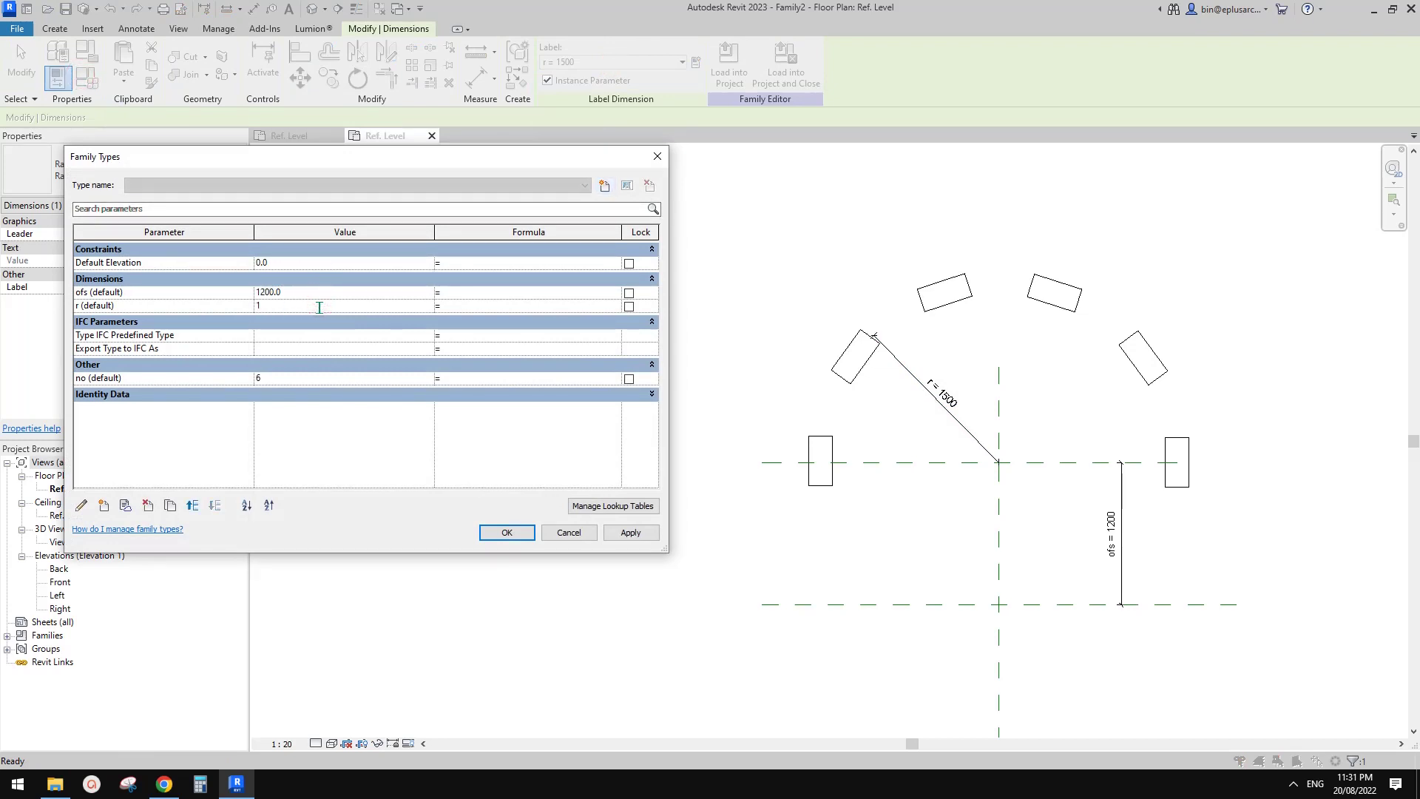
left_click(630, 533)
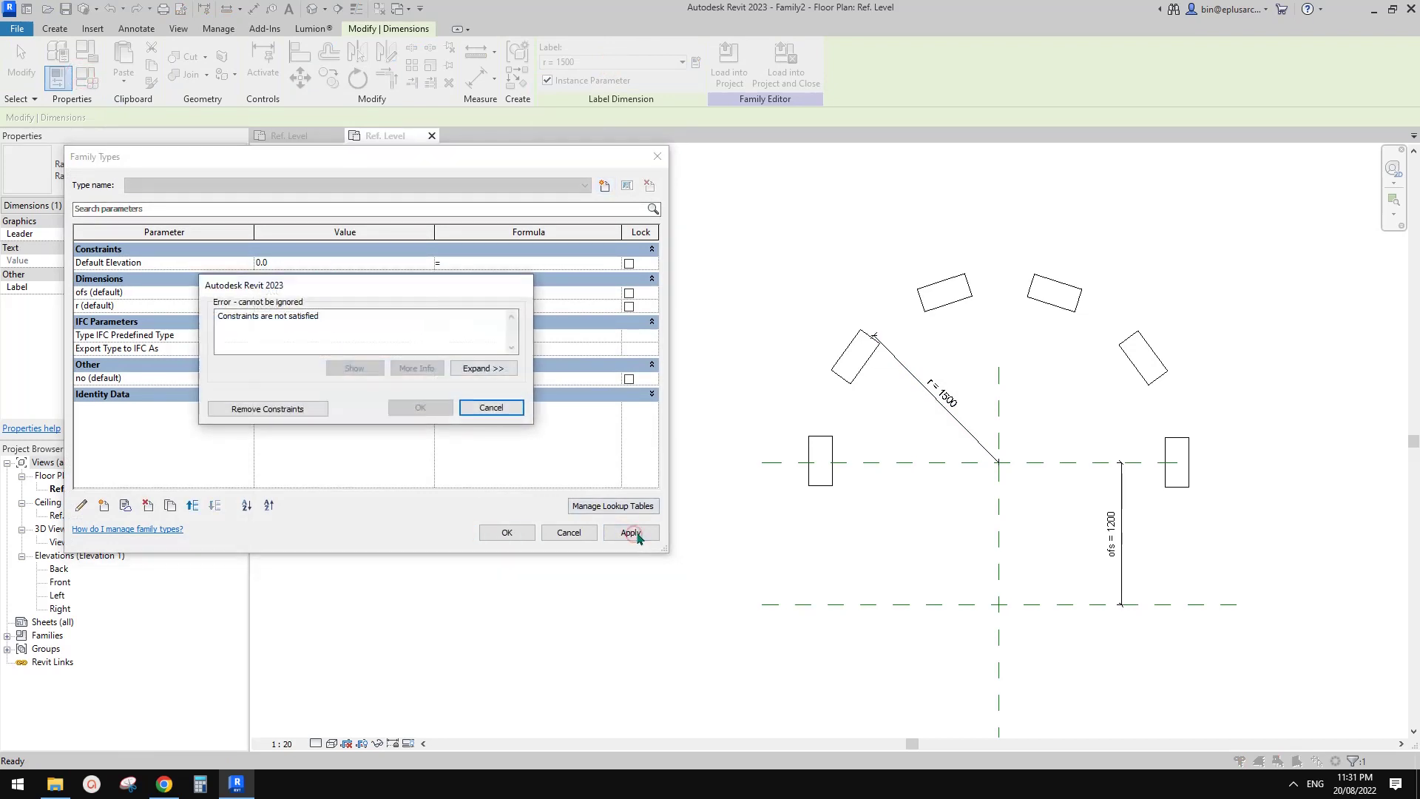
key("Escape")
key("Escape")
key("Escape")
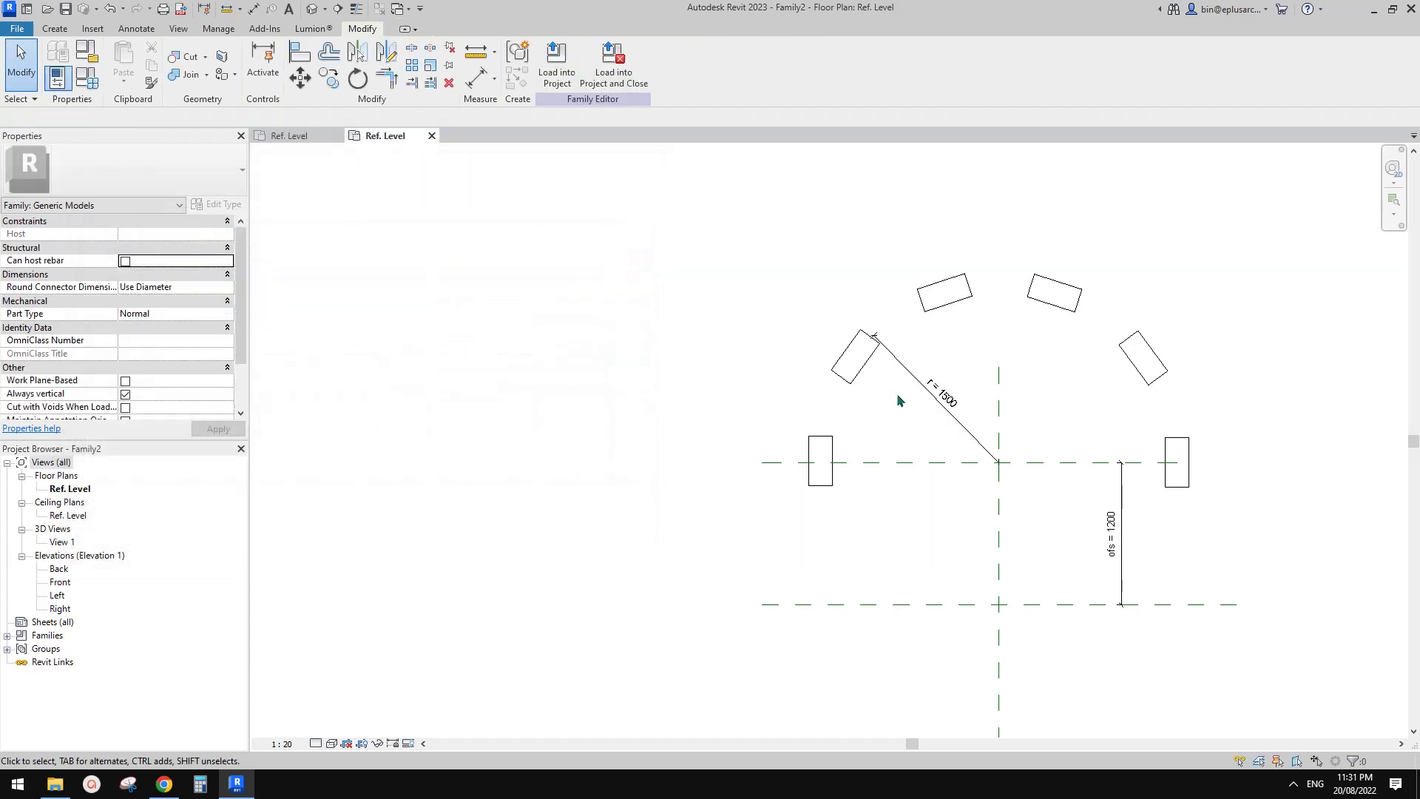
Delete the ofs dimension and the upper horizontal reference plane, undoing the deletion of the radial r dimension
middle_click_drag(880, 398, 821, 400)
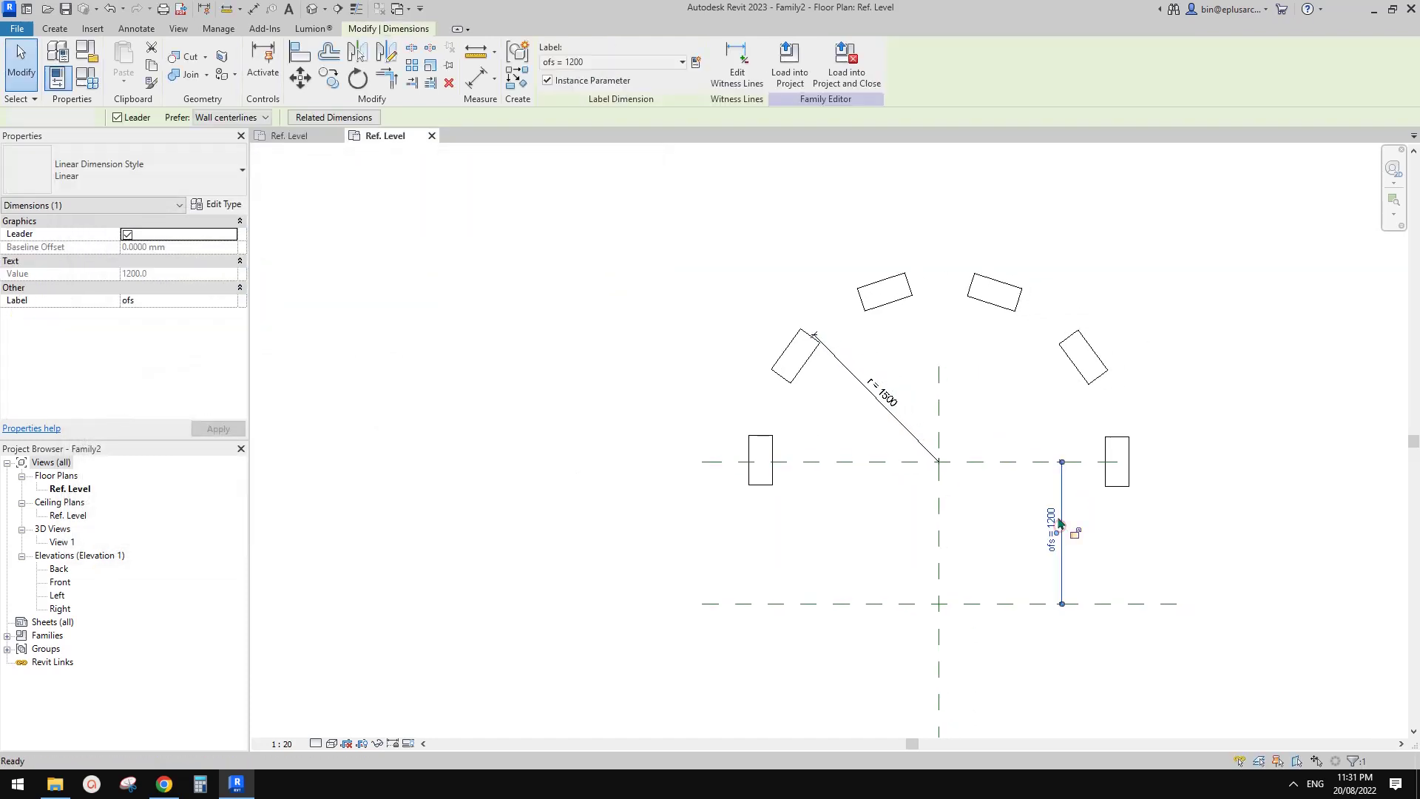
key("Delete")
left_click(881, 390)
key("Delete")
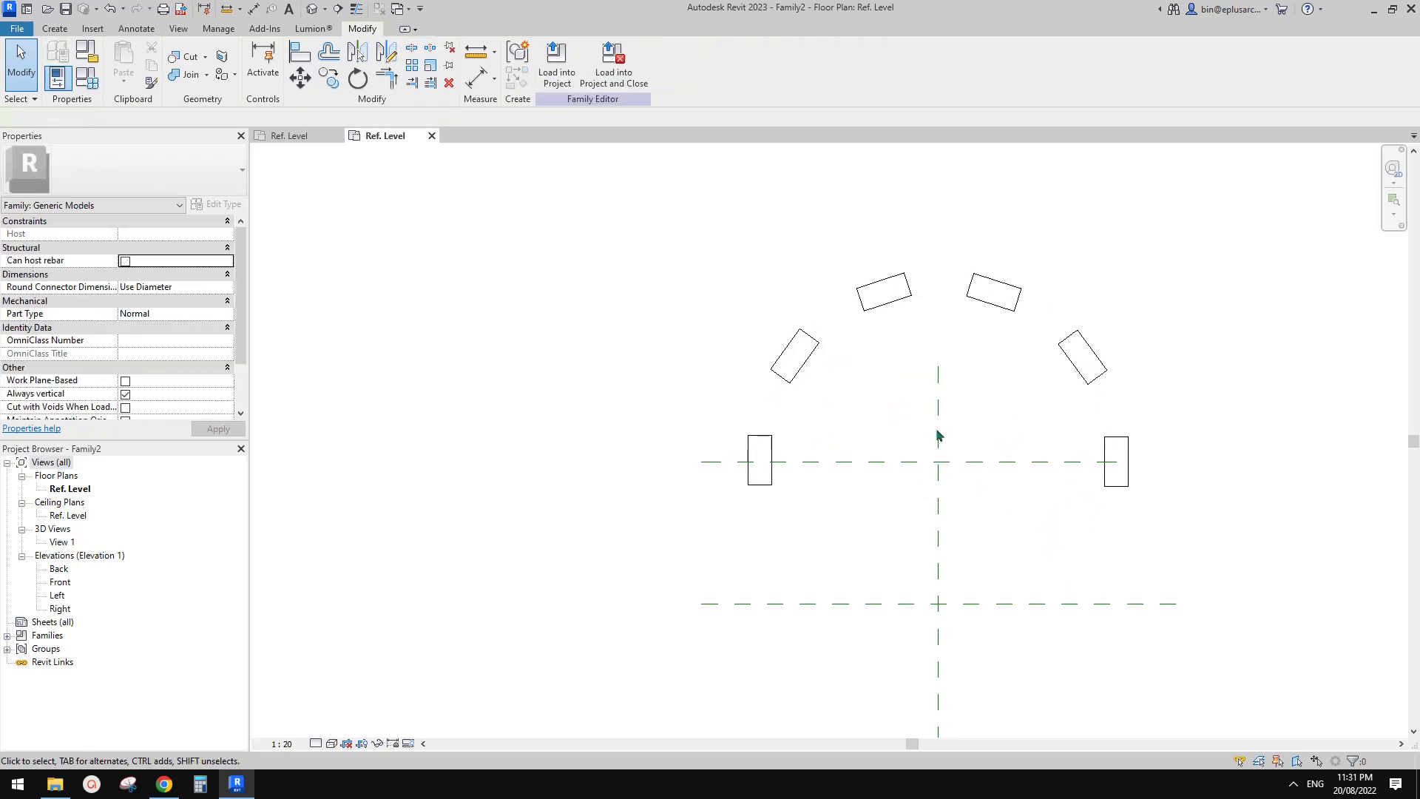
key("ctrl+y")
left_click(1014, 464)
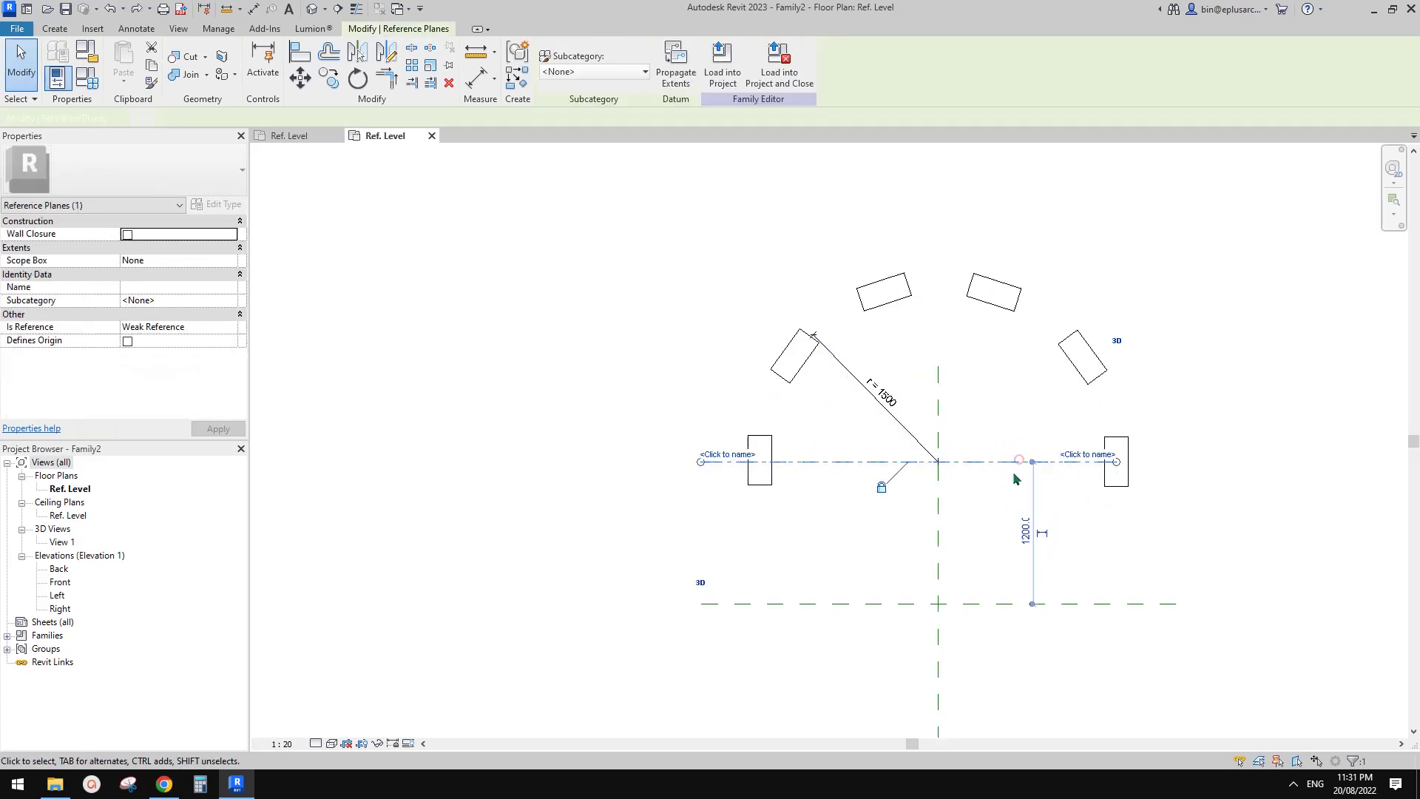
key("Delete")
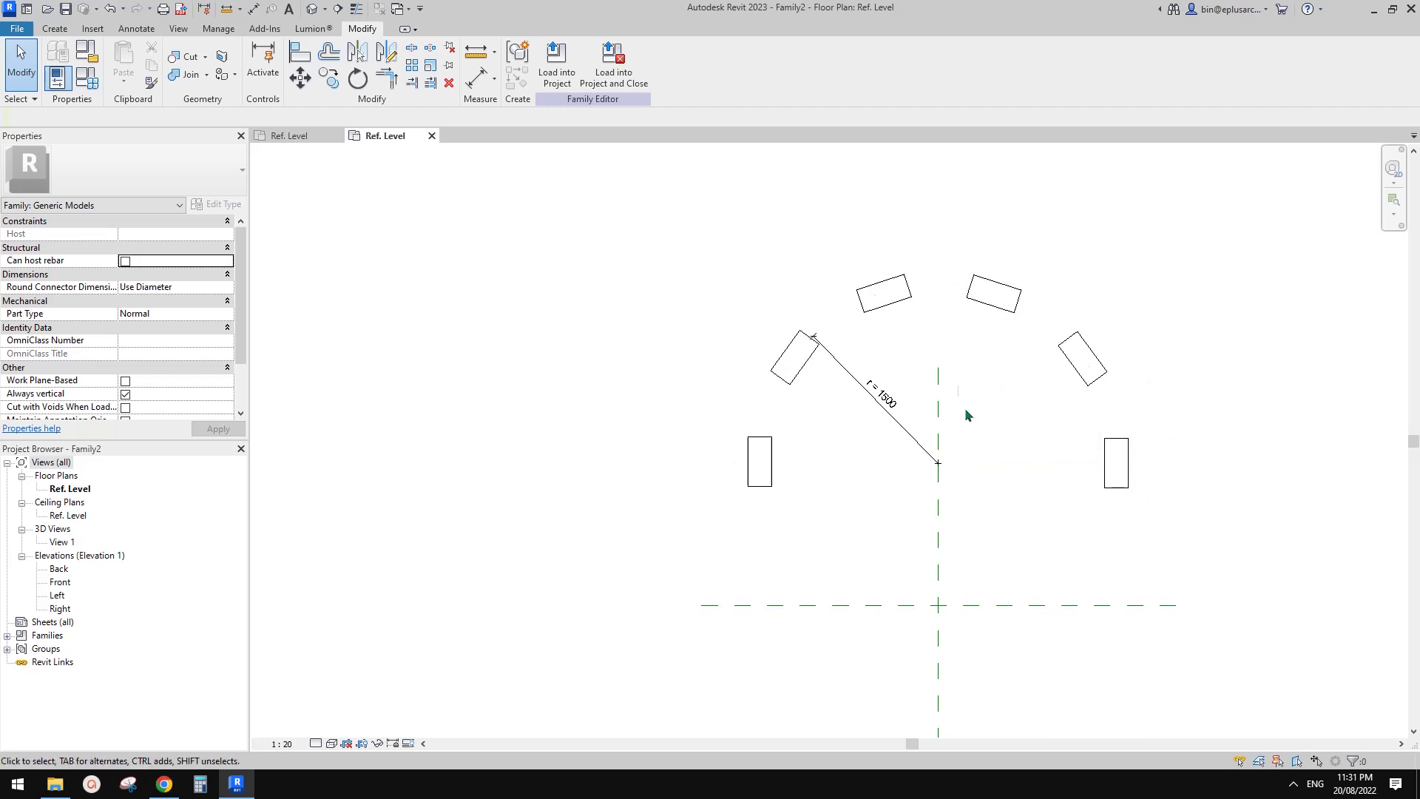
Move the whole array with its radial dimension straight down so its centre sits on the remaining horizontal reference plane
left_click_drag(647, 218, 1118, 511)
key("m")
key("v")
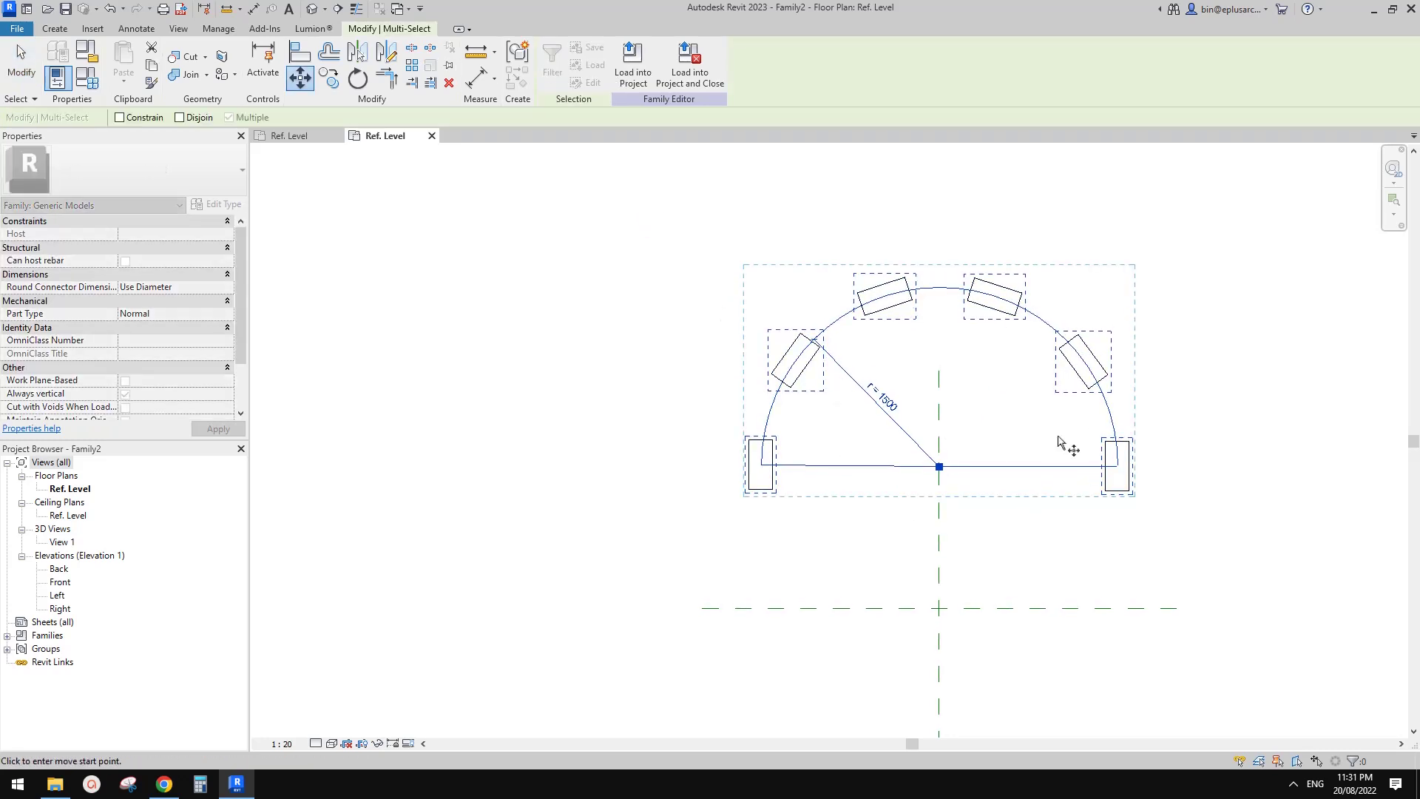
left_click(1030, 467)
left_click(1027, 608)
key("Escape")
middle_click_drag(1067, 579, 1127, 469)
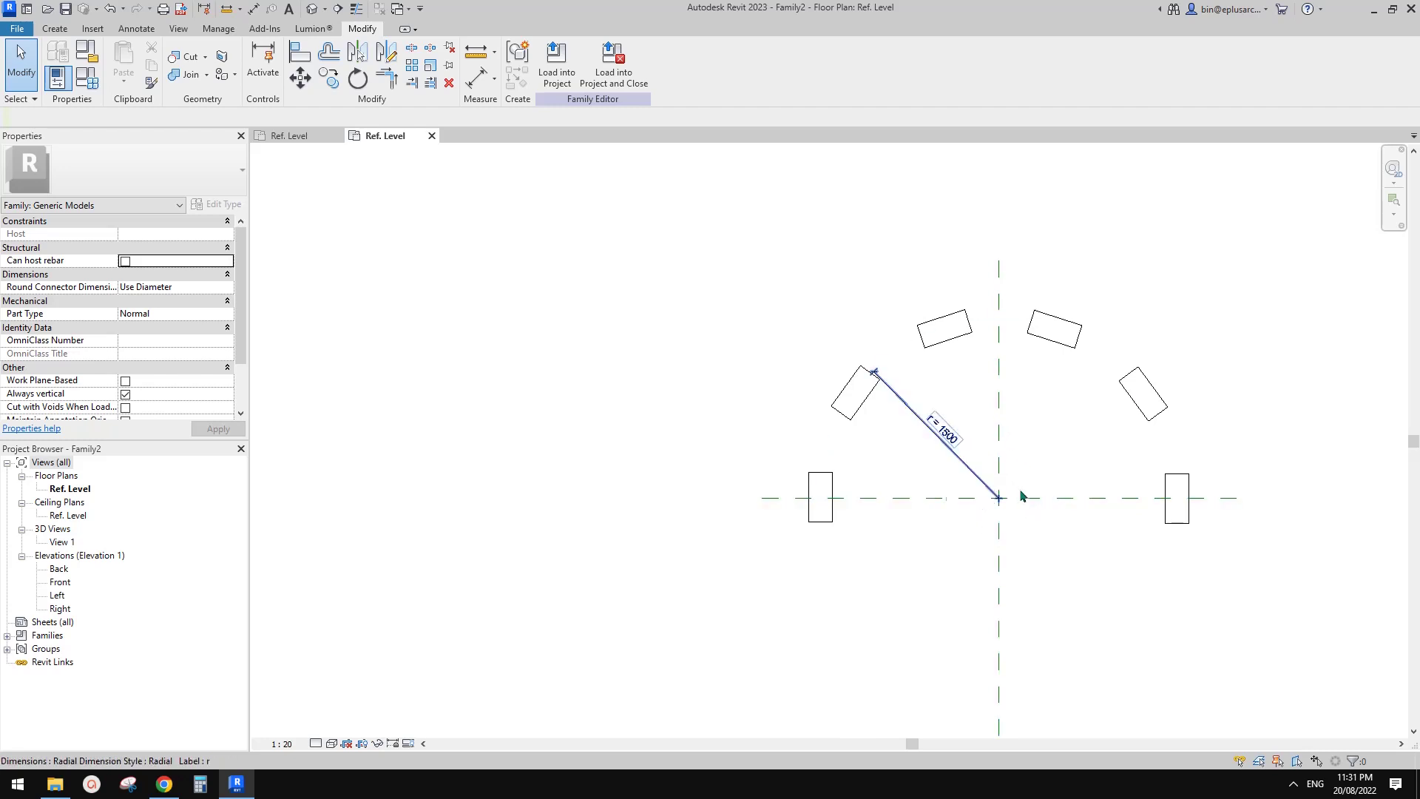
middle_click_drag(1171, 517, 1159, 520)
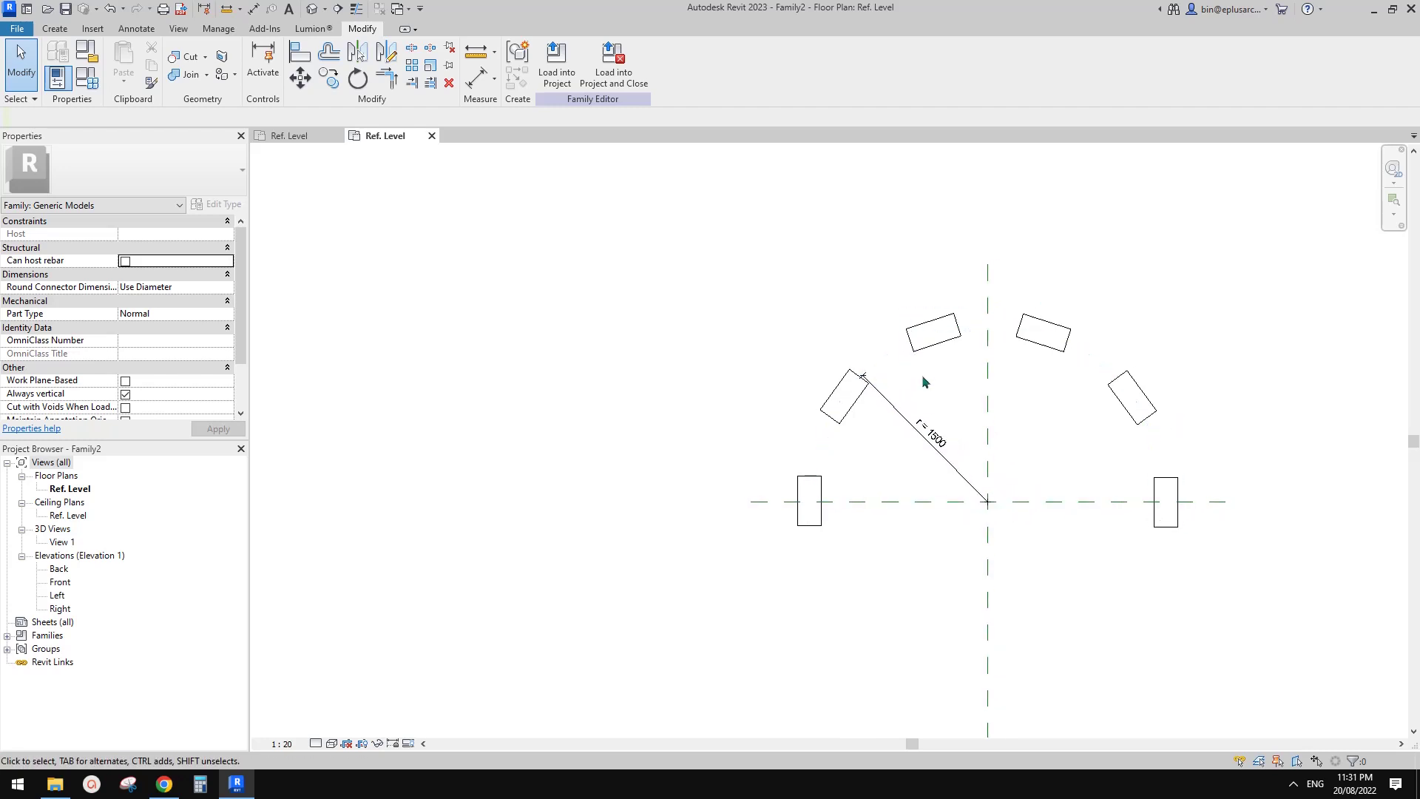
middle_click_drag(984, 477, 1044, 482)
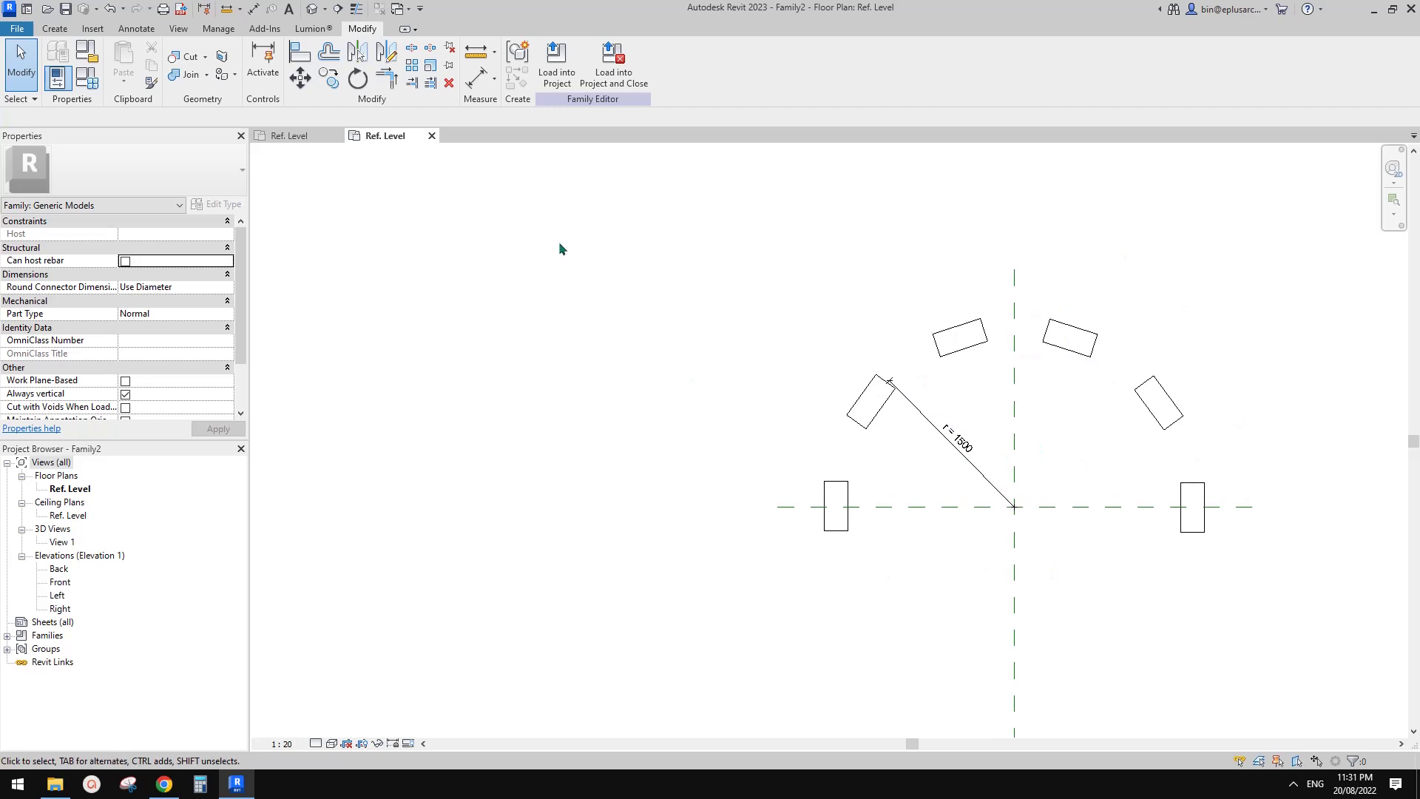
Delete the ofs parameter from the family types and confirm its removal
left_click(101, 85)
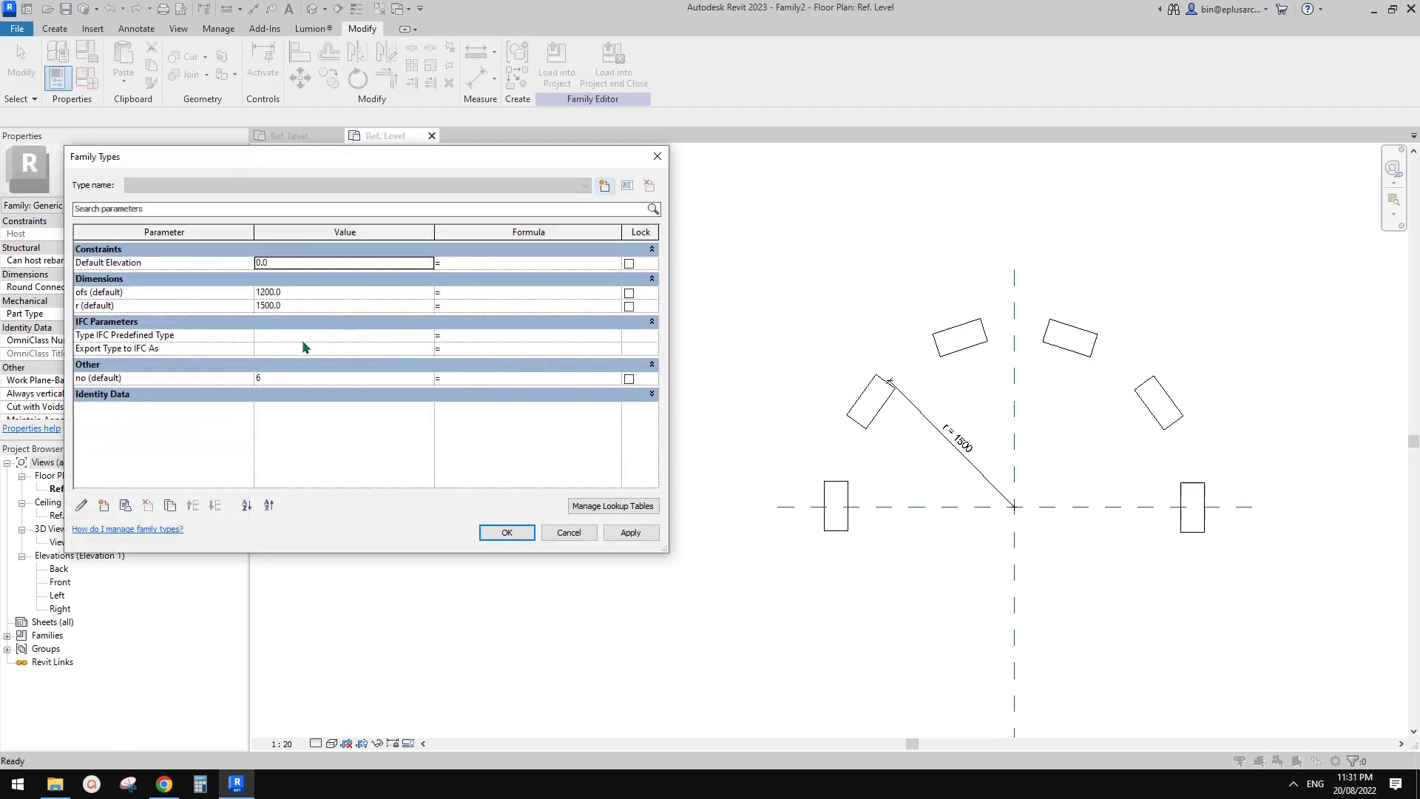
left_click(111, 292)
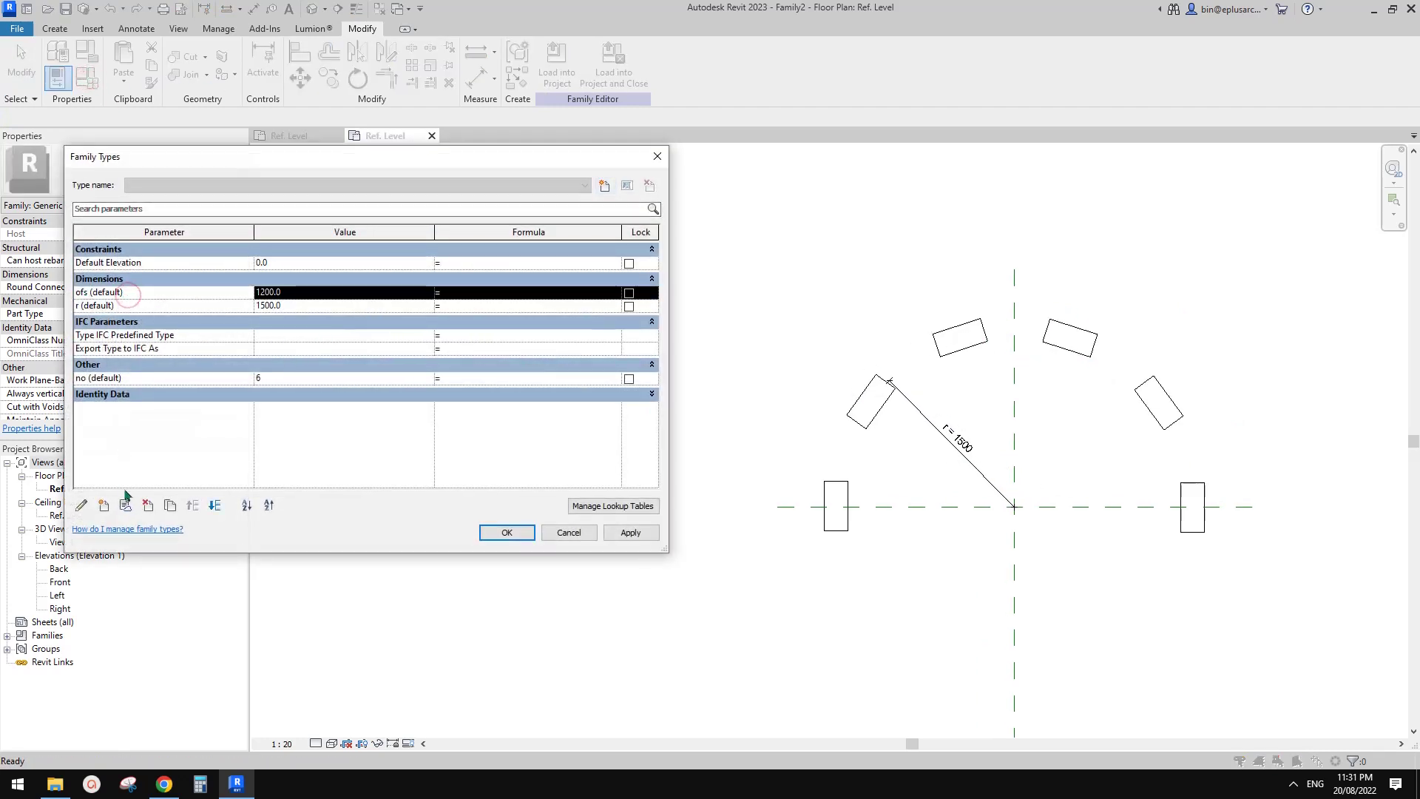
left_click(148, 506)
left_click(743, 391)
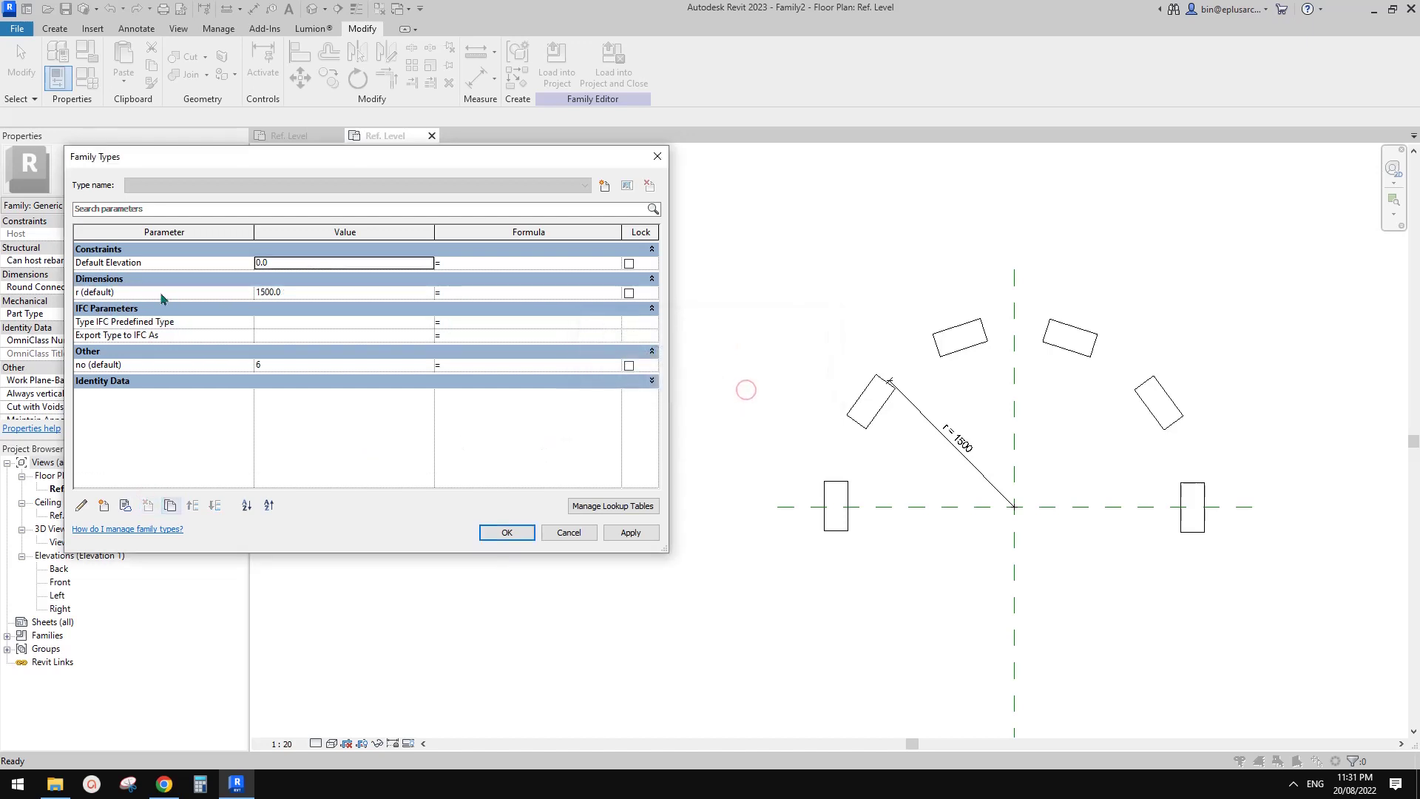
Set the r parameter to 1200 and the no parameter to 5 in the family types
left_click(327, 296)
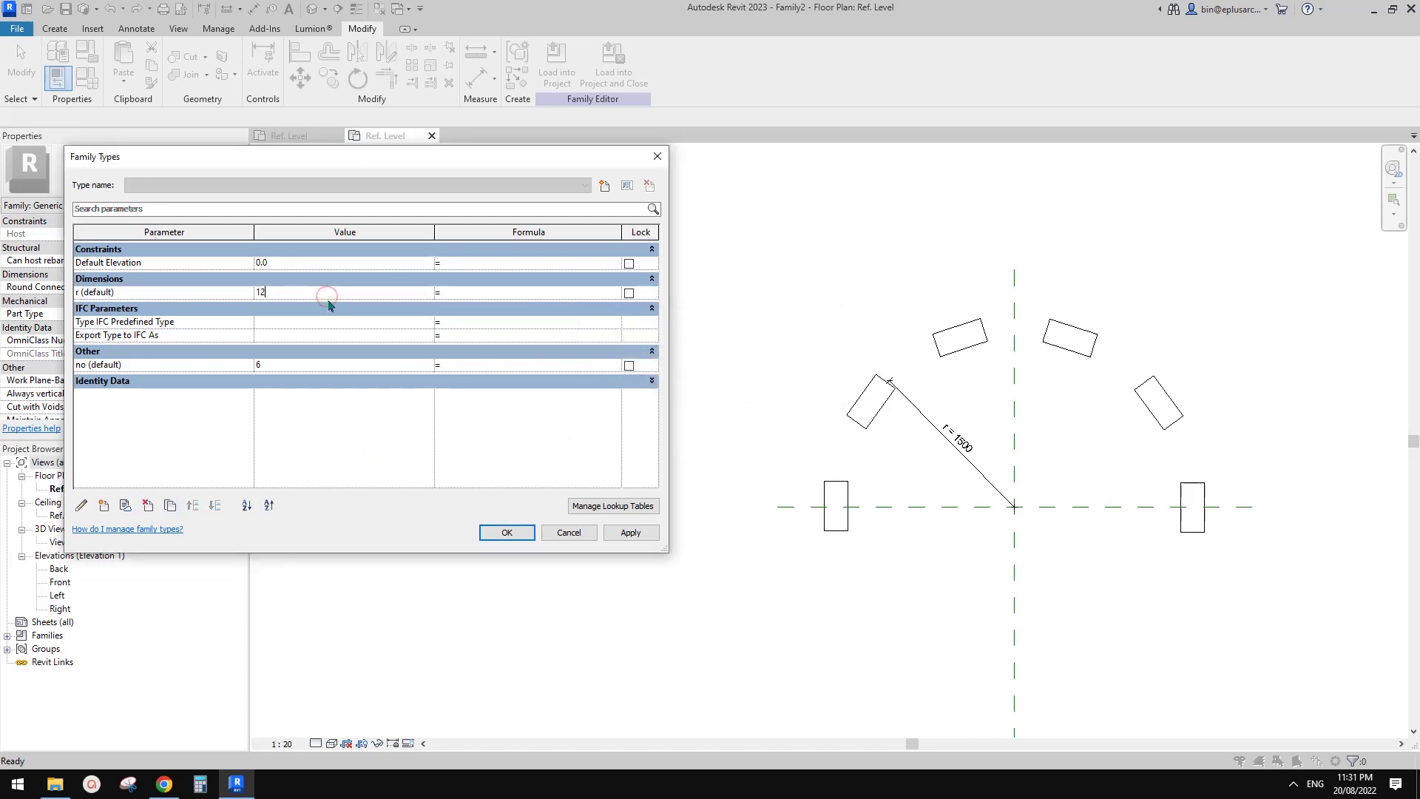
left_click(614, 533)
left_click(337, 365)
left_click(626, 527)
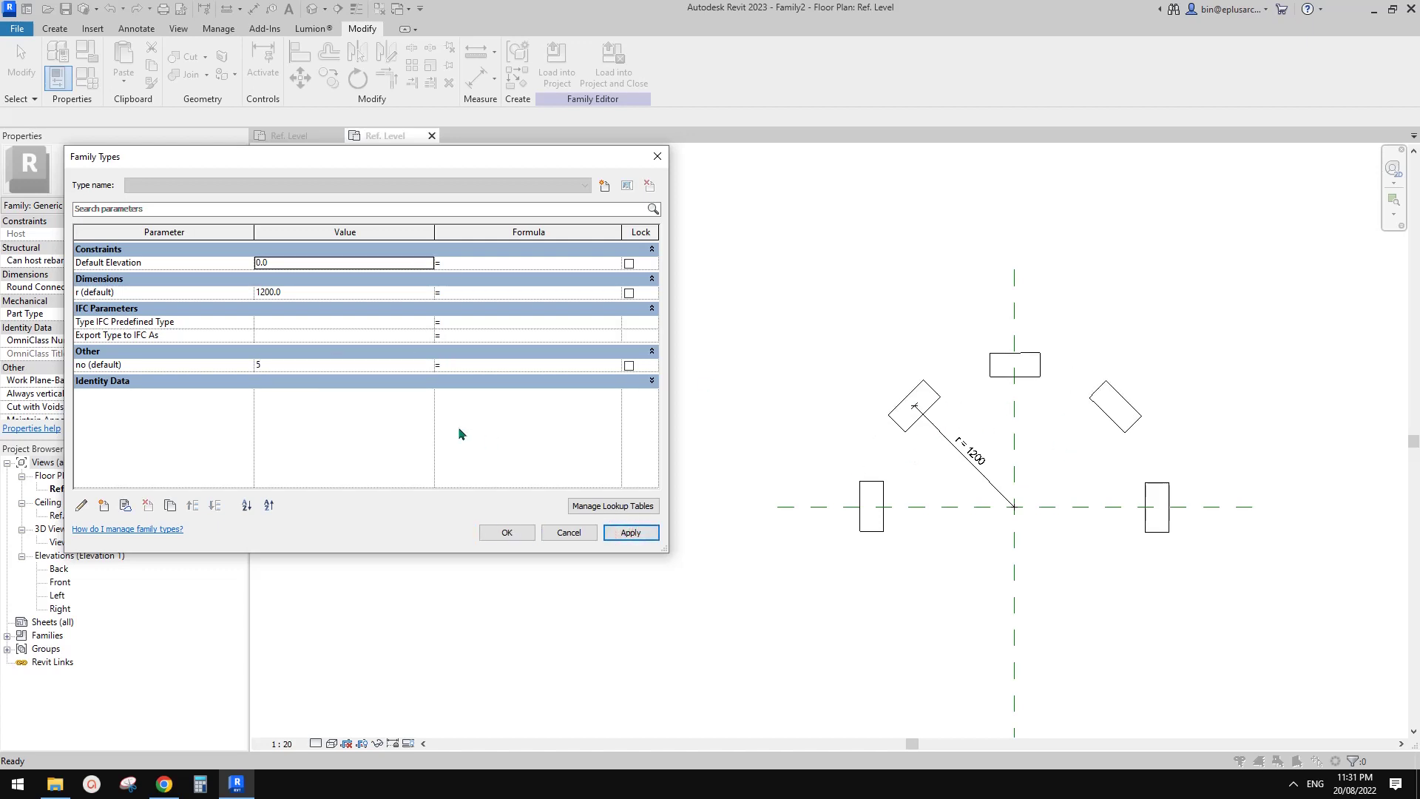
left_click(507, 532)
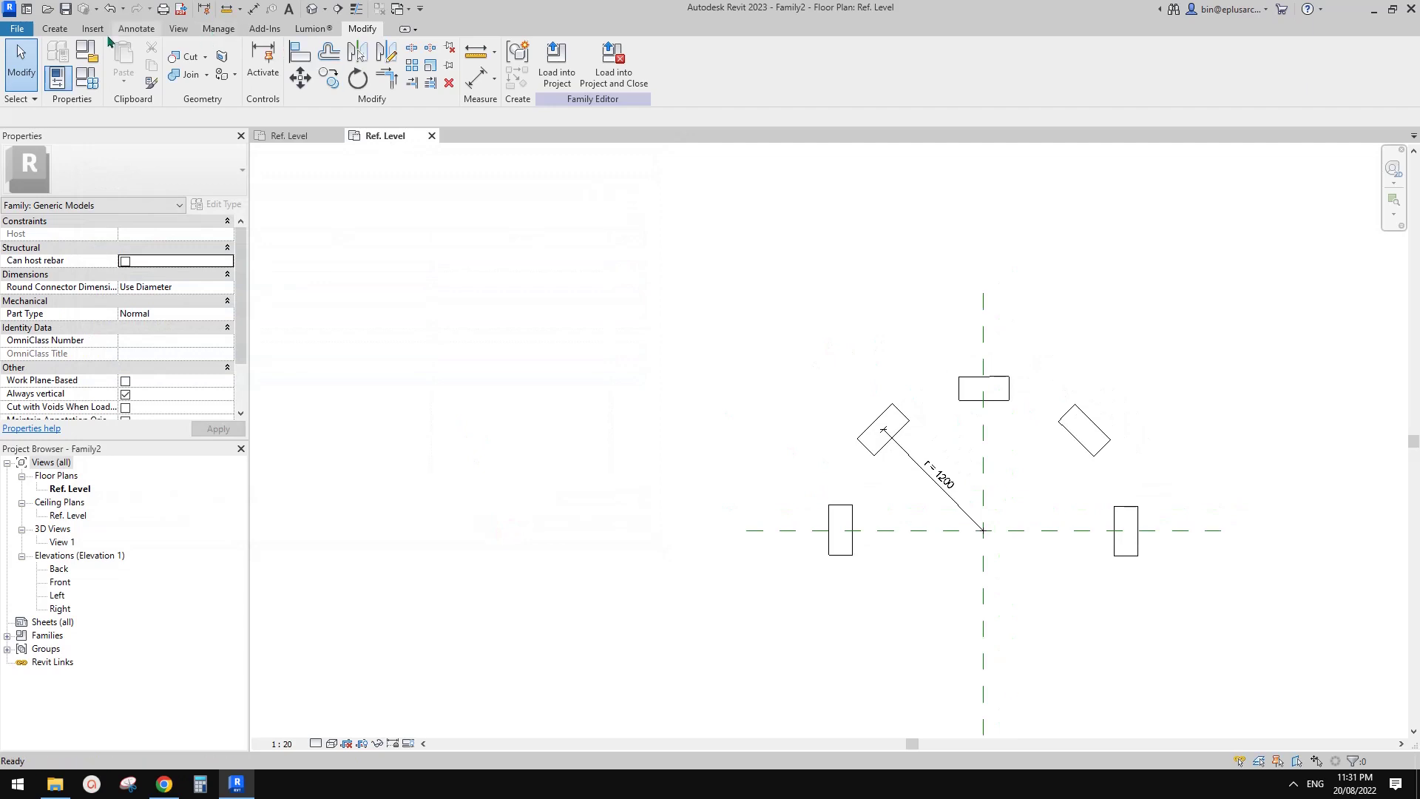
Create a new generic model family to host the array family
left_click(16, 29)
mouse_move(95, 97)
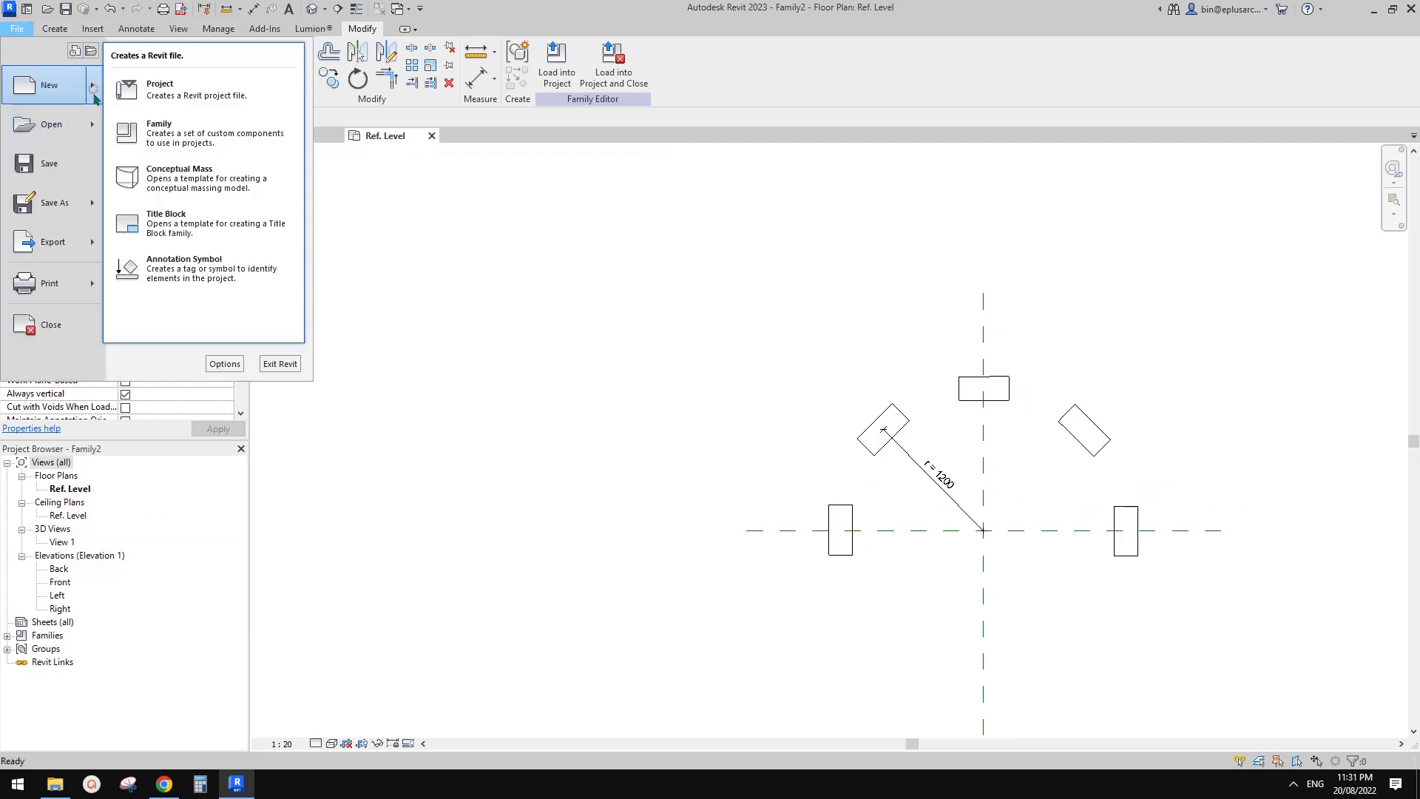
left_click(186, 130)
scroll(830, 406, "down", 10)
left_click(547, 414)
left_click(827, 614)
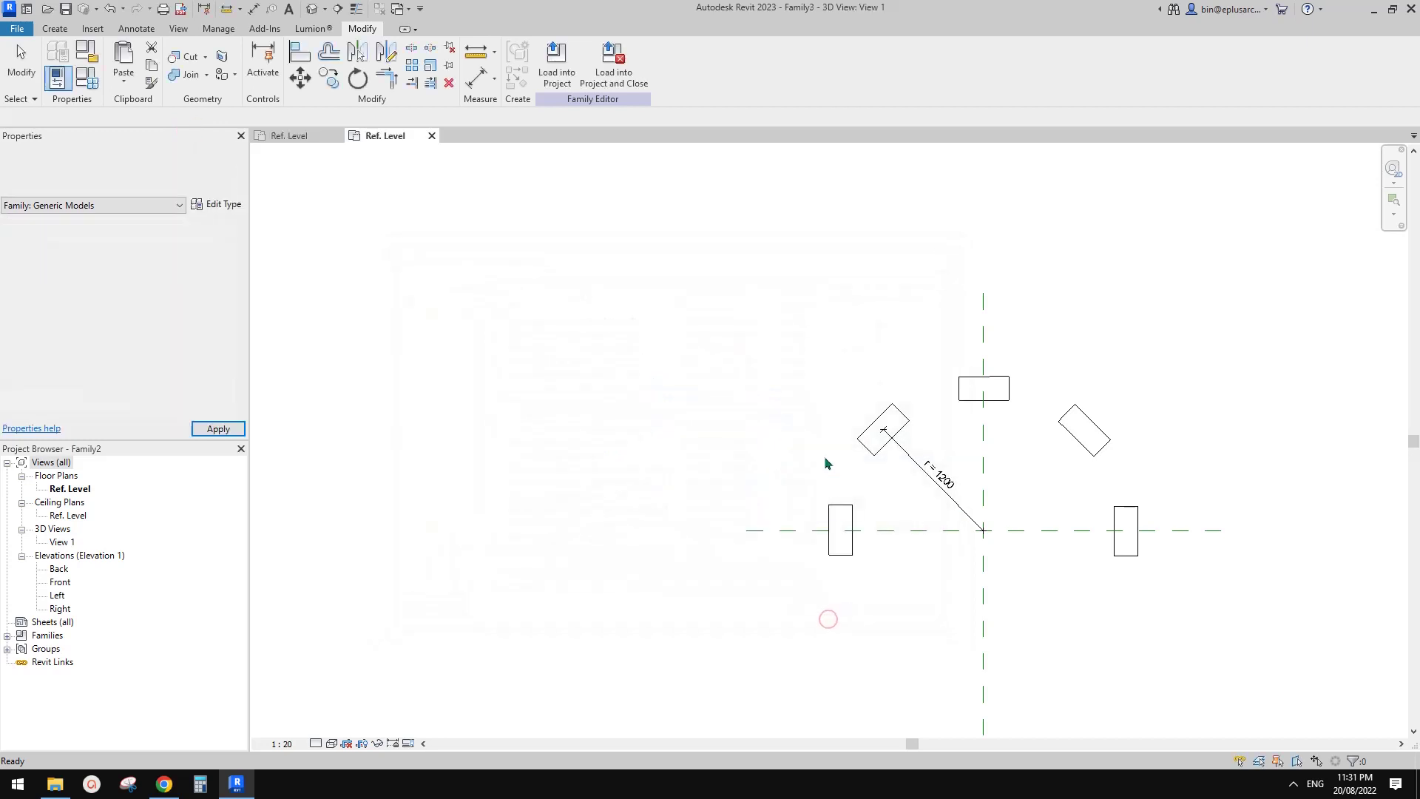
Return to the array family's Ref. Level view and load the family into Family3
left_click(380, 9)
left_click(386, 134)
left_click(562, 71)
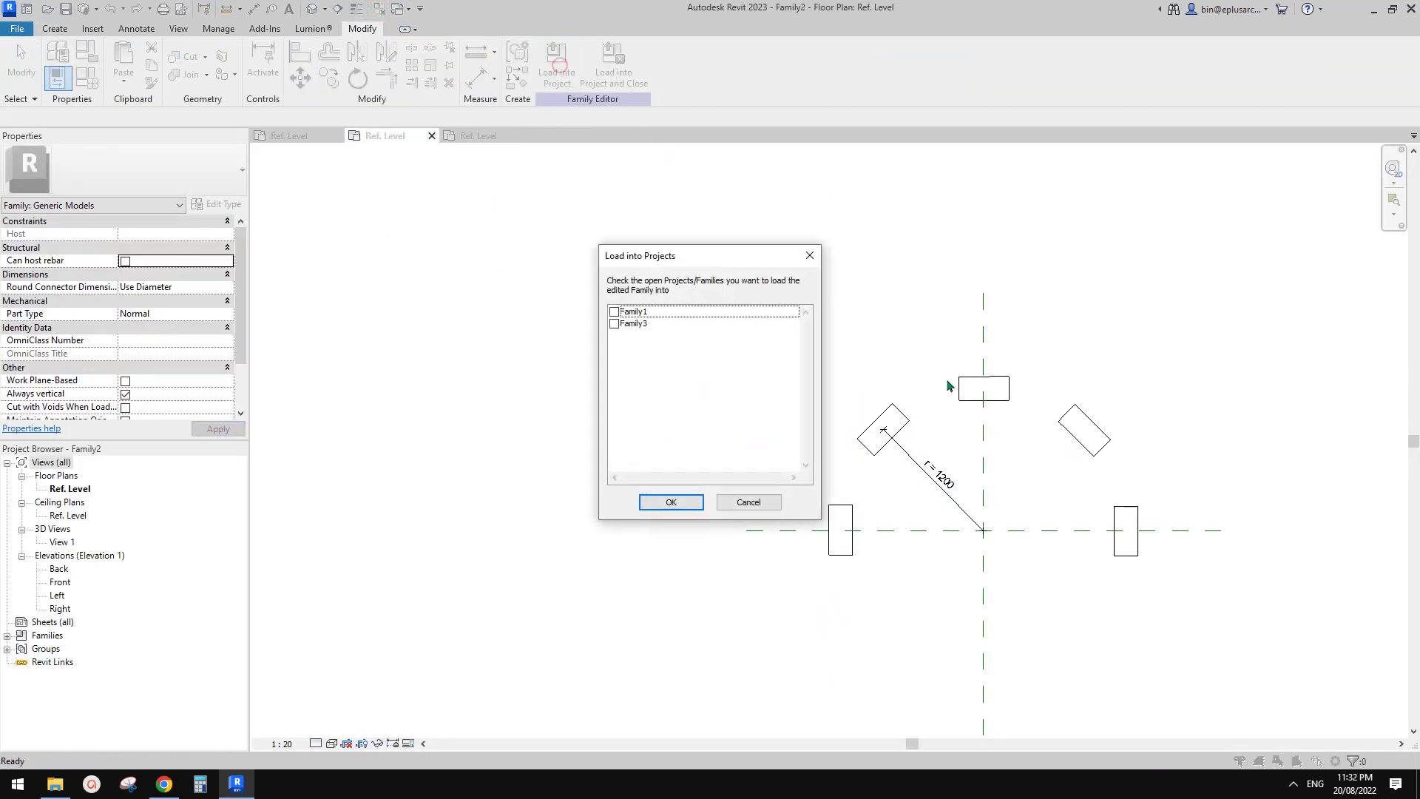
left_click(614, 324)
left_click(671, 502)
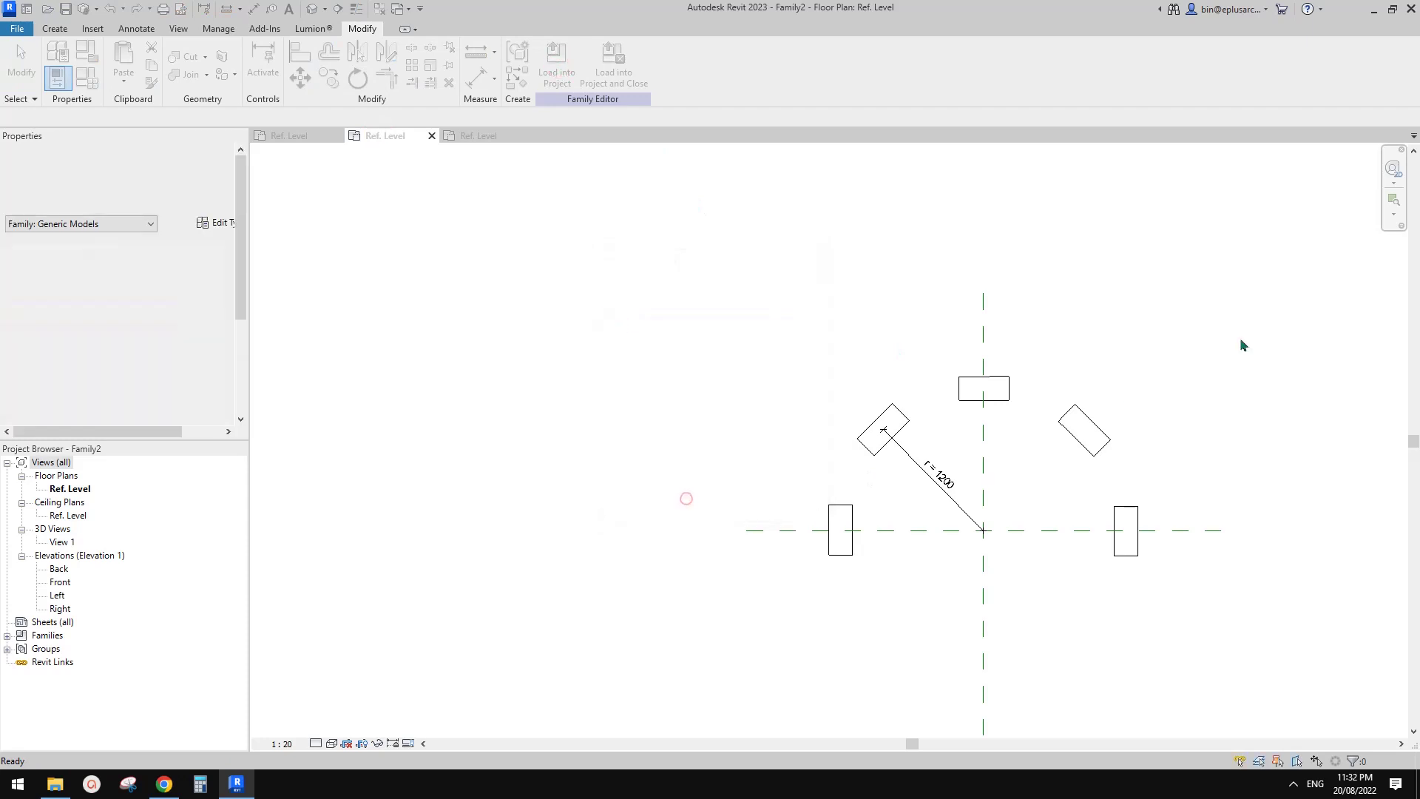
Place one instance of Family2 centred on the vertical reference plane, about 1280 mm above the horizontal one
left_click(834, 288)
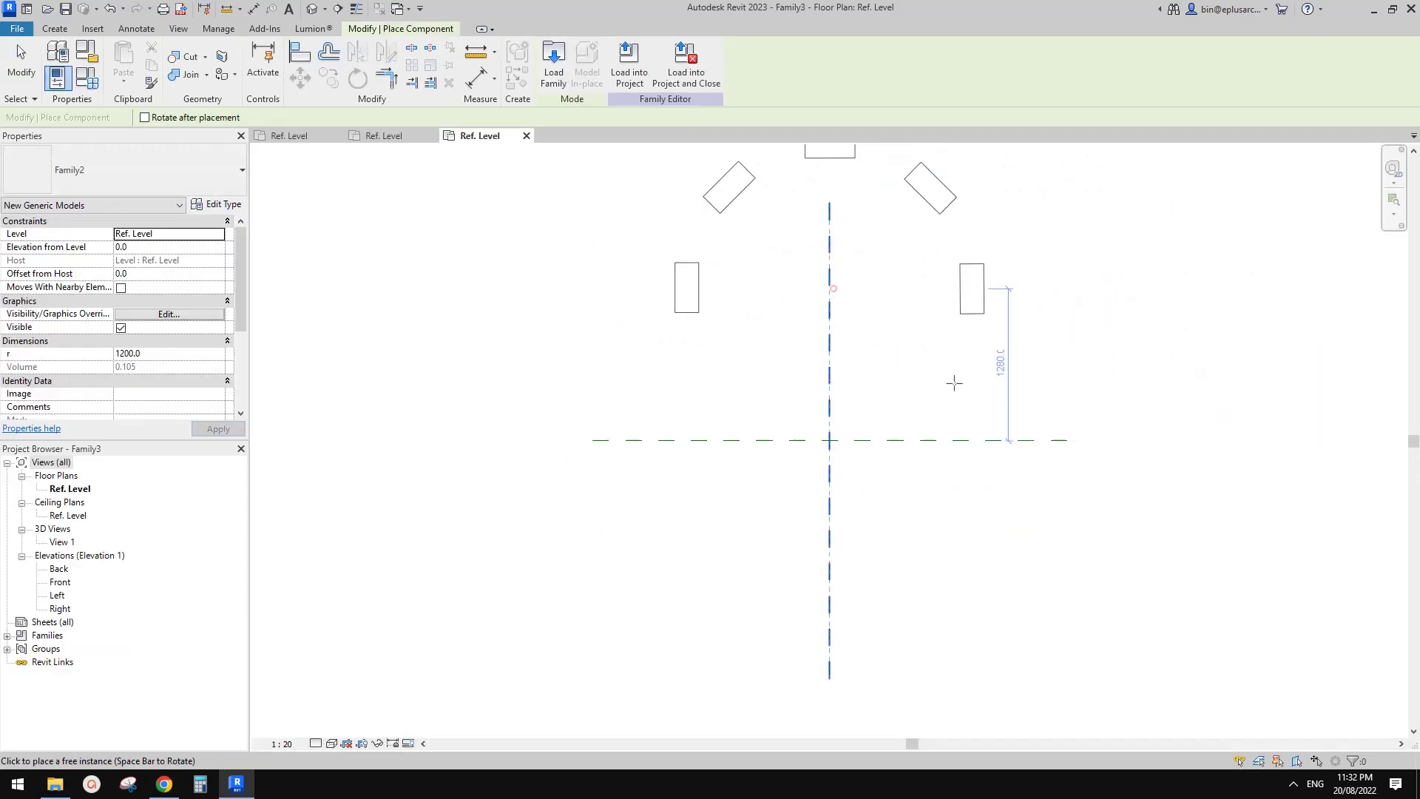
key("Escape")
key("Escape")
Draw a horizontal reference plane between the placed array's end boxes and the existing horizontal reference plane
middle_click_drag(917, 380, 925, 427)
key("r")
key("p")
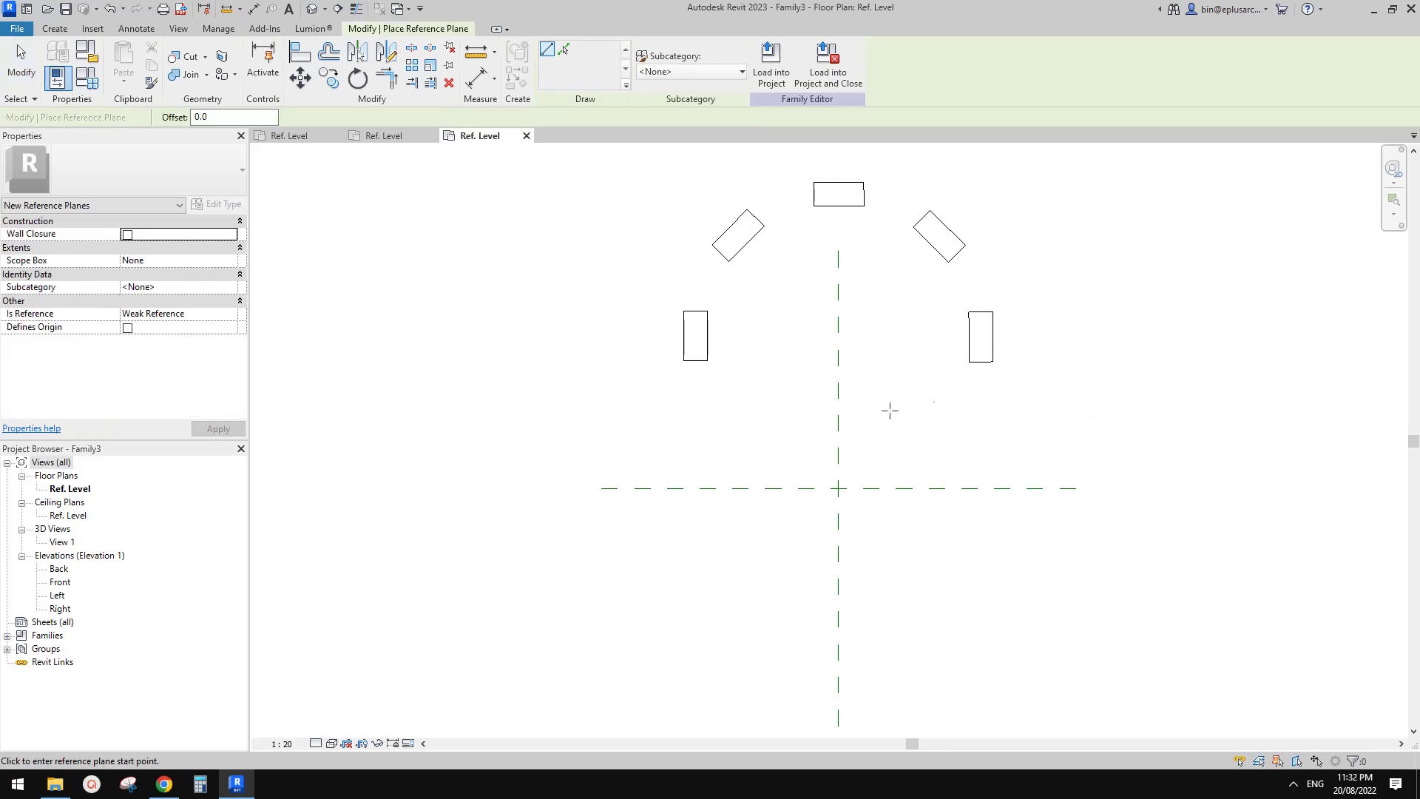
left_click(1010, 400)
left_click(663, 401)
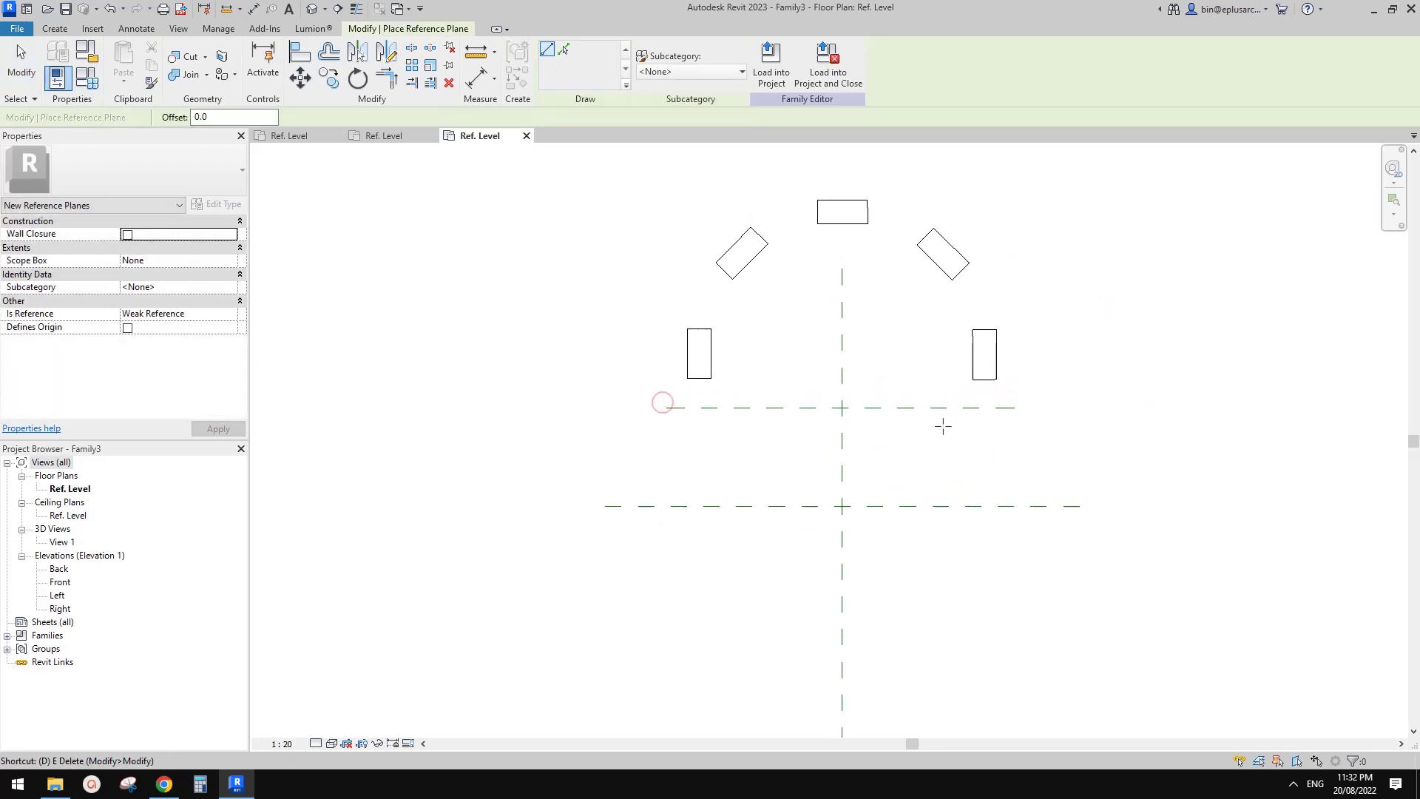
Dimension the distance between the new horizontal reference plane and the original horizontal reference plane
key("d")
key("i")
left_click(972, 407)
left_click(976, 506)
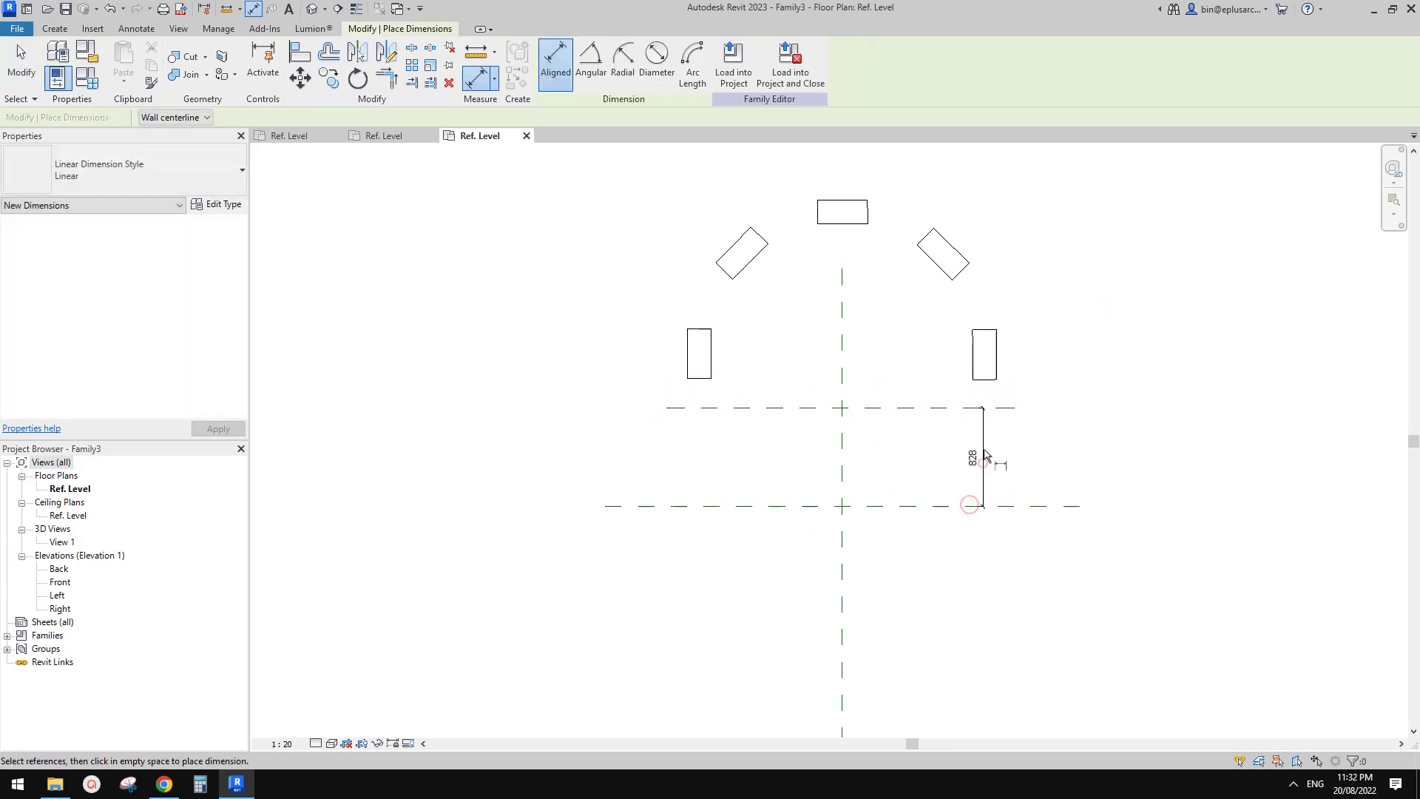
left_click(982, 453)
key("Escape")
Label the dimension between the two horizontal reference planes with a new instance parameter named ofs
left_click(697, 62)
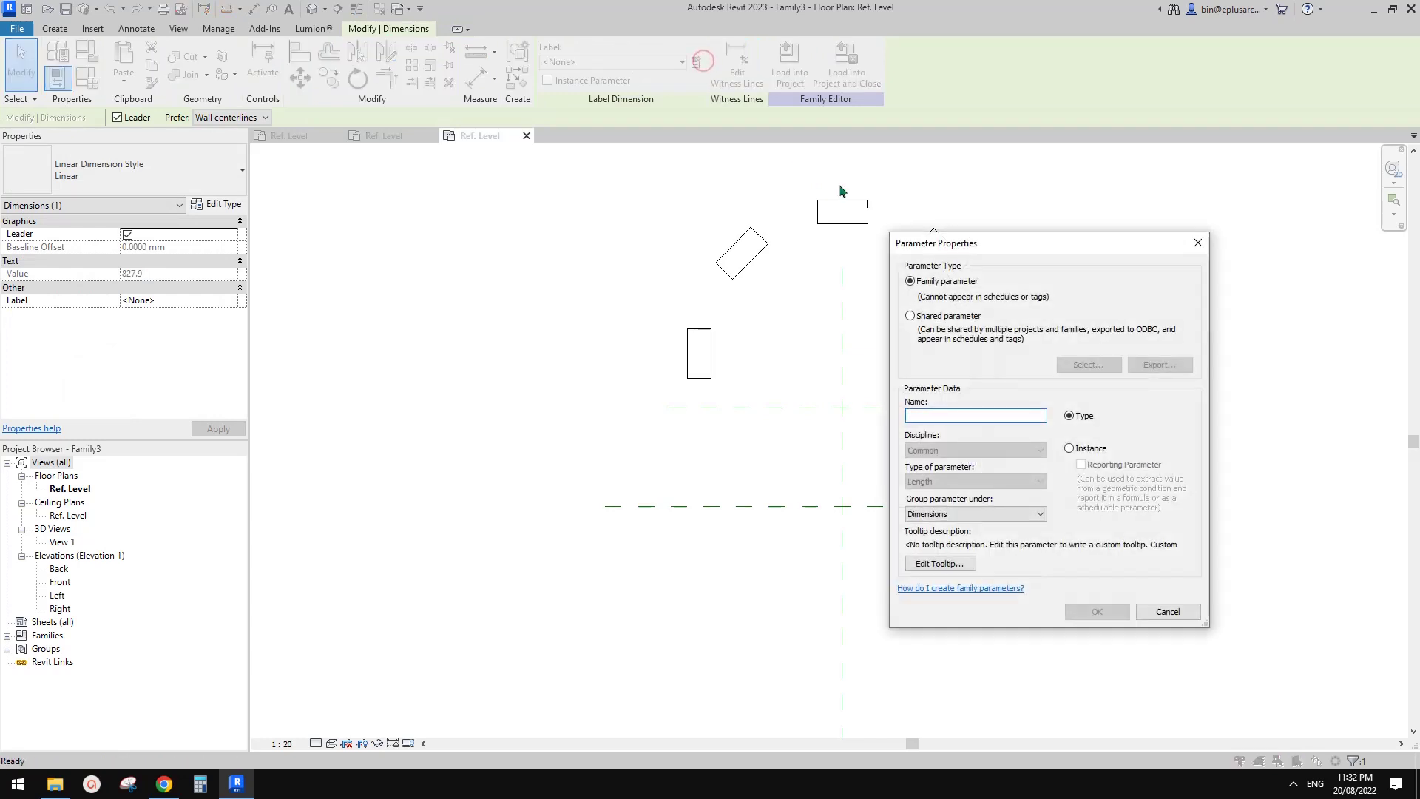
type("ofs")
left_click(1081, 449)
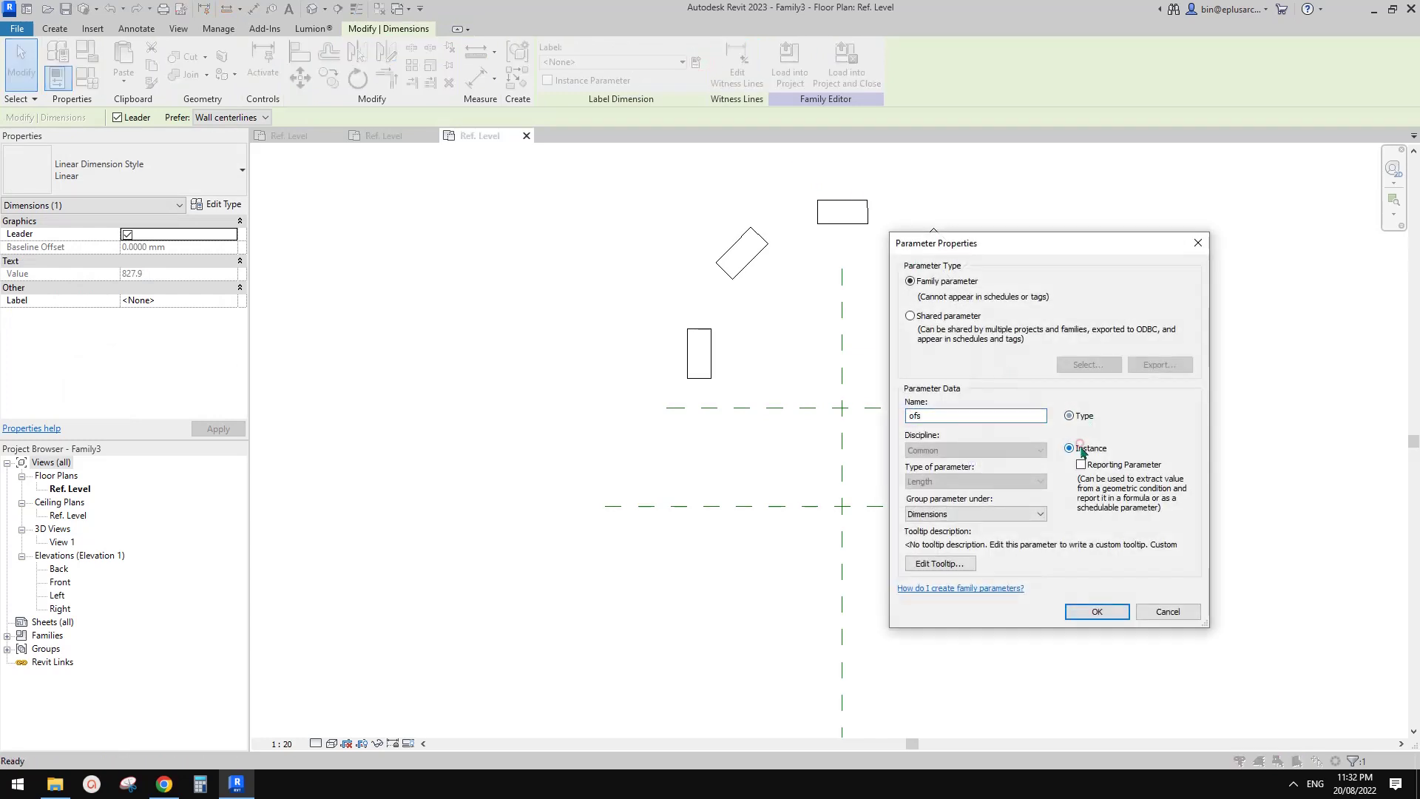
left_click(1096, 611)
key("Escape")
Align the Family2 instance's front/back centre plane to the new horizontal reference plane and lock the alignment
key("a")
key("l")
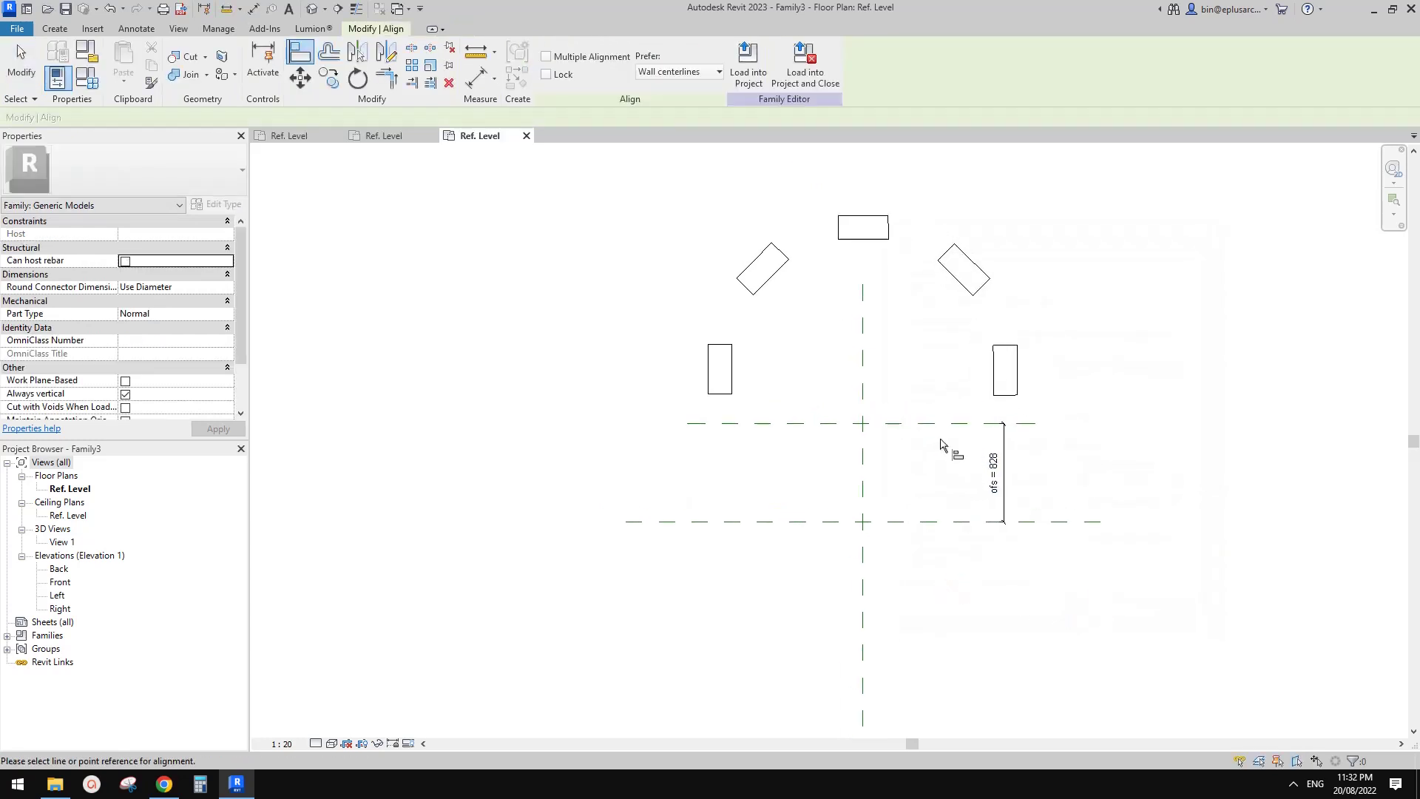
left_click(921, 425)
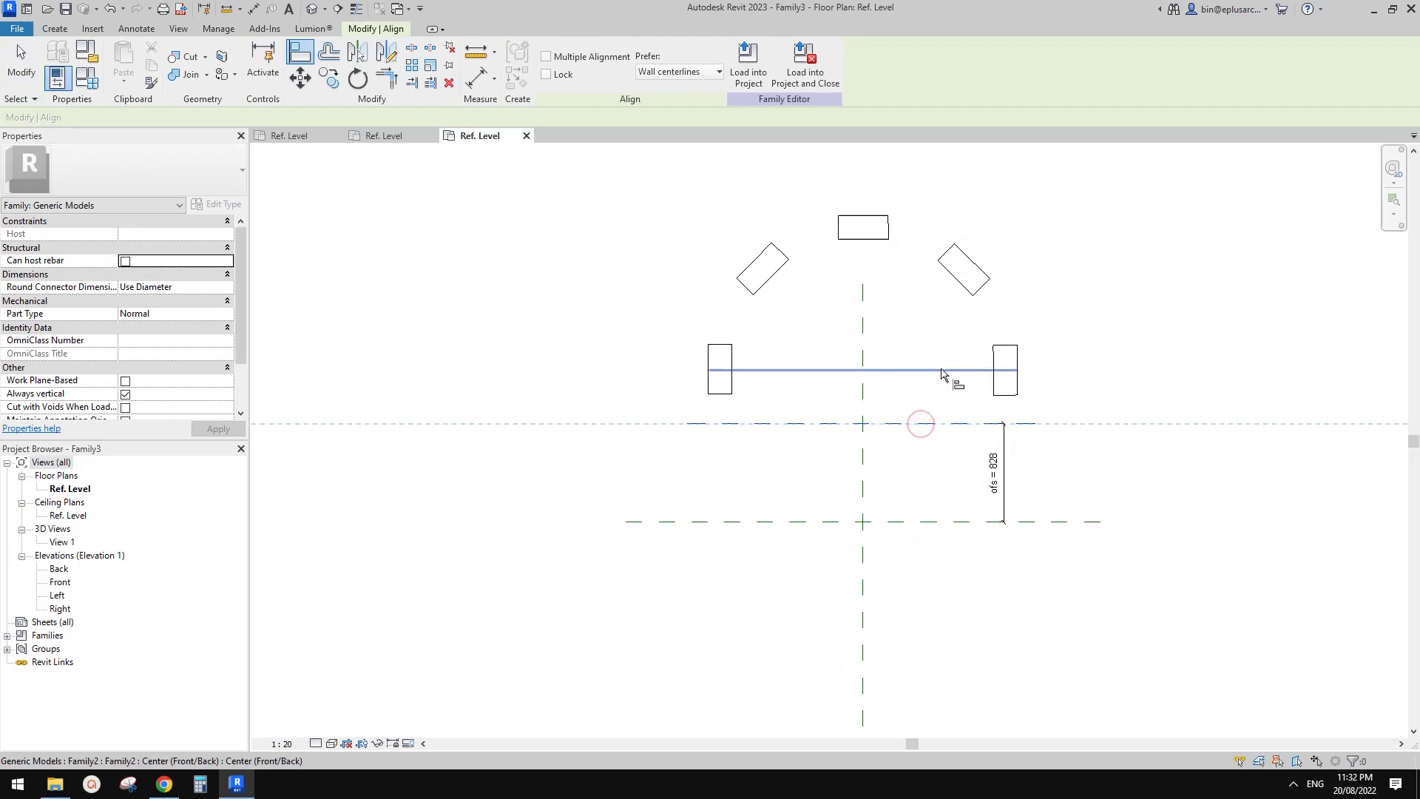
left_click(940, 369)
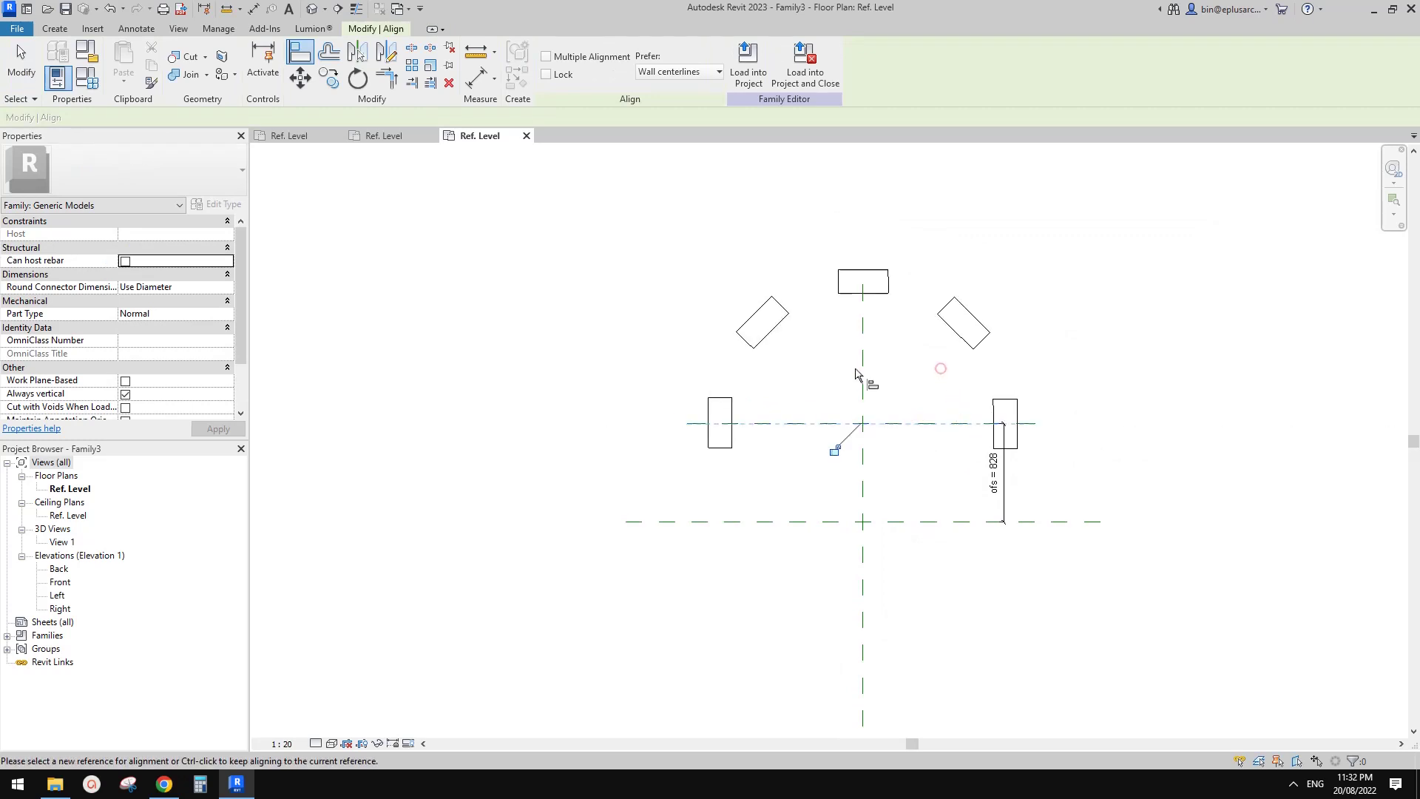
left_click(833, 449)
mouse_move(946, 457)
middle_mouse_down()
mouse_move(983, 453)
mouse_move(955, 455)
middle_mouse_up()
key("Escape")
key("Escape")
Associate the nested array's r parameter with a new instance family parameter named r
left_click(840, 332)
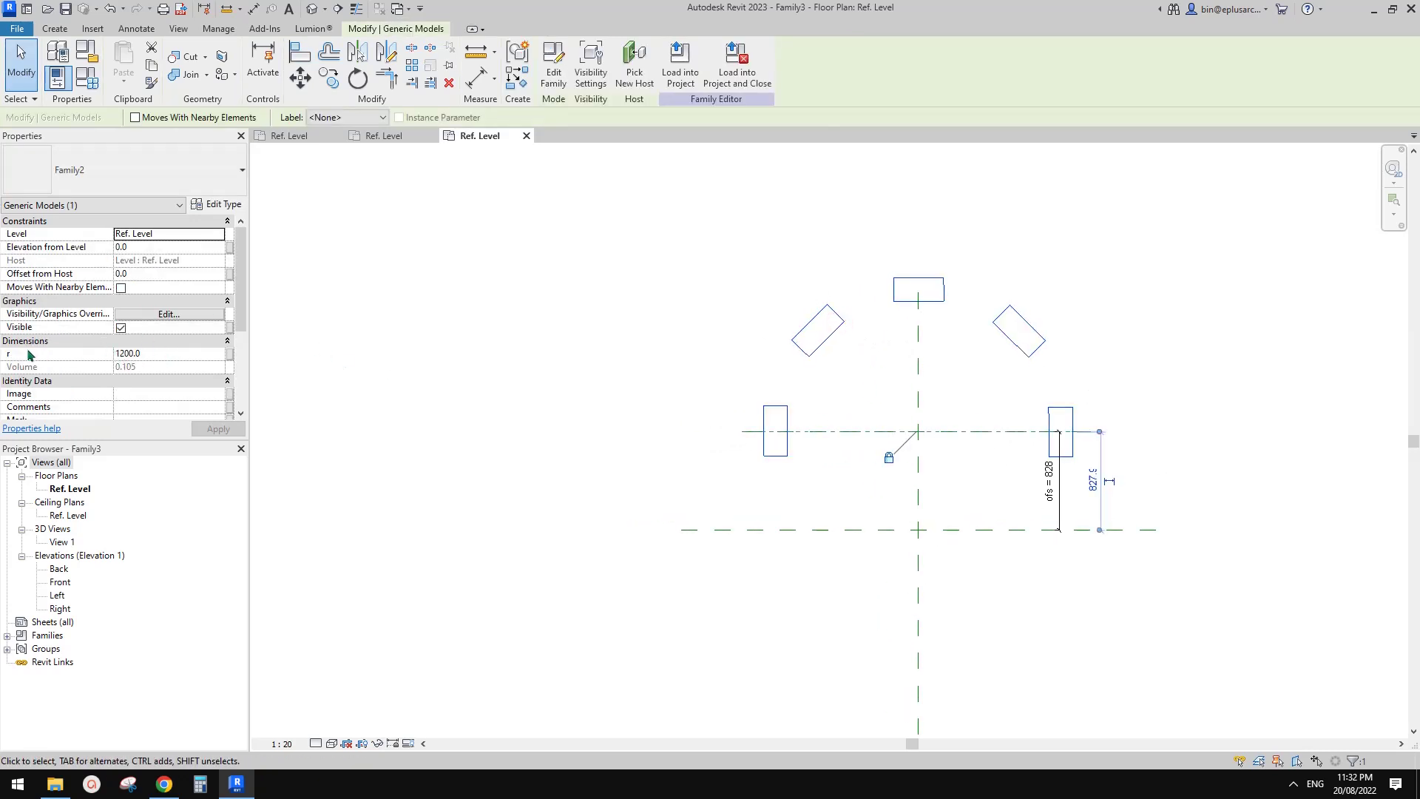
left_click_drag(244, 292, 220, 379)
left_click_drag(240, 321, 240, 241)
left_click(230, 353)
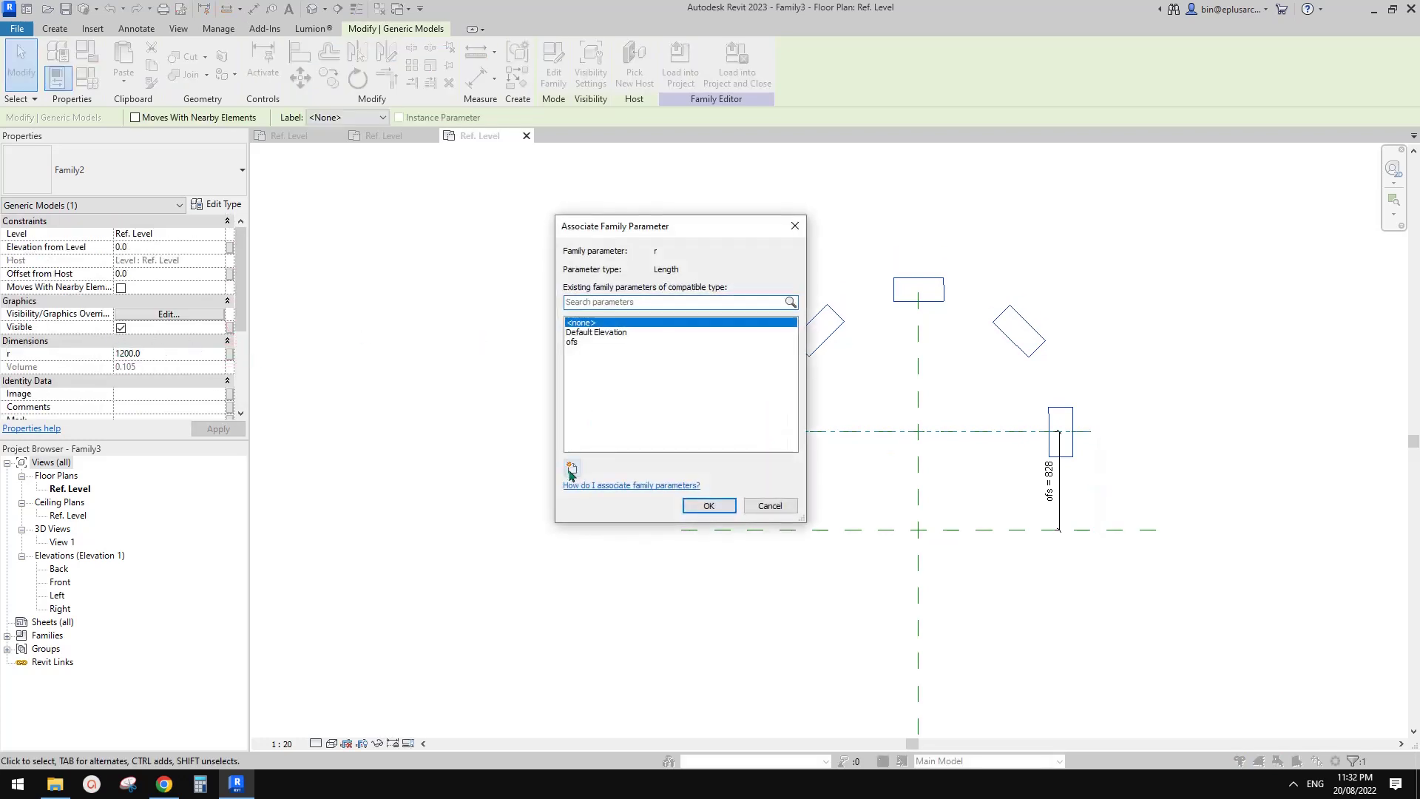
left_click(570, 468)
type("r")
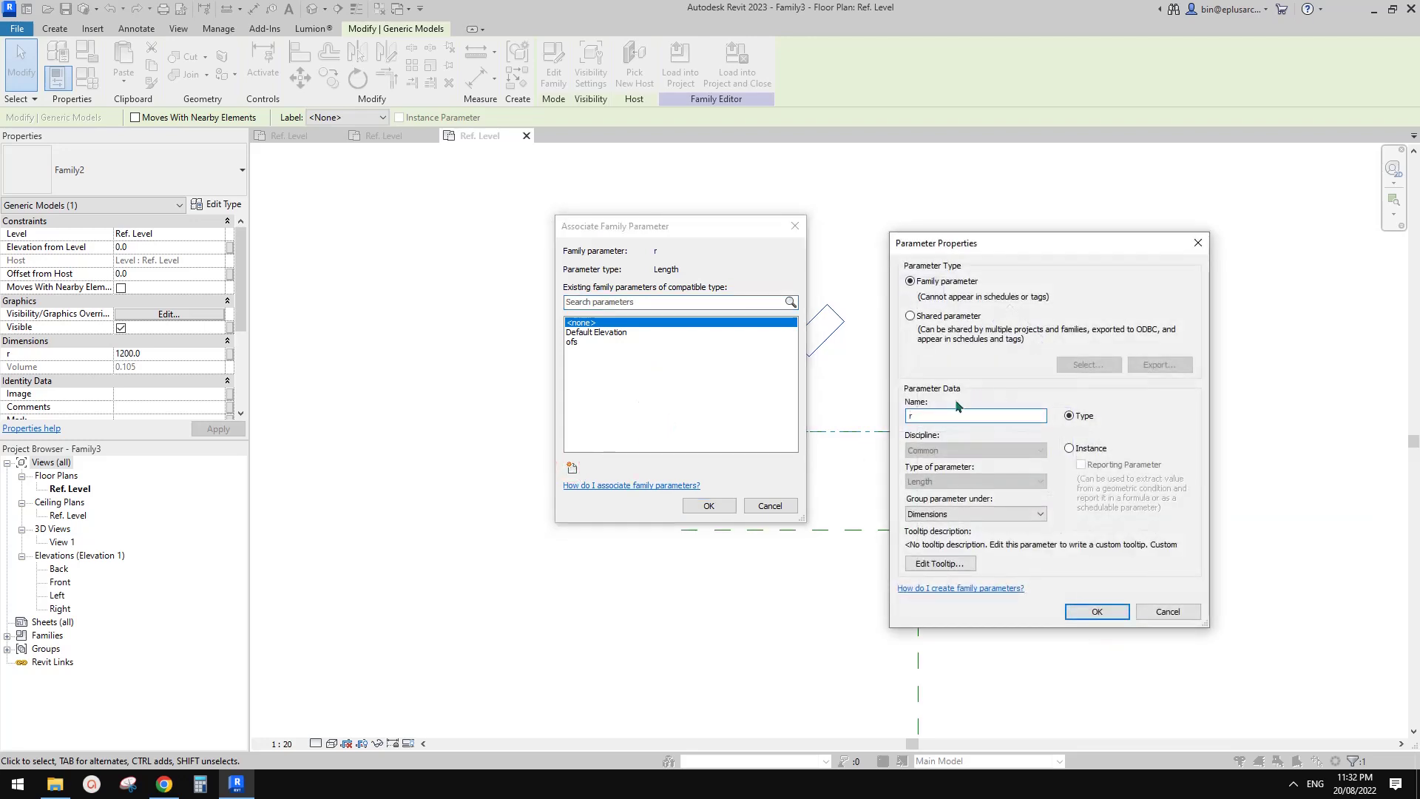
left_click(1069, 449)
left_click(1094, 612)
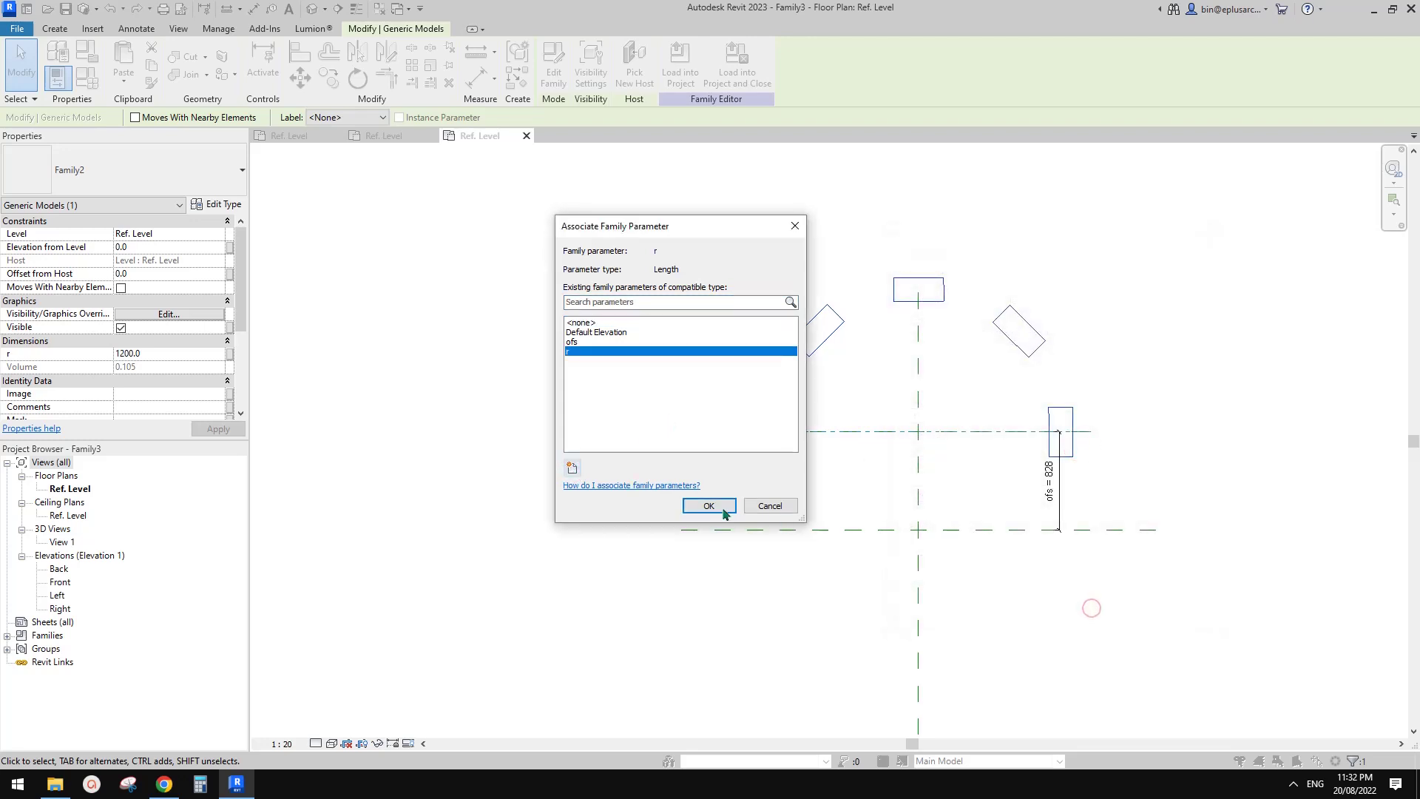
left_click(714, 506)
Associate the nested array's no parameter with a new instance family parameter named no
scroll(238, 374, "down", 3)
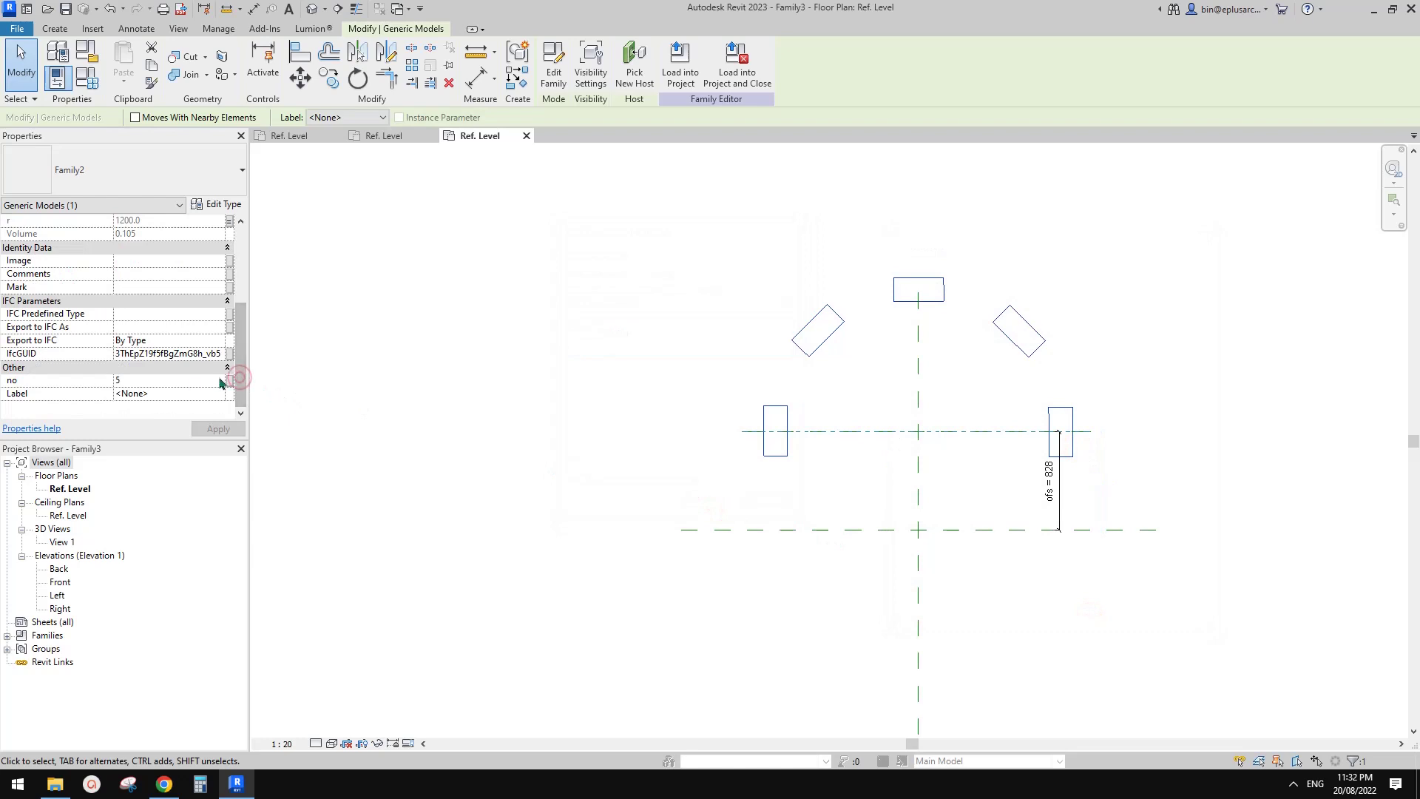
left_click(229, 380)
left_click(572, 467)
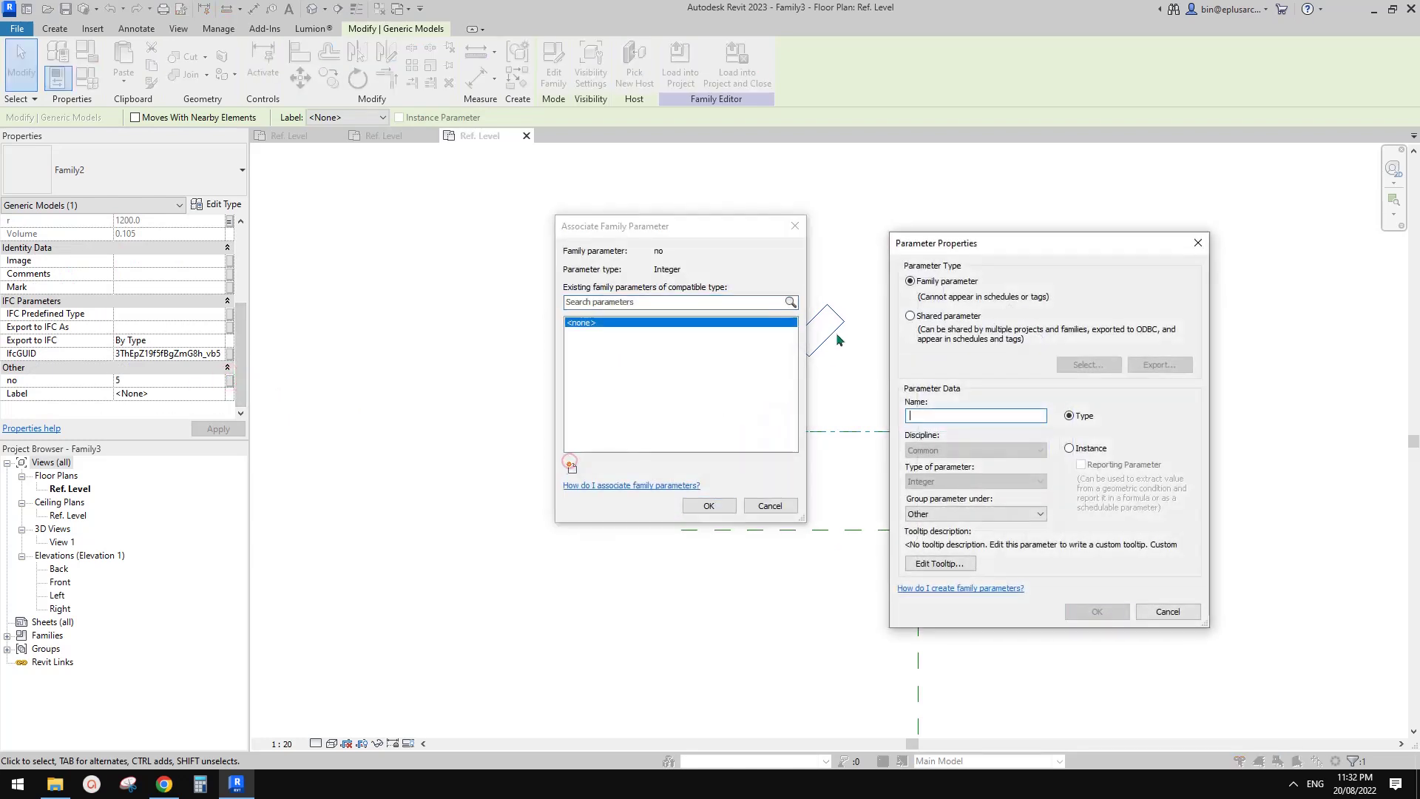
type("no.")
left_click(1069, 448)
left_click(1097, 611)
left_click(707, 505)
key("Escape")
In the host family's type parameters, set no. to 6 and r to 1500, applying each change
middle_click_drag(775, 435, 857, 458)
middle_click_drag(920, 324, 904, 325)
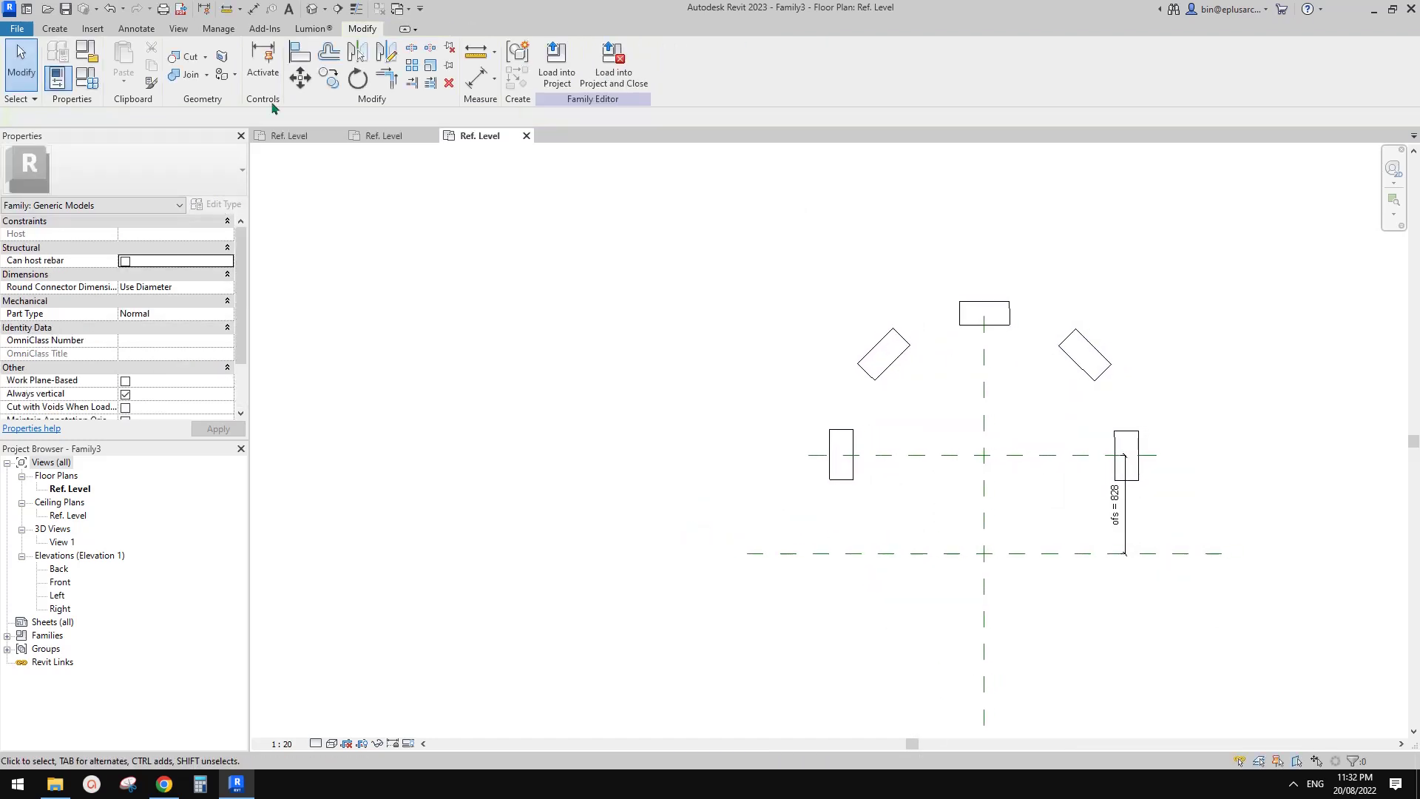
left_click(87, 77)
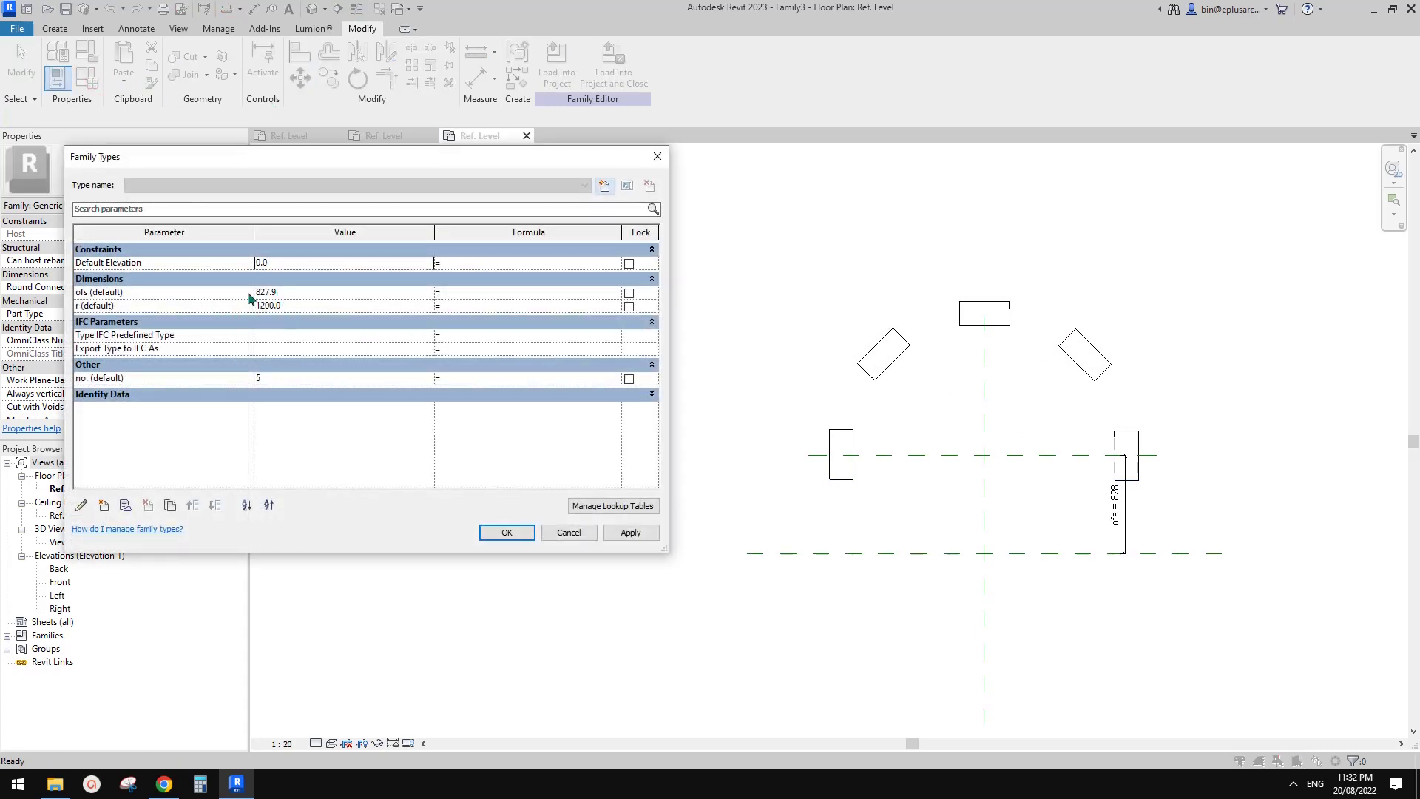
left_click(305, 378)
left_click(622, 538)
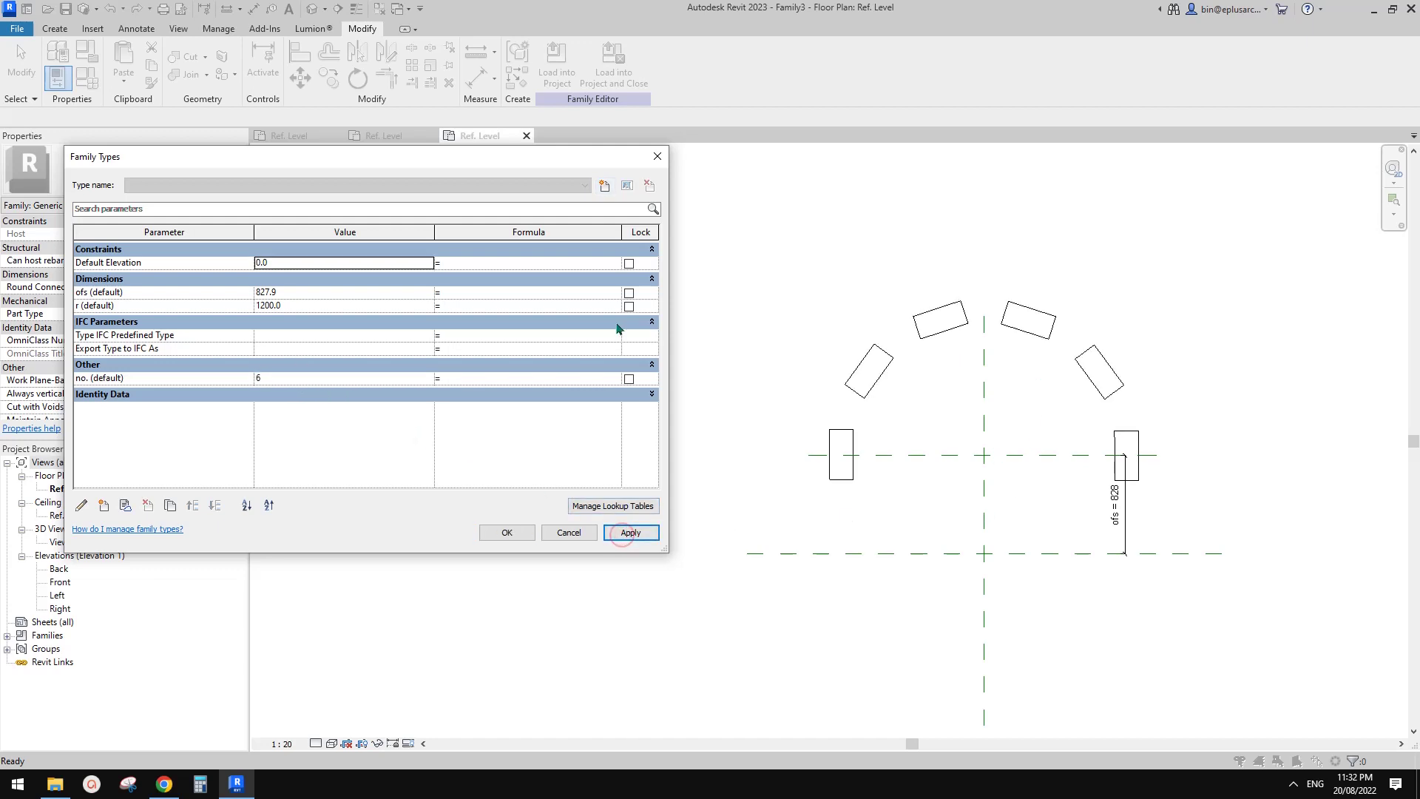
left_click(309, 304)
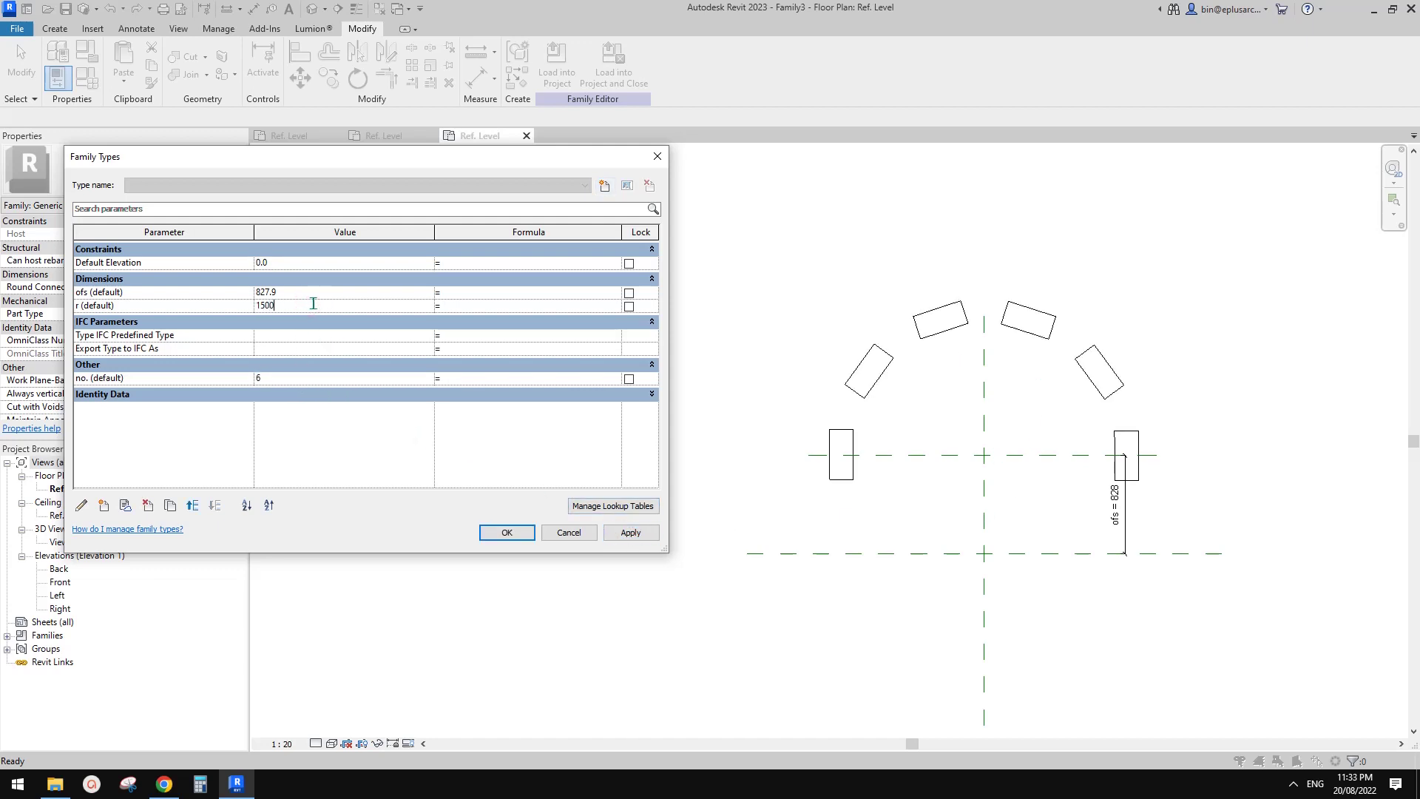
left_click(625, 531)
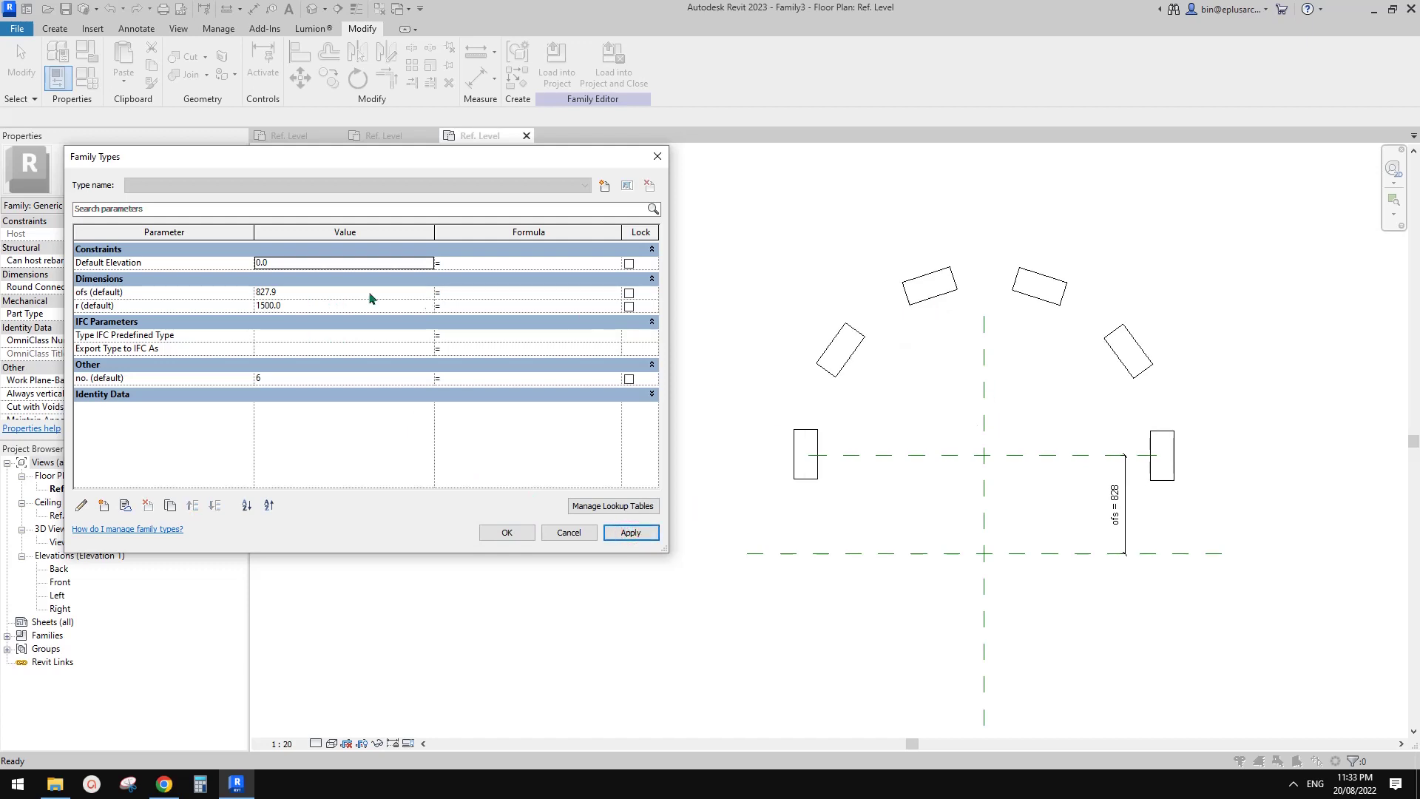
Set the host family's ofs parameter to 1200, apply it and close the family types
left_click(307, 293)
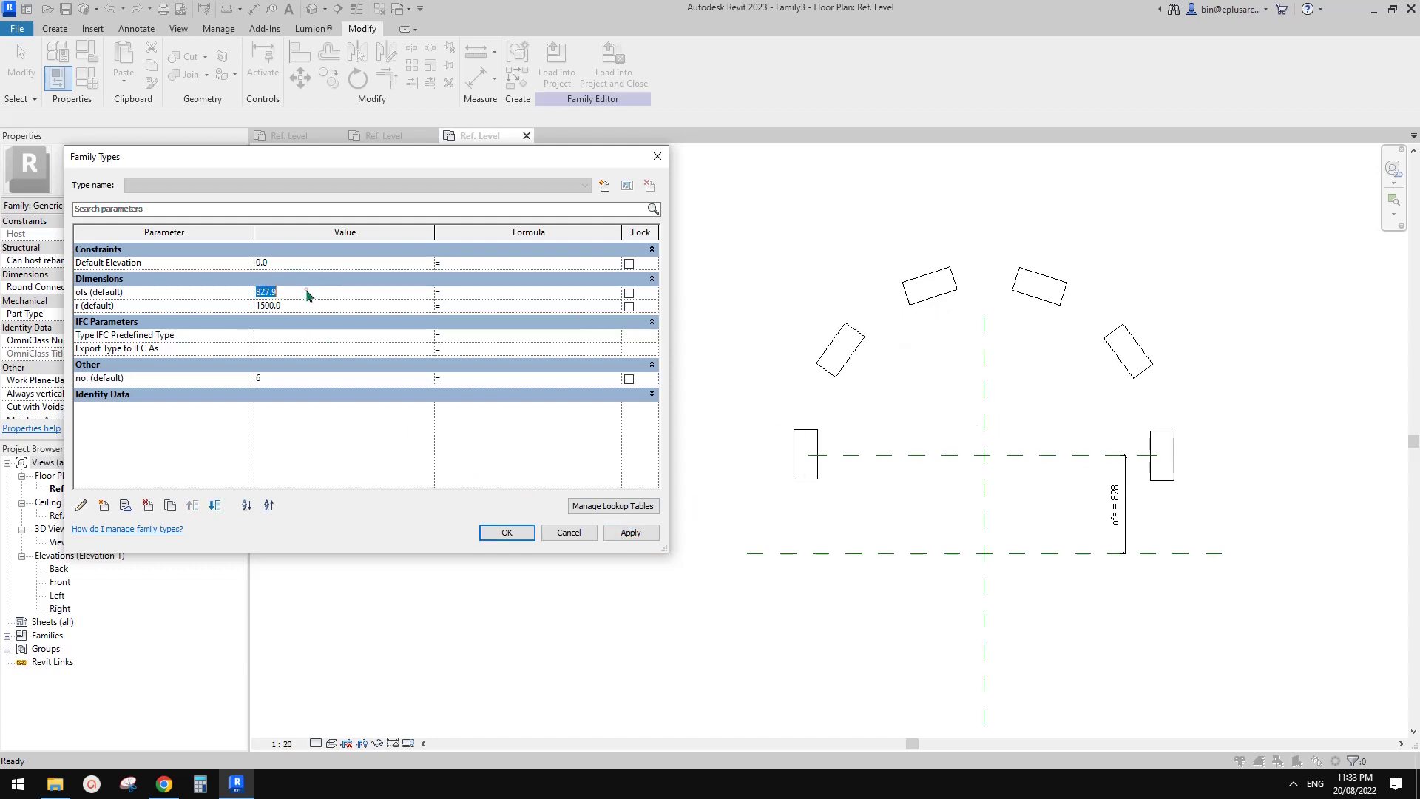
left_click(630, 532)
left_click(507, 533)
scroll(703, 443, "down", 2)
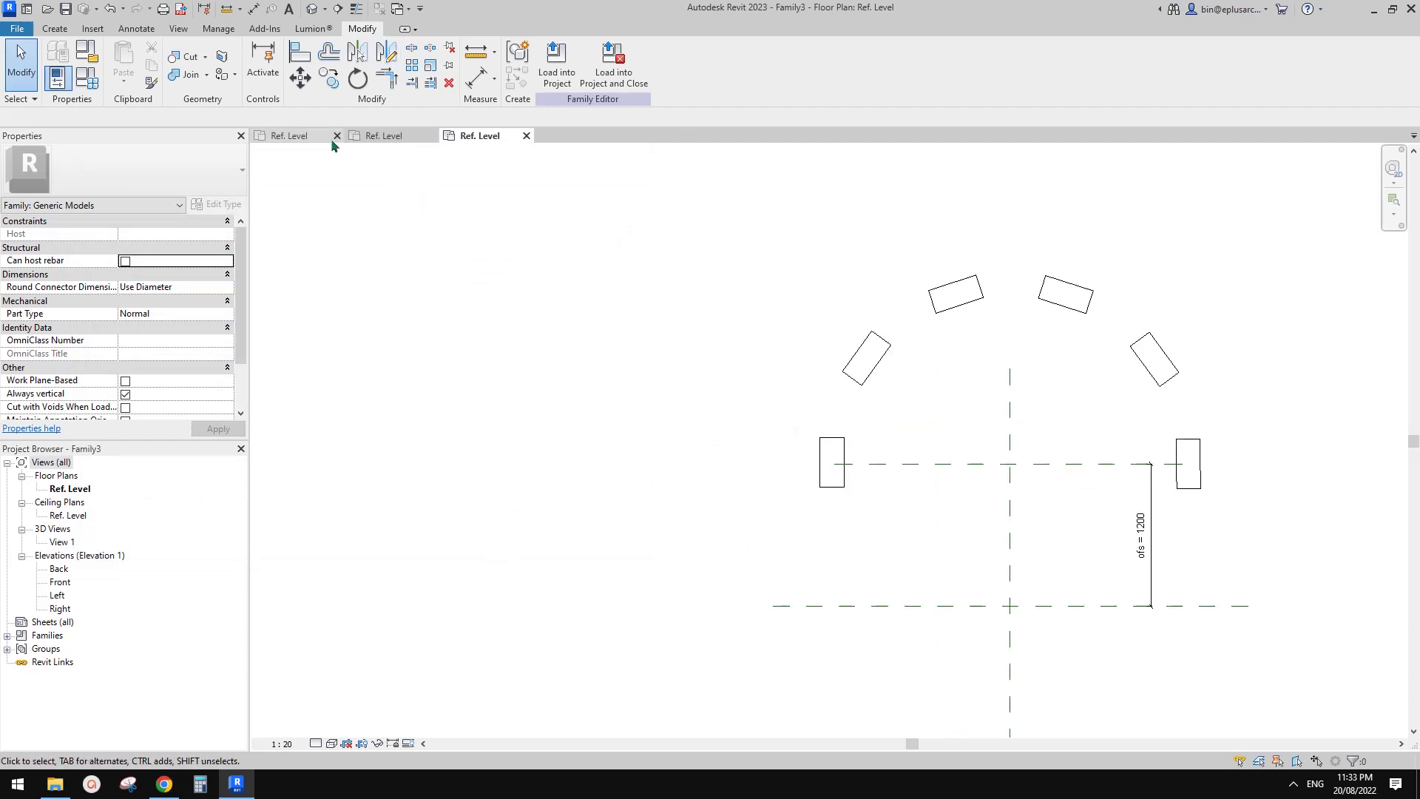
Review the Ref. Level views of Family1, Family2 and Family3 to compare the three levels of nesting
left_click(296, 137)
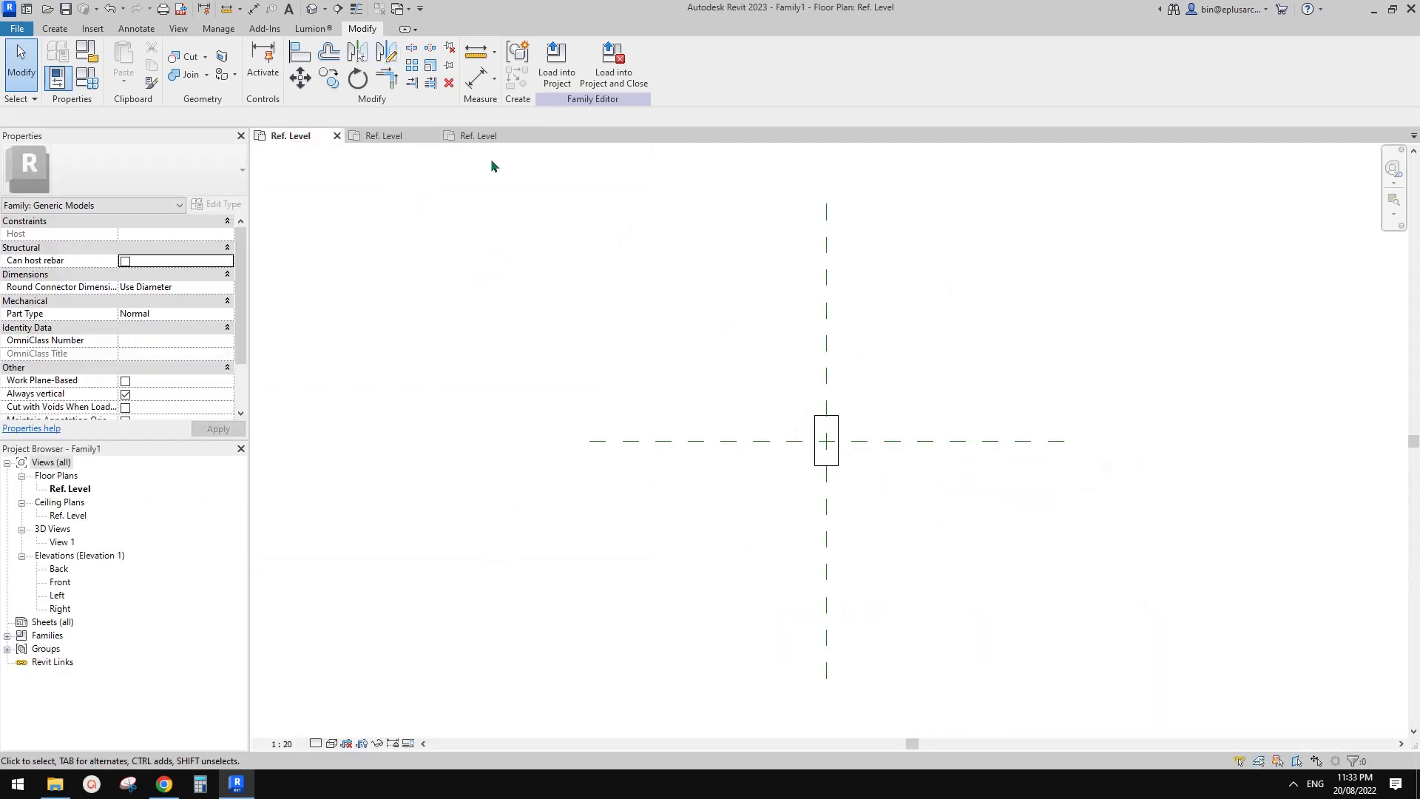
left_click(389, 136)
scroll(972, 452, "down", 1)
middle_click_drag(972, 452, 760, 382)
middle_click_drag(815, 449, 822, 457)
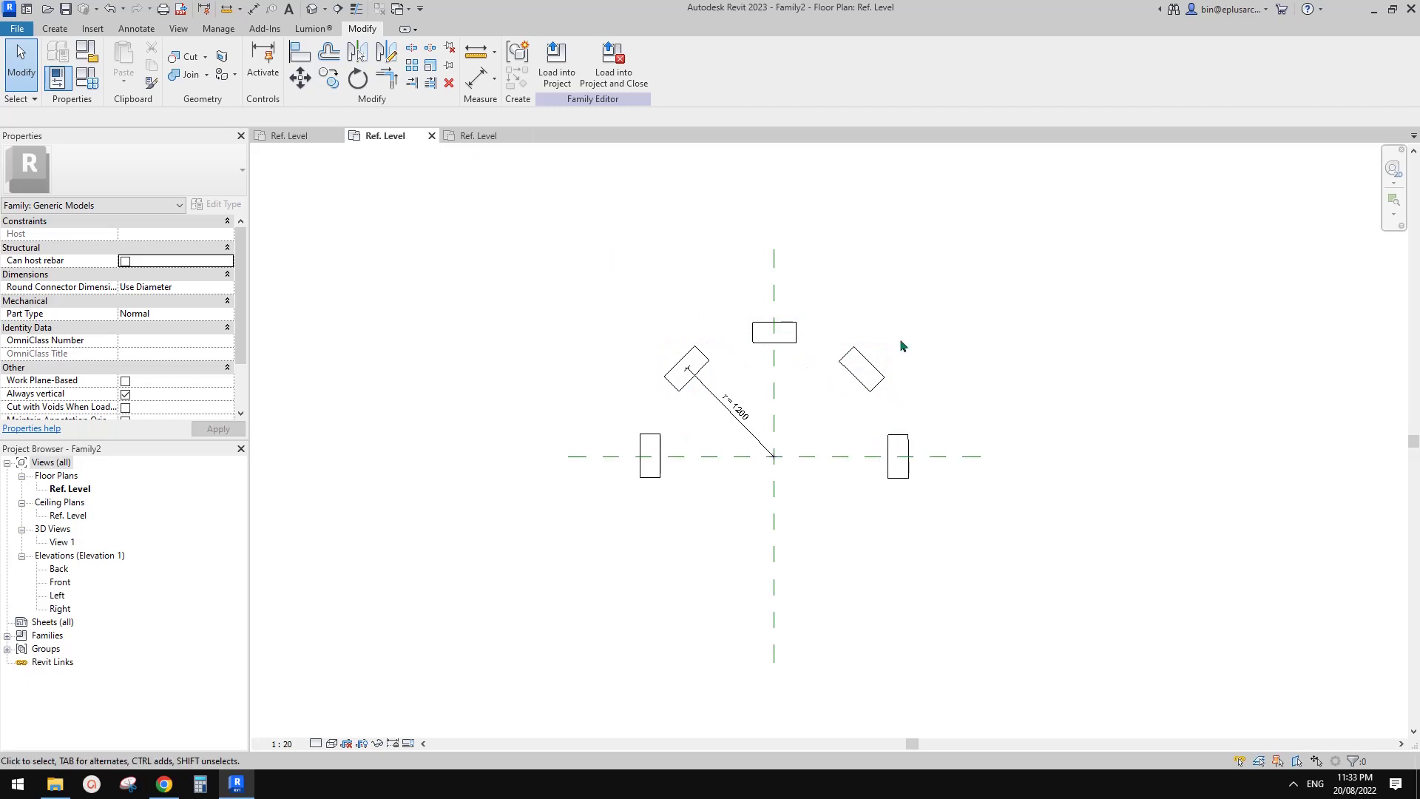
left_click(478, 135)
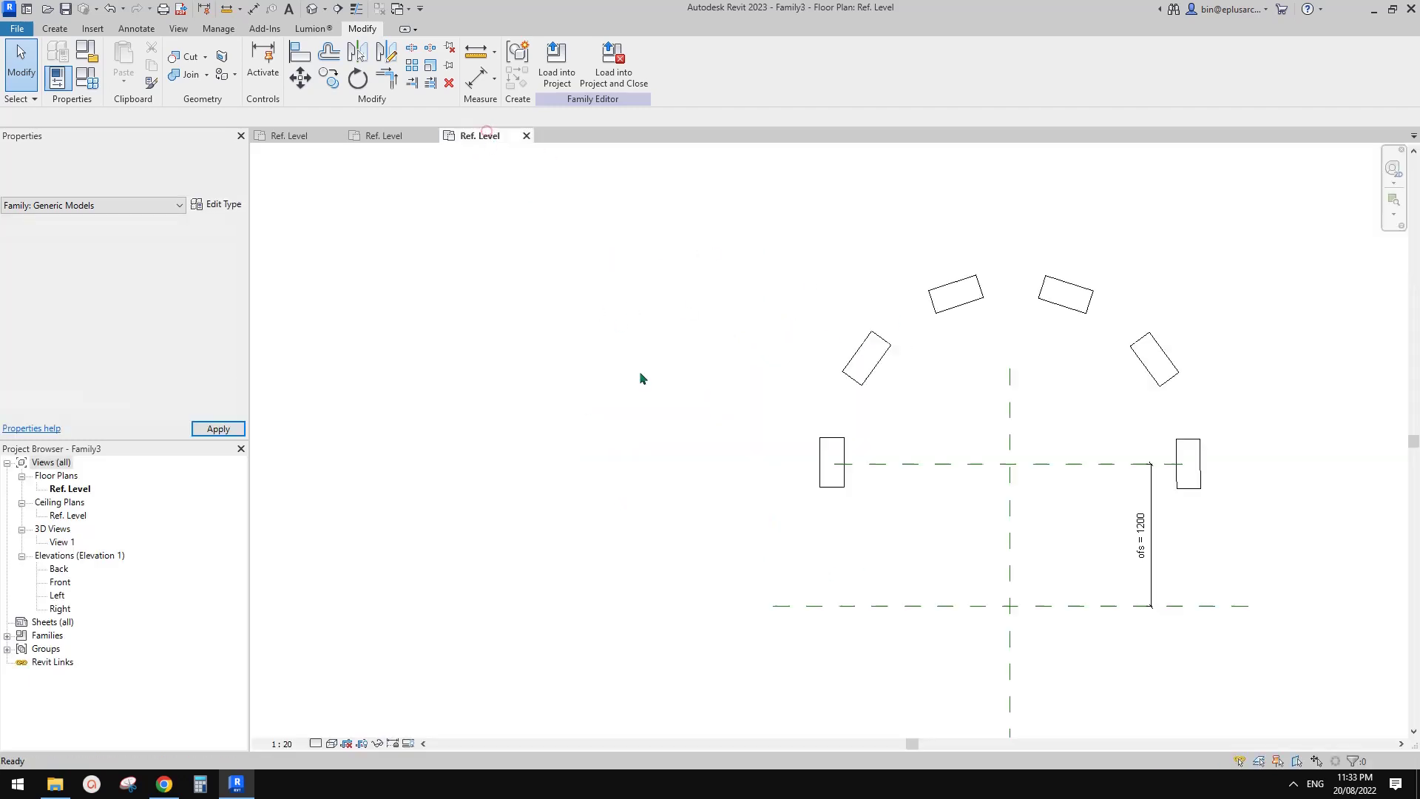
middle_click_drag(993, 464, 899, 474)
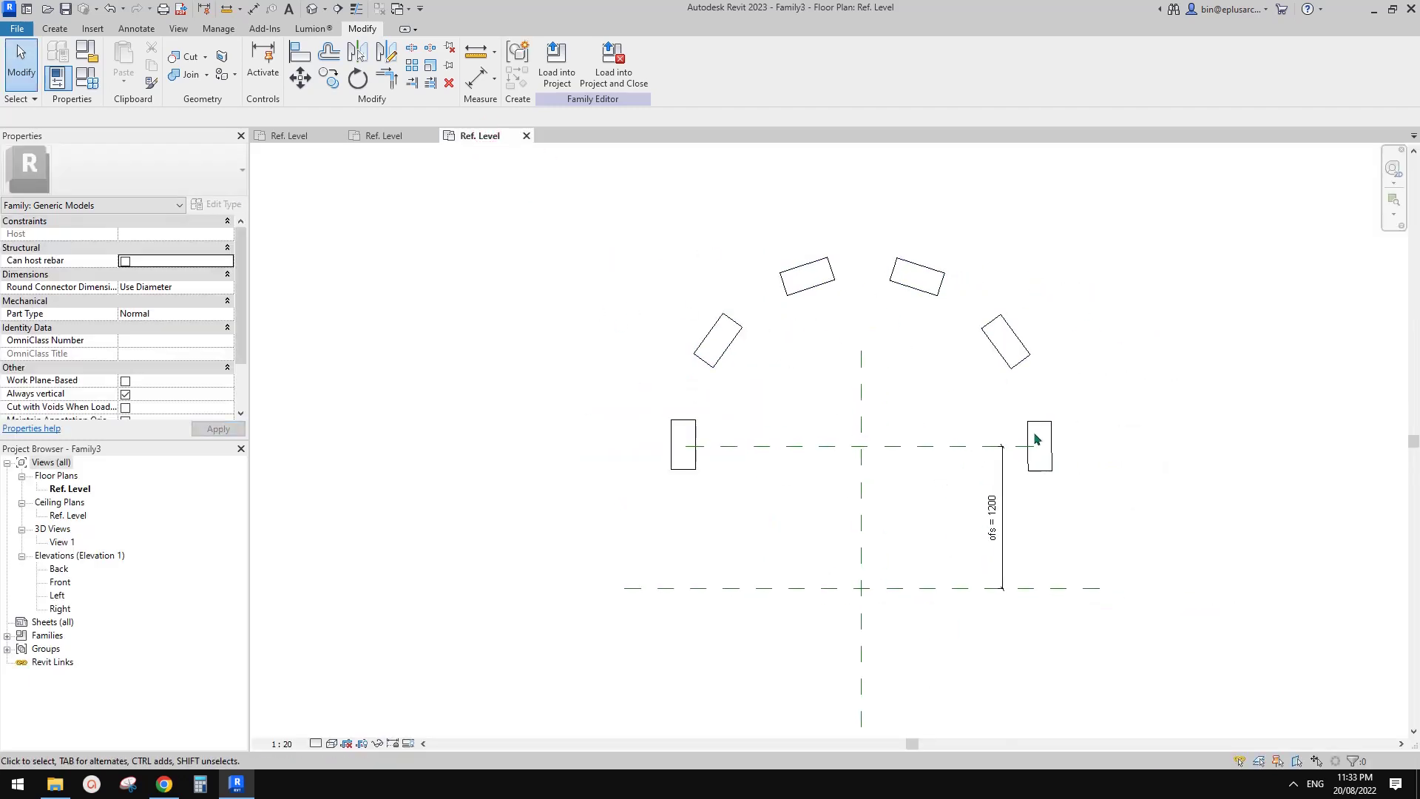
middle_click_drag(933, 386, 912, 388)
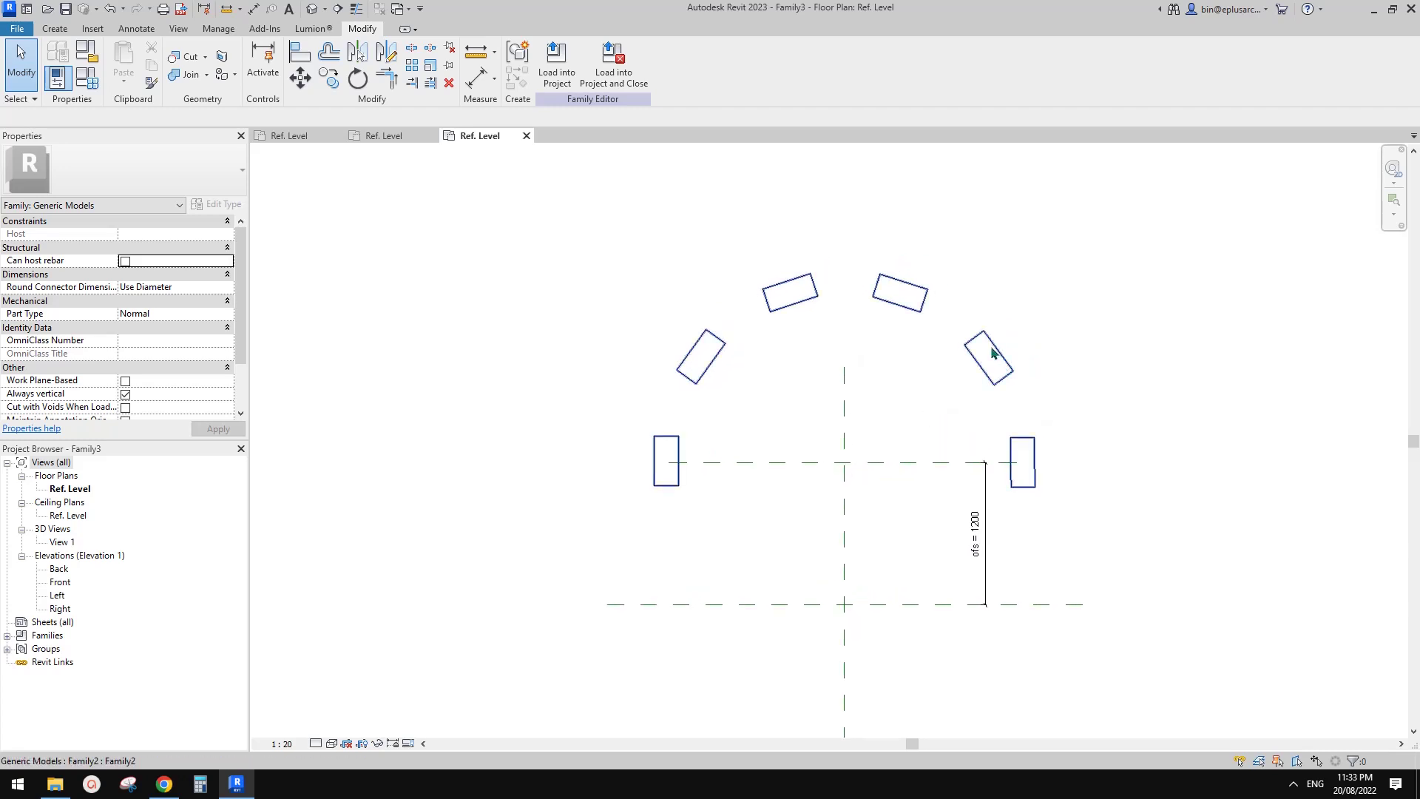
middle_click_drag(954, 364, 947, 371)
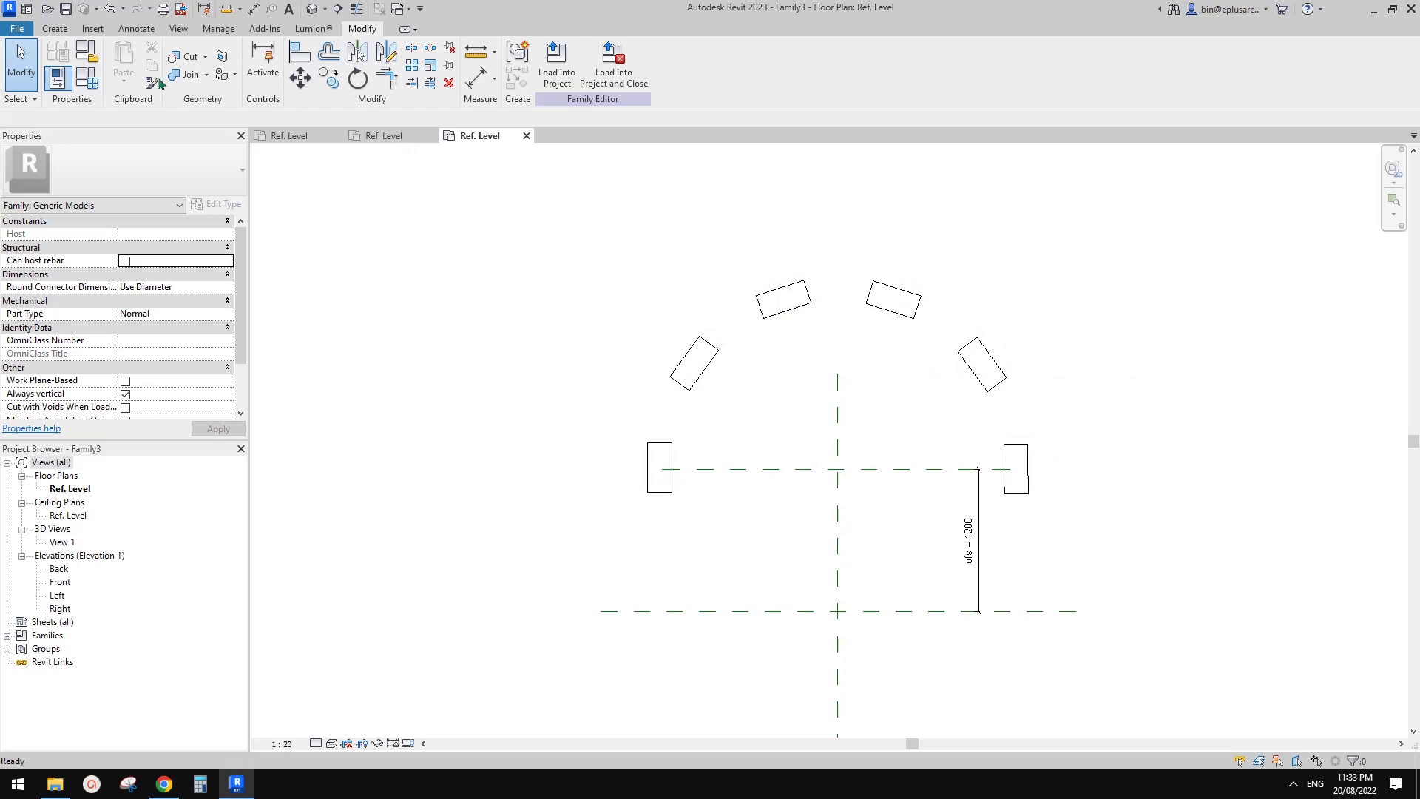
Create a new project from a project template to test the host family
left_click(18, 30)
mouse_move(95, 86)
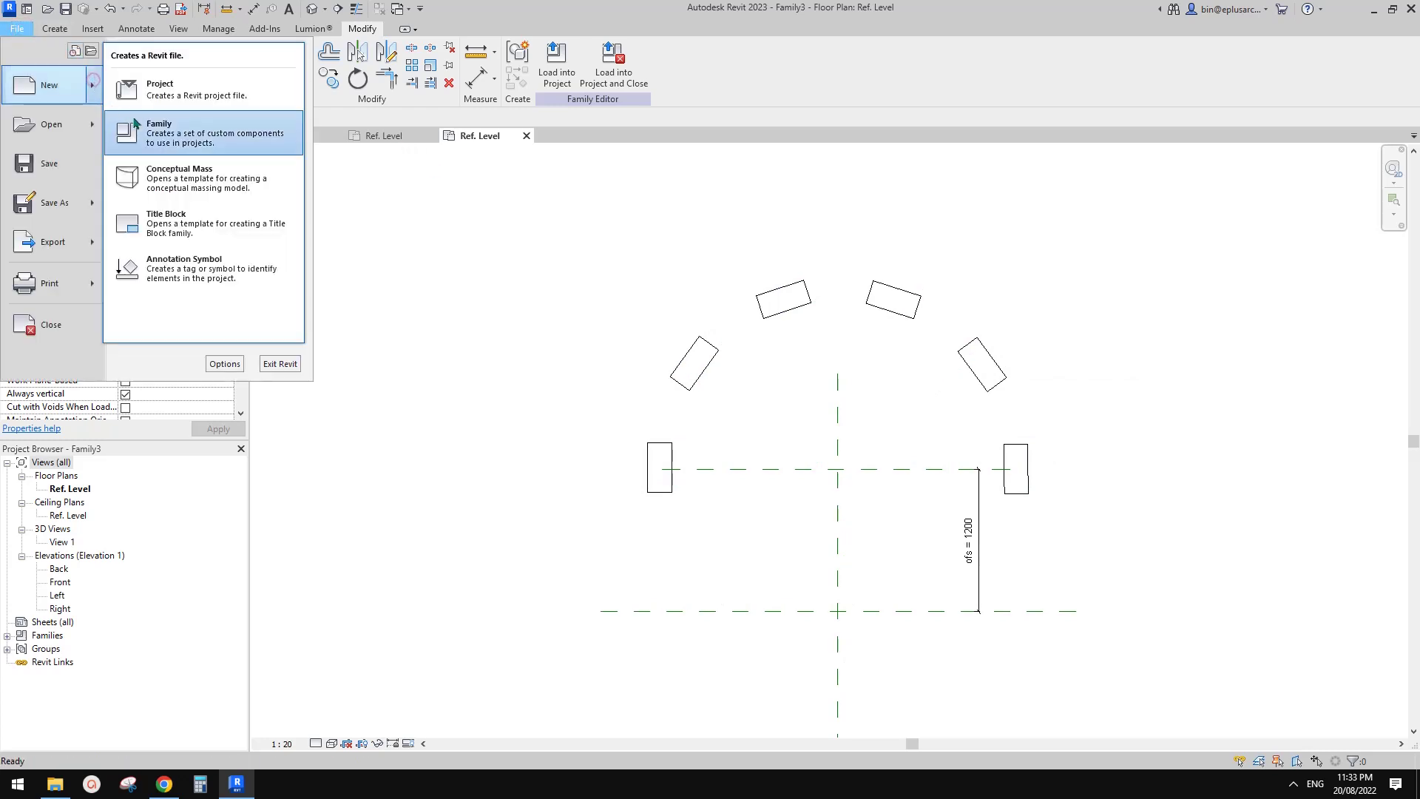
left_click(222, 86)
left_click(655, 360)
left_click(616, 385)
key("Return")
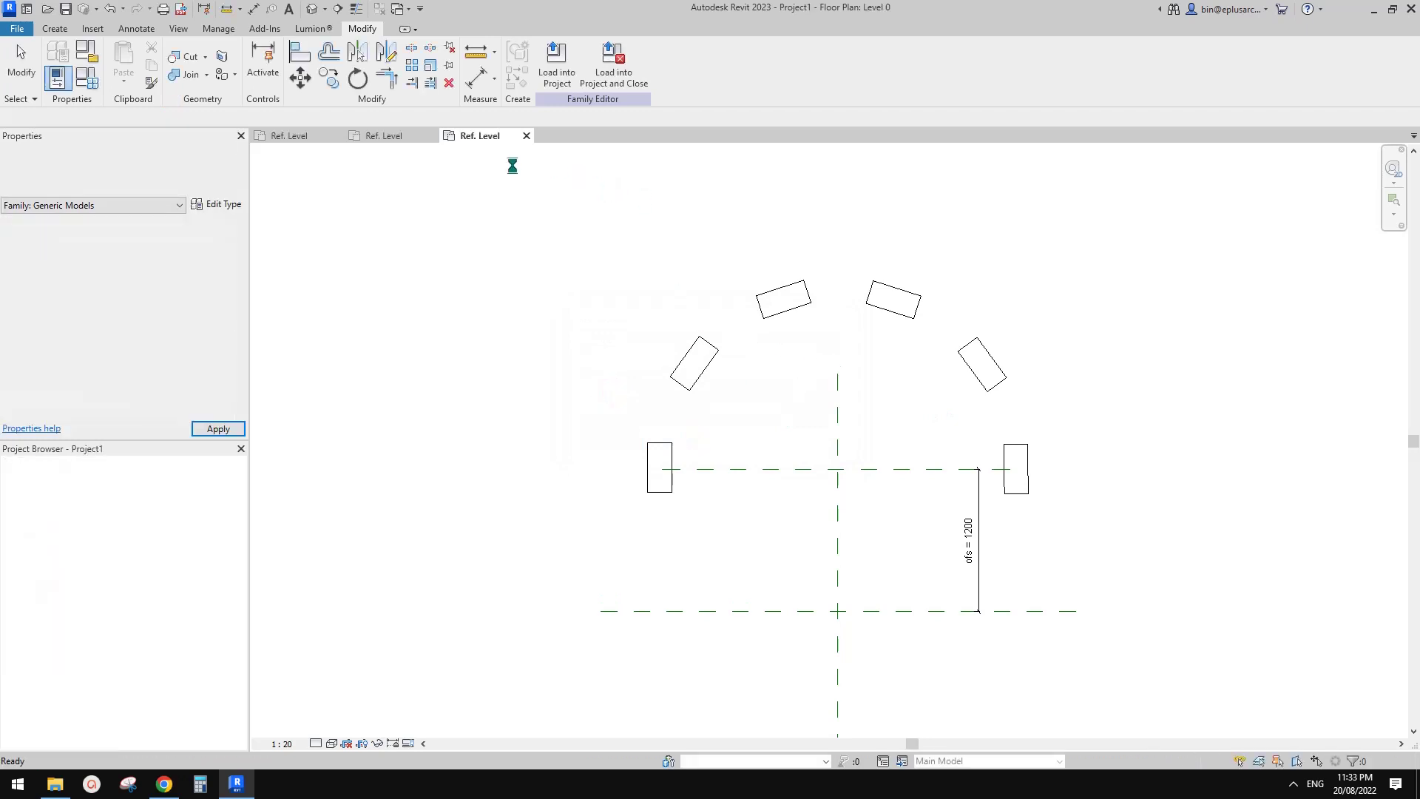
Load Family3 into Project1 and place one instance on Level 0 between the elevation markers
left_click(492, 137)
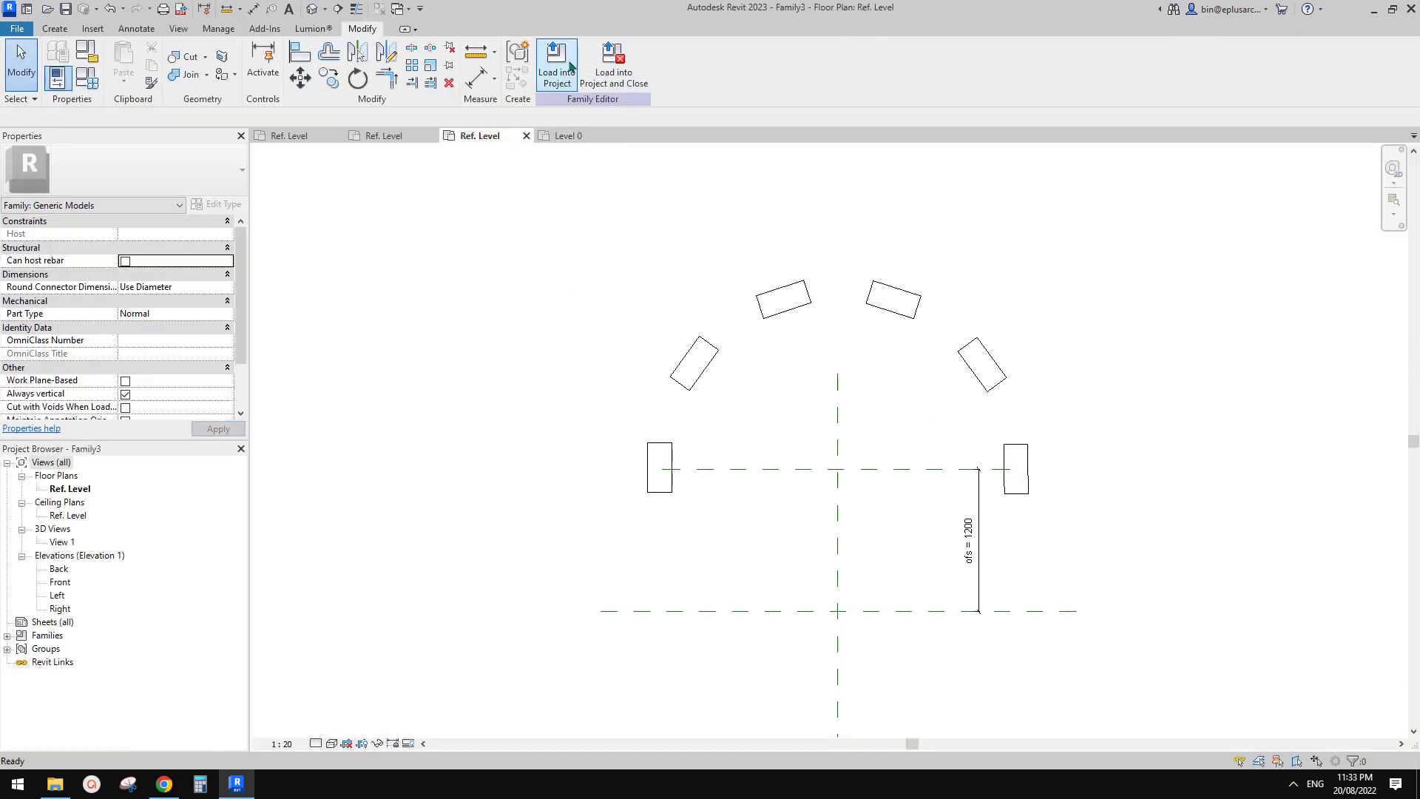
left_click(566, 59)
left_click(613, 335)
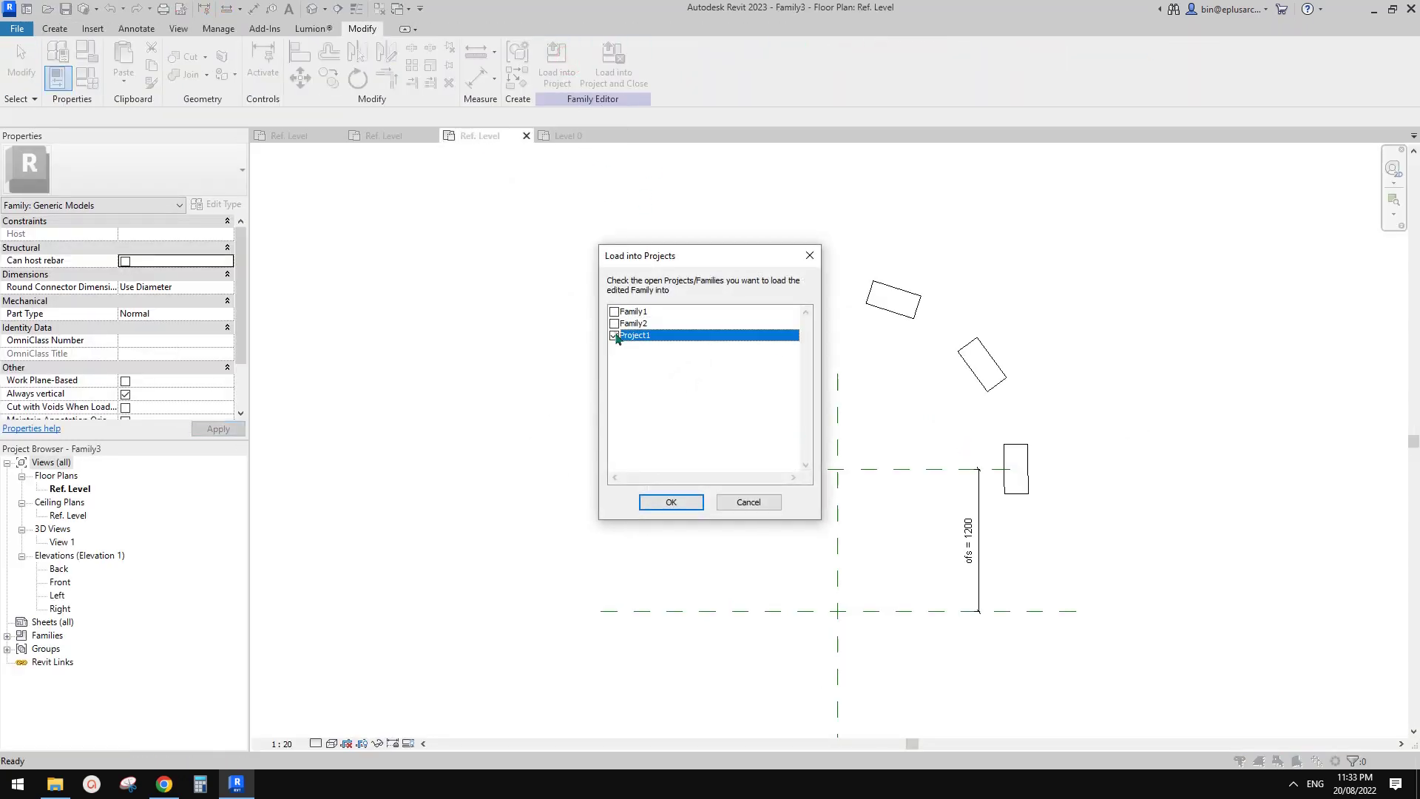
left_click(671, 502)
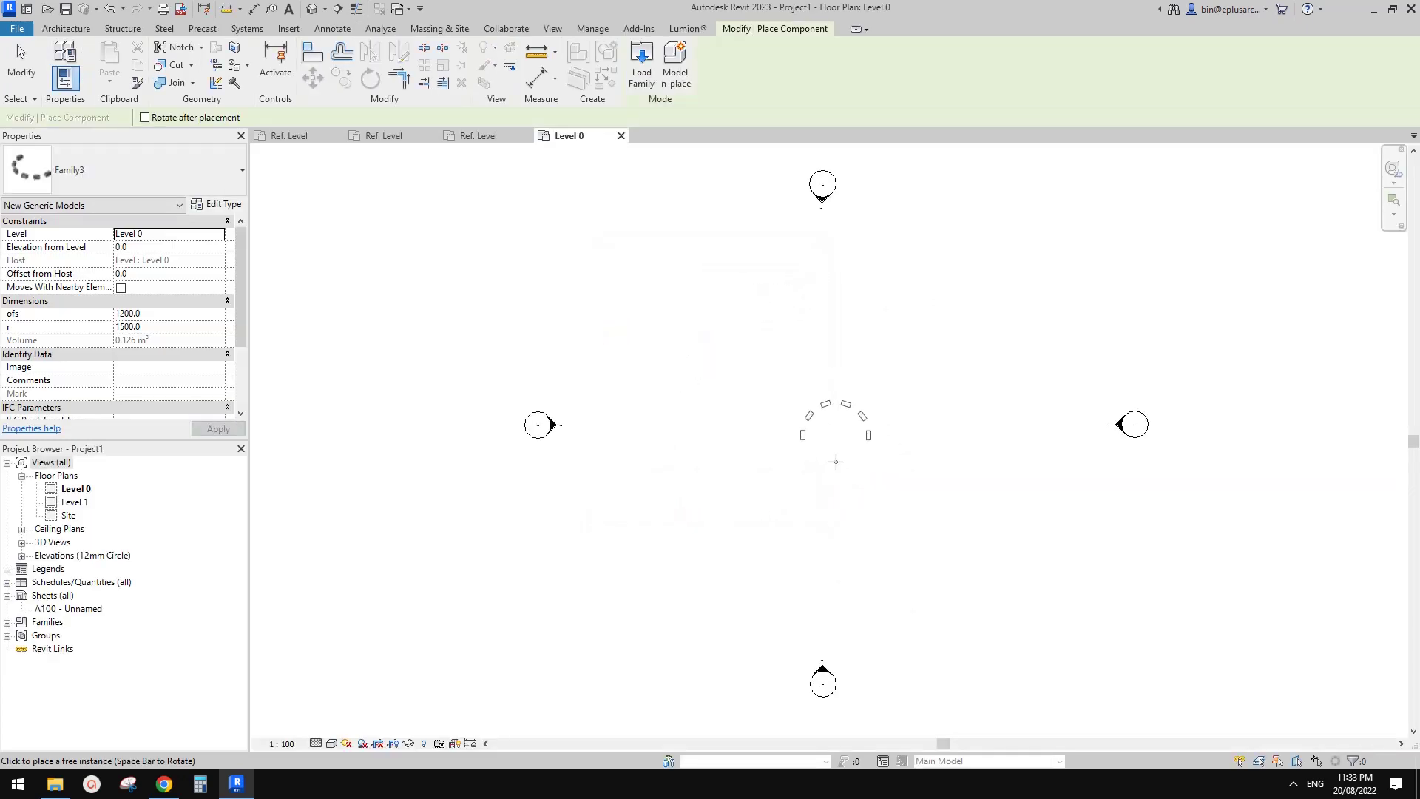
scroll(836, 462, "up", 3)
key("Escape")
Stretch the placed Family3 instance's array centre upward with its shape handle, to an offset of about 2265 mm
left_click(838, 323)
middle_click_drag(788, 367, 793, 391)
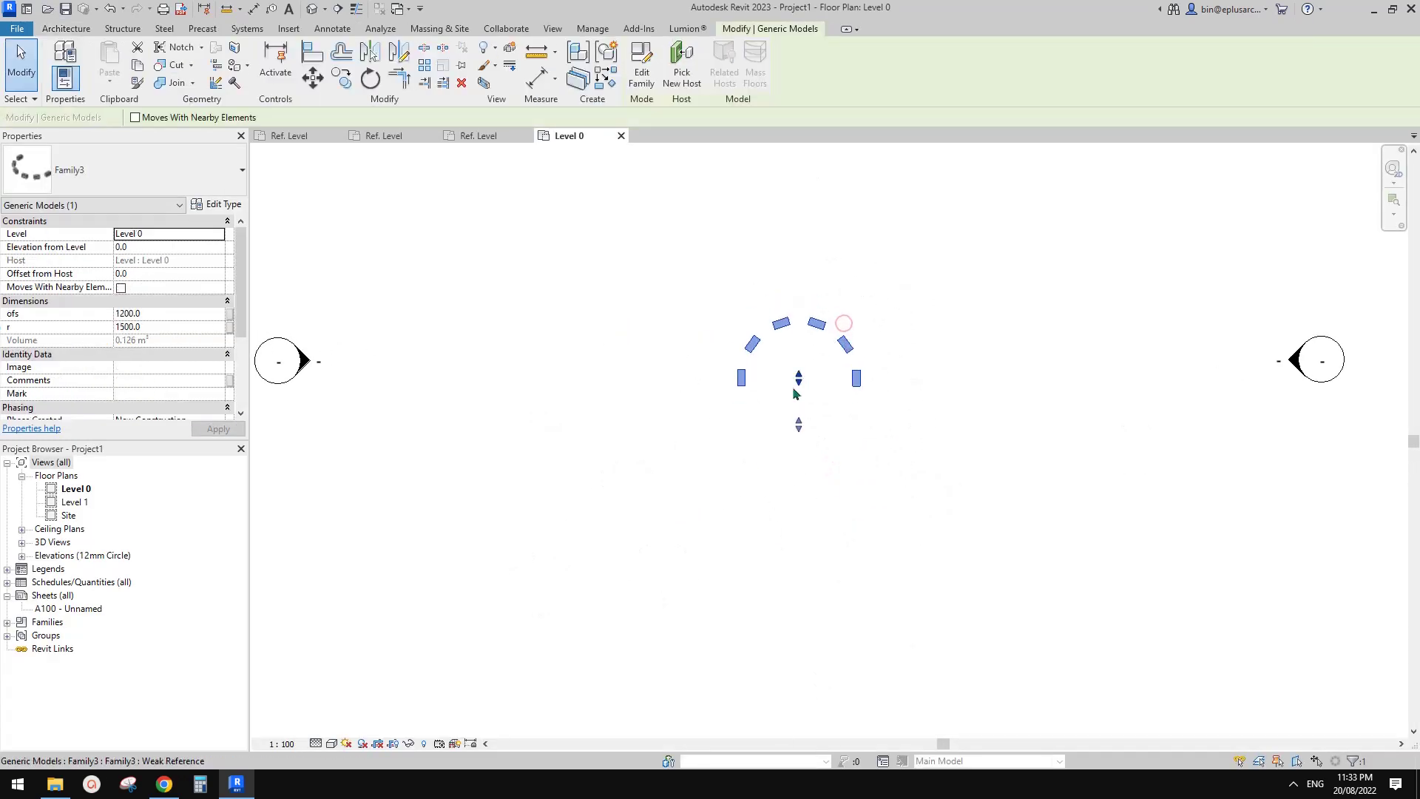
left_click_drag(798, 375, 799, 338)
middle_click_drag(793, 339, 795, 360)
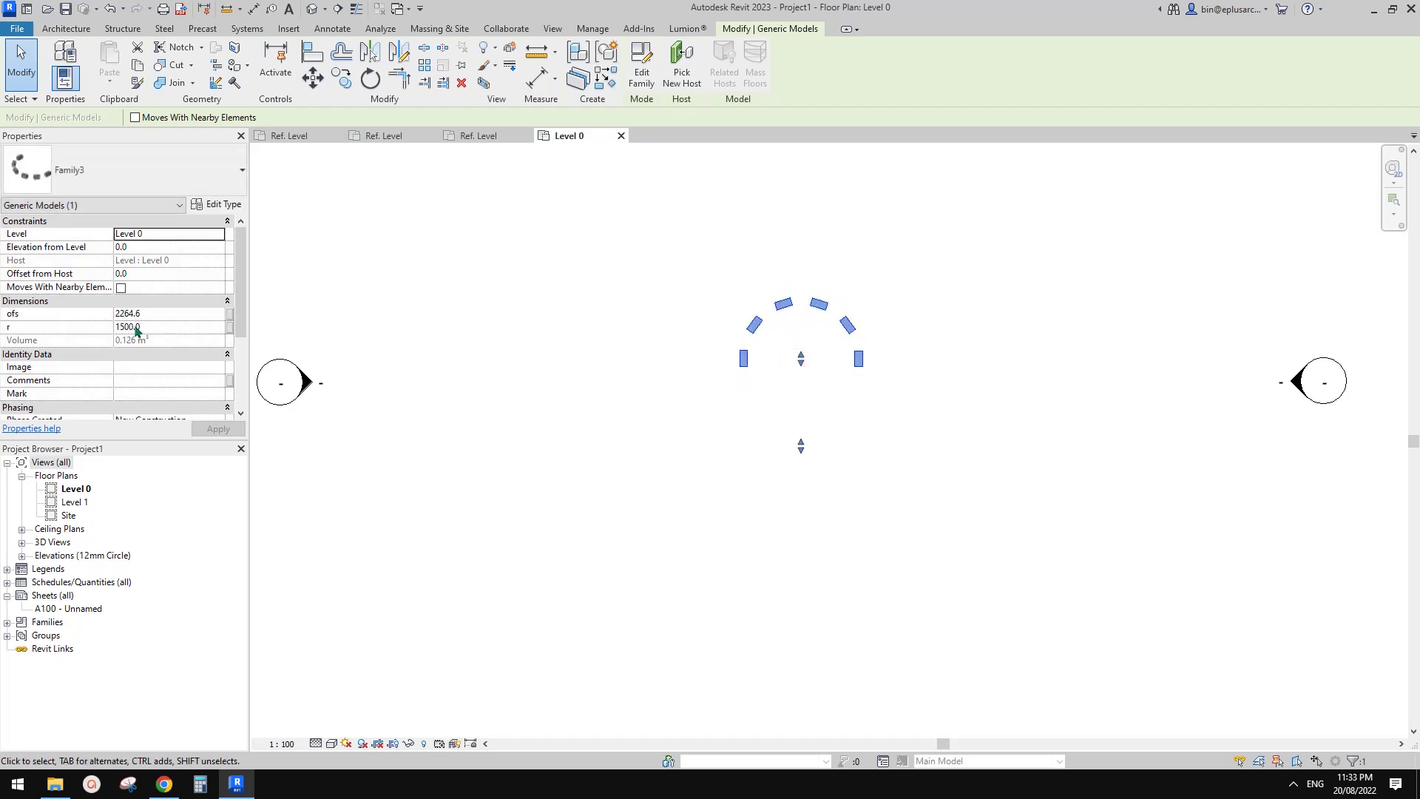
Set the placed Family3 instance's r to 2000
type("000")
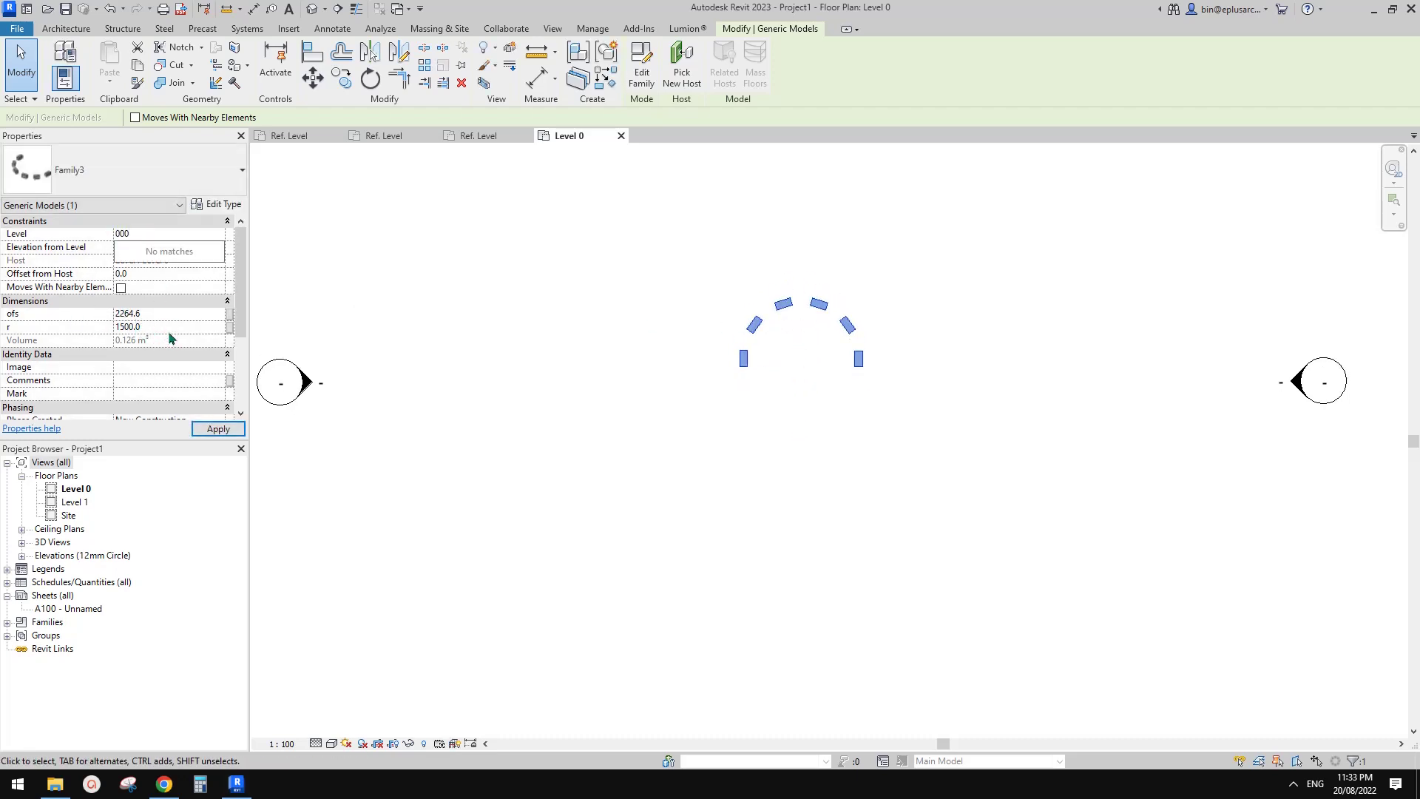
left_click(167, 328)
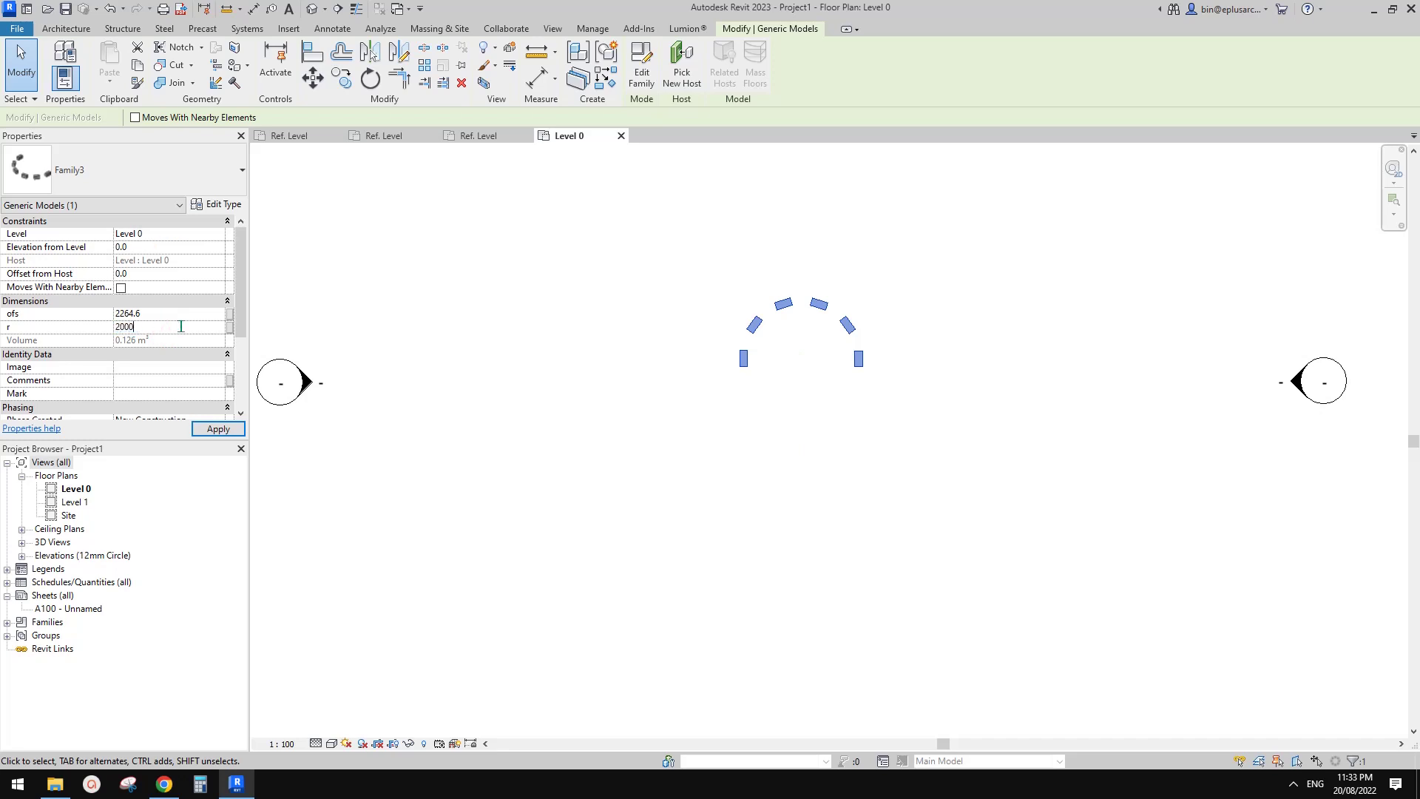
key("Return")
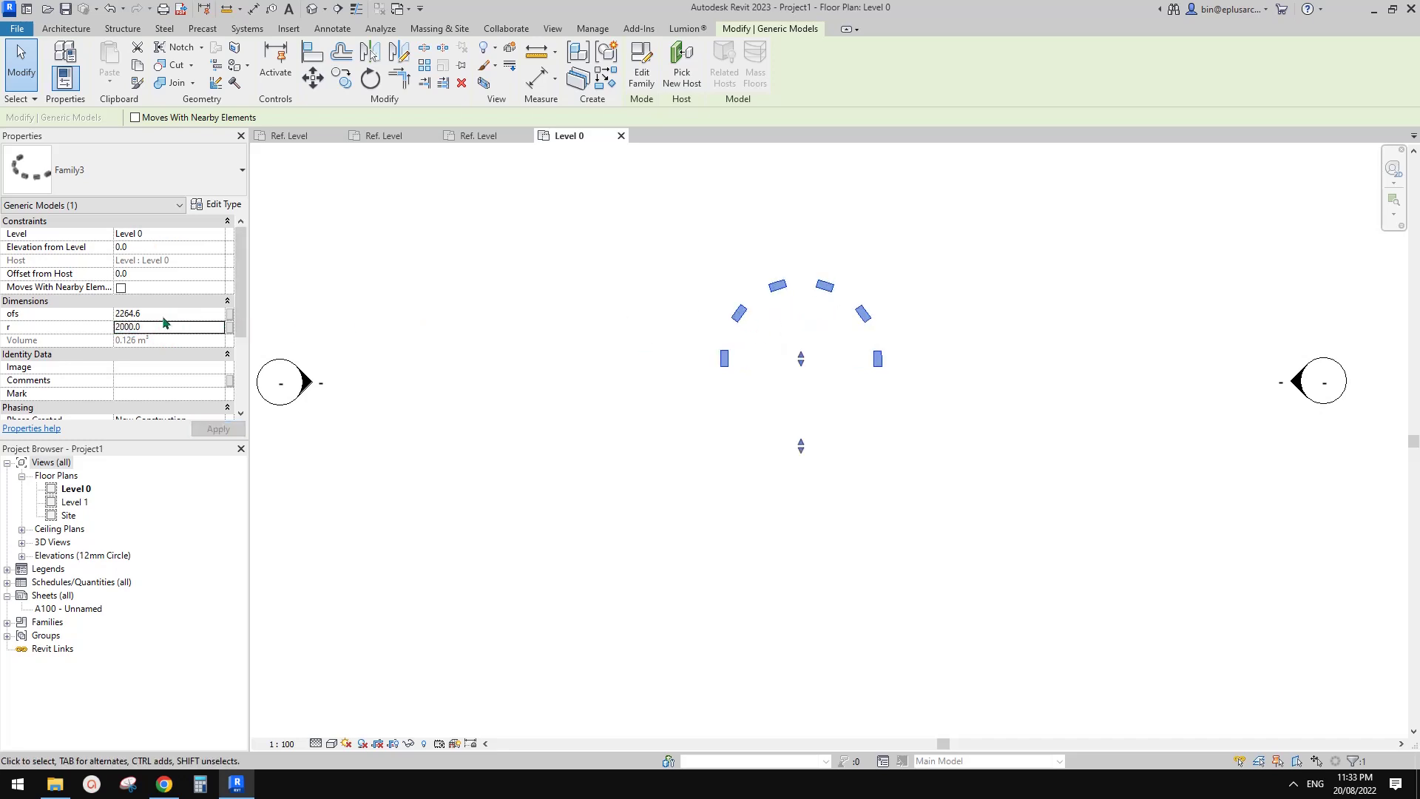
Set the placed Family3 instance's no. to 10
scroll(175, 320, "down", 3)
left_click(164, 394)
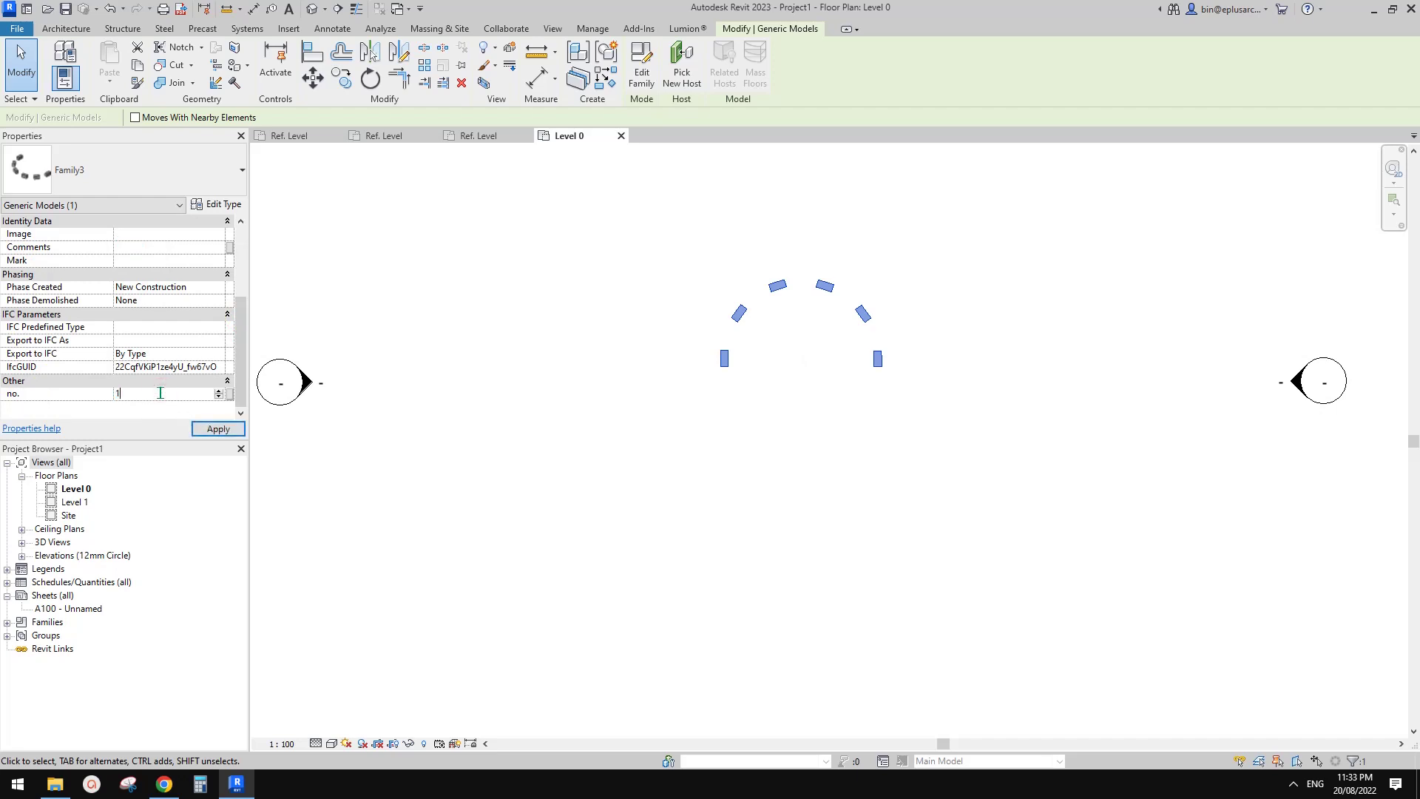
key("Return")
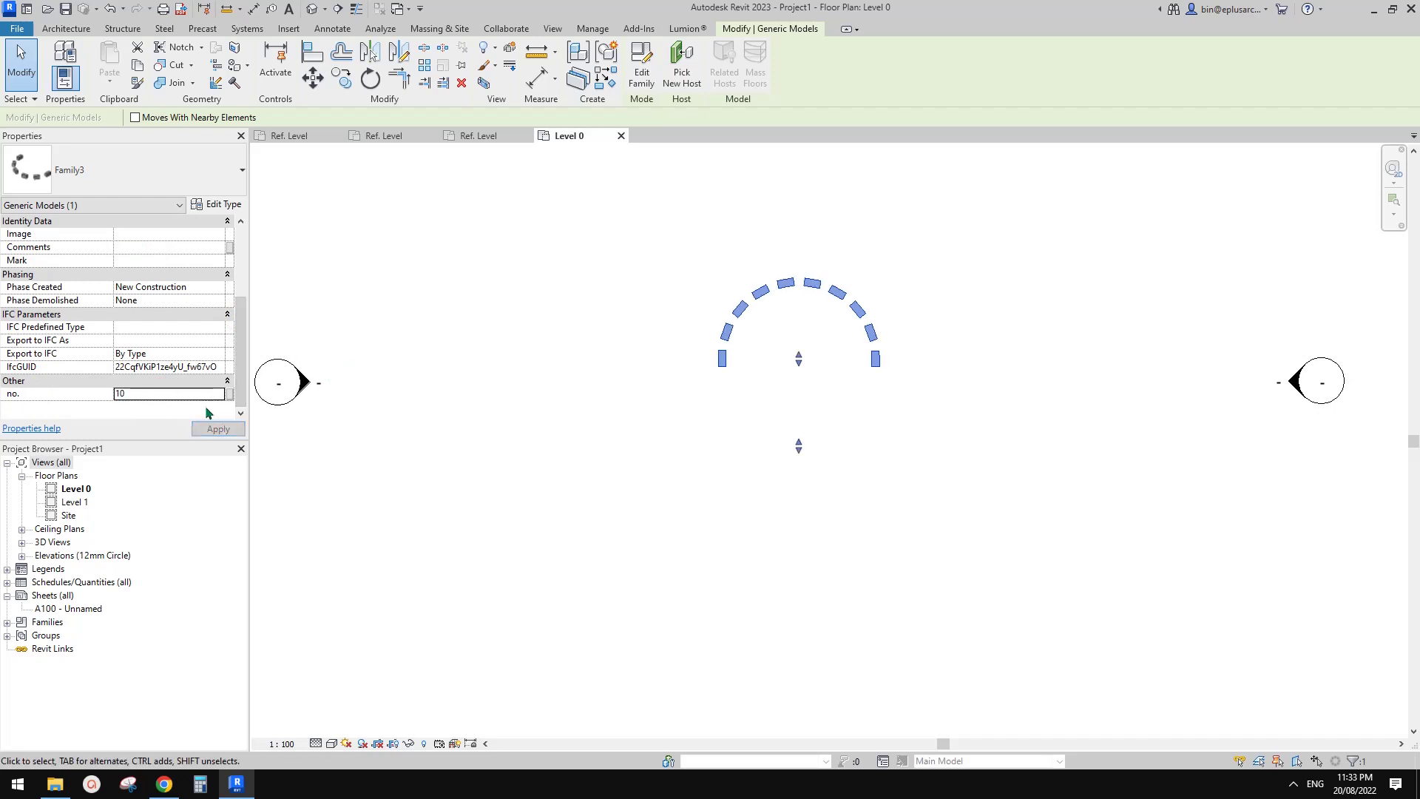
Examine the Family3 instance's radial array up close in the Level 0 plan, along with its ofs and r values
middle_click_drag(751, 374, 809, 380)
scroll(141, 385, "up", 3)
middle_click_drag(544, 384, 538, 390)
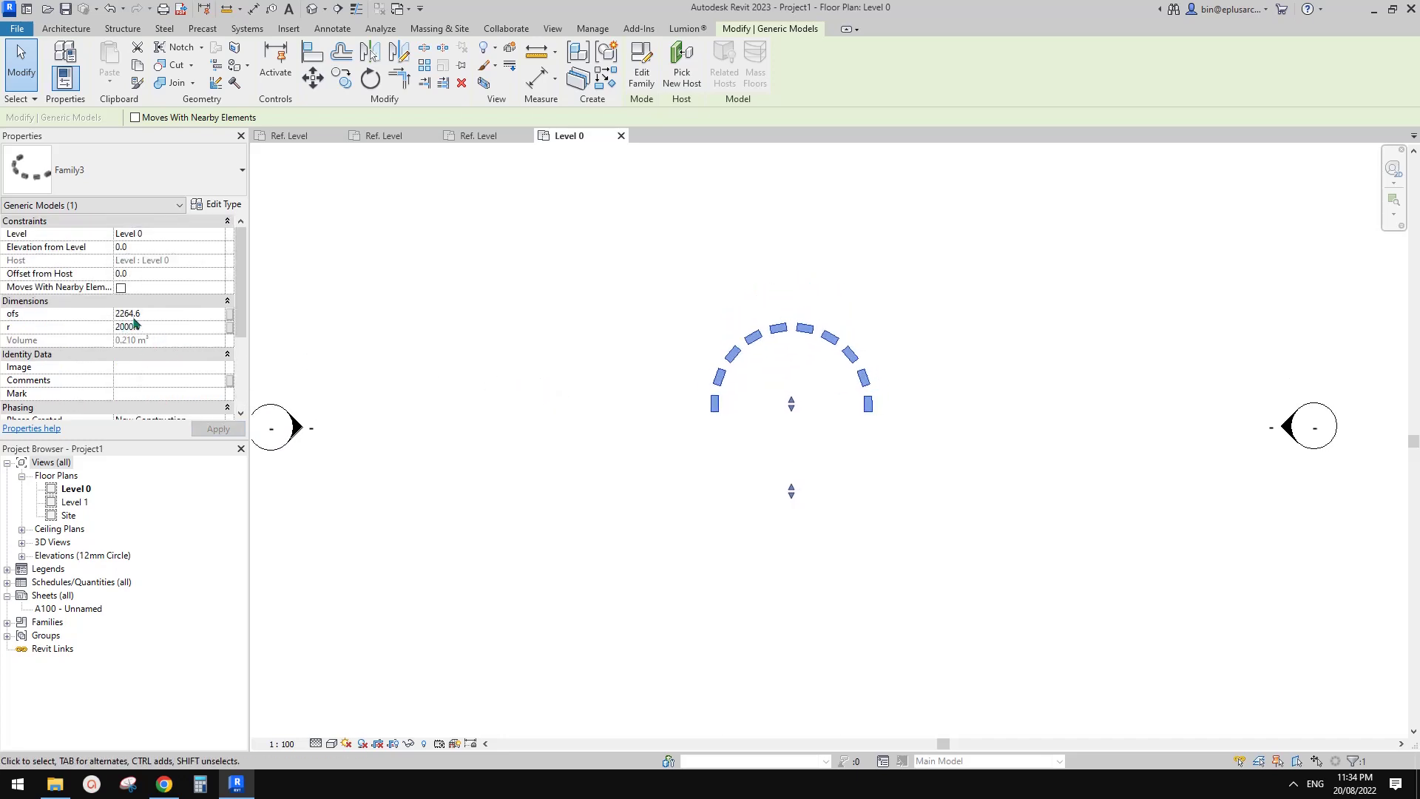
middle_click_drag(524, 324, 526, 326)
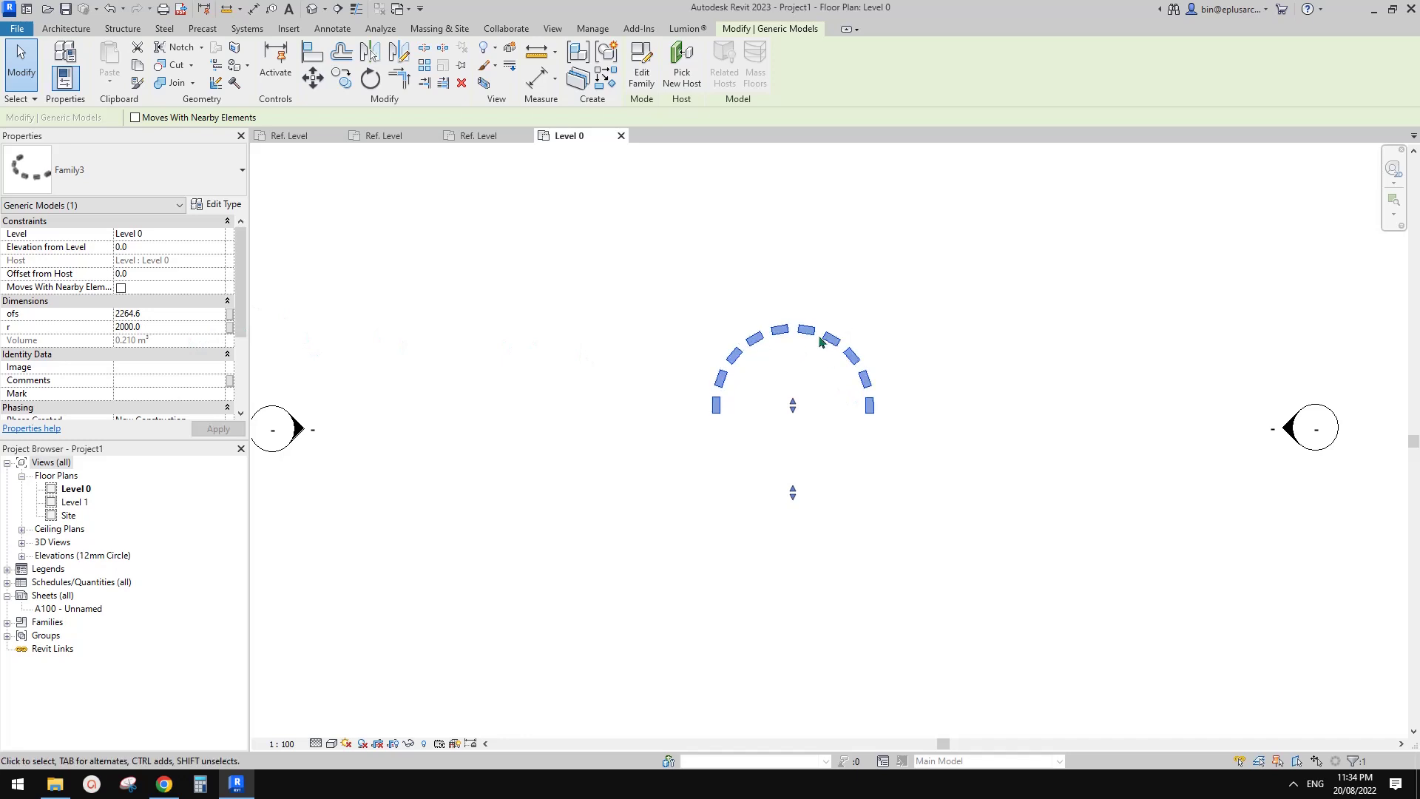
middle_click_drag(993, 287, 1027, 336)
left_click(1025, 318)
scroll(908, 341, "up", 3)
left_click(816, 360)
scroll(816, 362, "up", 2)
middle_click_drag(722, 290, 706, 293)
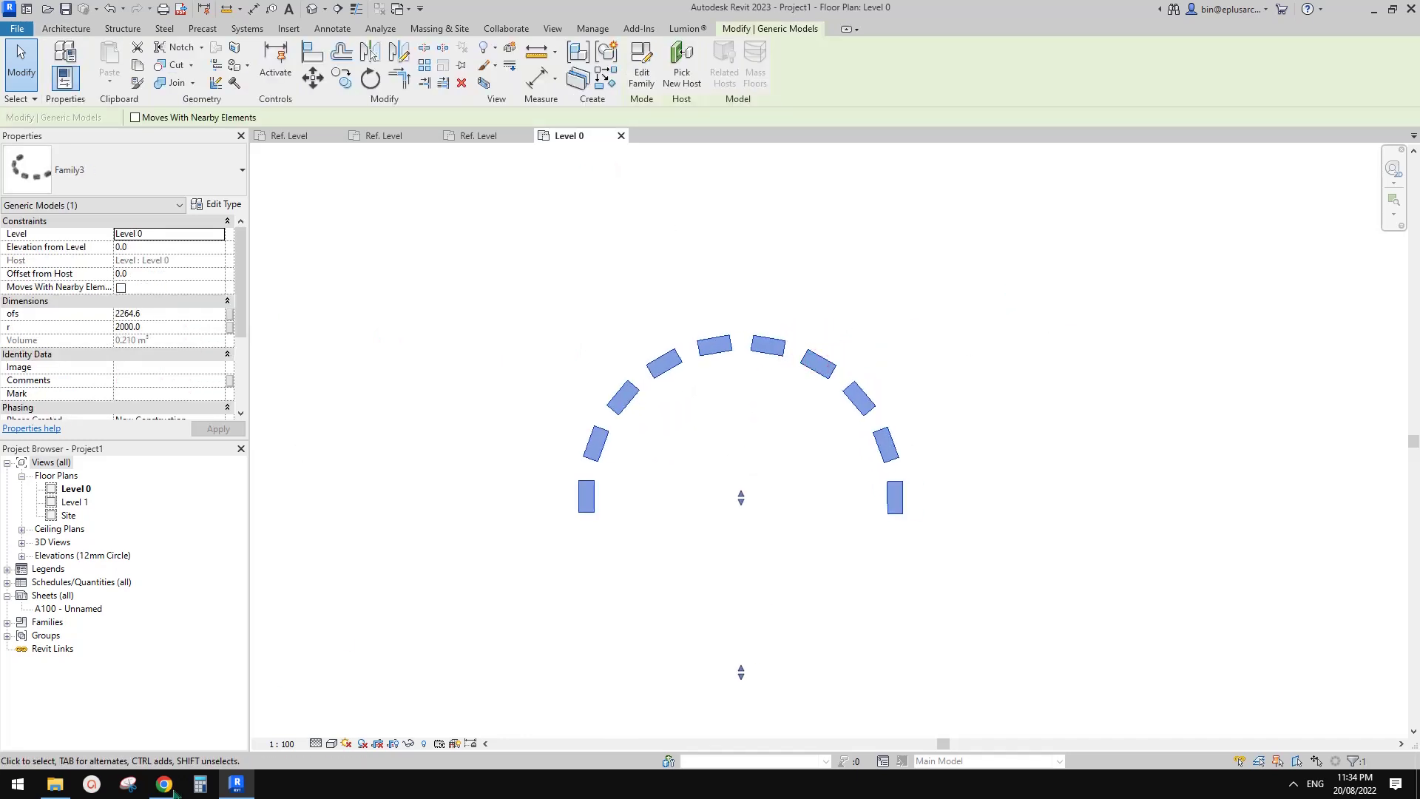
Switch to Chrome and review the YouTube Studio comment thread about array alignment, offset and width
left_click(164, 783)
scroll(510, 549, "down", 2)
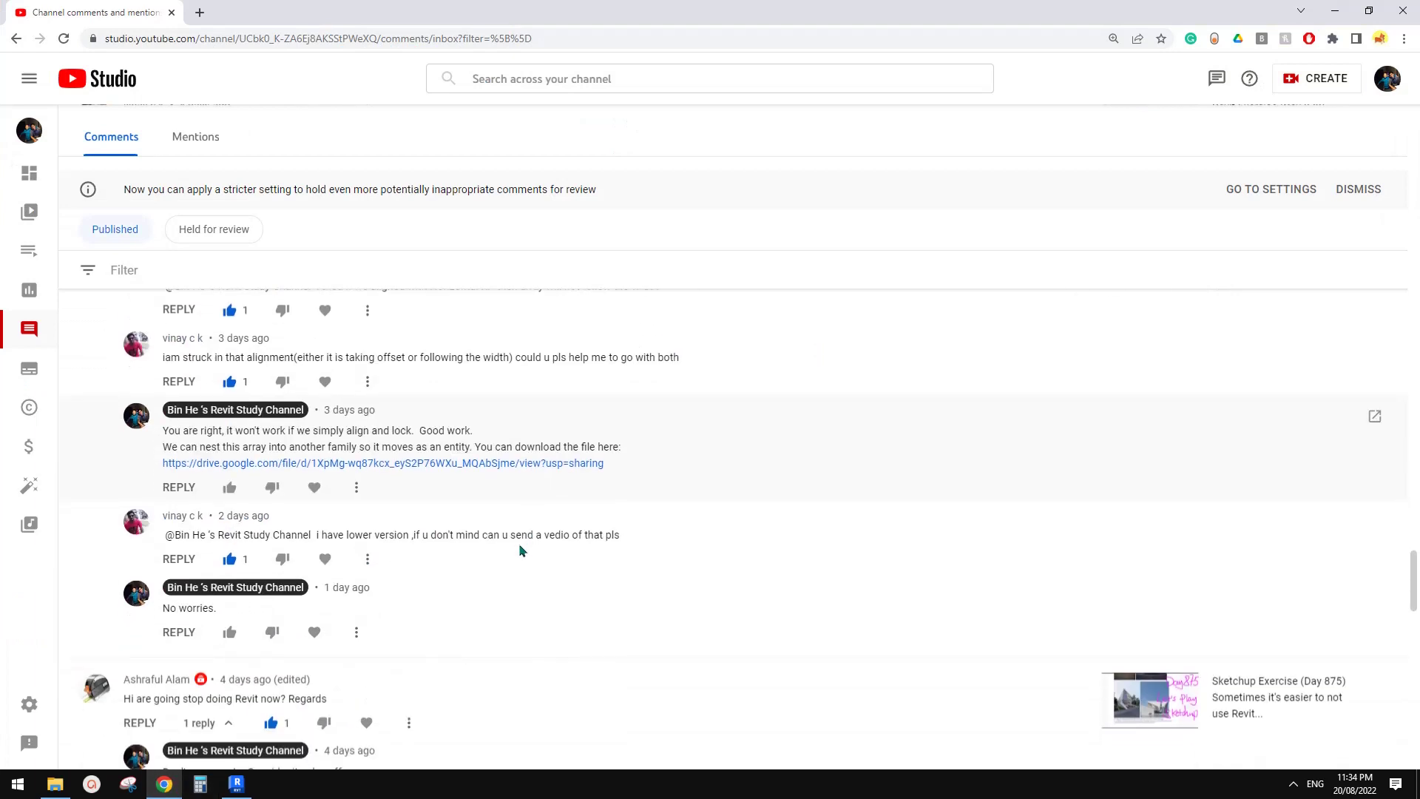
scroll(316, 539, "up", 2)
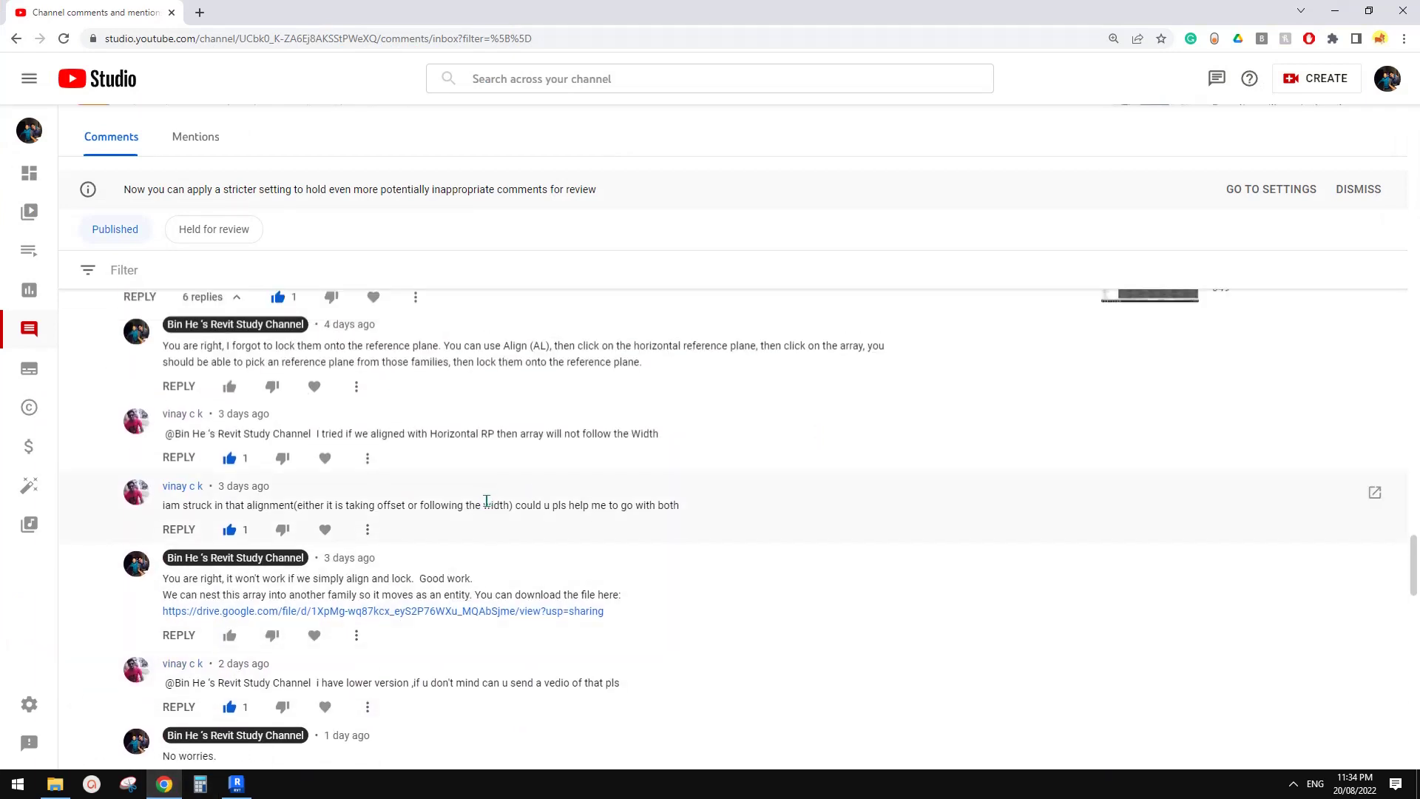
scroll(477, 519, "down", 1)
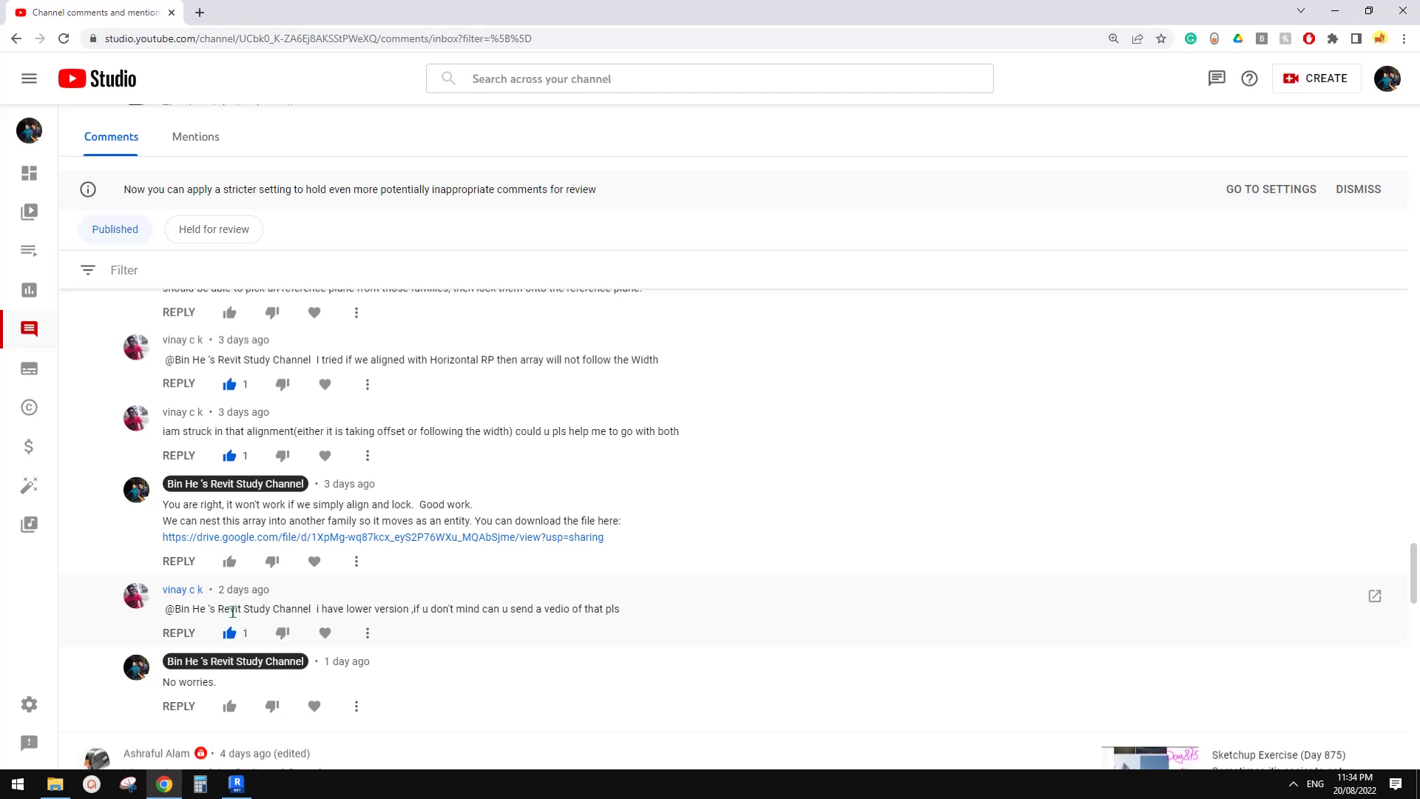
Switch to Revit to view the Family3 array deselected, and return to the YouTube Studio comments in Chrome
left_click(236, 784)
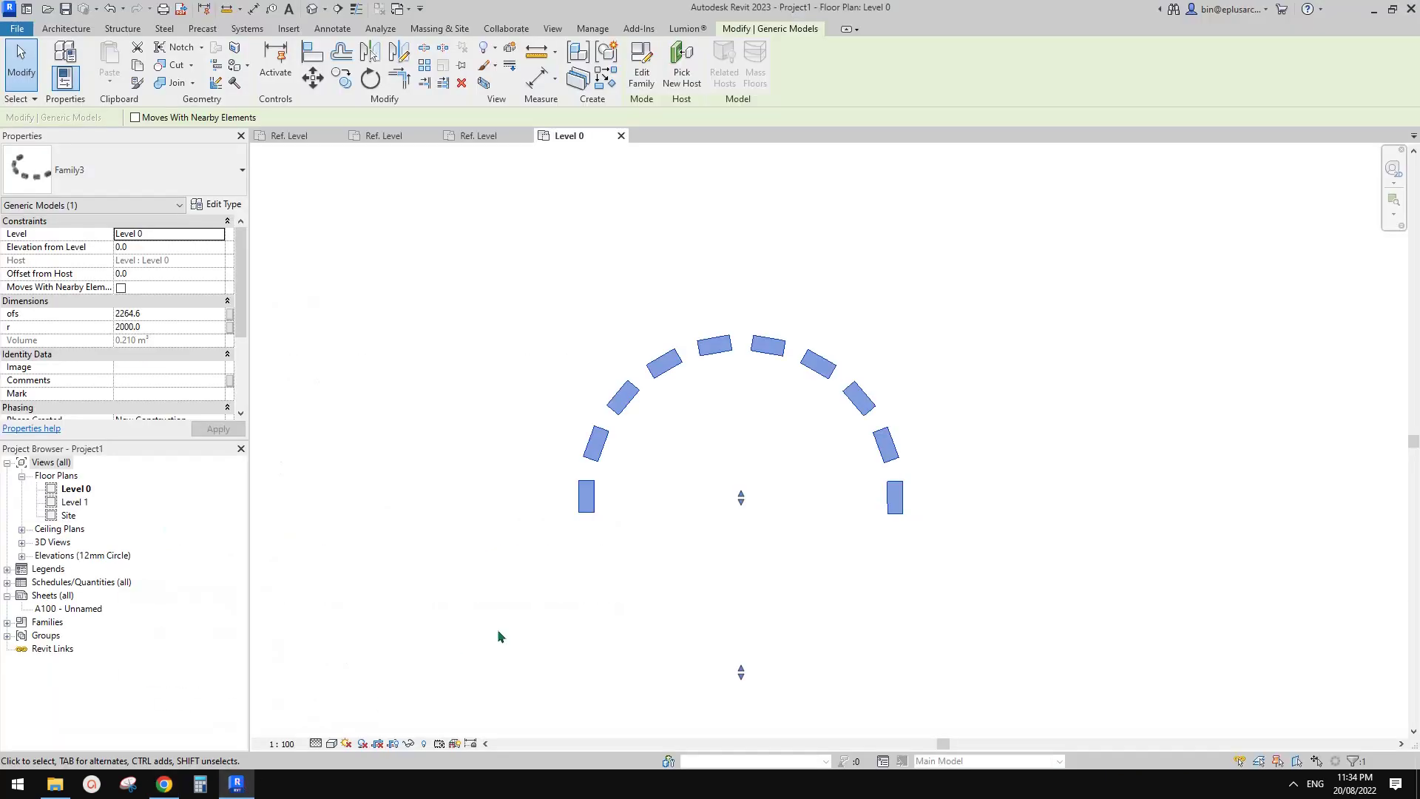
left_click(811, 541)
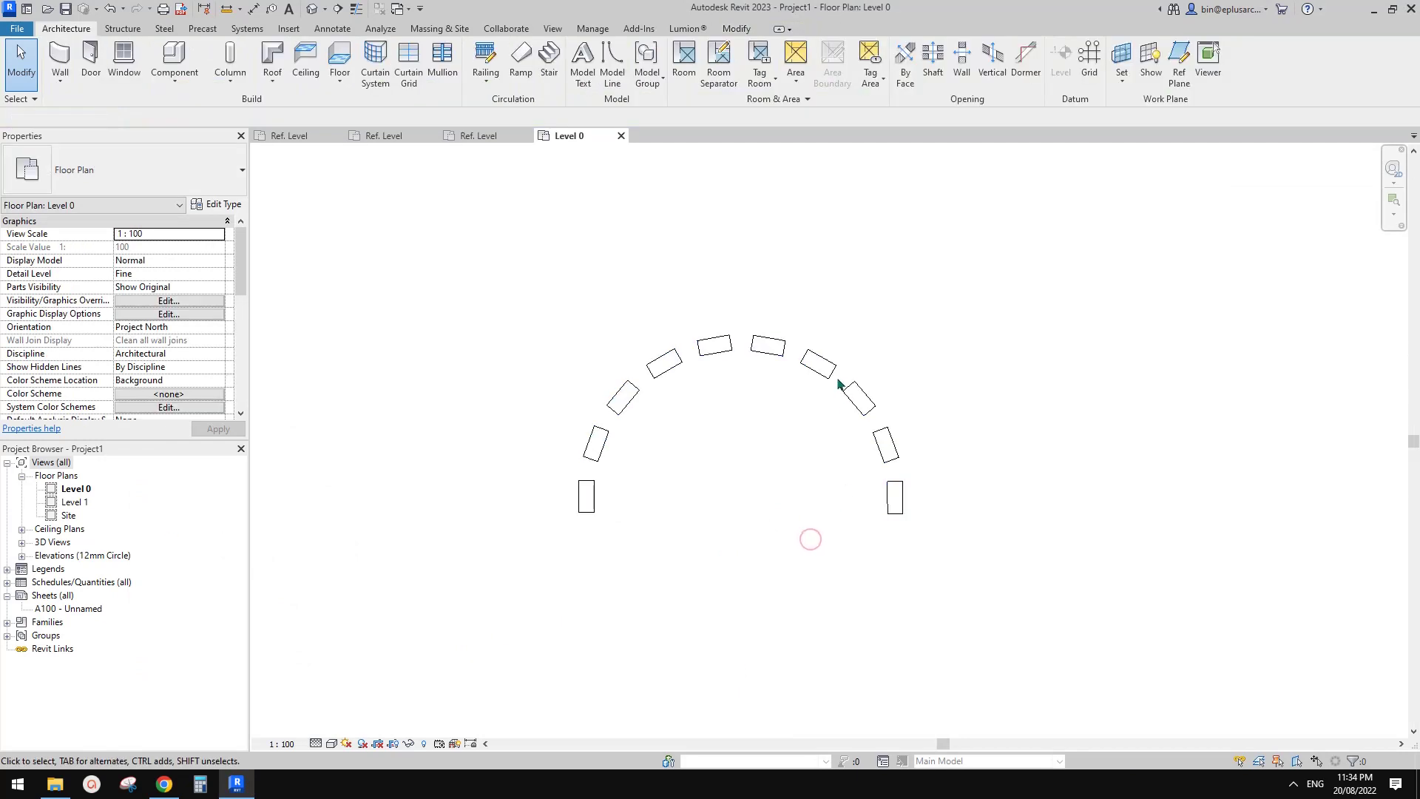
left_click(165, 784)
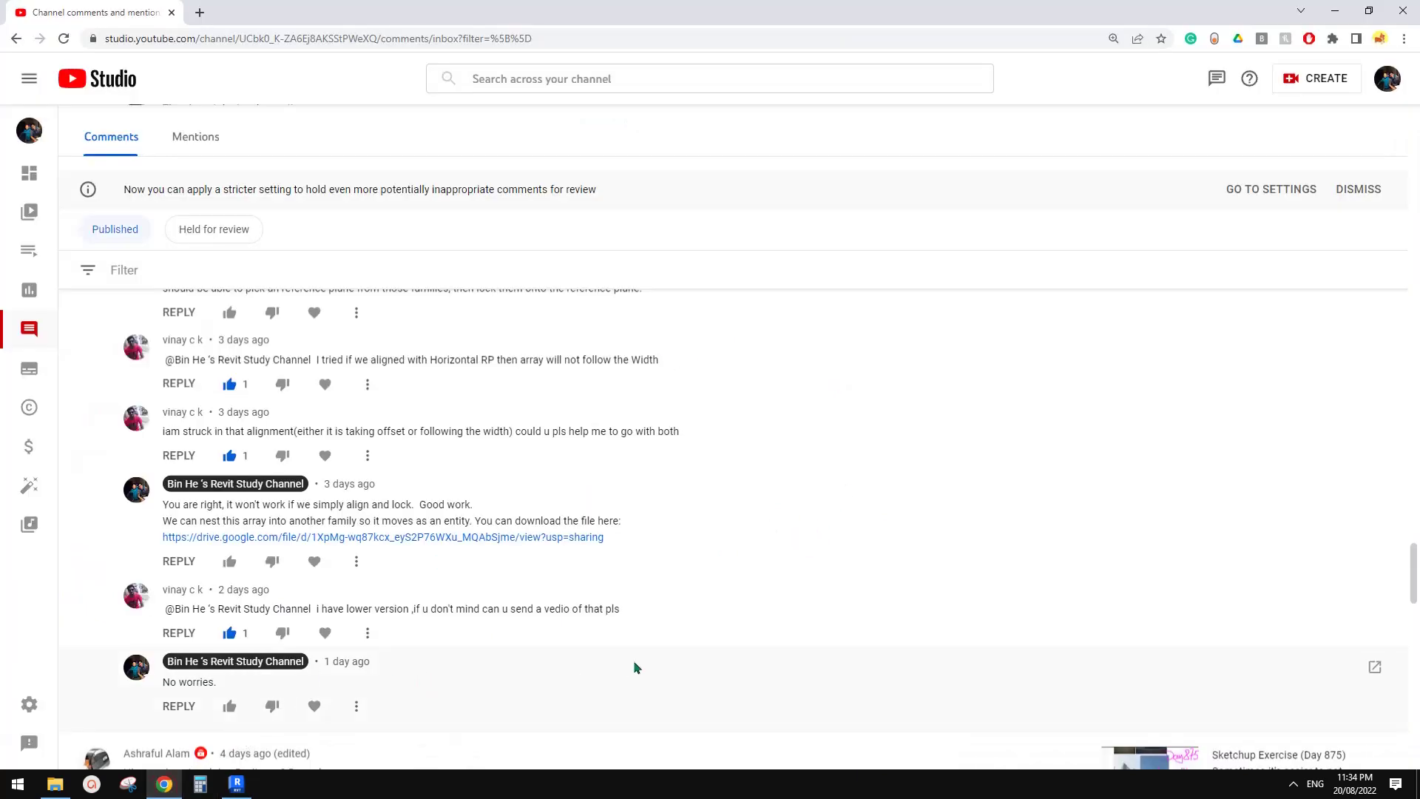